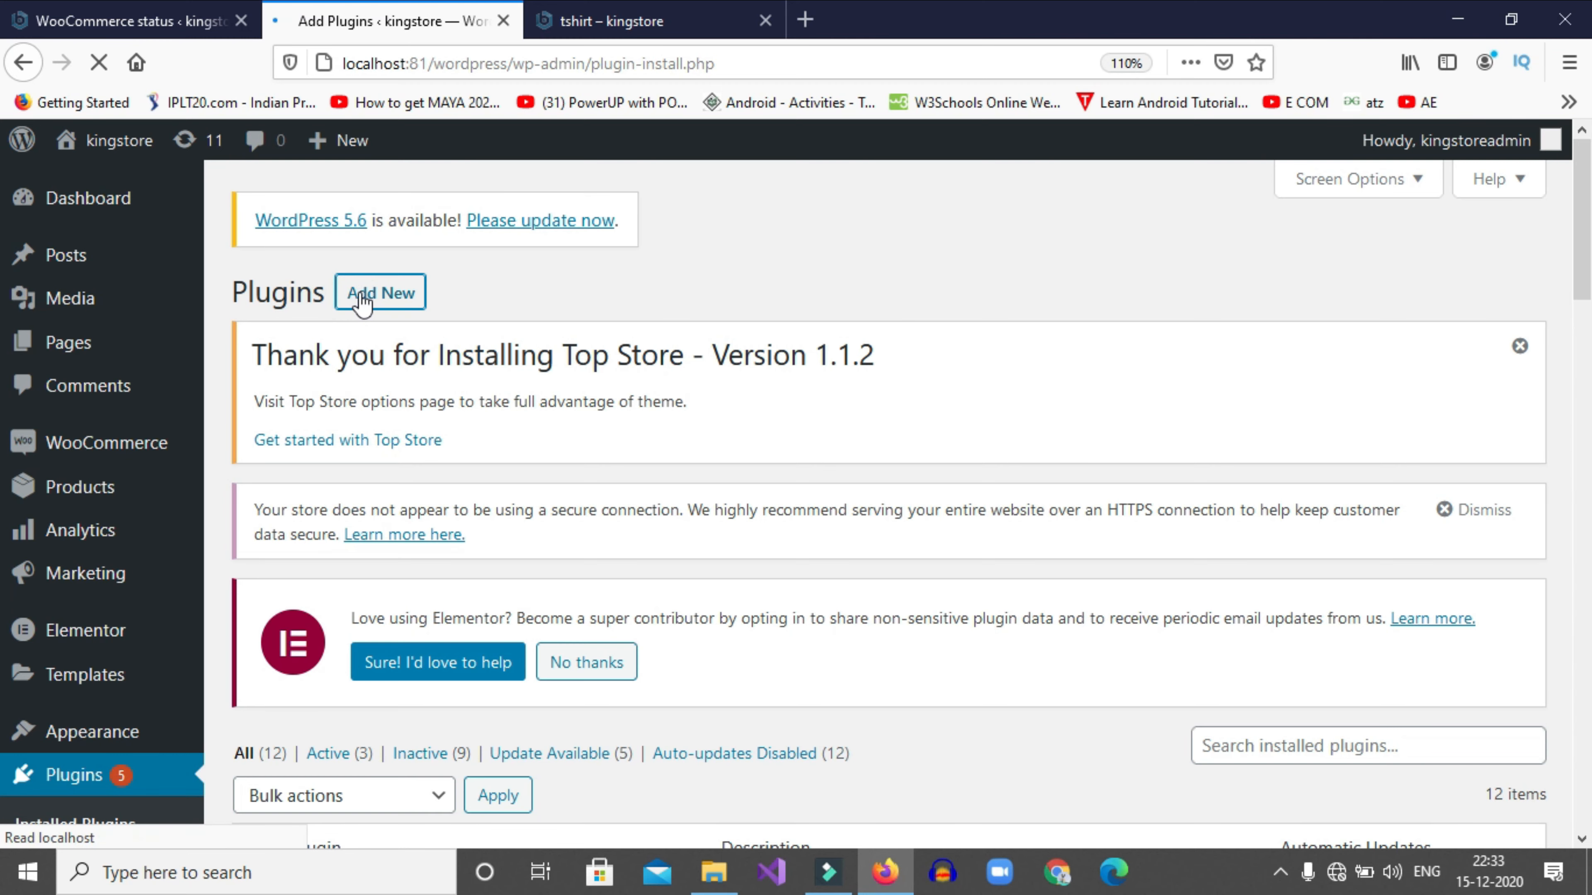
Check the network connection and reload the Add Plugins page so the plugin directory loads
{"action": "scroll", "coordinate": [376, 282], "scroll_direction": "down", "scroll_amount": 5}
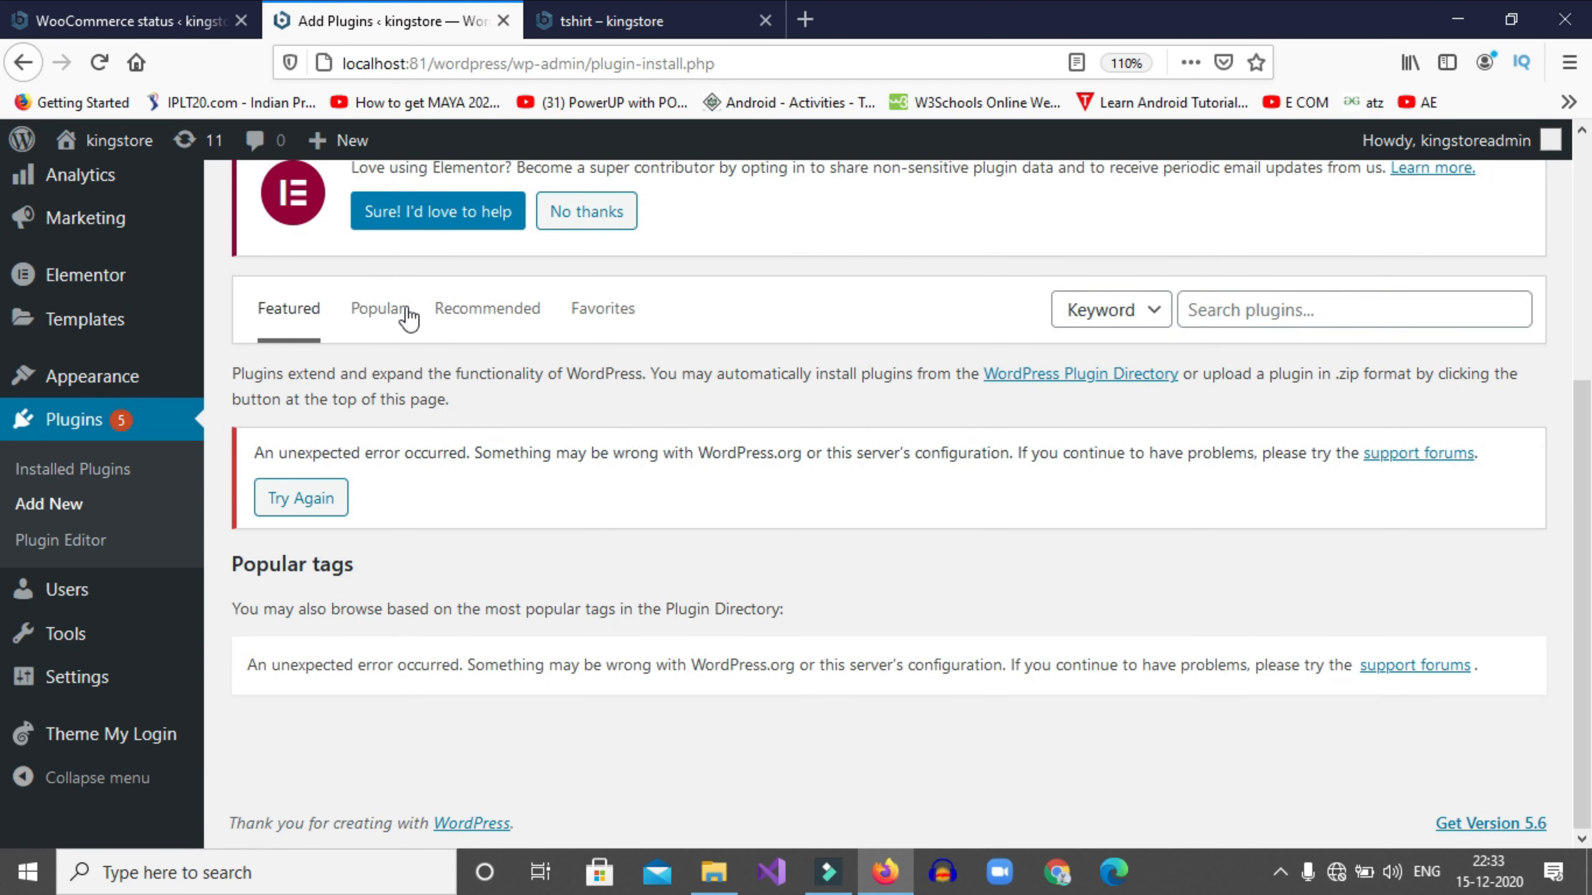
{"action": "scroll", "coordinate": [437, 333], "scroll_direction": "up", "scroll_amount": 5}
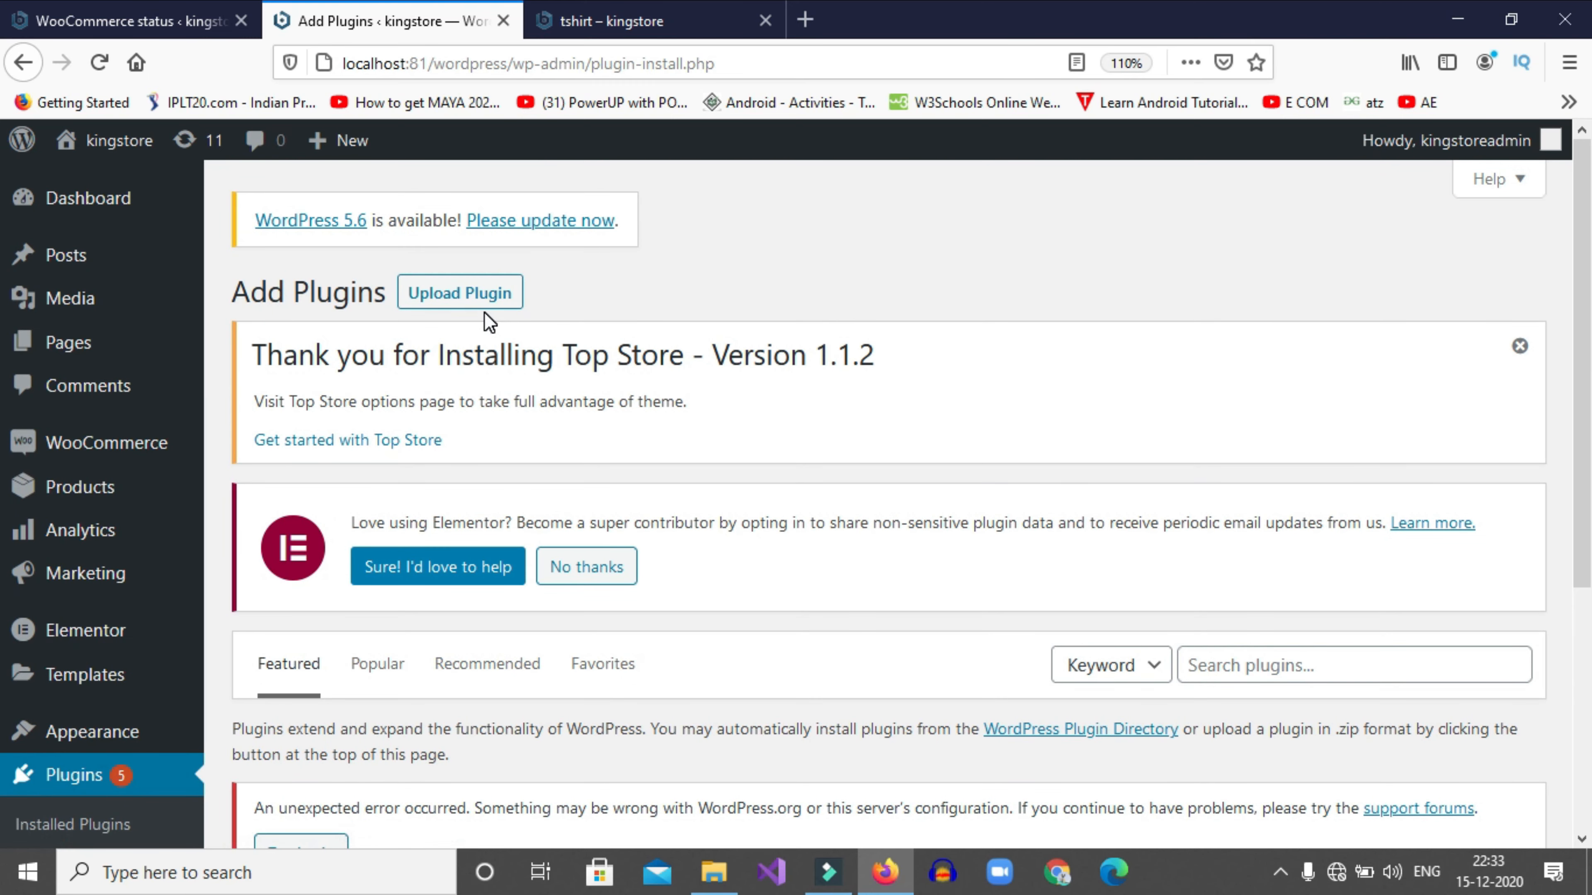
{"action": "left_click", "coordinate": [1337, 873]}
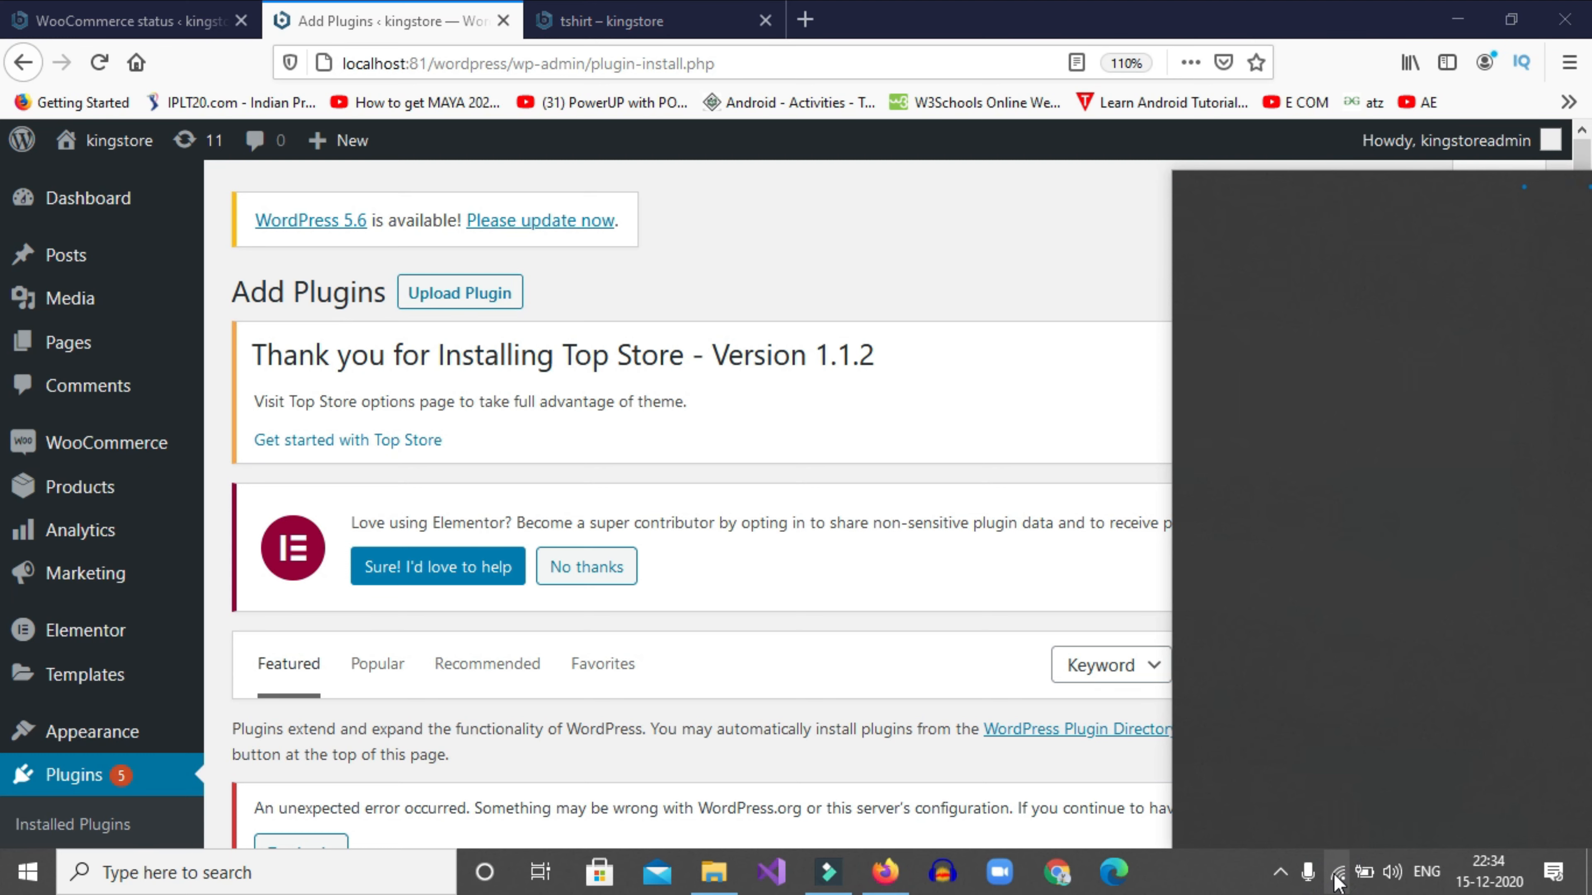
{"action": "left_click", "coordinate": [944, 266]}
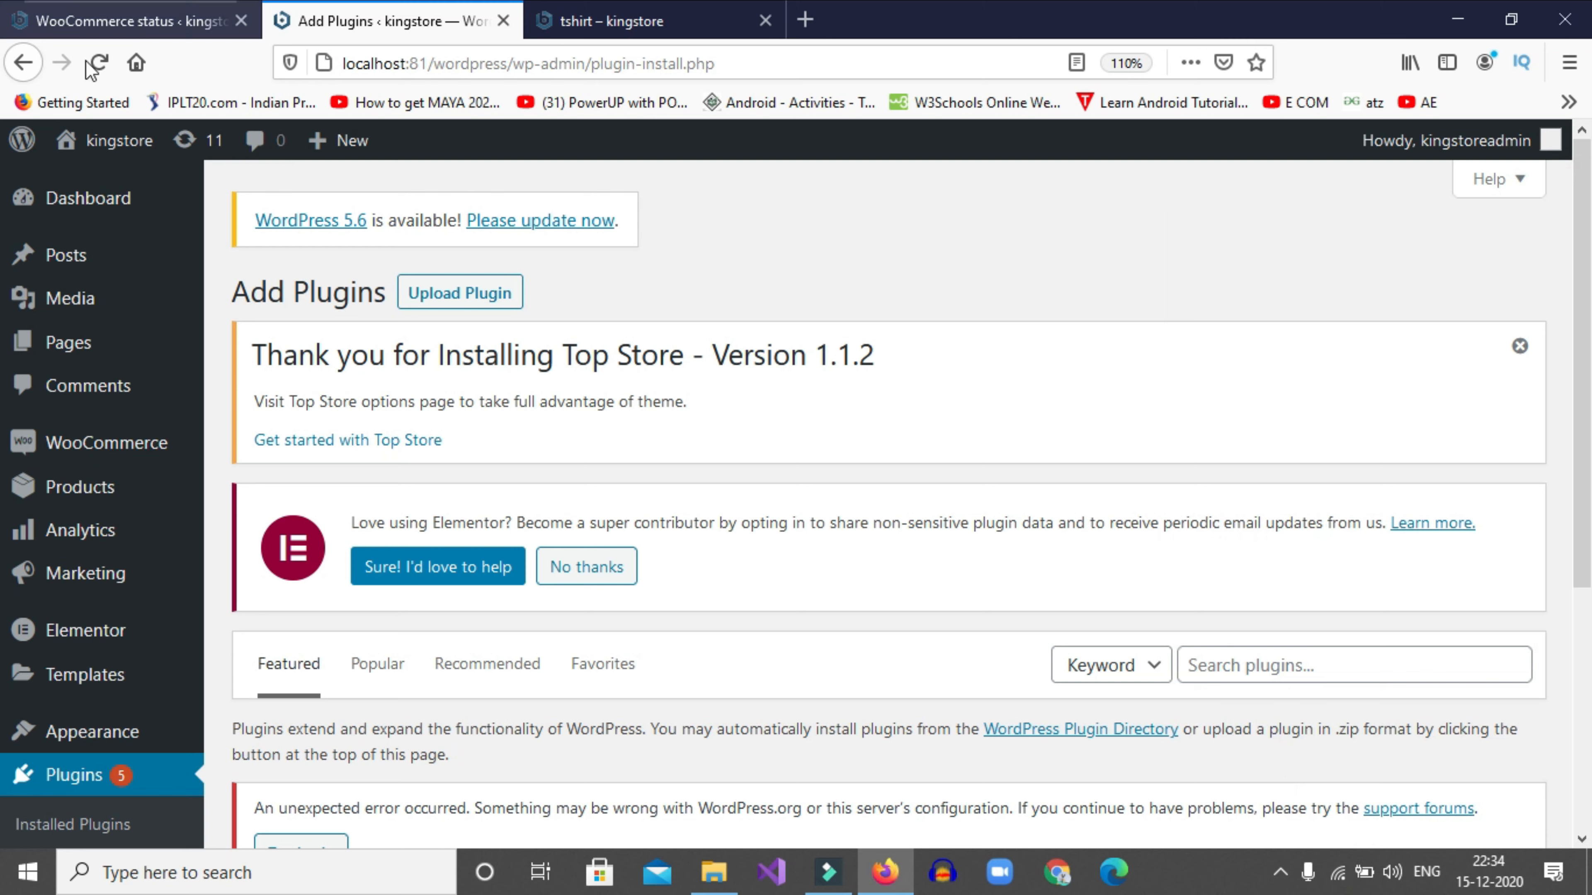
{"action": "left_click", "coordinate": [95, 67]}
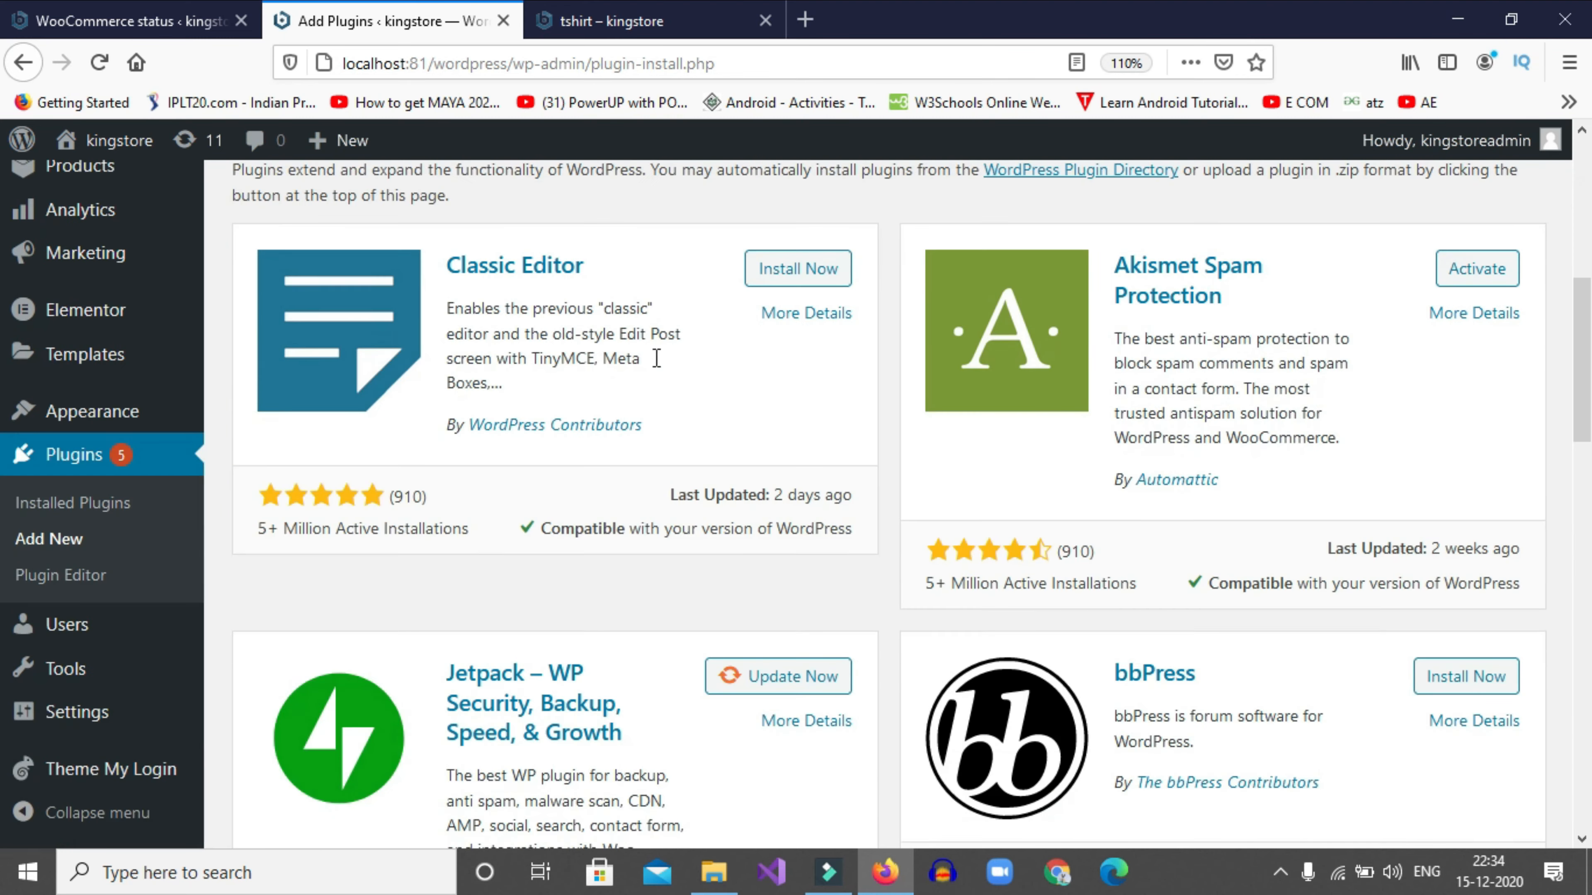
Browse the popular plugins to find Elementor Website Builder and WooCommerce
{"action": "scroll", "coordinate": [654, 357], "scroll_direction": "up", "scroll_amount": 5}
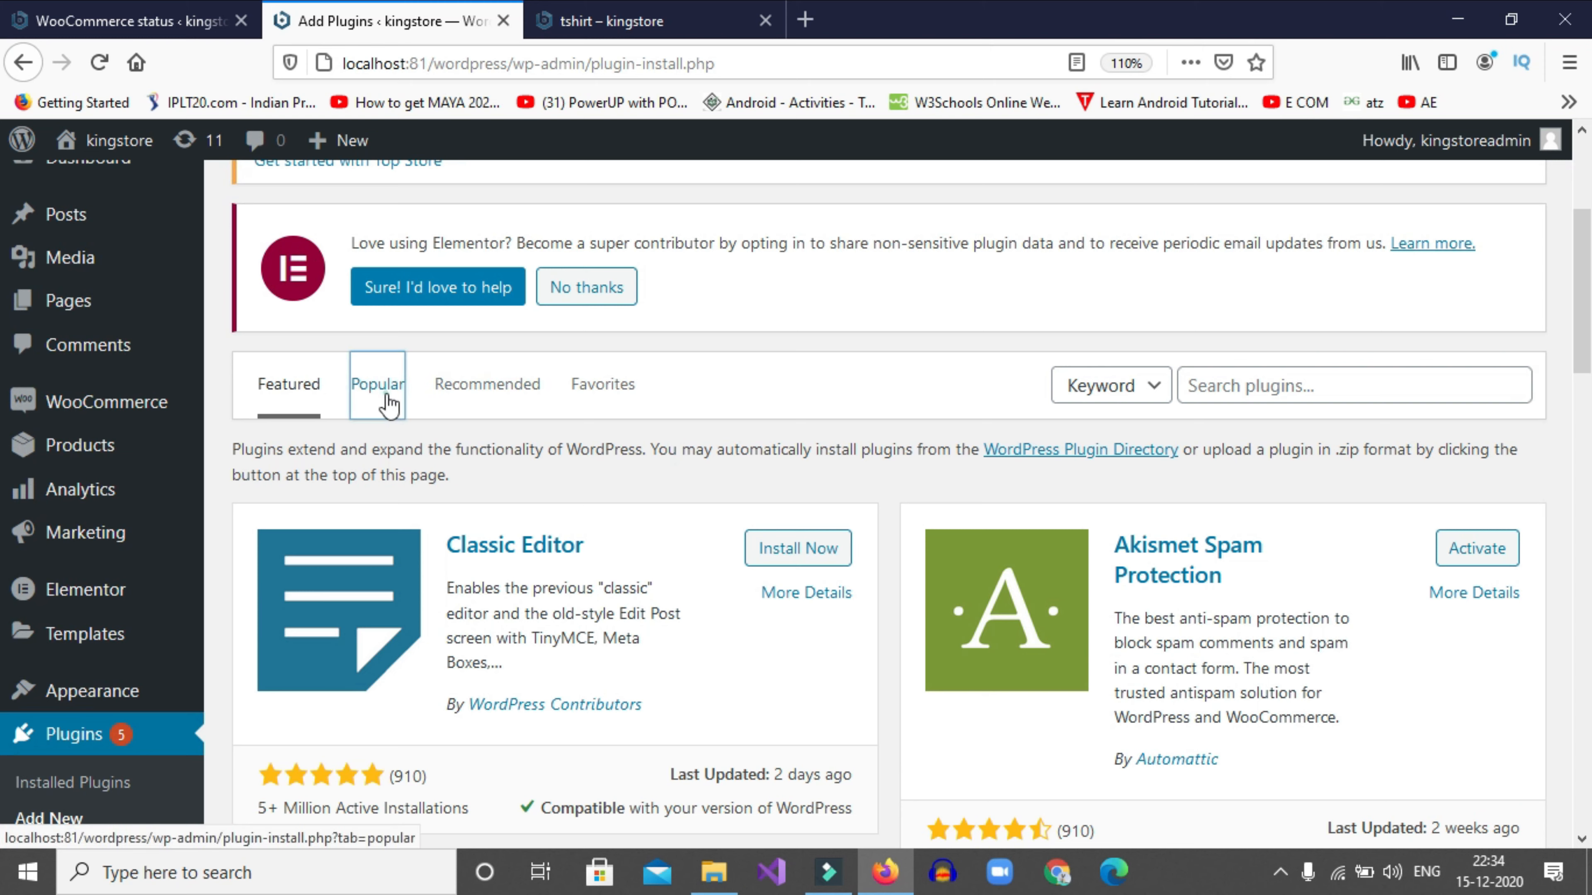
{"action": "left_click", "coordinate": [386, 403]}
{"action": "scroll", "coordinate": [738, 435], "scroll_direction": "down", "scroll_amount": 10}
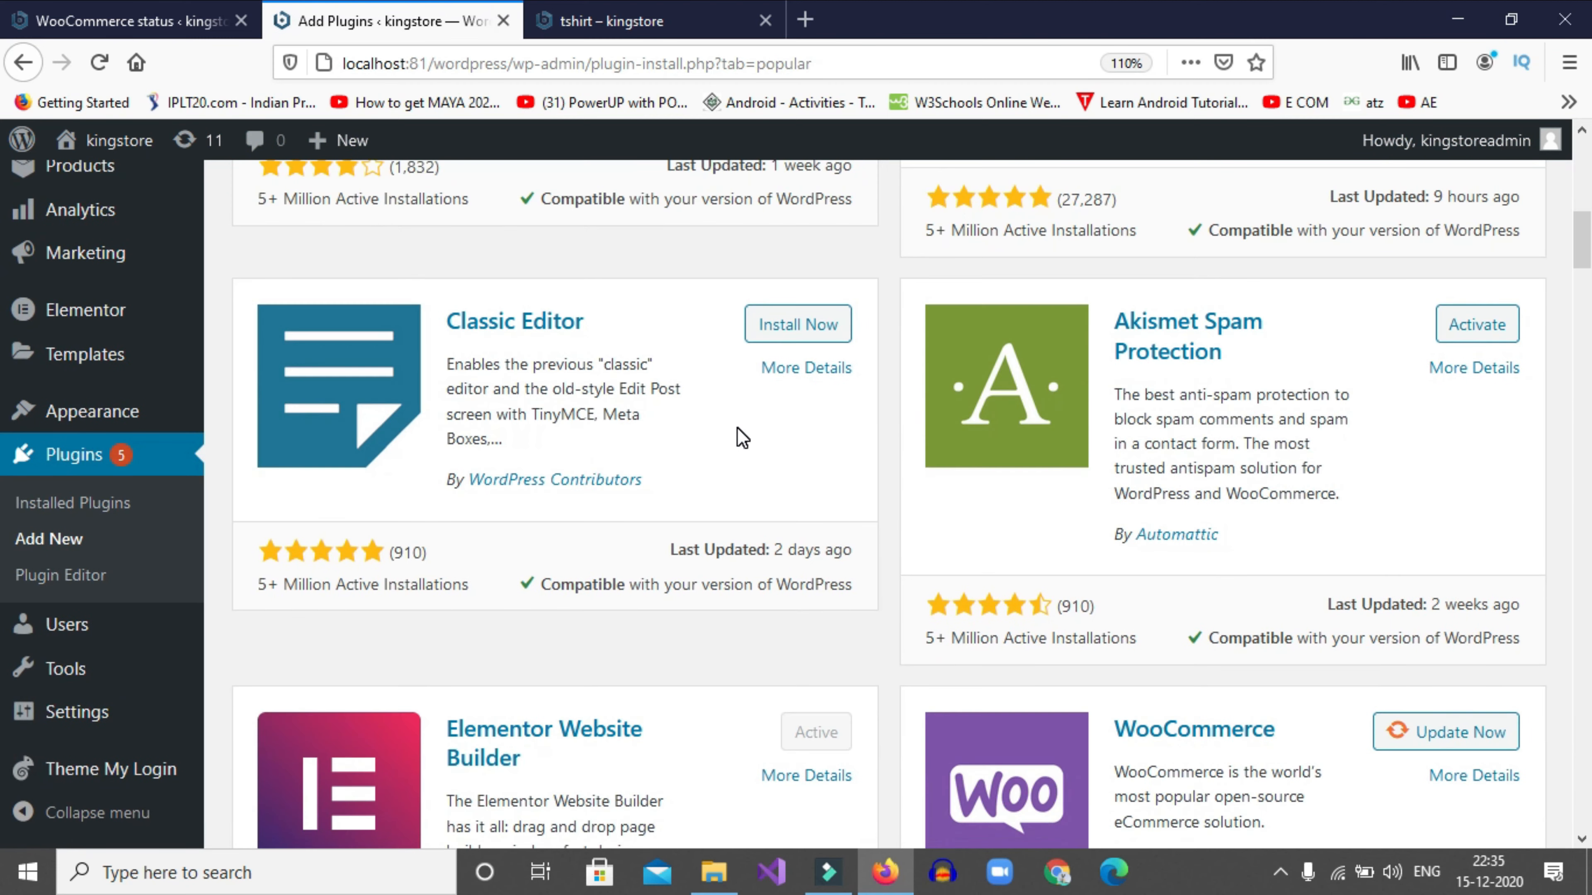
{"action": "scroll", "coordinate": [778, 393], "scroll_direction": "down", "scroll_amount": 5}
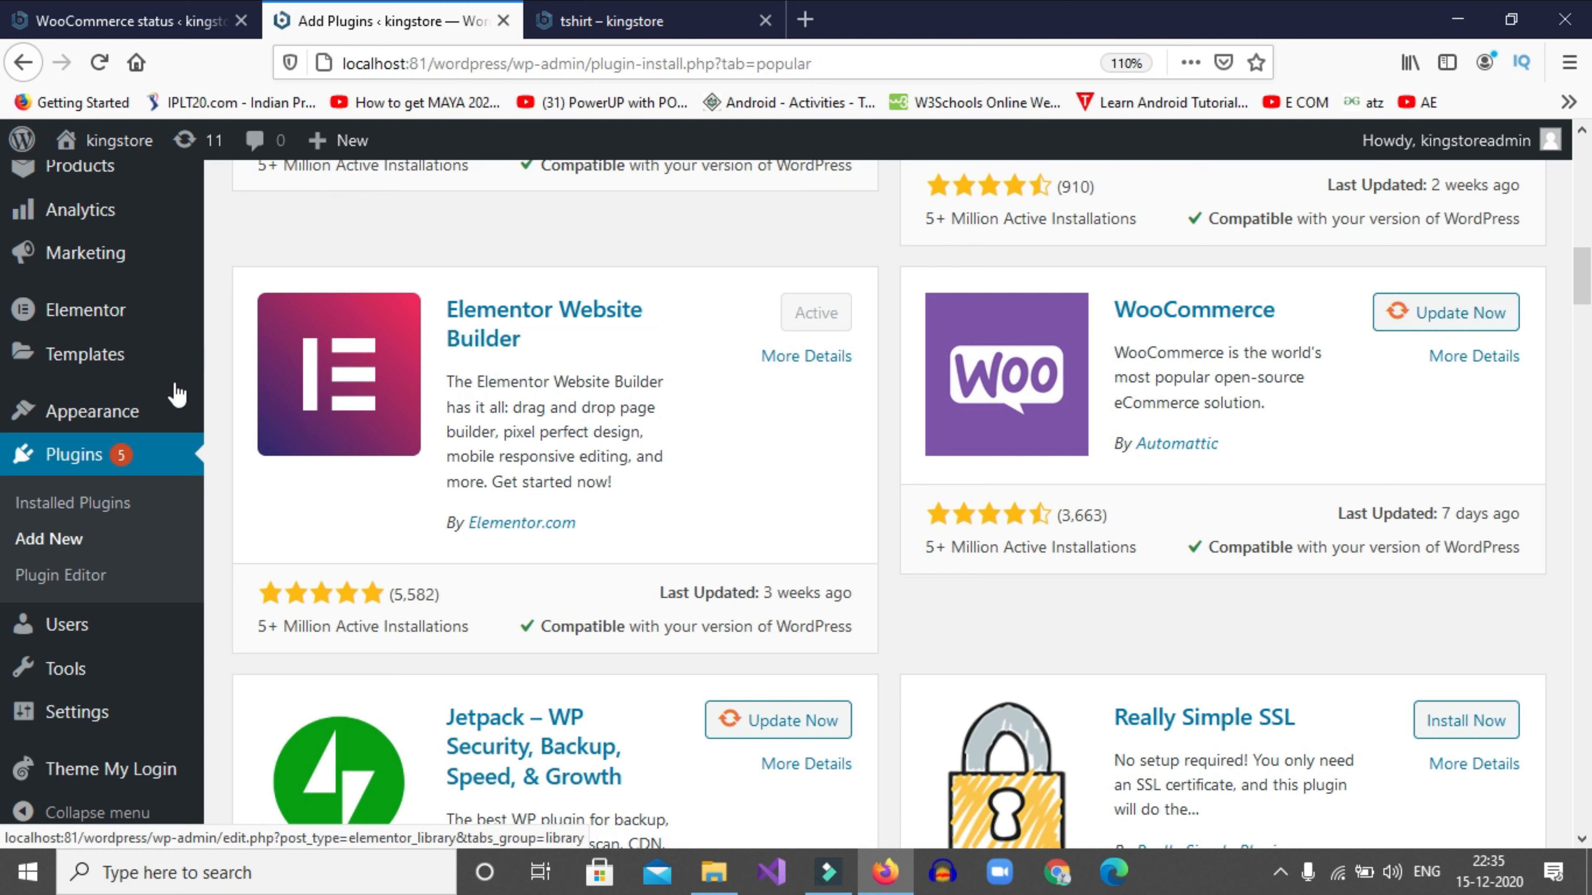
Examine the installed plugins list to check whether Elementor and WooCommerce are active
{"action": "left_click", "coordinate": [110, 511]}
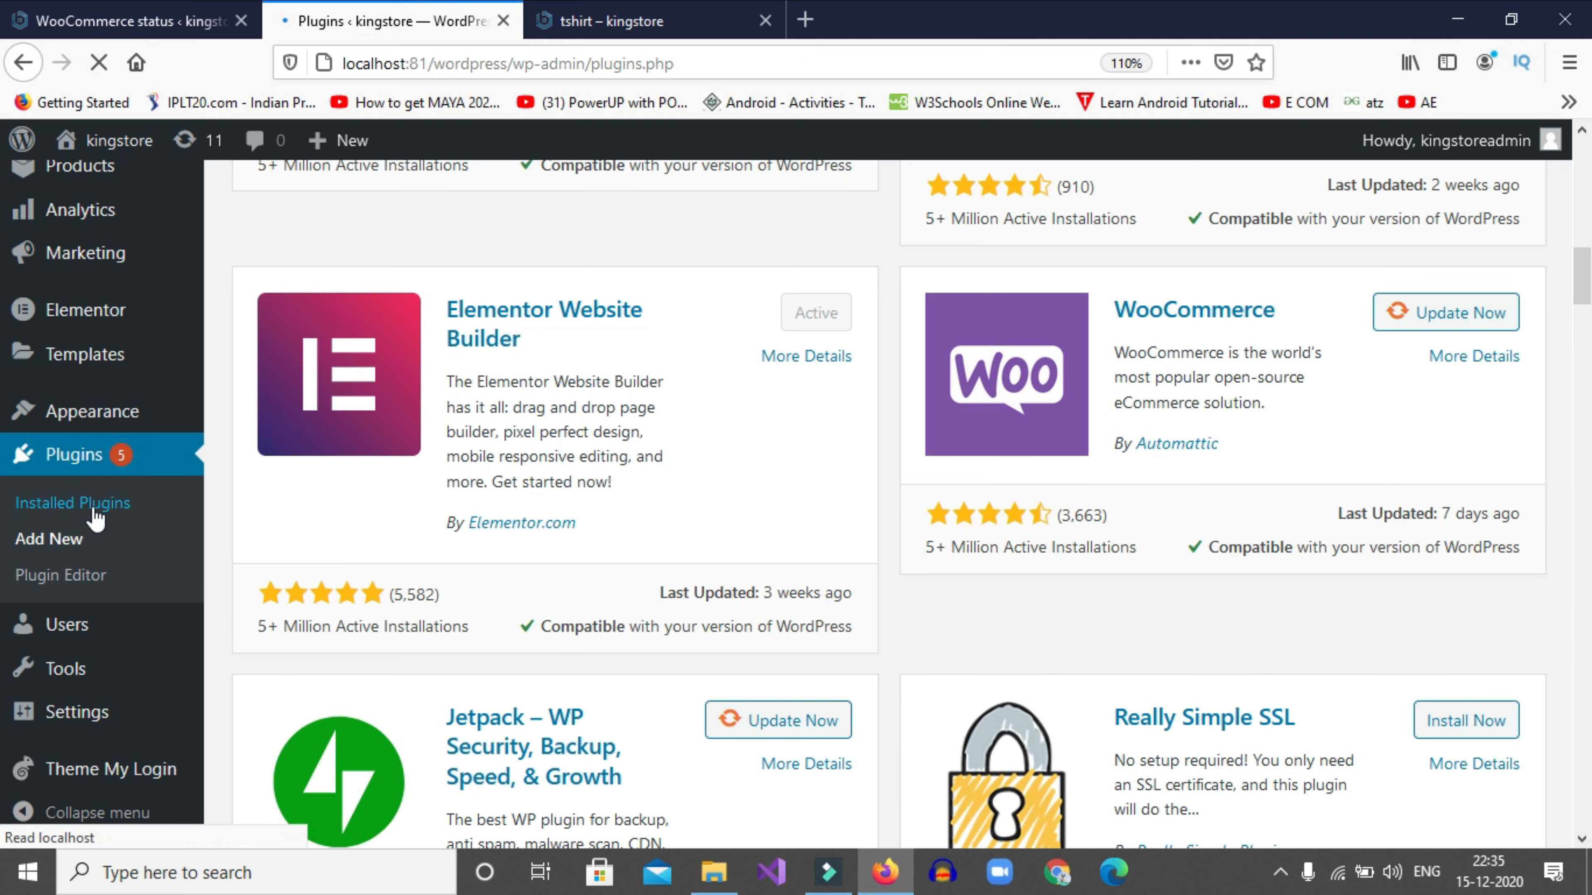
{"action": "scroll", "coordinate": [572, 398], "scroll_direction": "down", "scroll_amount": 10}
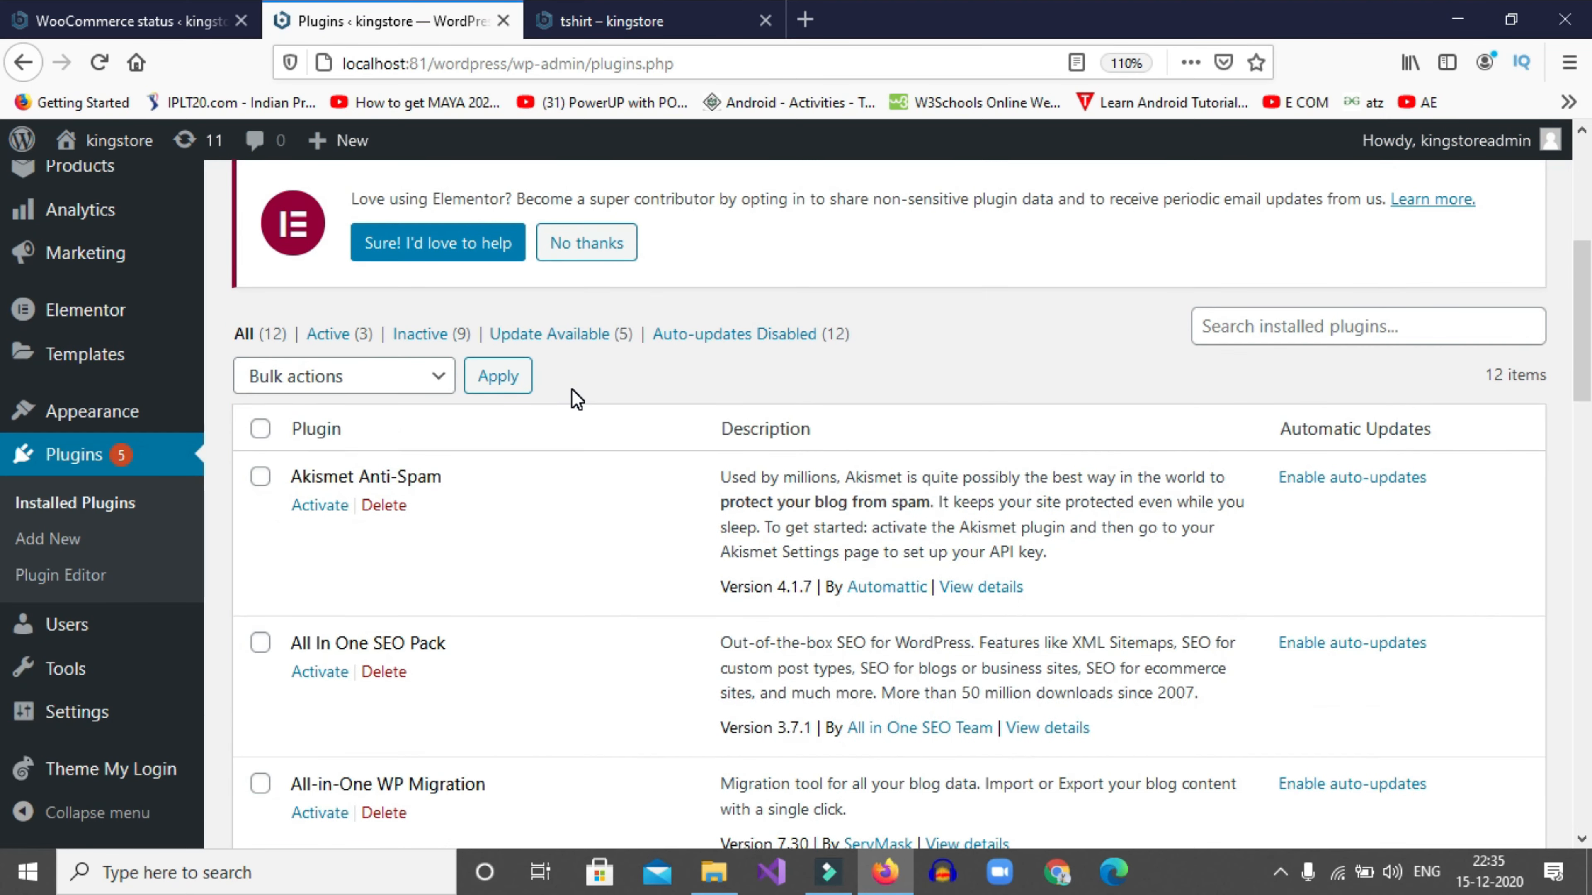
{"action": "scroll", "coordinate": [566, 395], "scroll_direction": "down", "scroll_amount": 15}
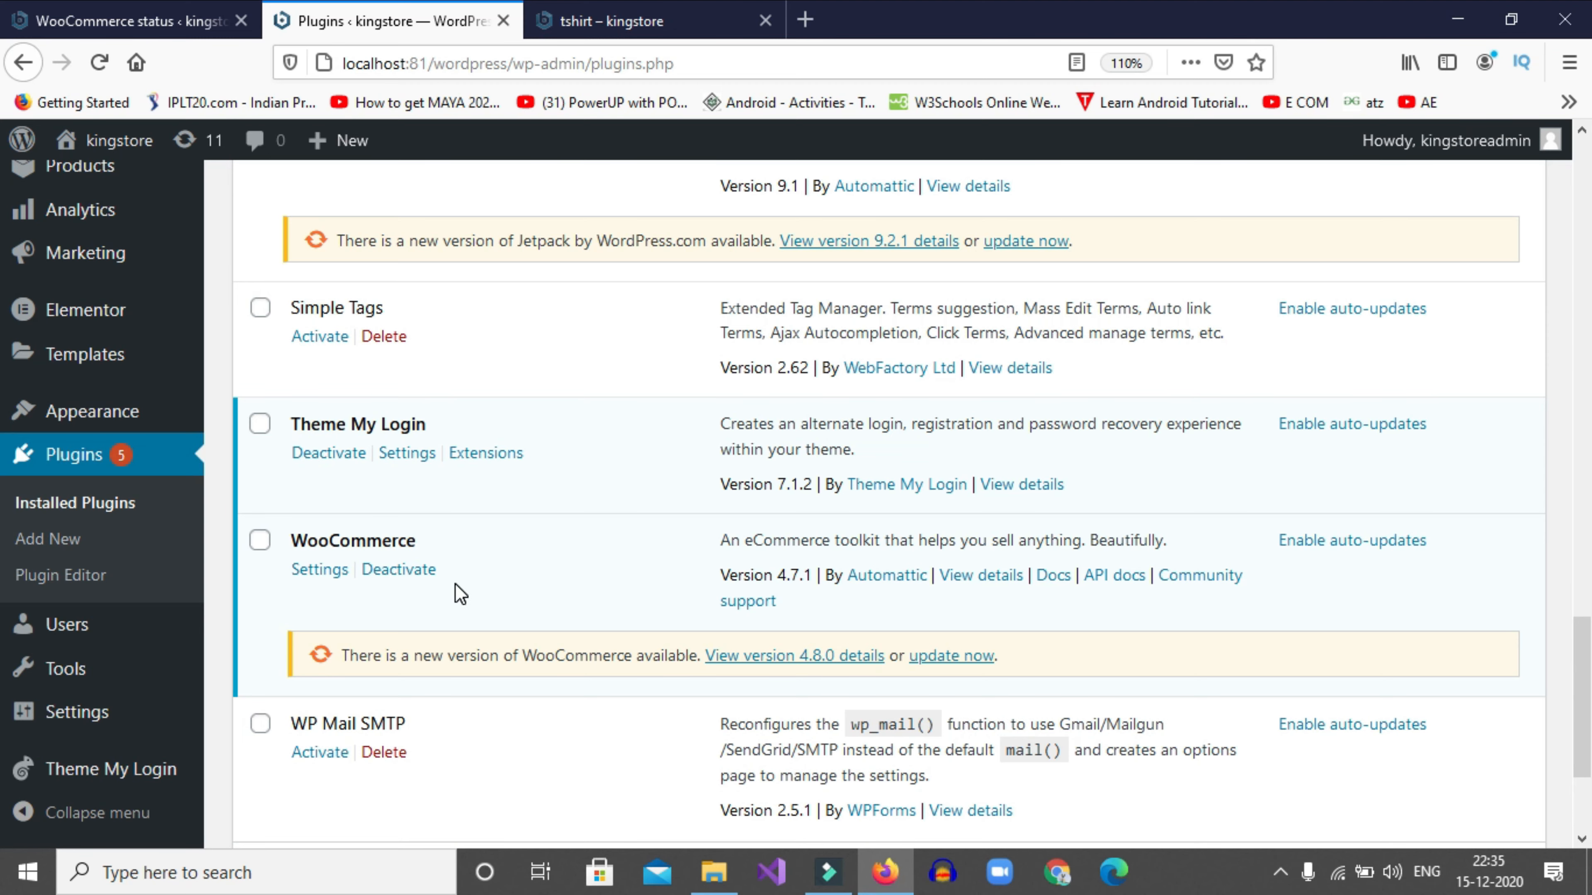
{"action": "scroll", "coordinate": [484, 592], "scroll_direction": "up", "scroll_amount": 8}
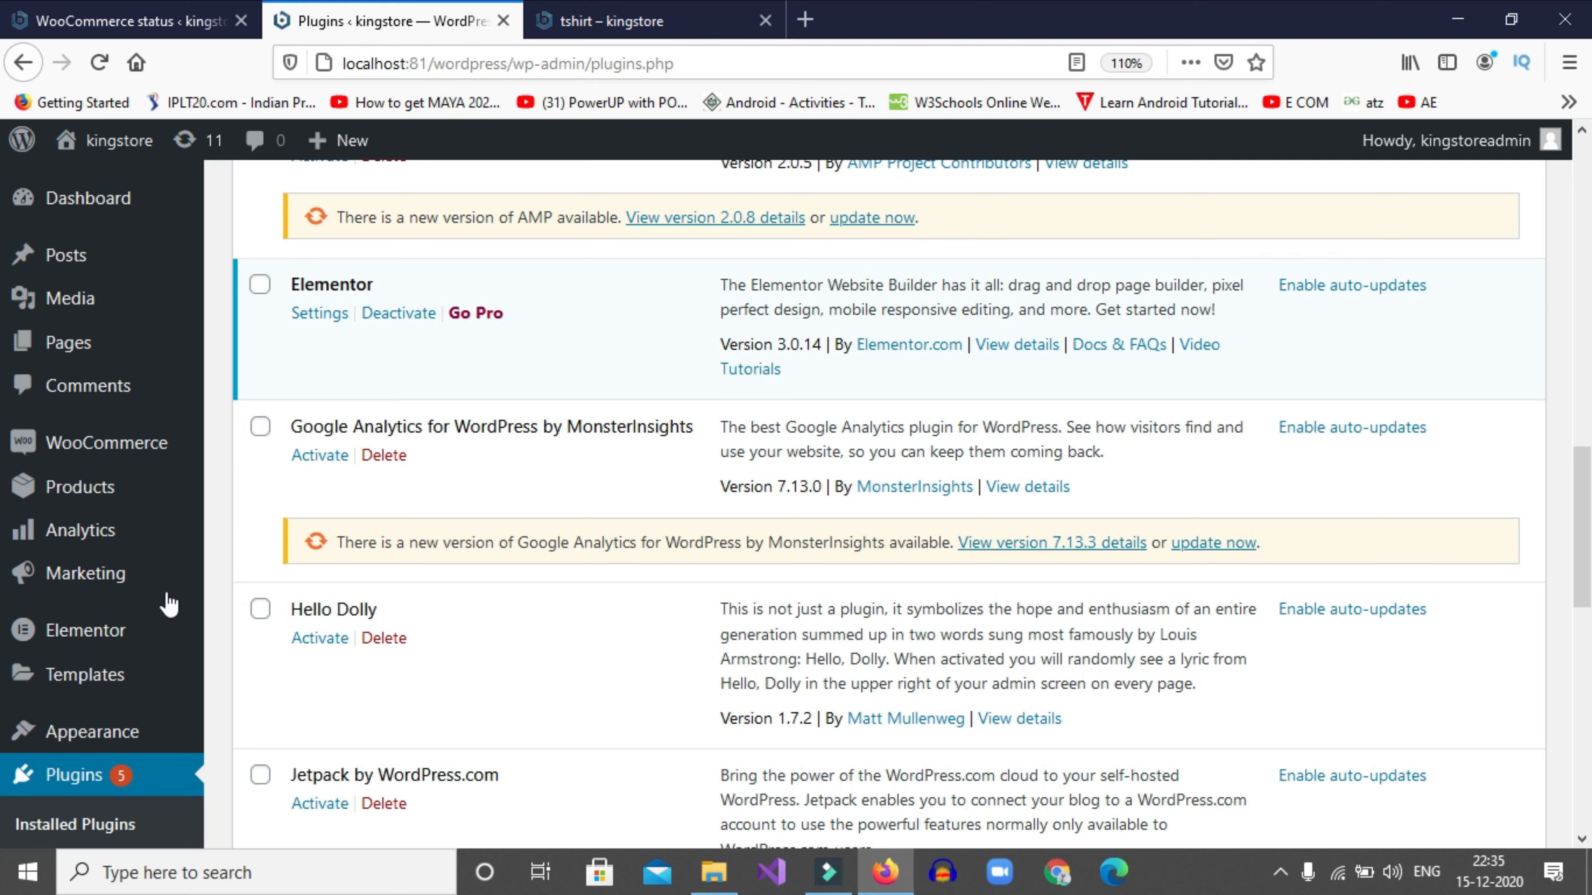
{"action": "mouse_move", "coordinate": [122, 464]}
{"action": "scroll", "coordinate": [534, 488], "scroll_direction": "up", "scroll_amount": 3}
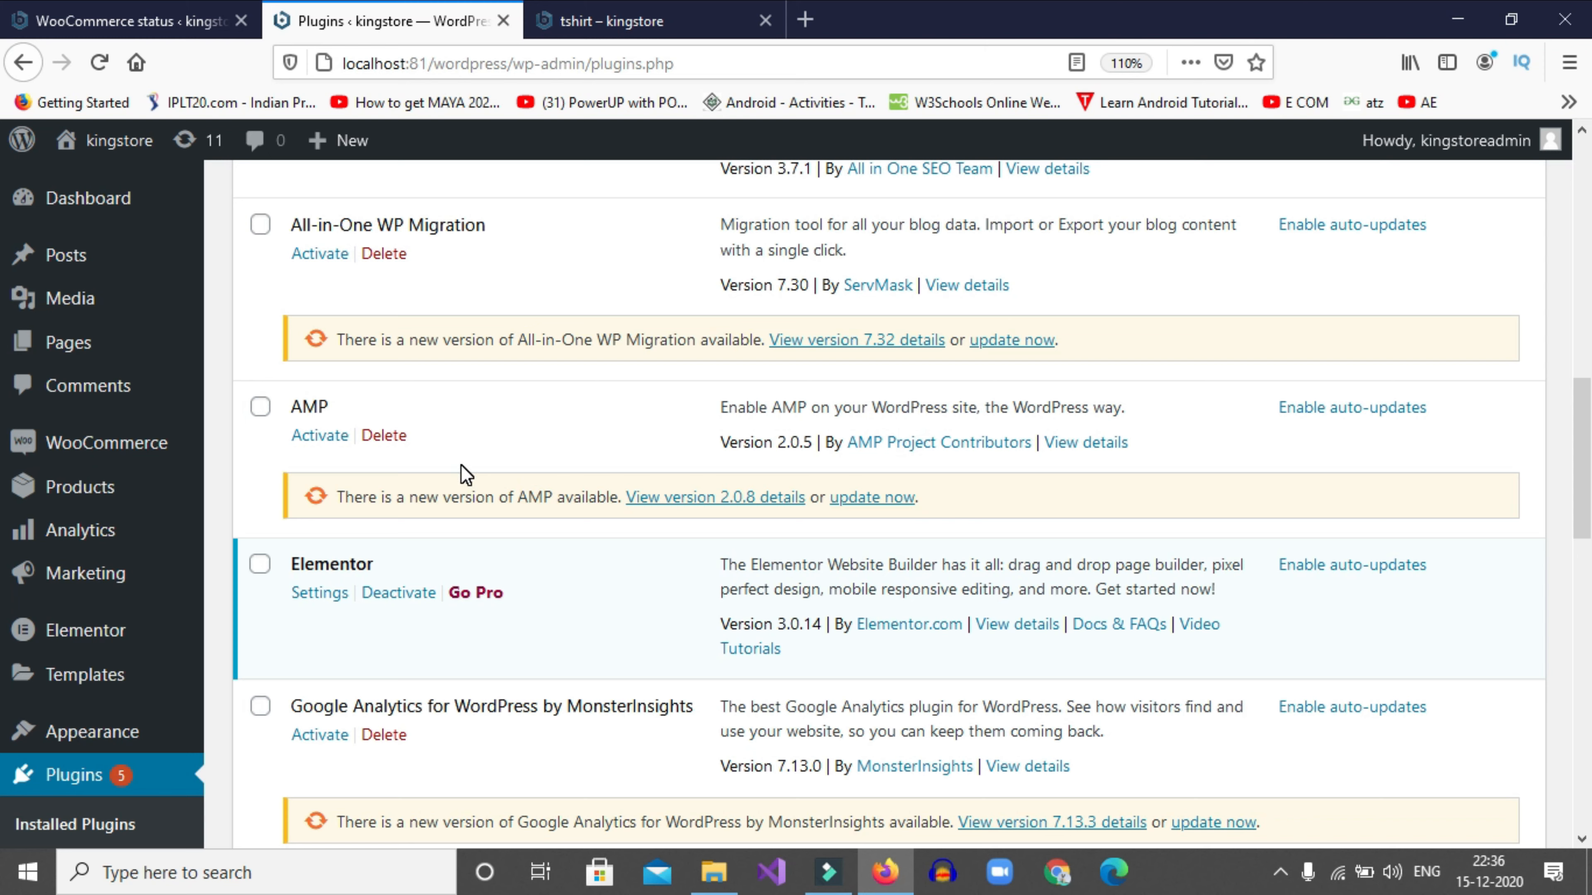
Create a new page titled "kingstore products"
{"action": "left_click", "coordinate": [75, 342]}
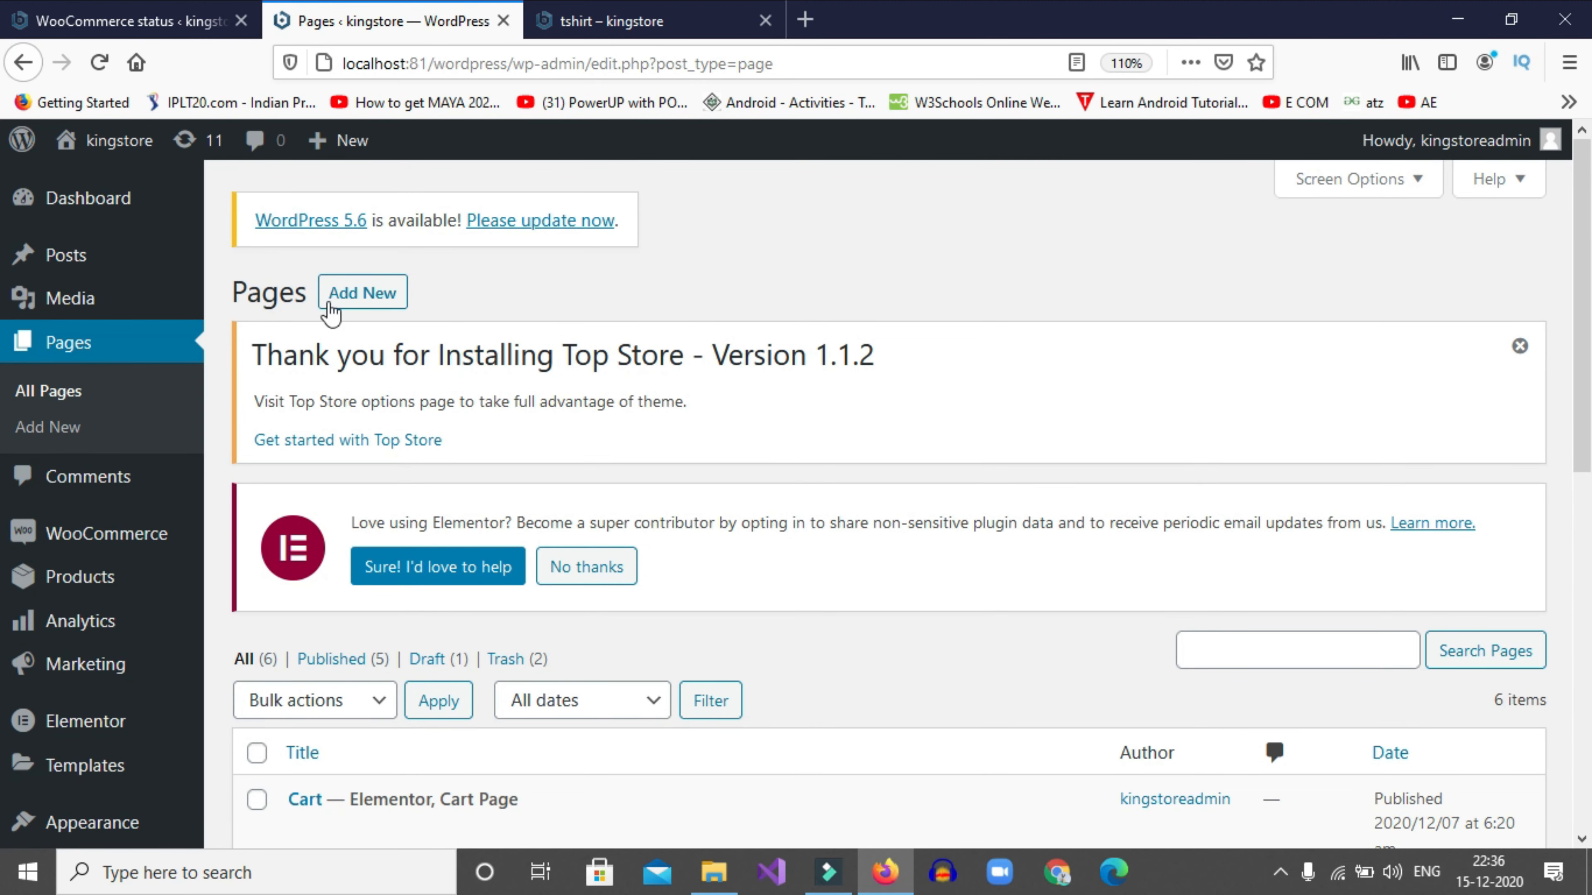
{"action": "left_click", "coordinate": [382, 297]}
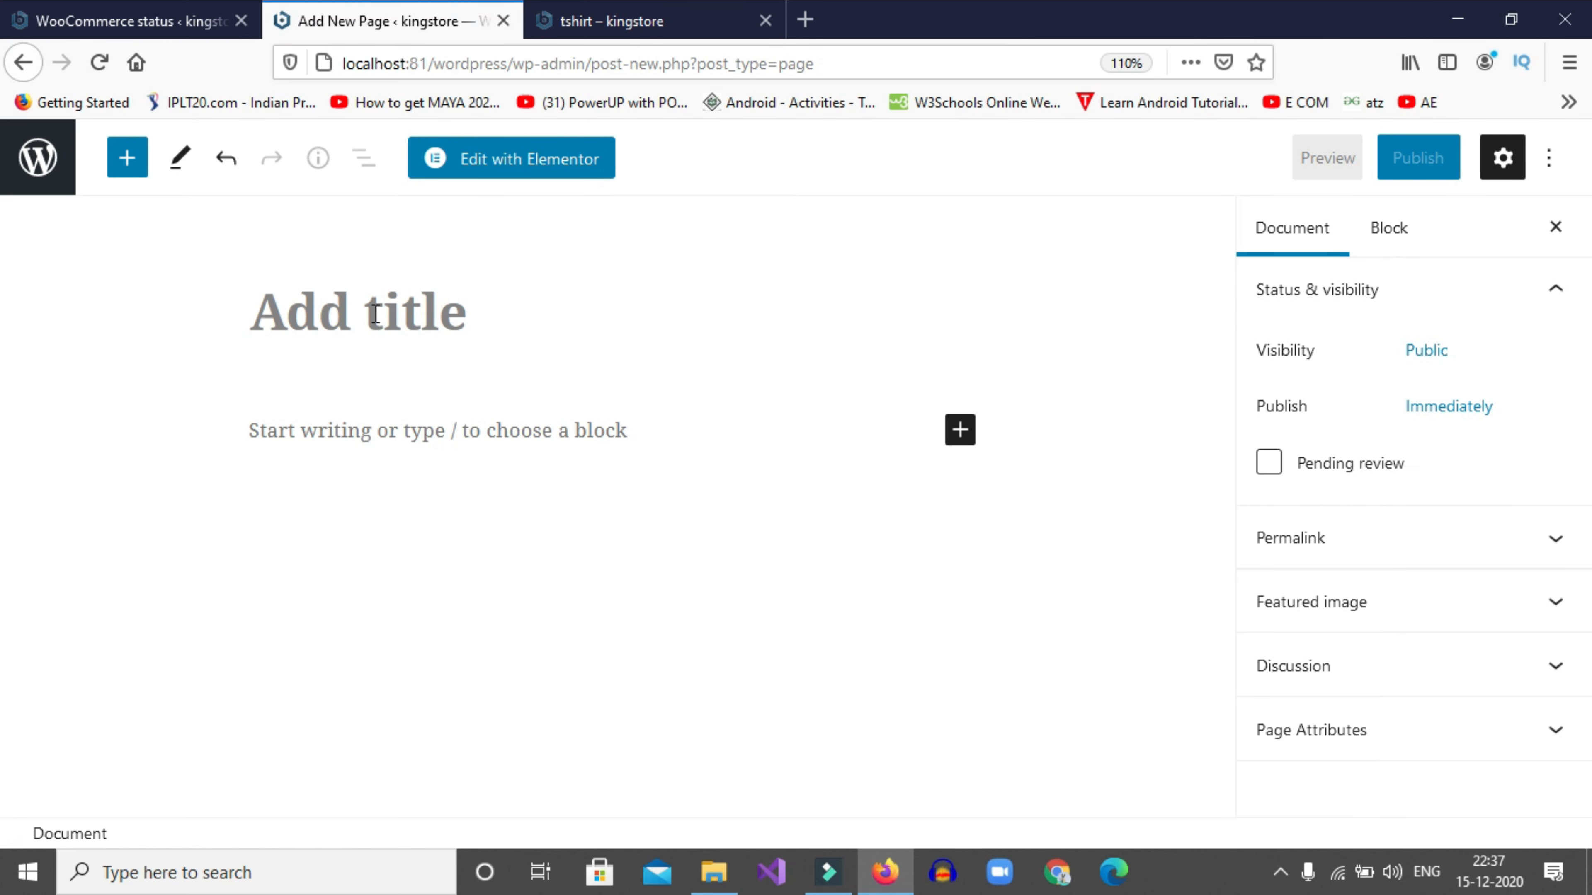
{"action": "left_click", "coordinate": [309, 310]}
{"action": "type", "text": "ki"}
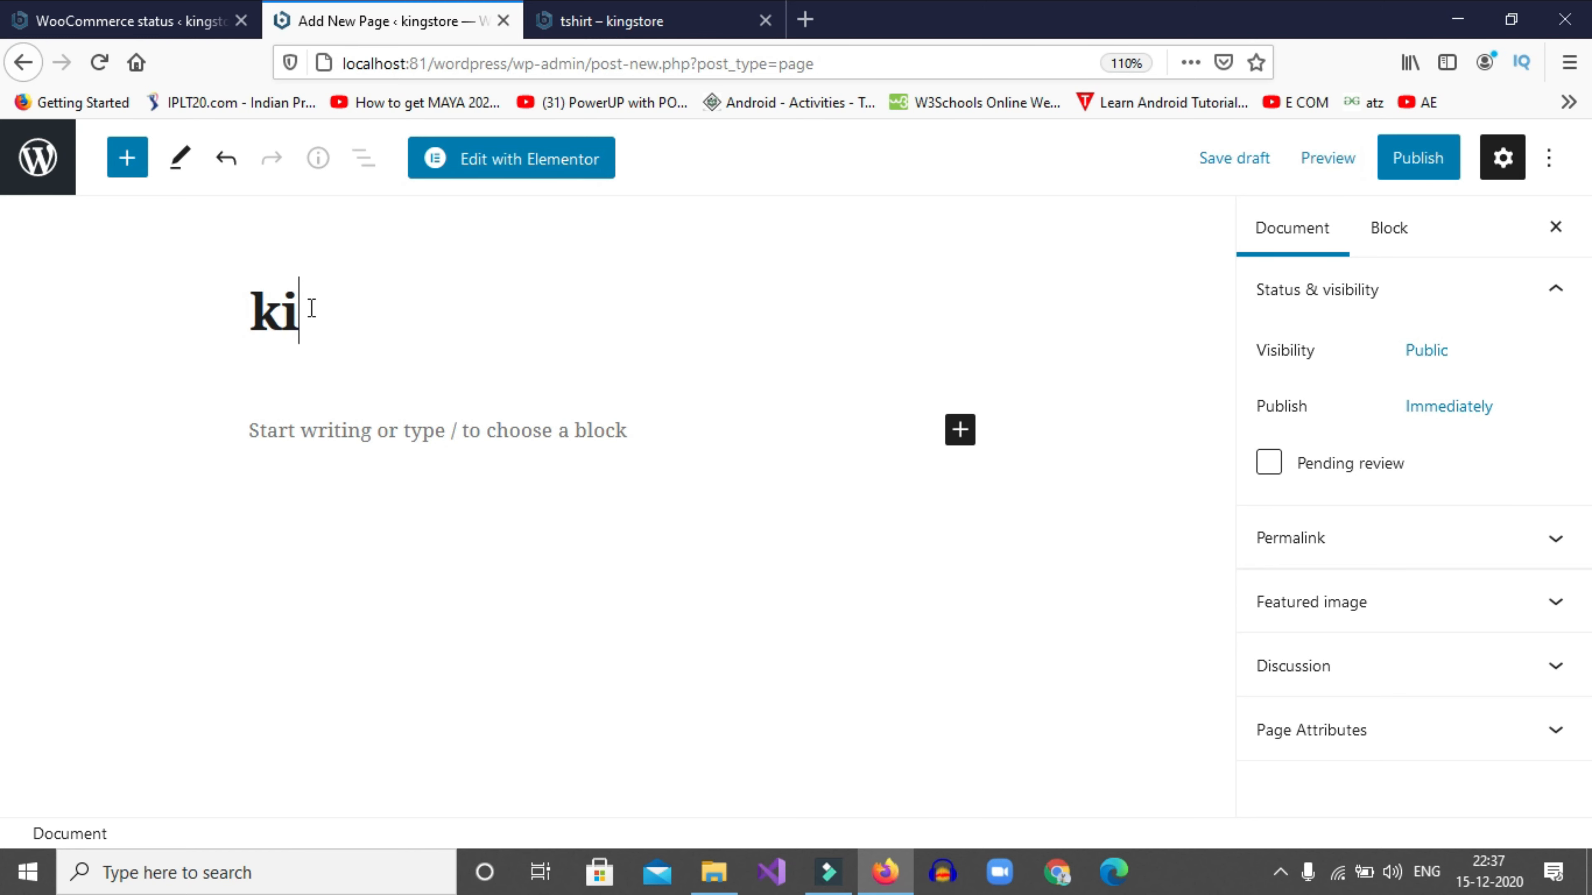
{"action": "type", "text": "ng"}
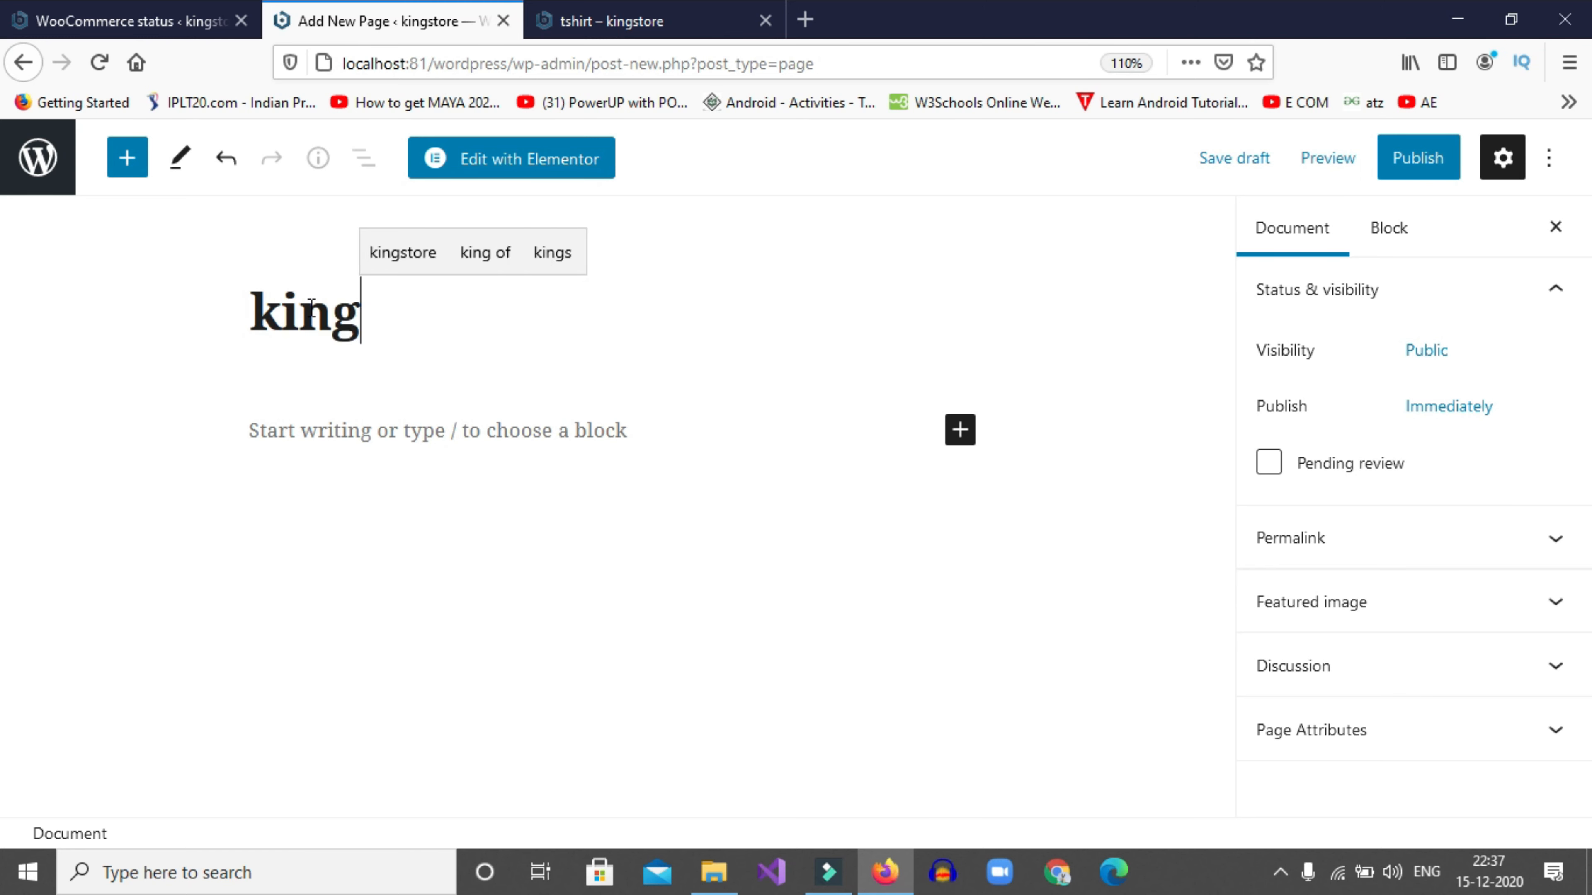
{"action": "type", "text": "Store"}
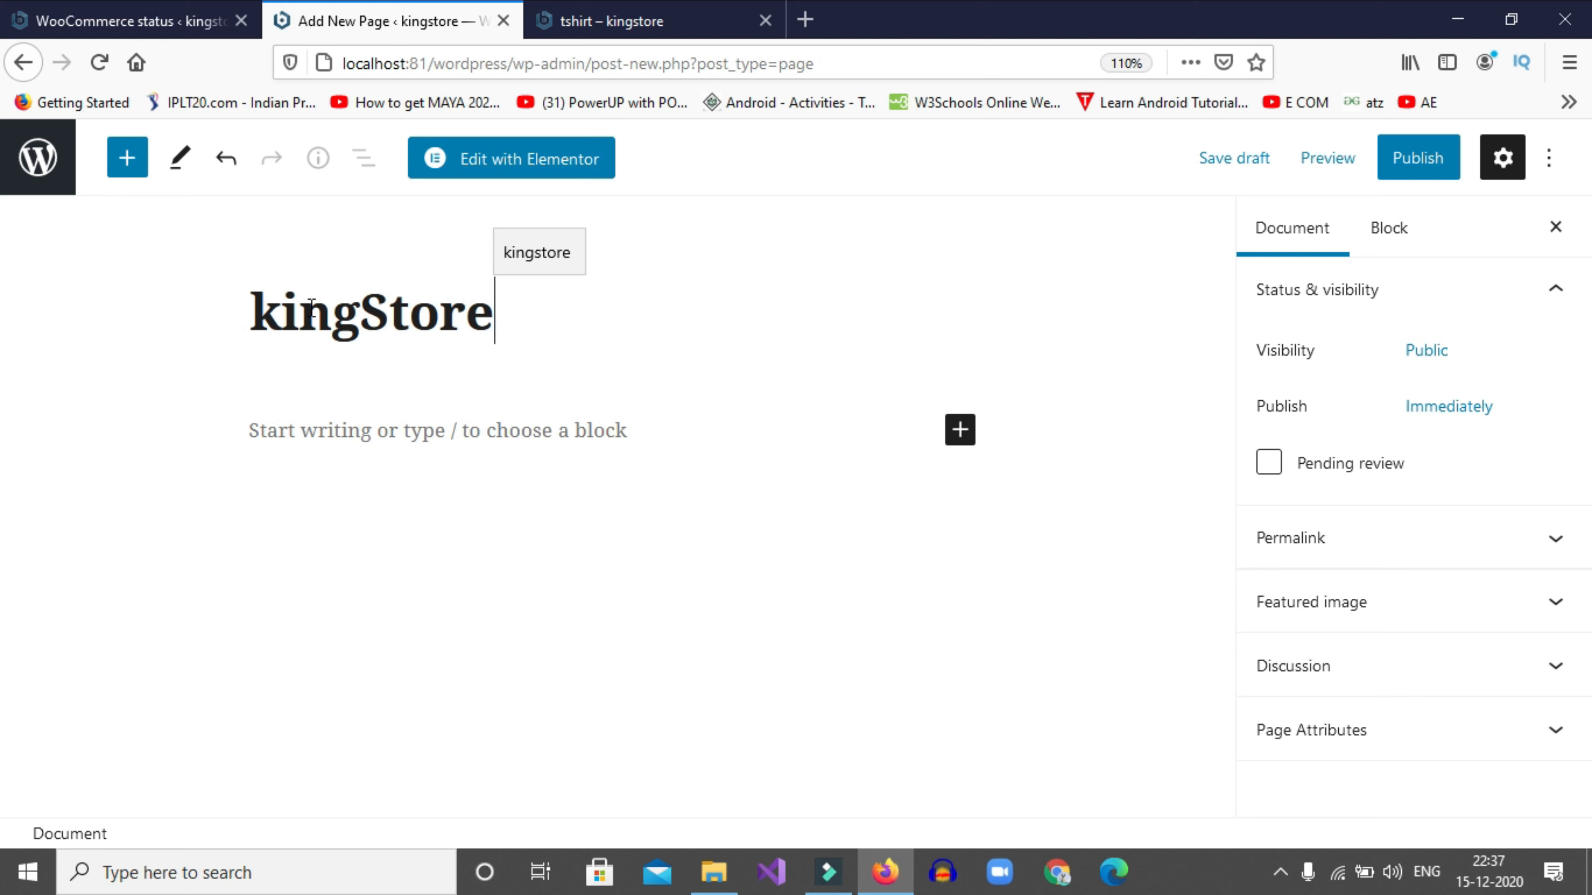
{"action": "type", "text": "pr"}
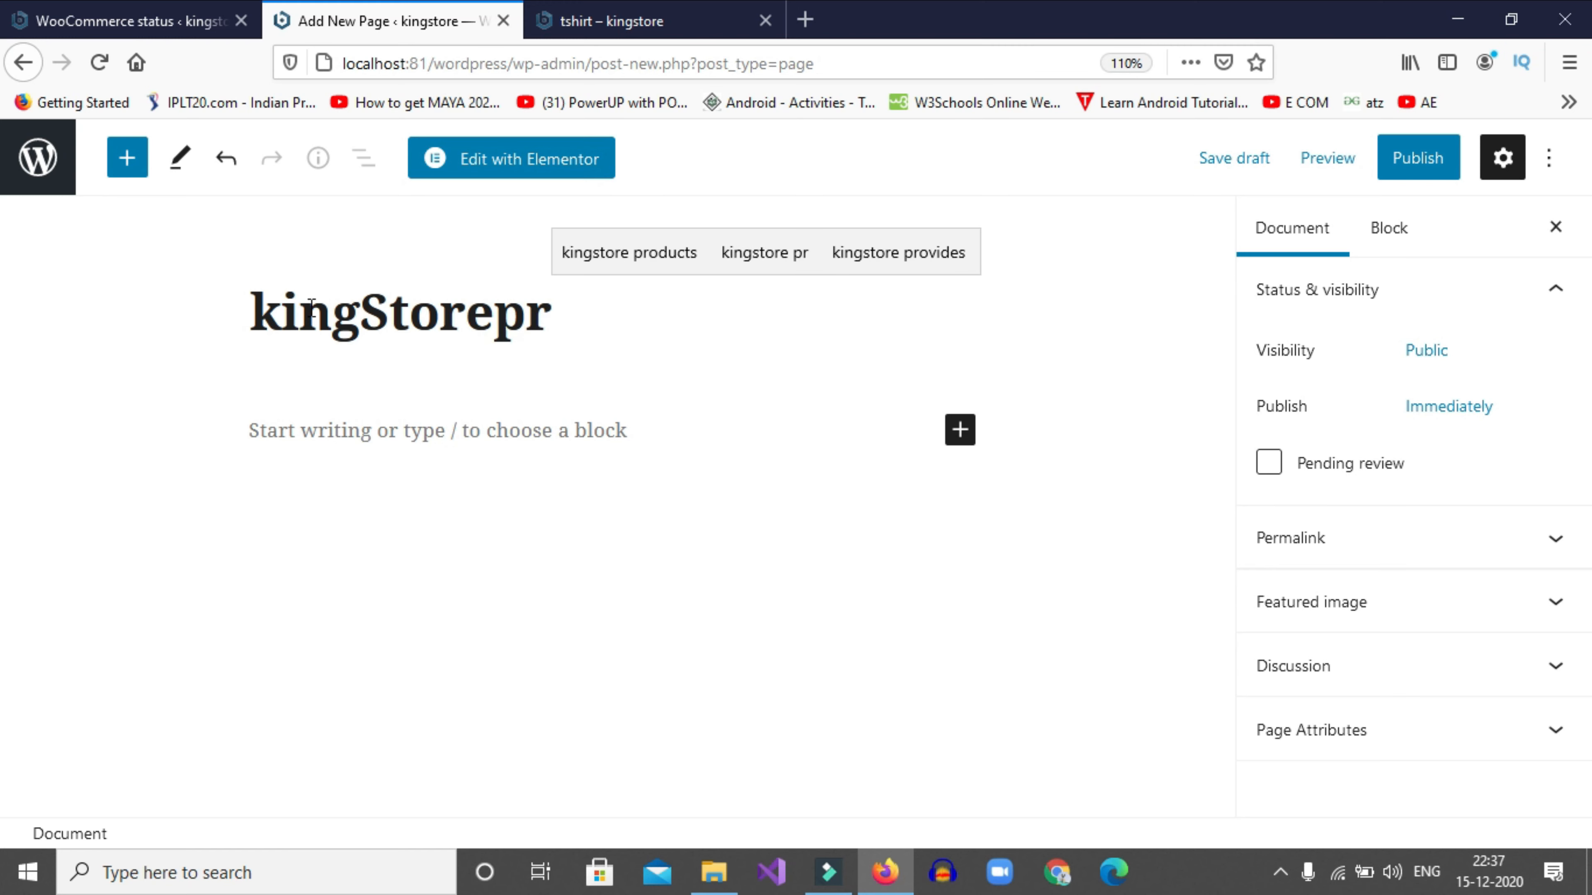
{"action": "type", "text": "oduct"}
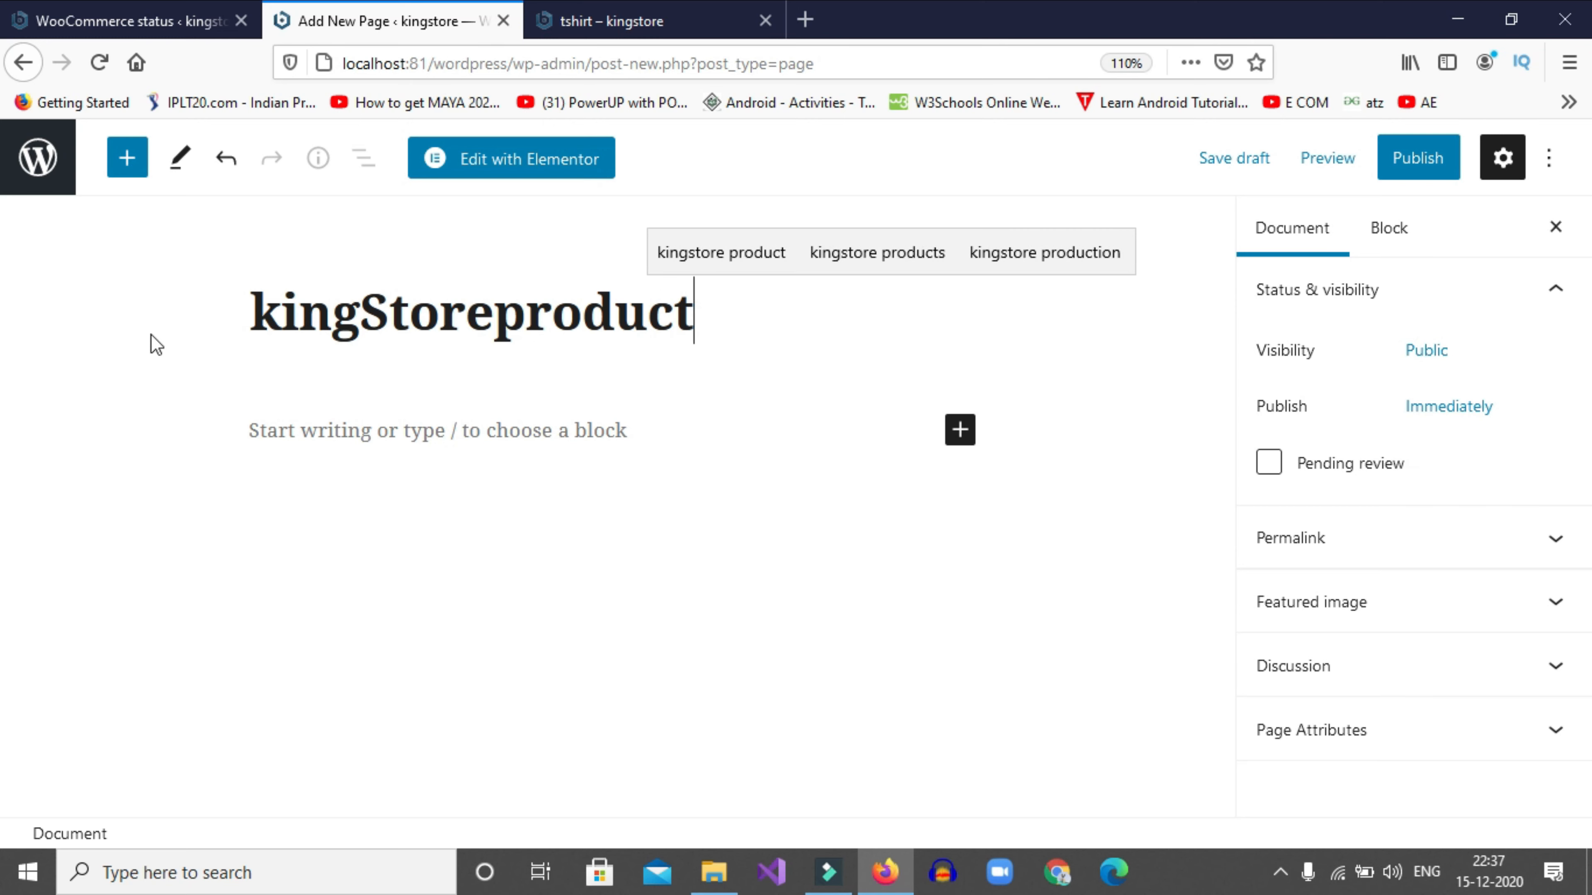
{"action": "left_click", "coordinate": [894, 252]}
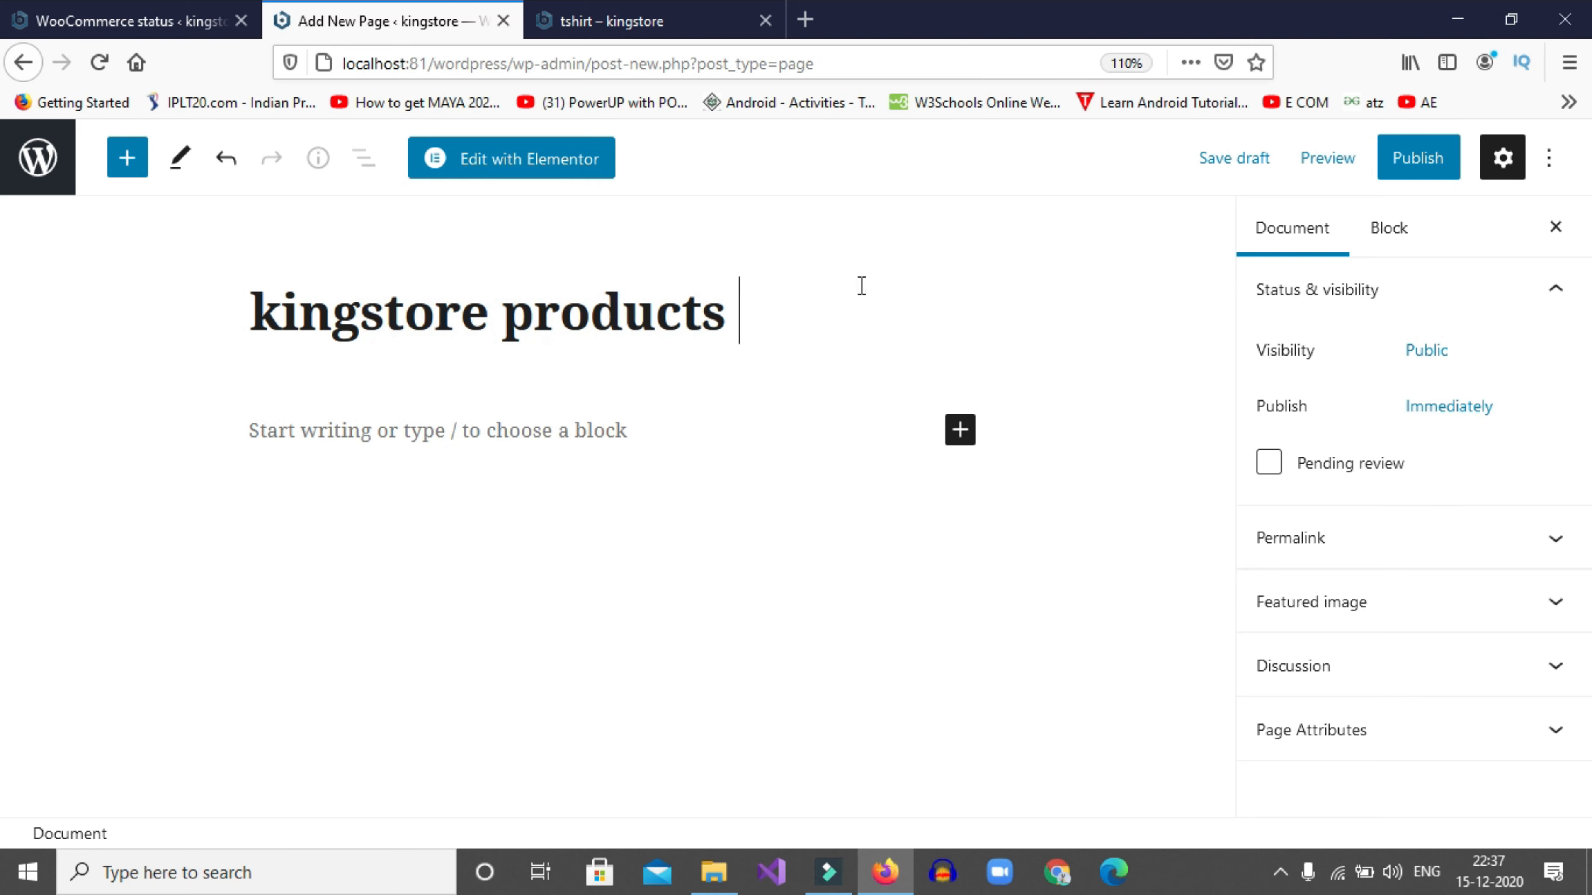
Open the new kingstore products page in the Elementor editor
{"action": "left_click", "coordinate": [548, 166]}
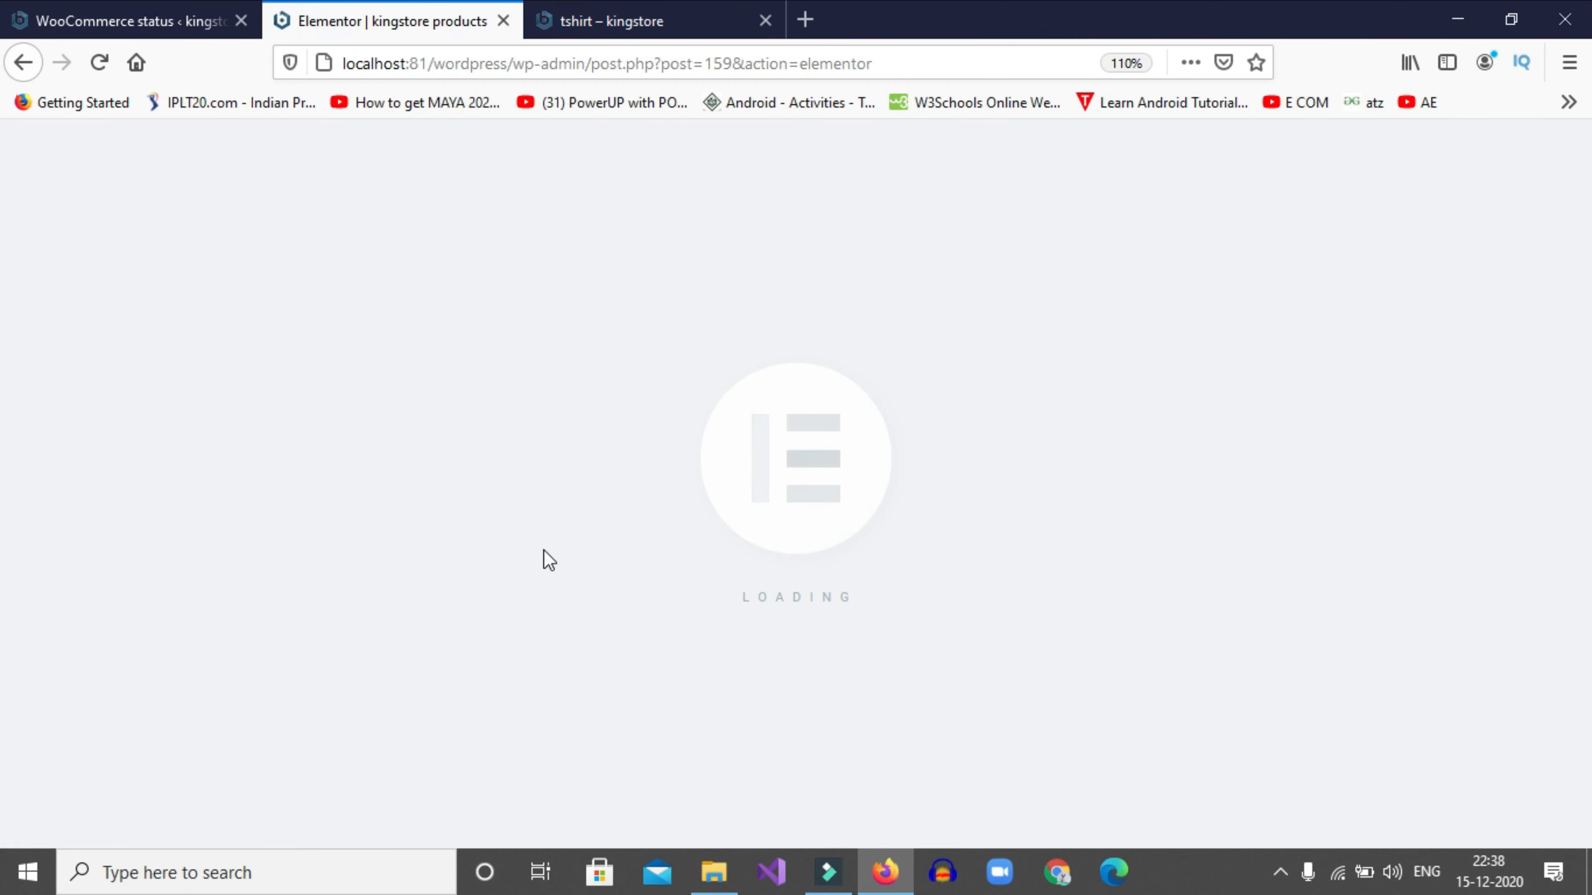
{"action": "scroll", "coordinate": [633, 514], "scroll_direction": "down", "scroll_amount": 3}
{"action": "scroll", "coordinate": [719, 417], "scroll_direction": "up", "scroll_amount": 3}
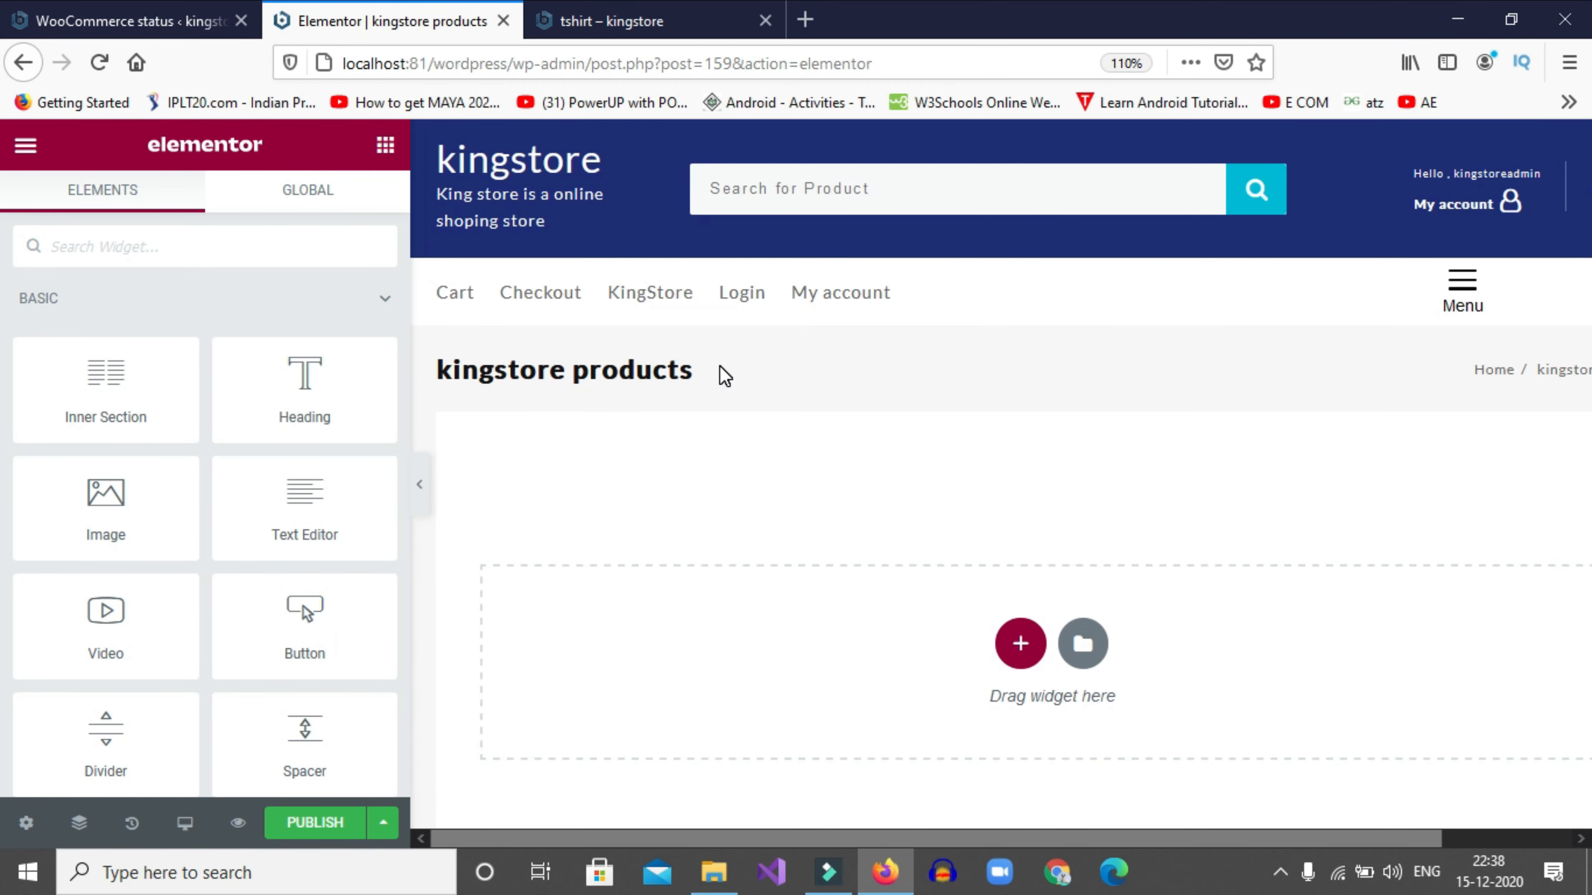
Add an empty three-column section to the kingstore products page and publish the page
{"action": "left_click_drag", "start_coordinate": [634, 370], "coordinate": [462, 365]}
{"action": "left_click", "coordinate": [697, 419]}
{"action": "left_click", "coordinate": [685, 377]}
{"action": "scroll", "coordinate": [686, 377], "scroll_direction": "down", "scroll_amount": 4}
{"action": "left_click", "coordinate": [336, 827]}
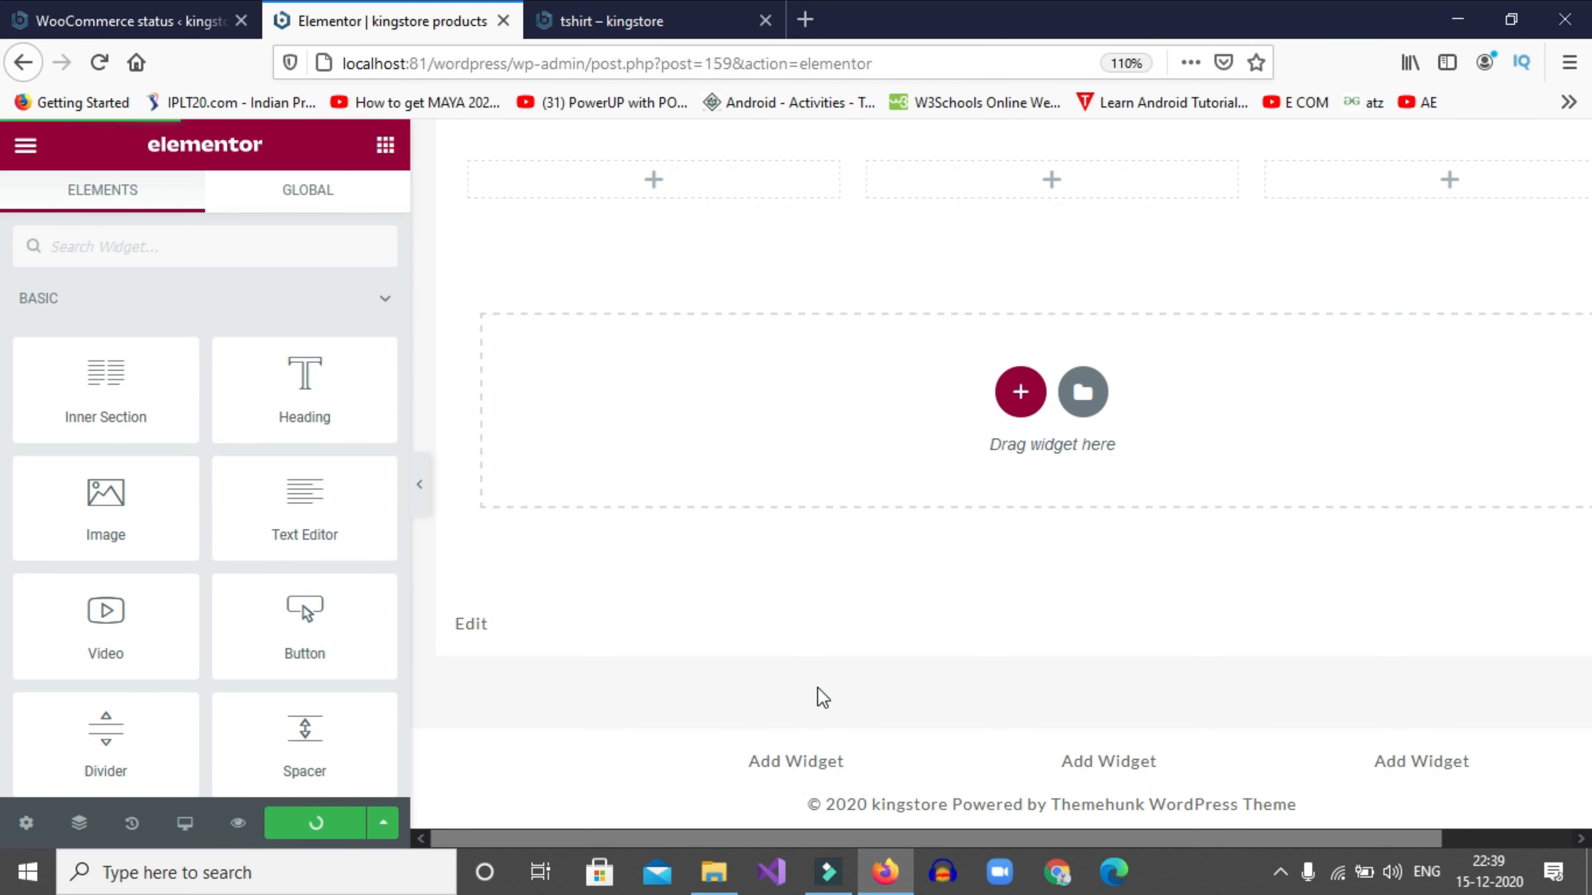
{"action": "scroll", "coordinate": [817, 686], "scroll_direction": "up", "scroll_amount": 5}
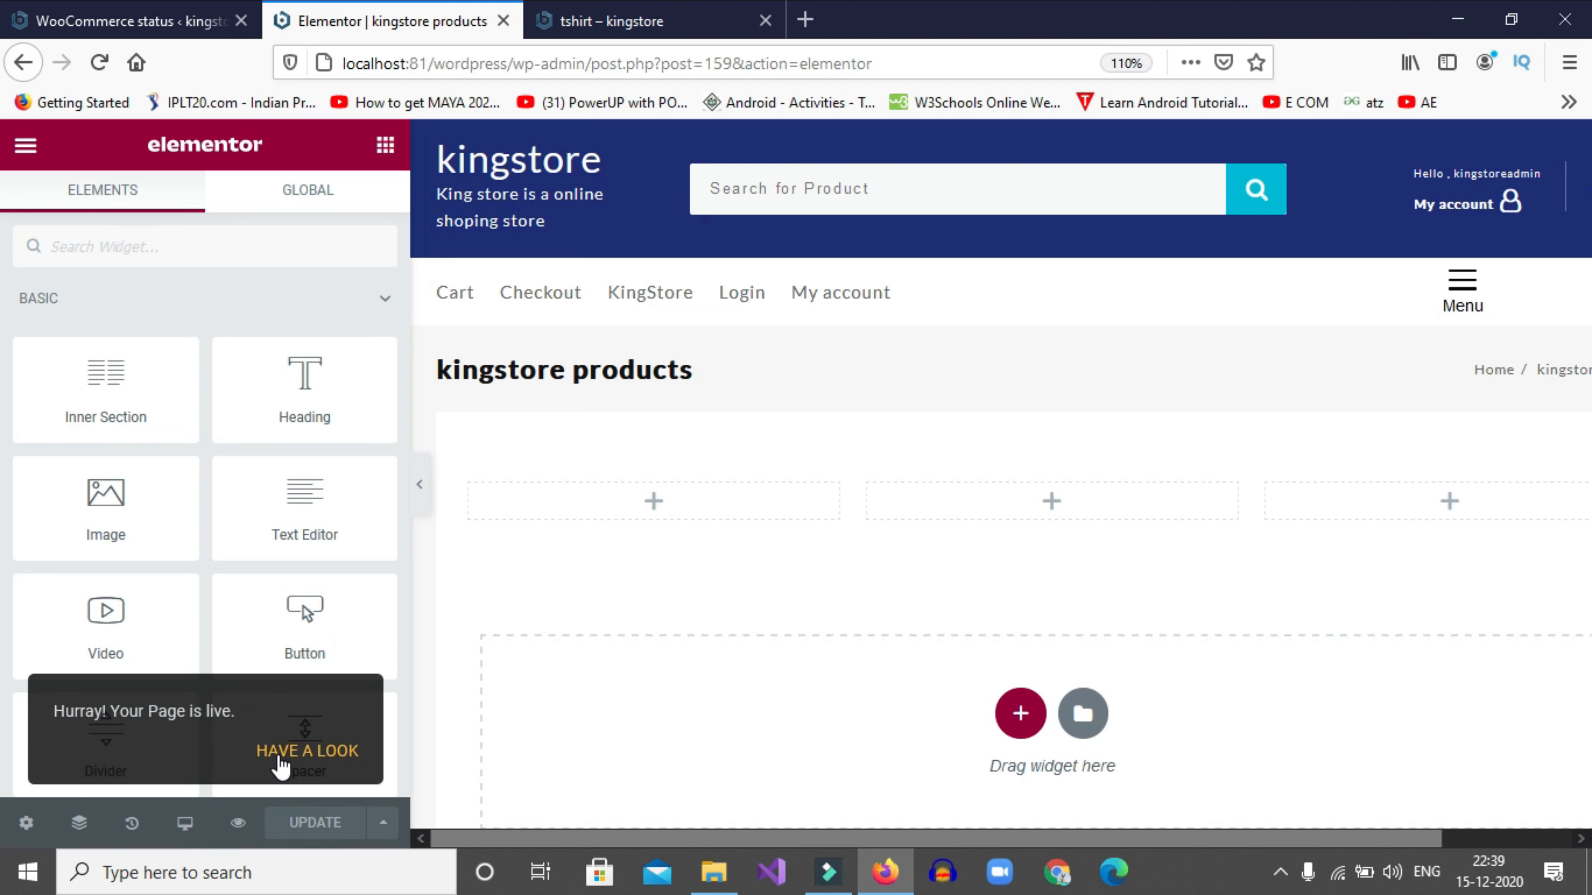
View the published kingstore products page live and check its title
{"action": "left_click", "coordinate": [318, 752]}
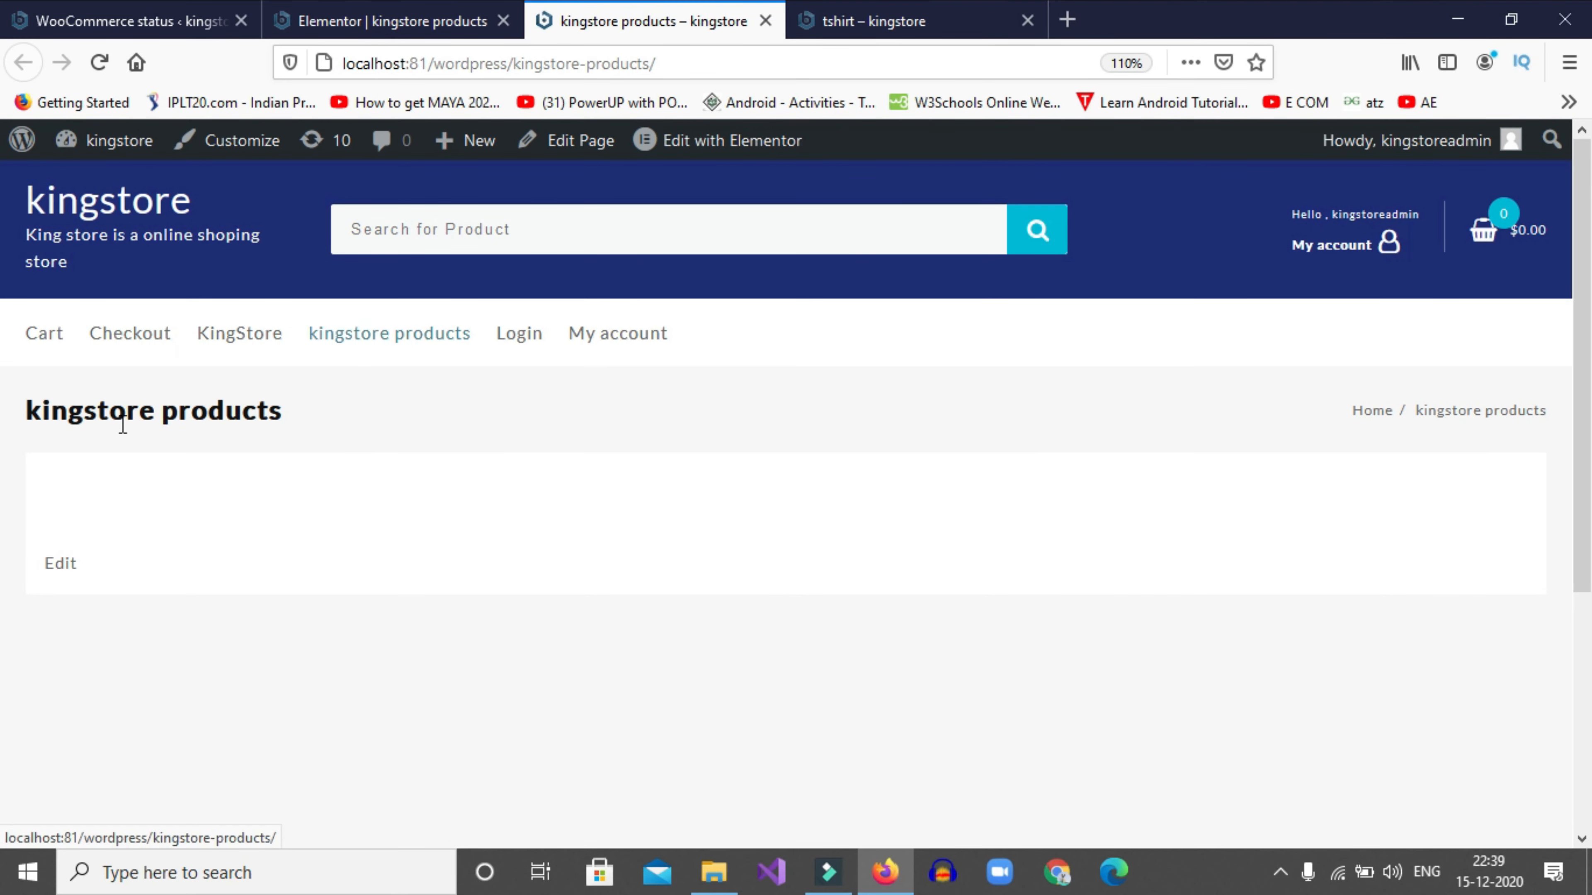
{"action": "left_click_drag", "start_coordinate": [224, 411], "coordinate": [25, 413]}
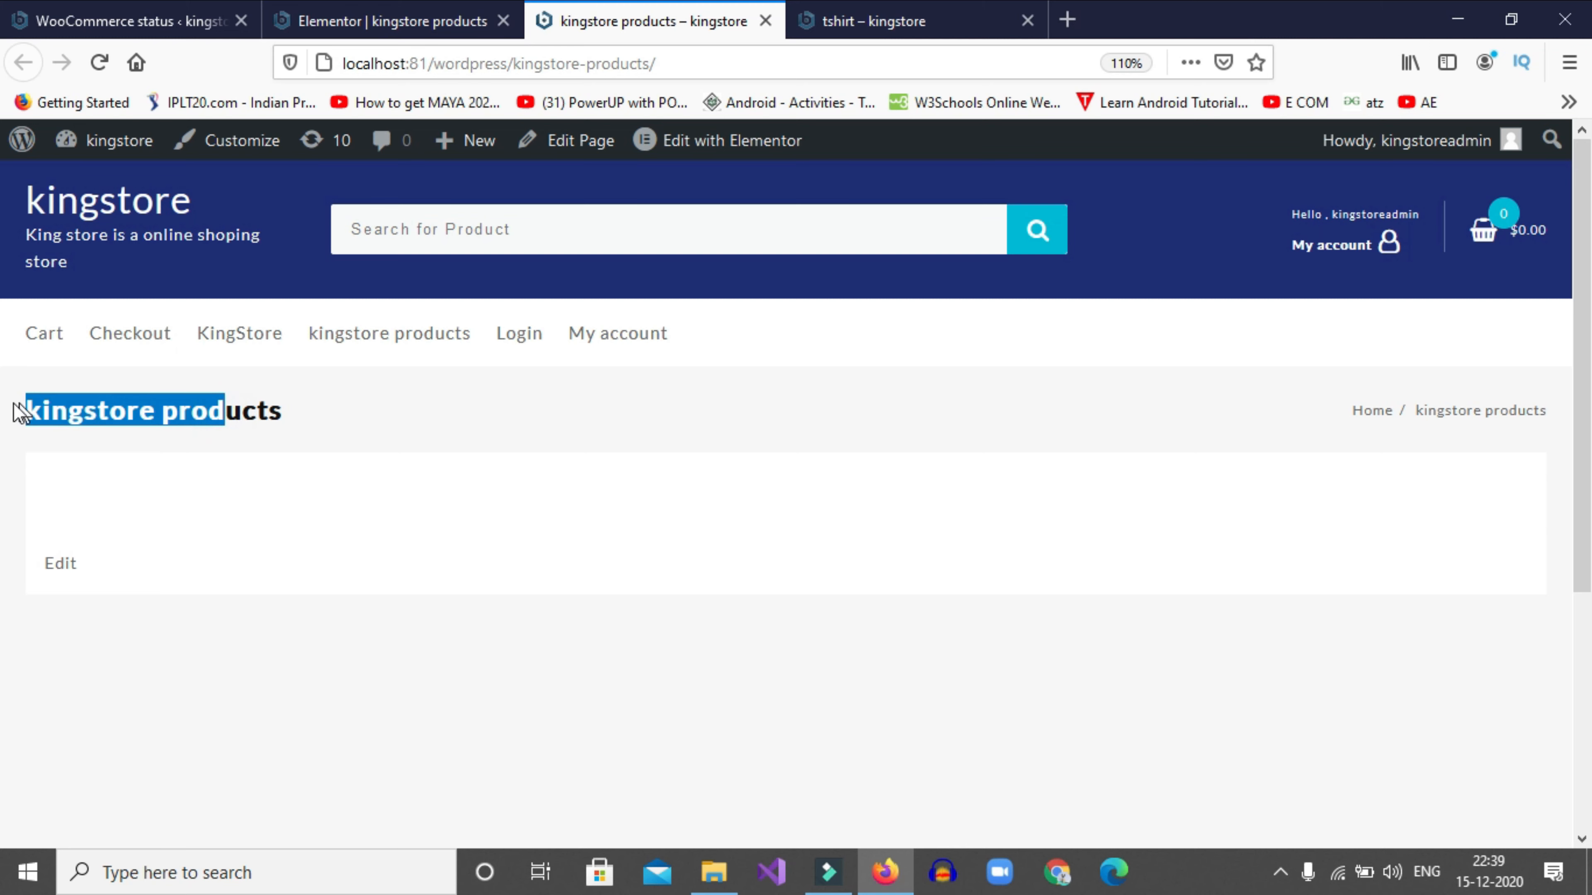
{"action": "left_click", "coordinate": [268, 397]}
{"action": "left_click_drag", "start_coordinate": [280, 402], "coordinate": [6, 363]}
{"action": "left_click", "coordinate": [417, 582]}
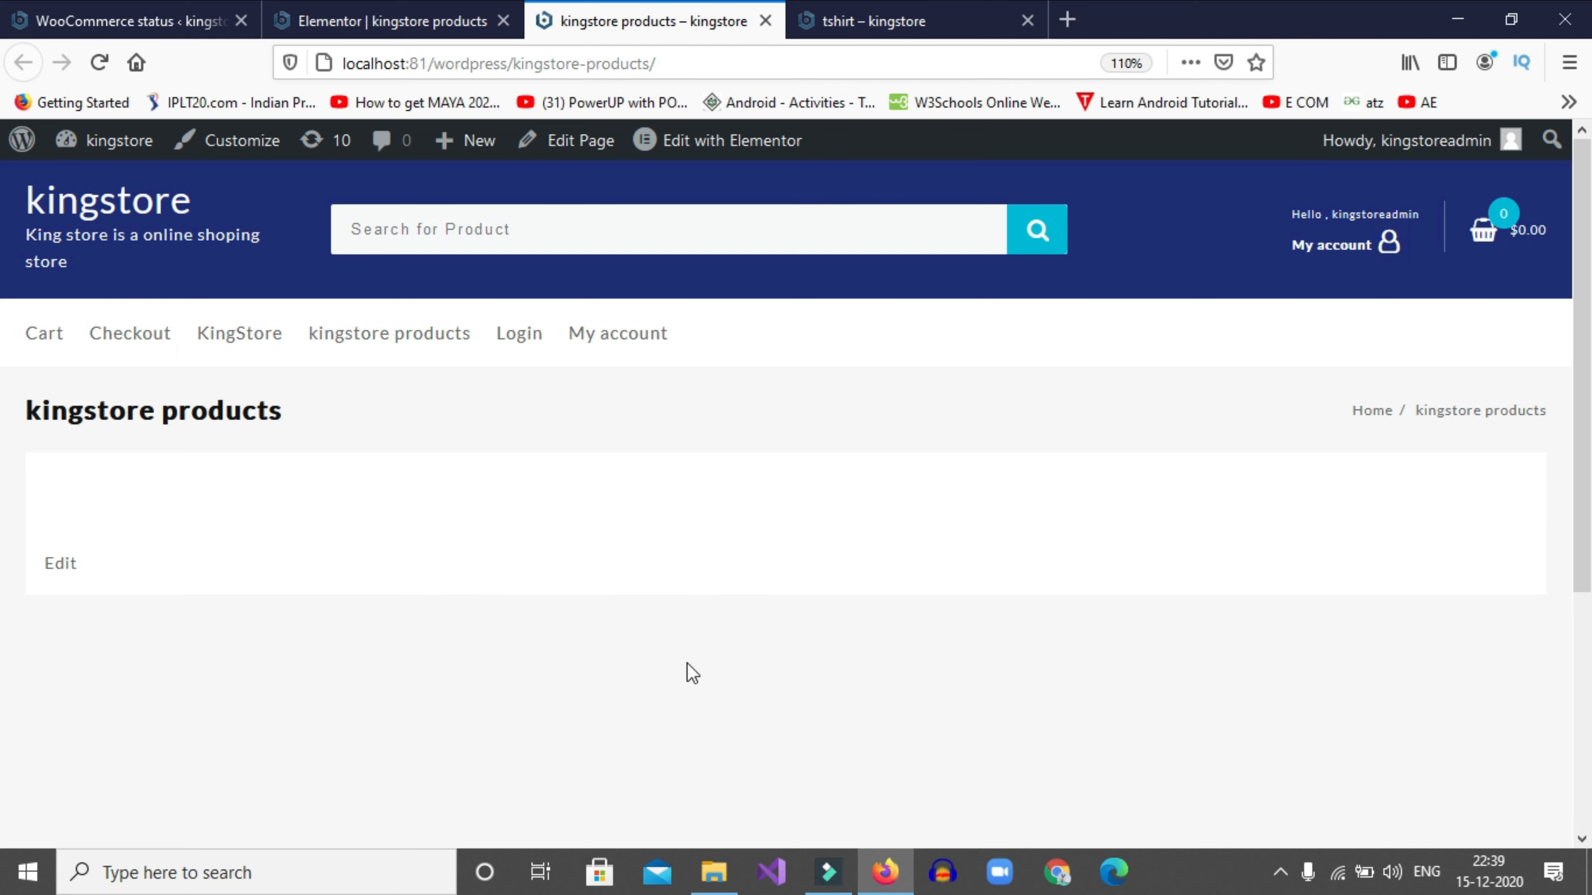
Open the general Products settings of WooCommerce from the WooCommerce status page and locate the Shop page option
{"action": "left_click", "coordinate": [91, 15]}
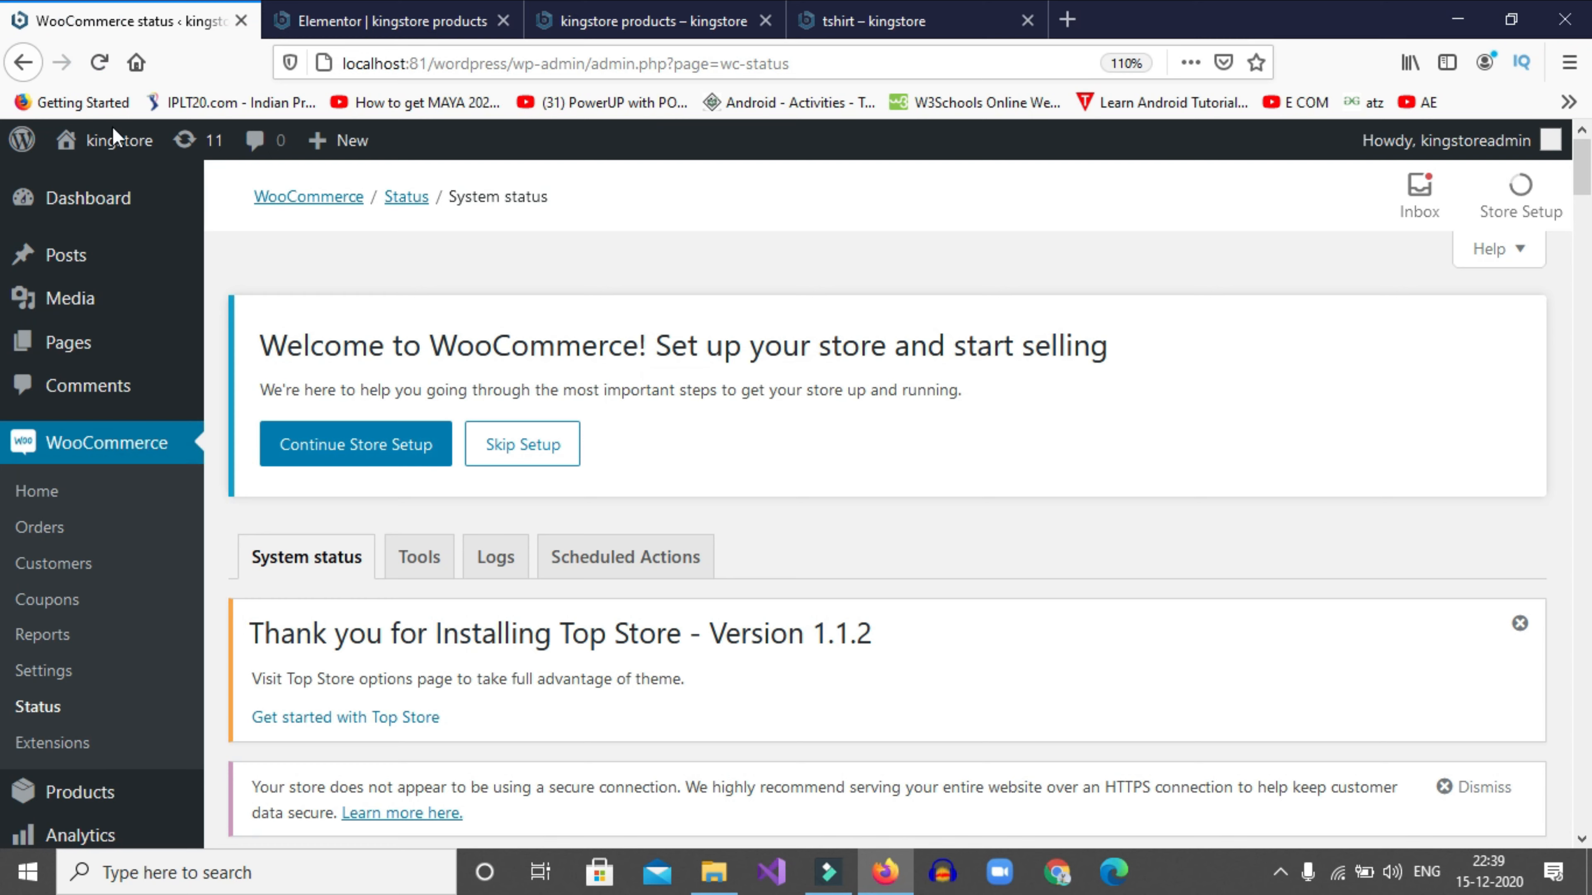
{"action": "left_click", "coordinate": [53, 669]}
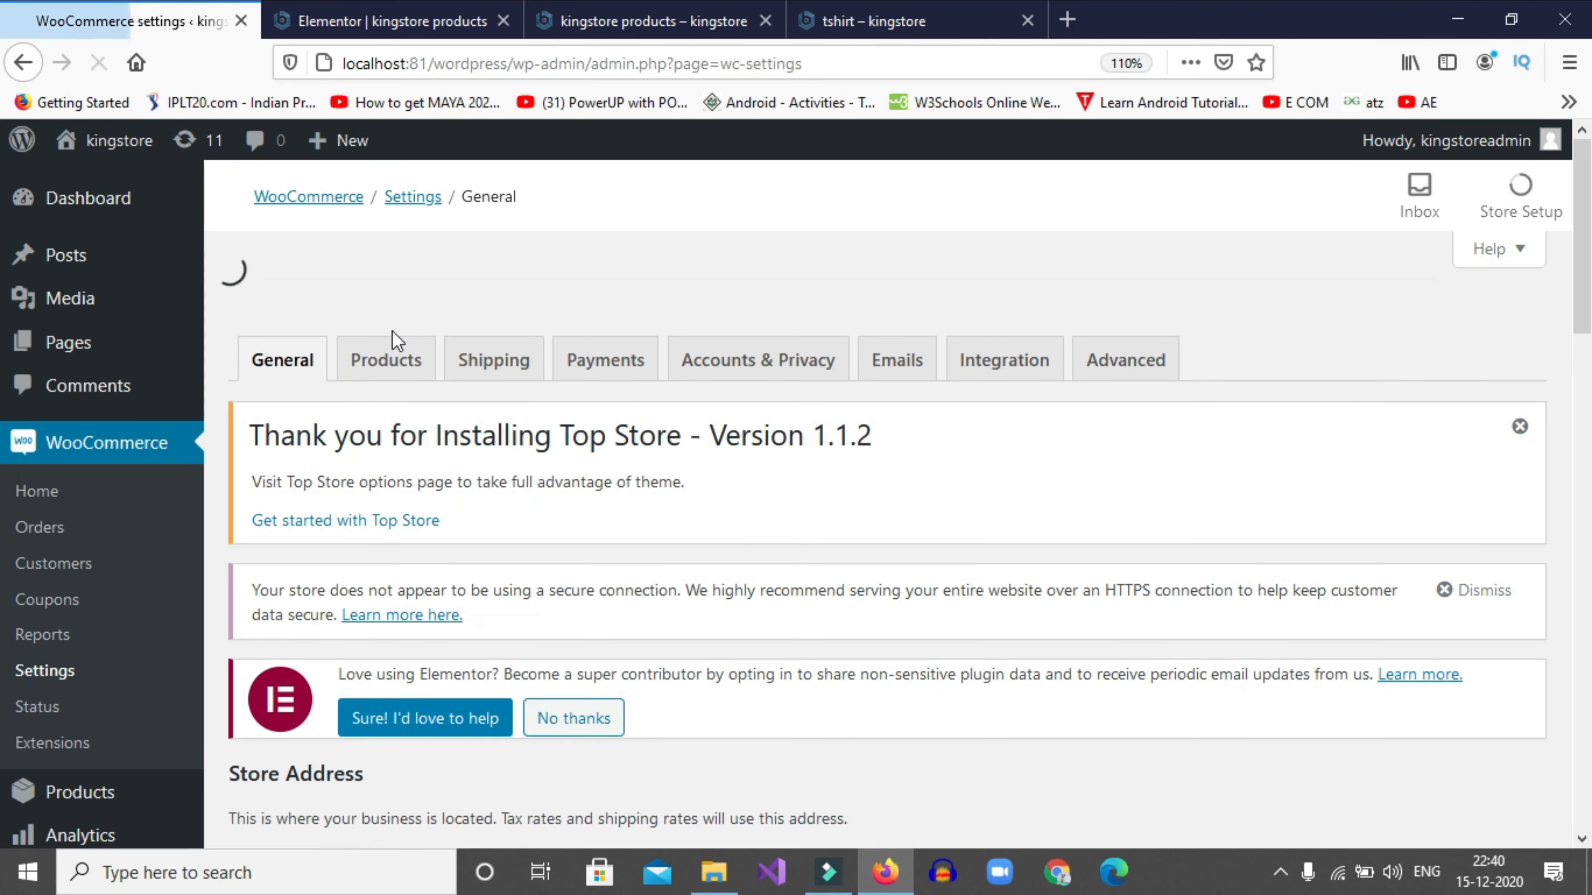
{"action": "scroll", "coordinate": [480, 442], "scroll_direction": "down", "scroll_amount": 2}
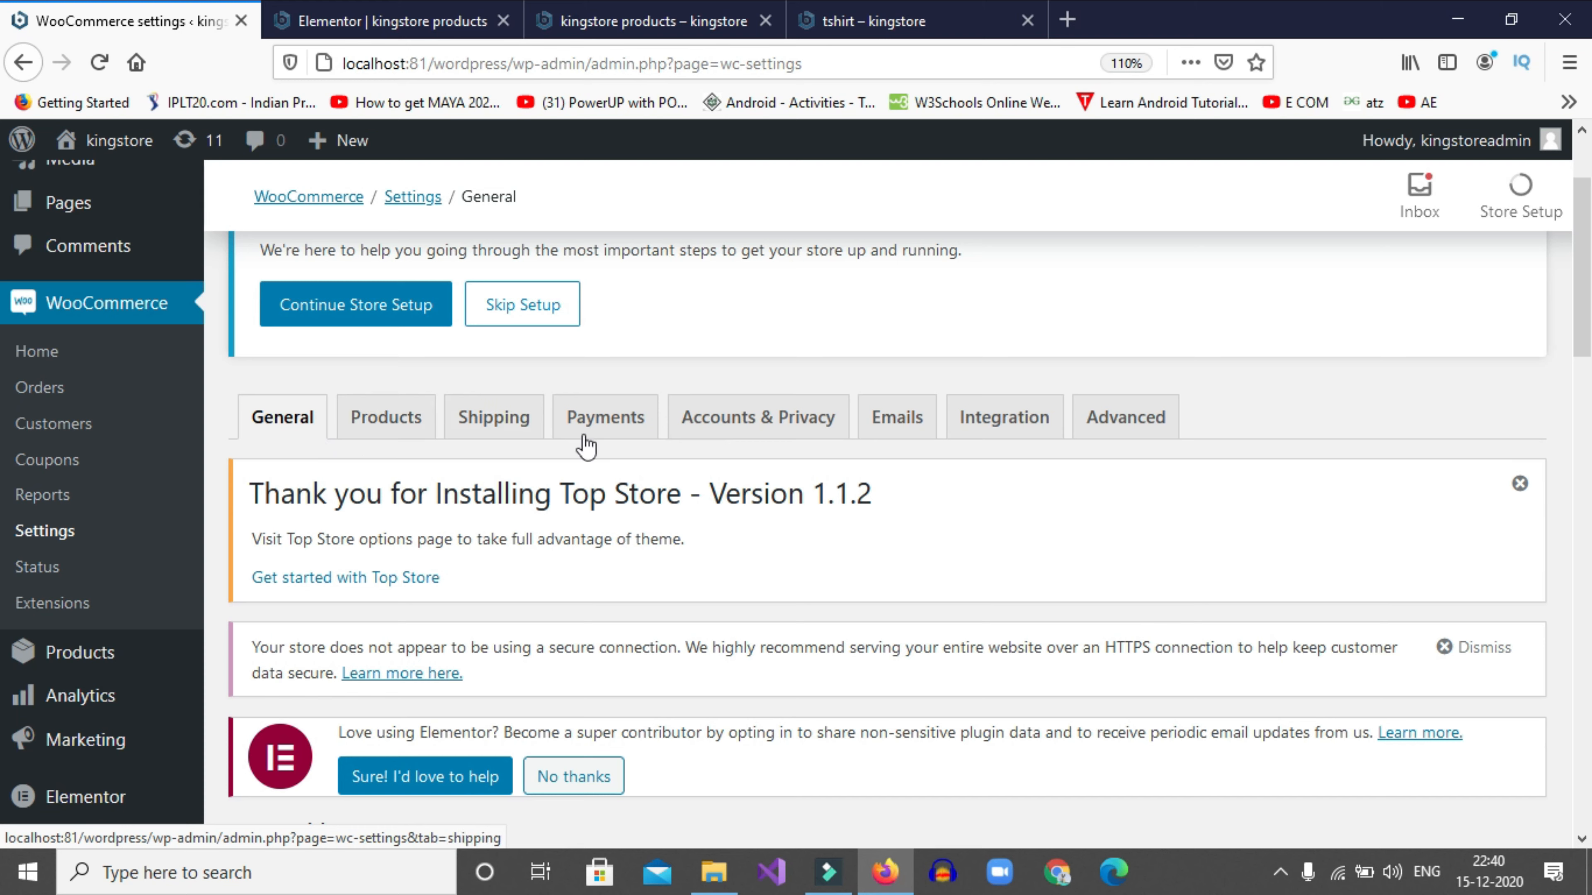
{"action": "left_click", "coordinate": [386, 419]}
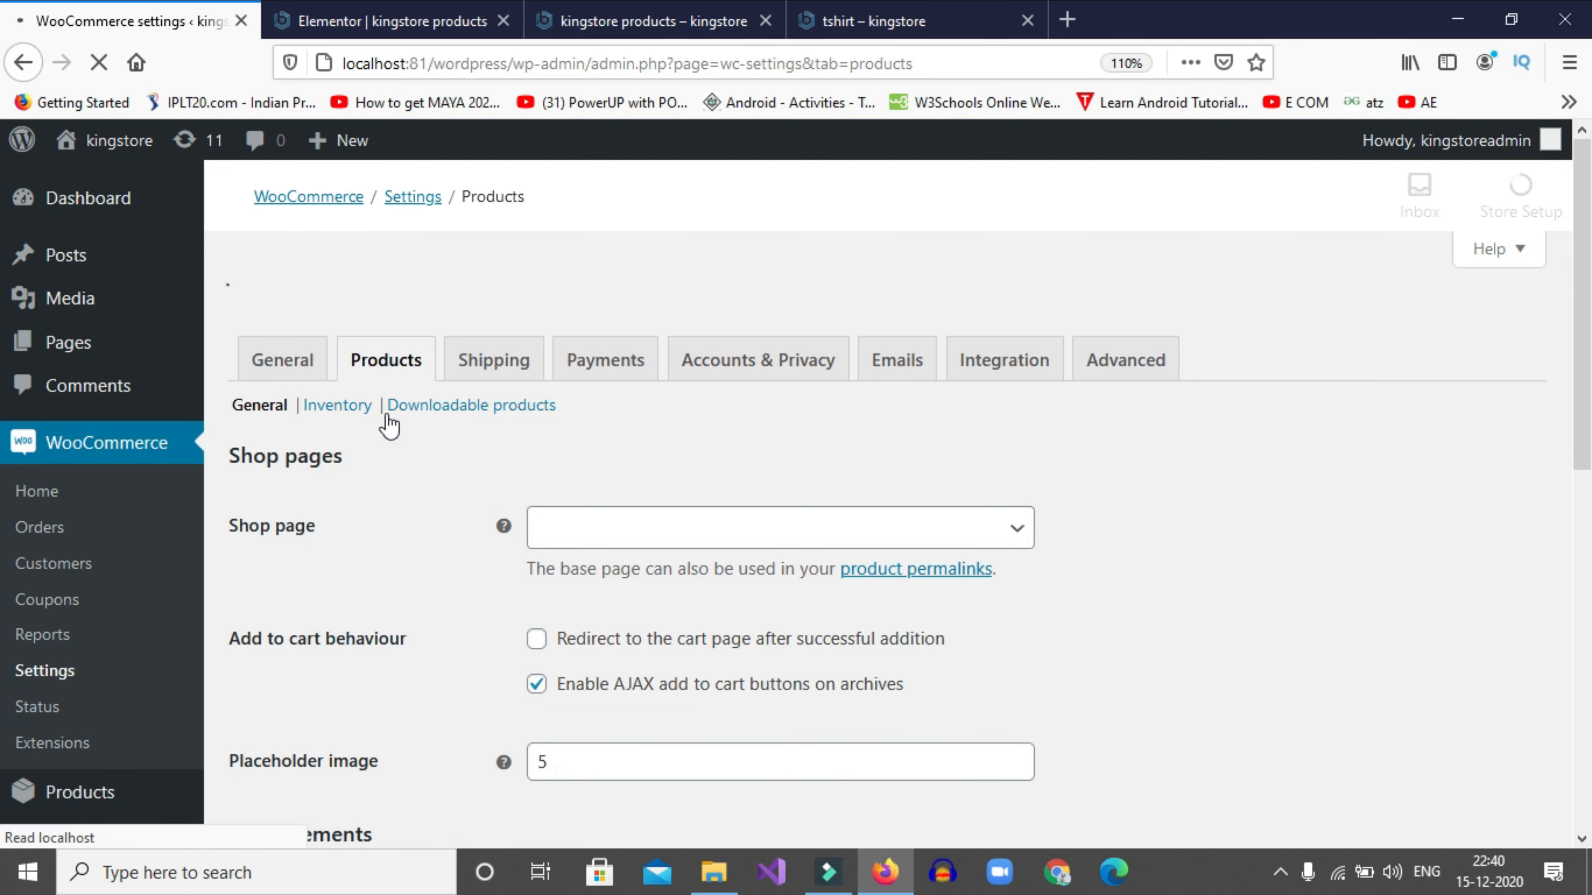
{"action": "scroll", "coordinate": [460, 402], "scroll_direction": "down", "scroll_amount": 4}
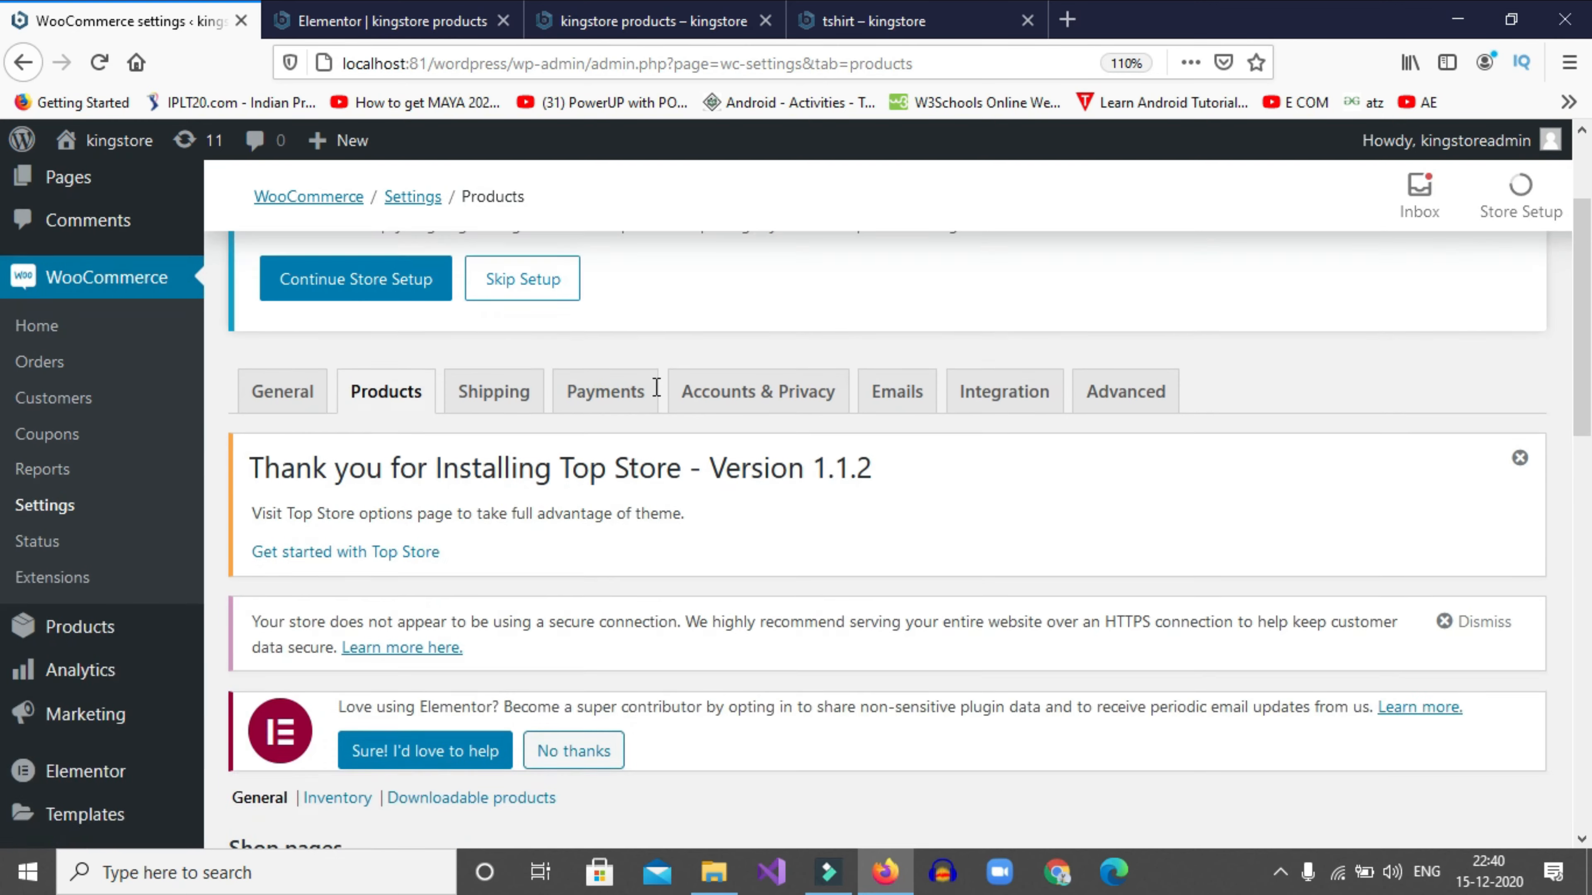
{"action": "scroll", "coordinate": [544, 489], "scroll_direction": "down", "scroll_amount": 2}
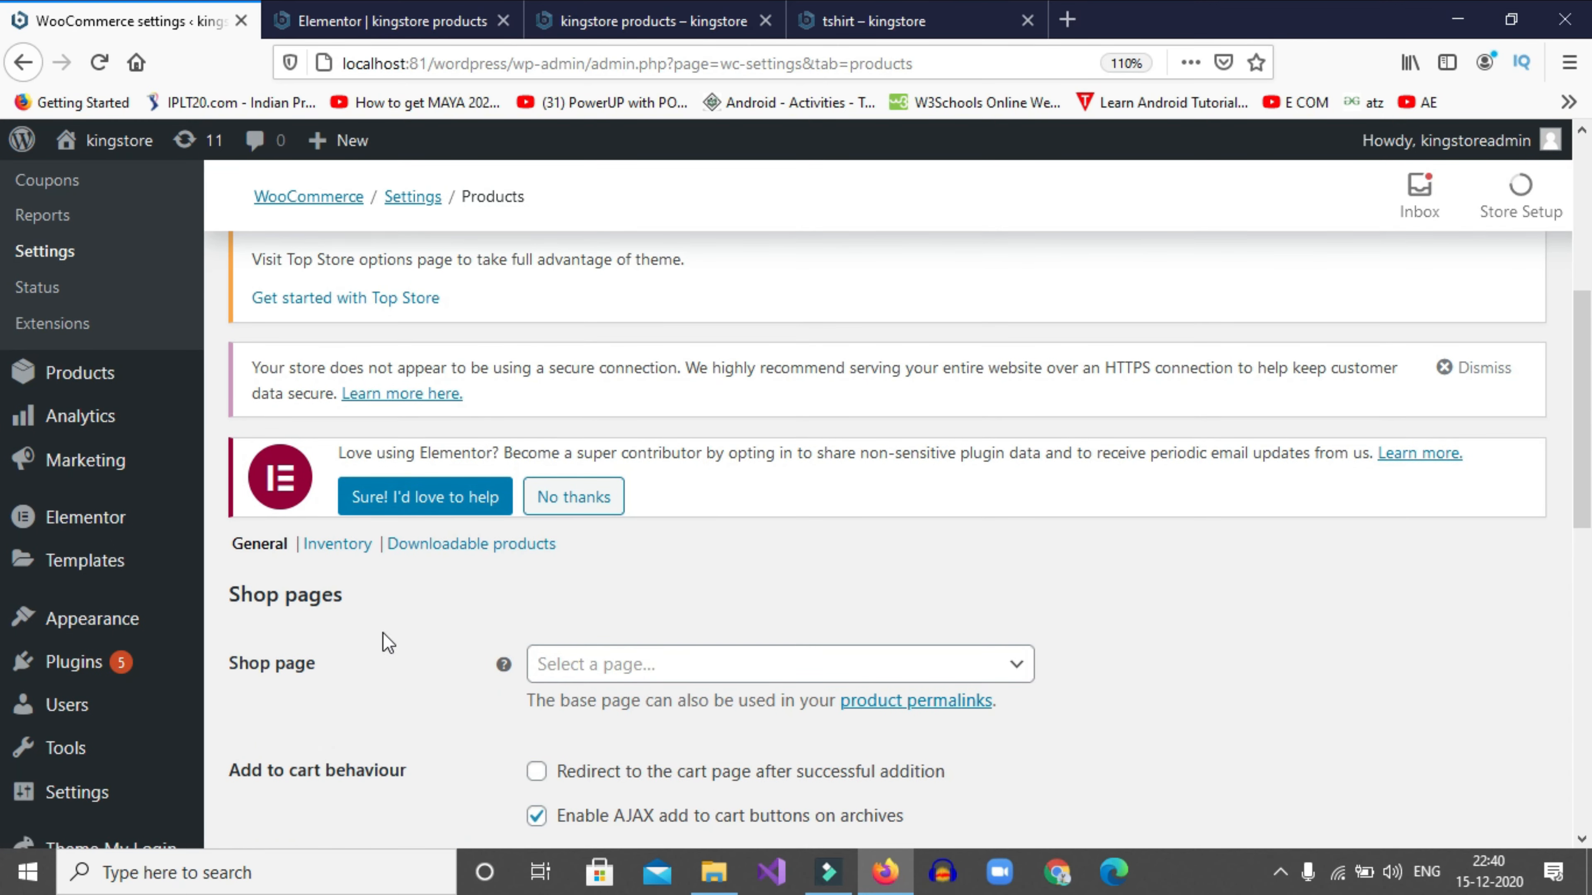
{"action": "scroll", "coordinate": [488, 607], "scroll_direction": "down", "scroll_amount": 2}
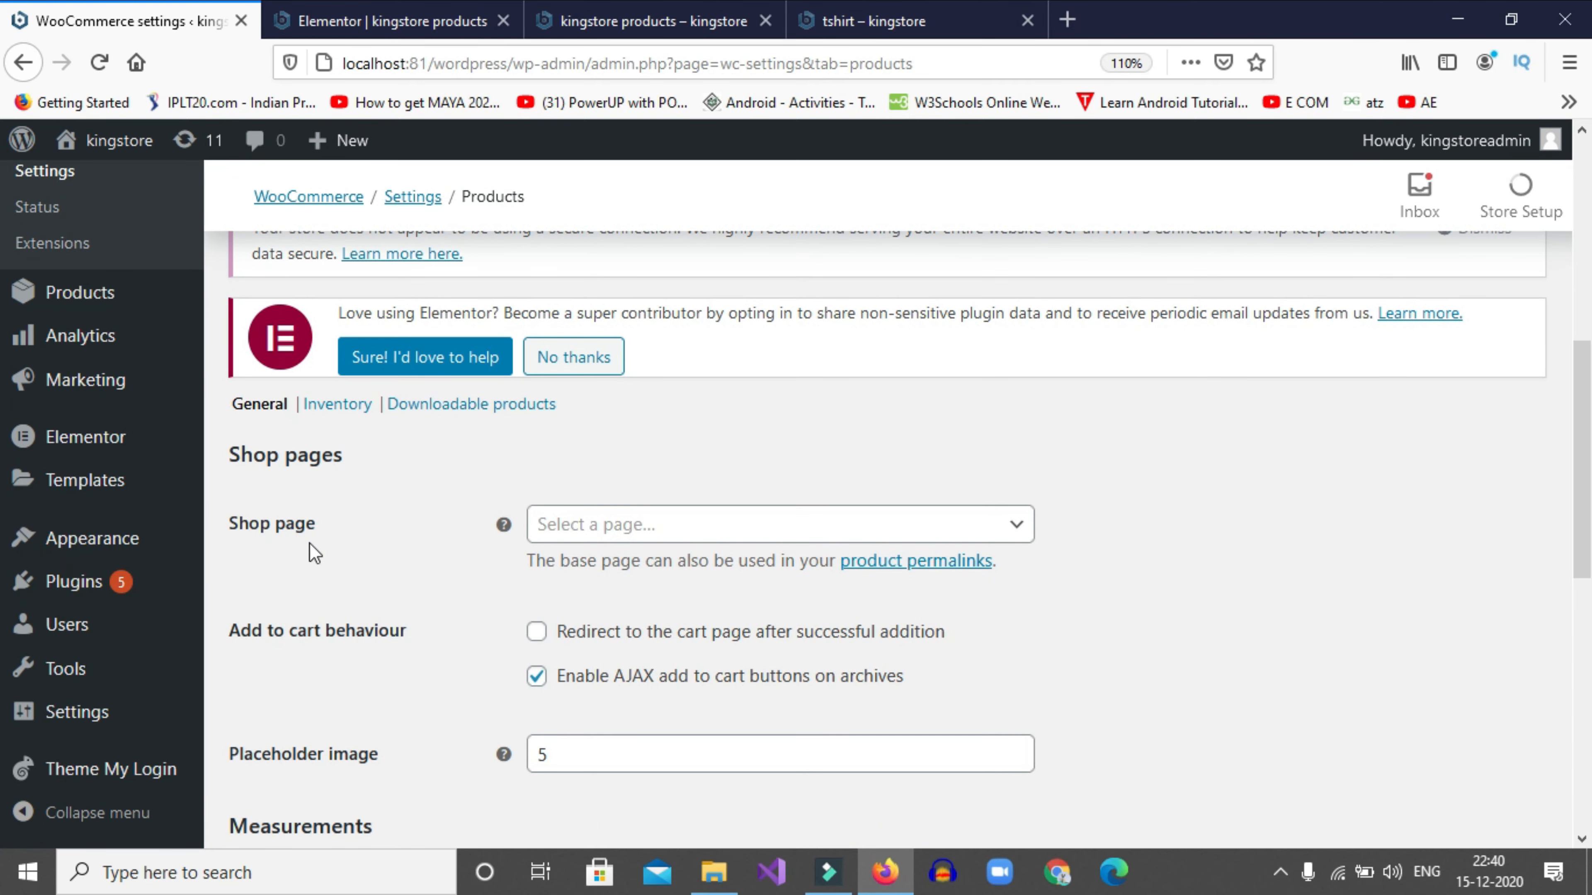
Set the WooCommerce shop page to kingstore products, save the changes and review the saved setting
{"action": "left_click", "coordinate": [602, 527]}
{"action": "scroll", "coordinate": [621, 602], "scroll_direction": "down", "scroll_amount": 1}
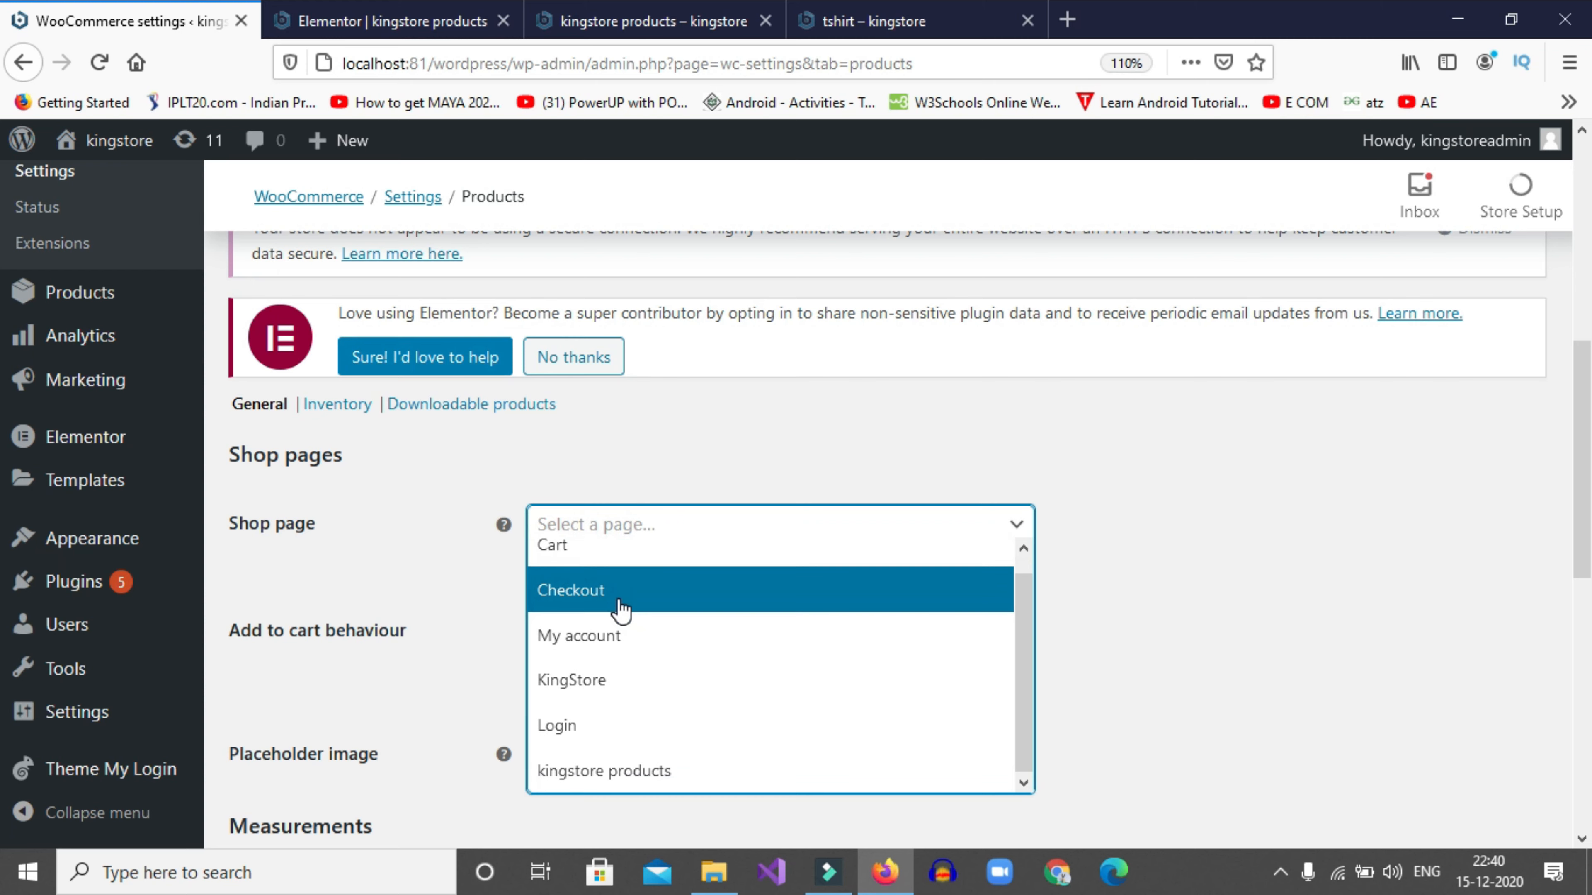
{"action": "left_click", "coordinate": [585, 766]}
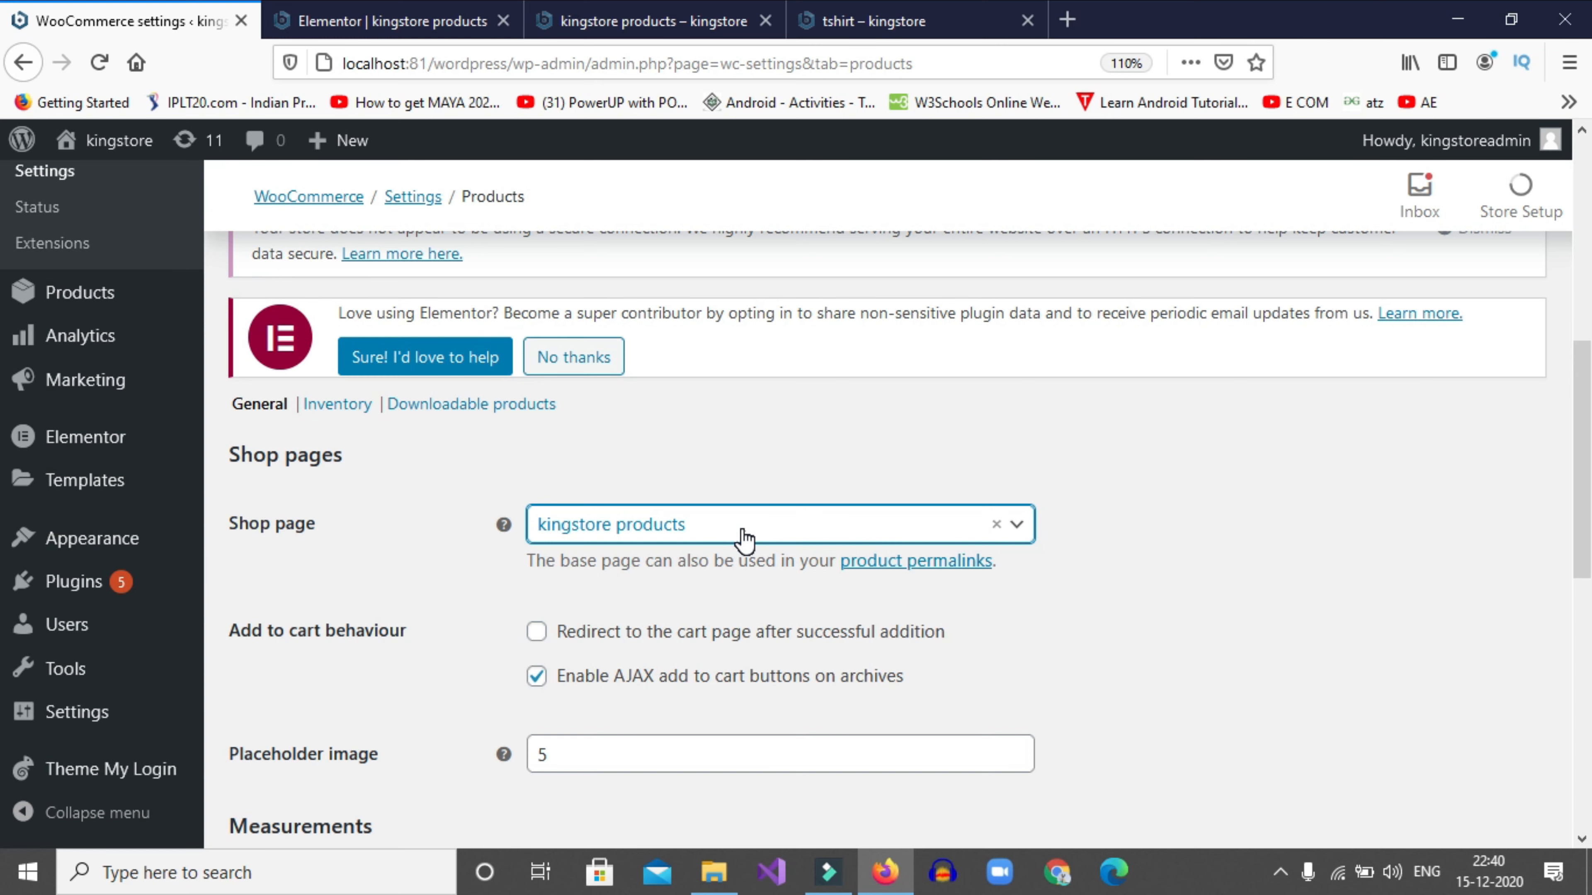
{"action": "scroll", "coordinate": [712, 552], "scroll_direction": "down", "scroll_amount": 10}
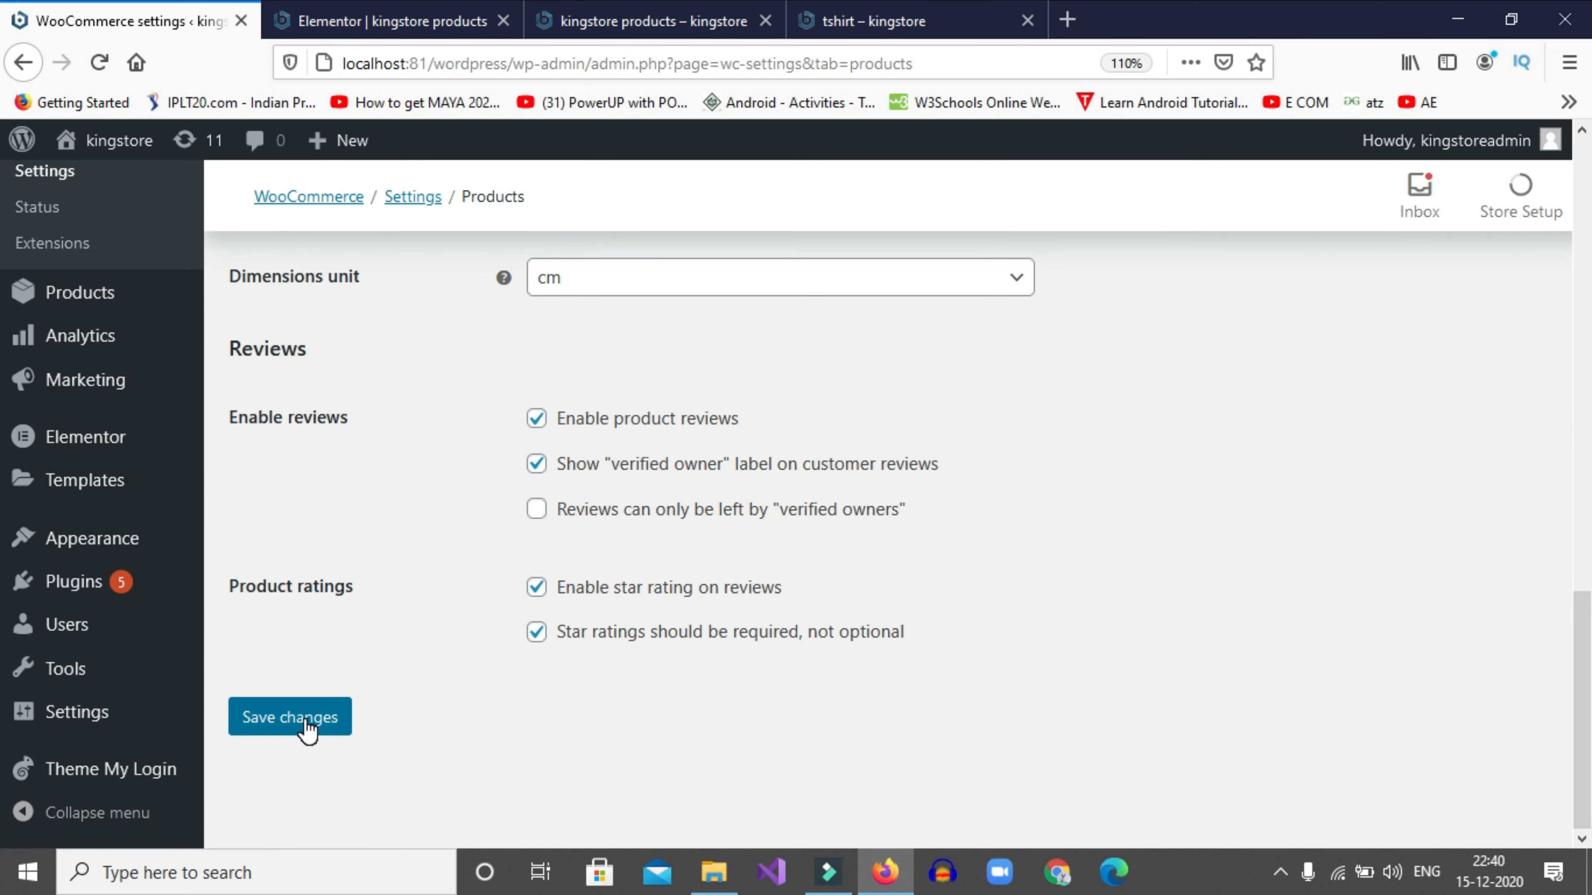
{"action": "left_click", "coordinate": [307, 729]}
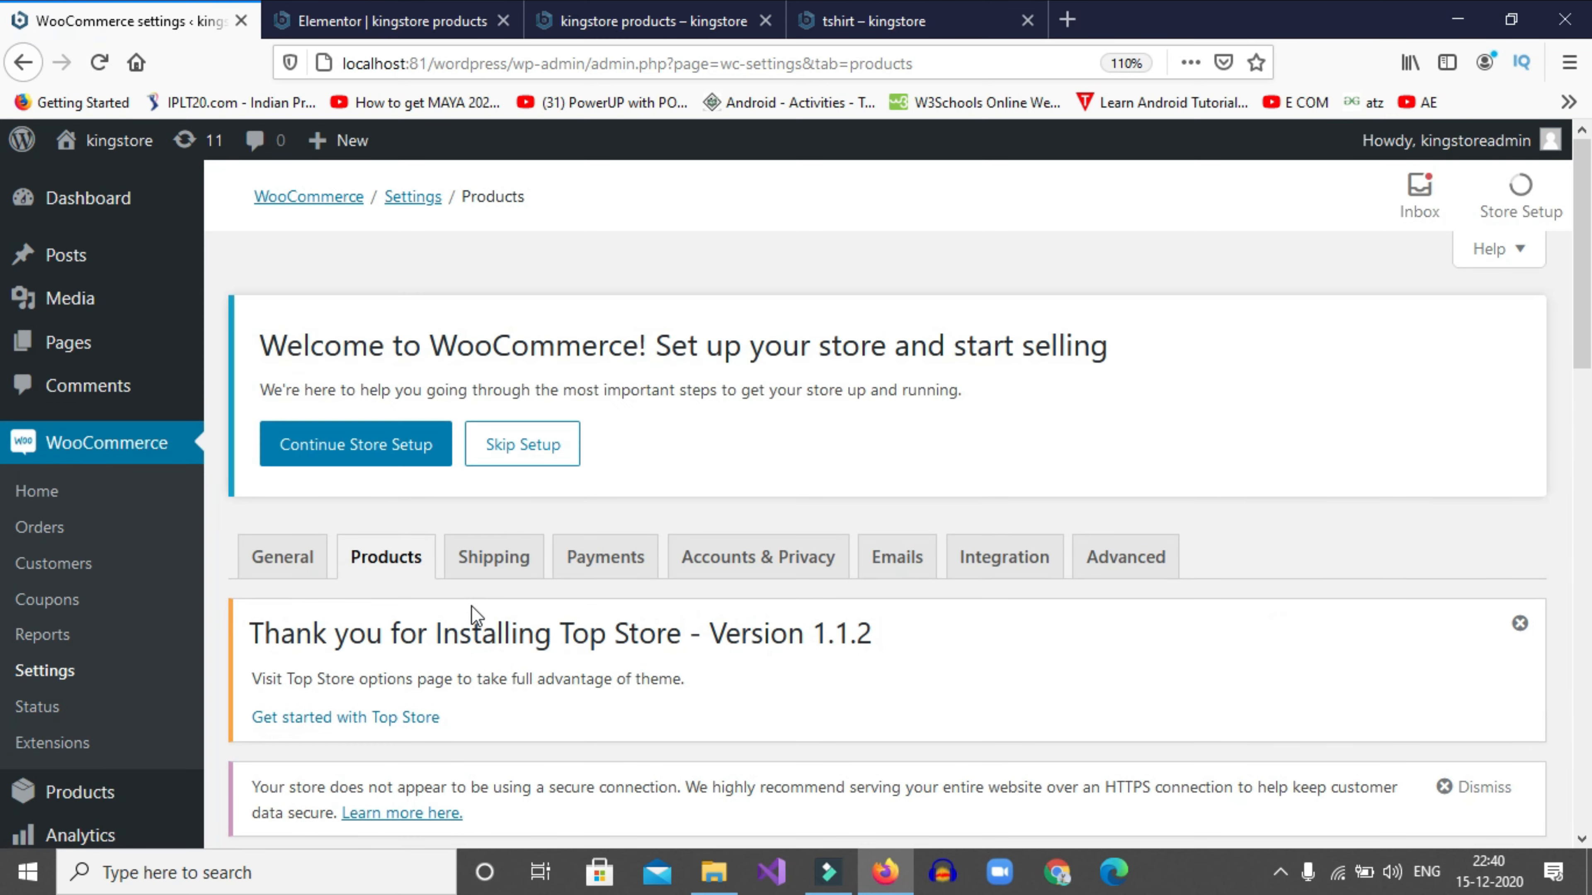
{"action": "scroll", "coordinate": [484, 593], "scroll_direction": "down", "scroll_amount": 10}
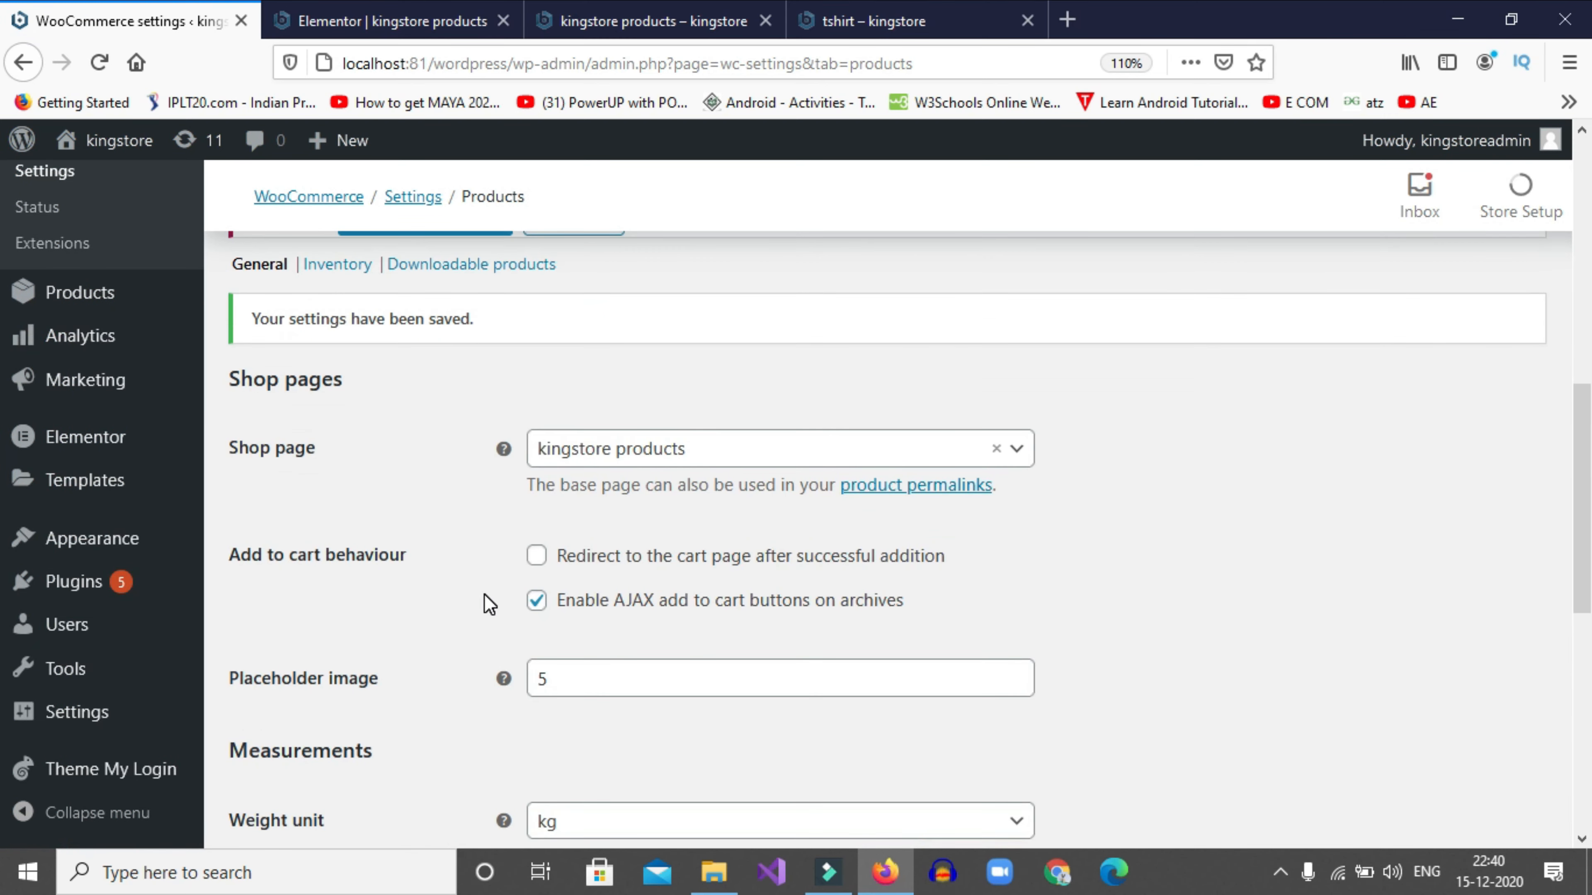
{"action": "scroll", "coordinate": [483, 594], "scroll_direction": "up", "scroll_amount": 10}
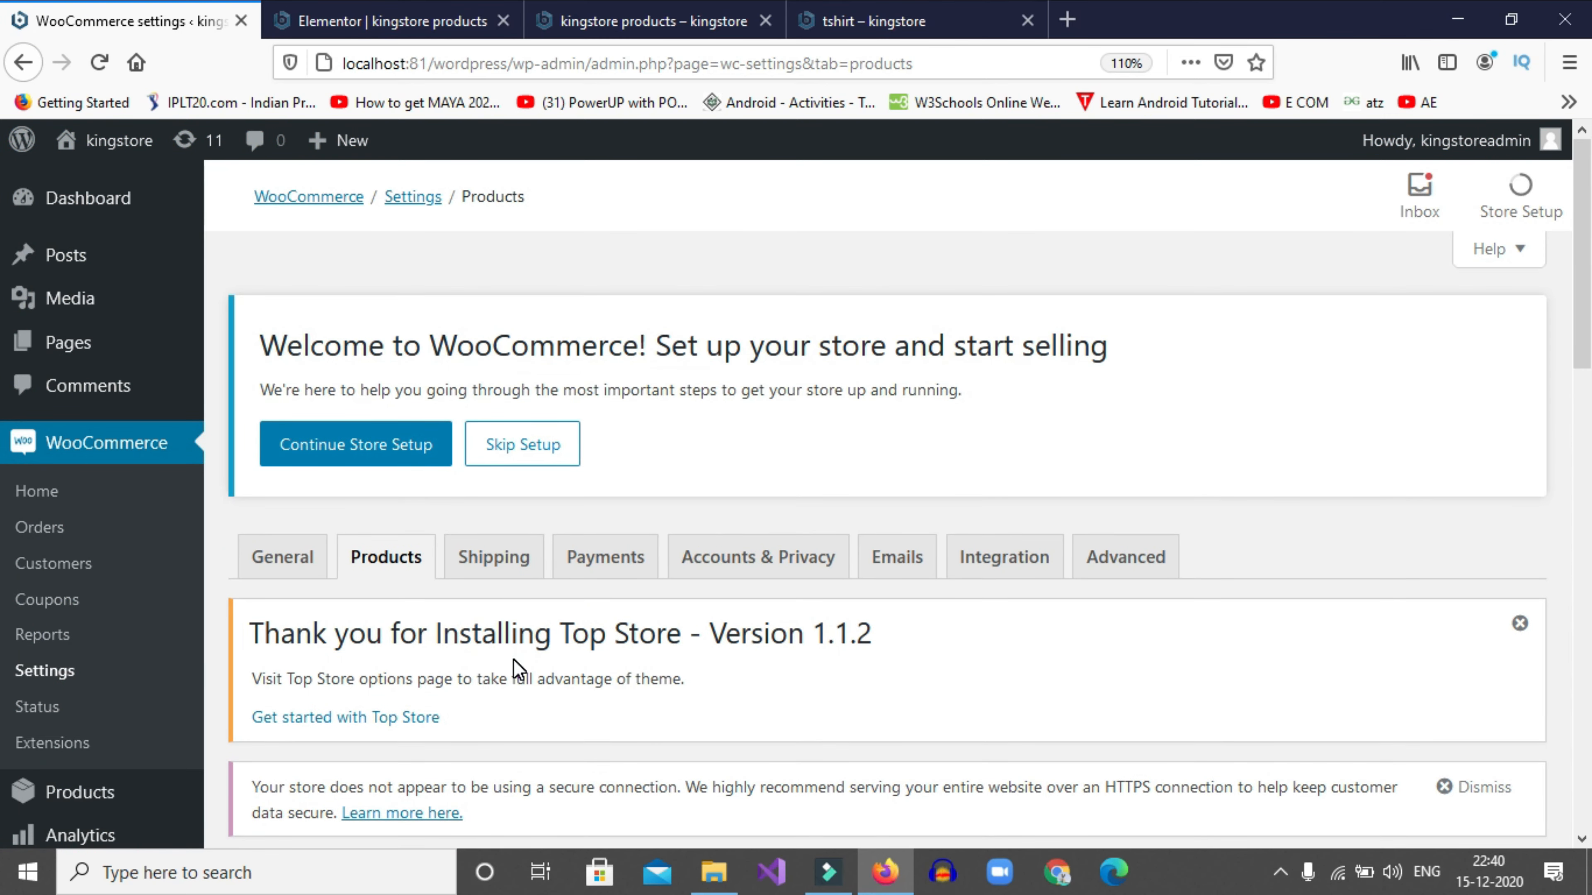
Open a blank form for adding a new WooCommerce product
{"action": "scroll", "coordinate": [116, 448], "scroll_direction": "down", "scroll_amount": 2}
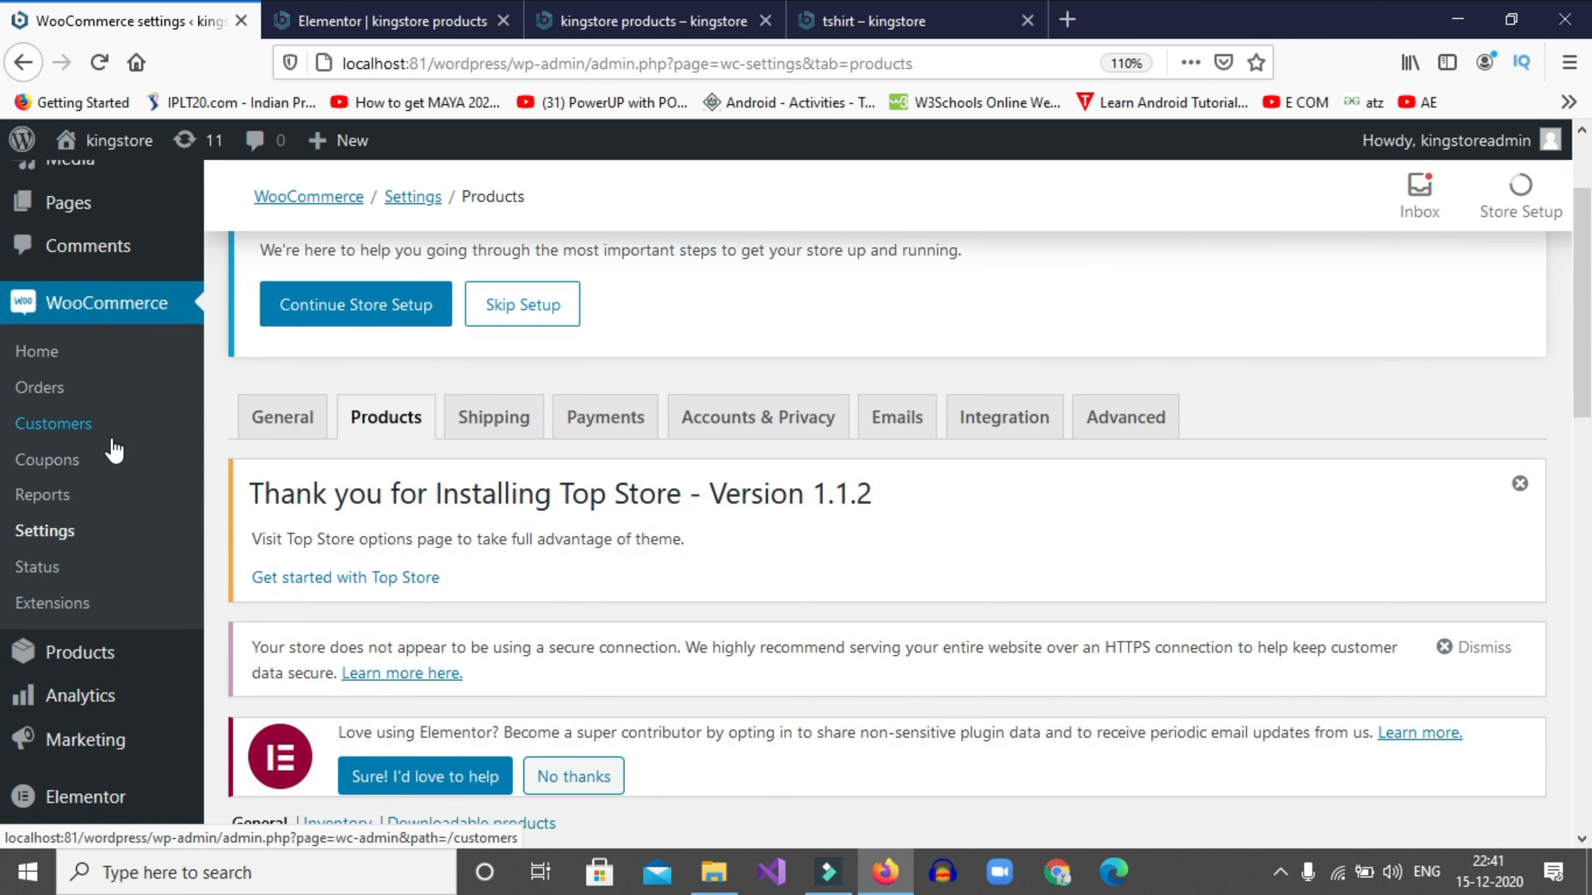
{"action": "scroll", "coordinate": [115, 449], "scroll_direction": "down", "scroll_amount": 2}
{"action": "mouse_move", "coordinate": [123, 526]}
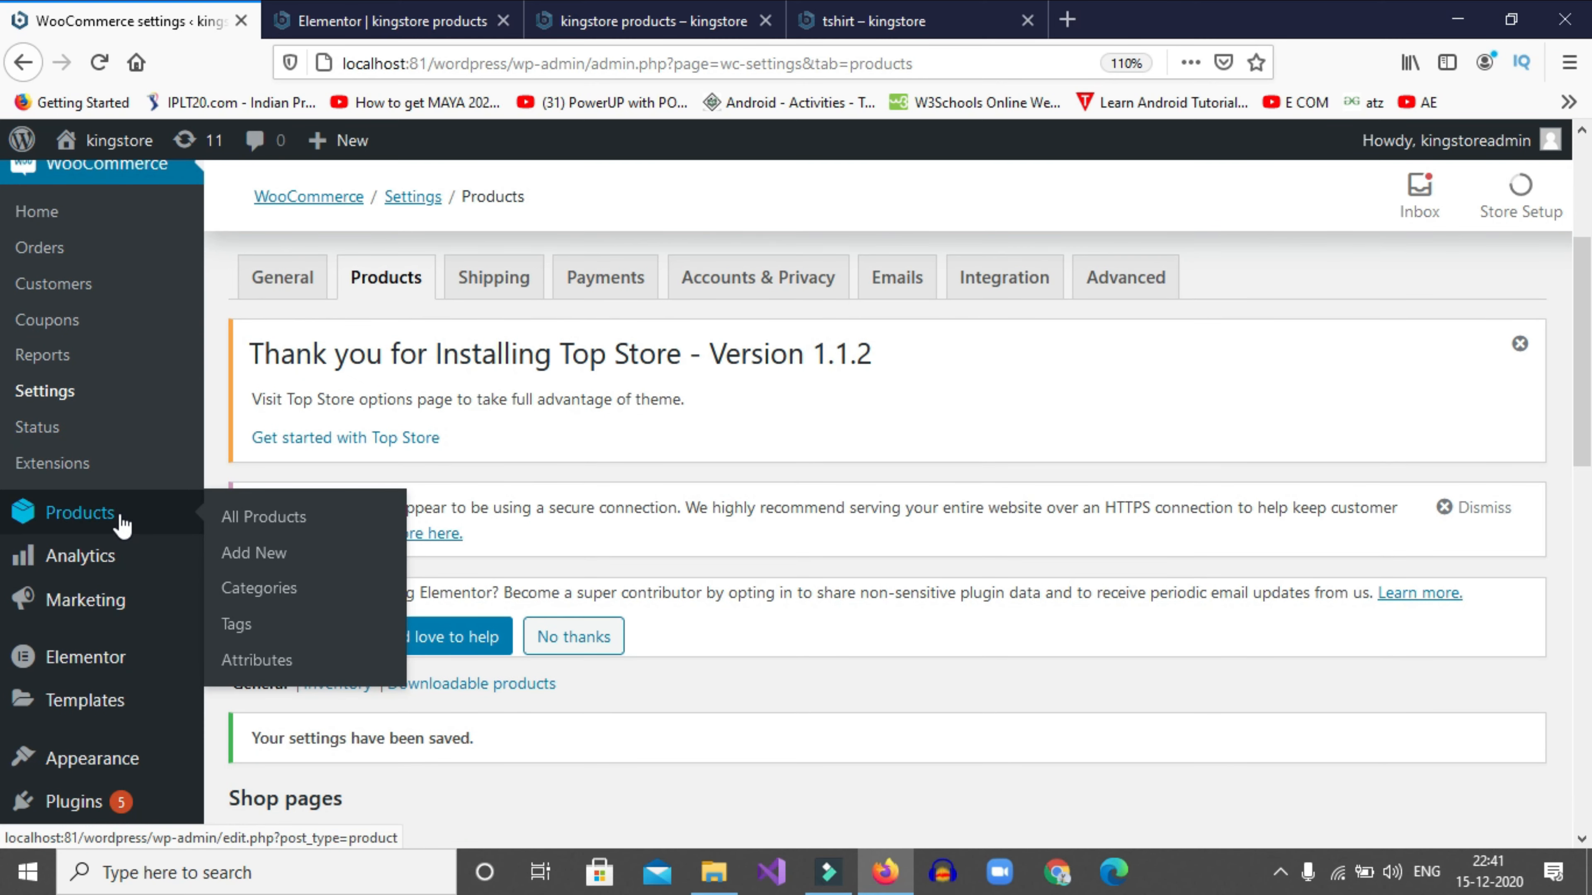
{"action": "left_click", "coordinate": [244, 554]}
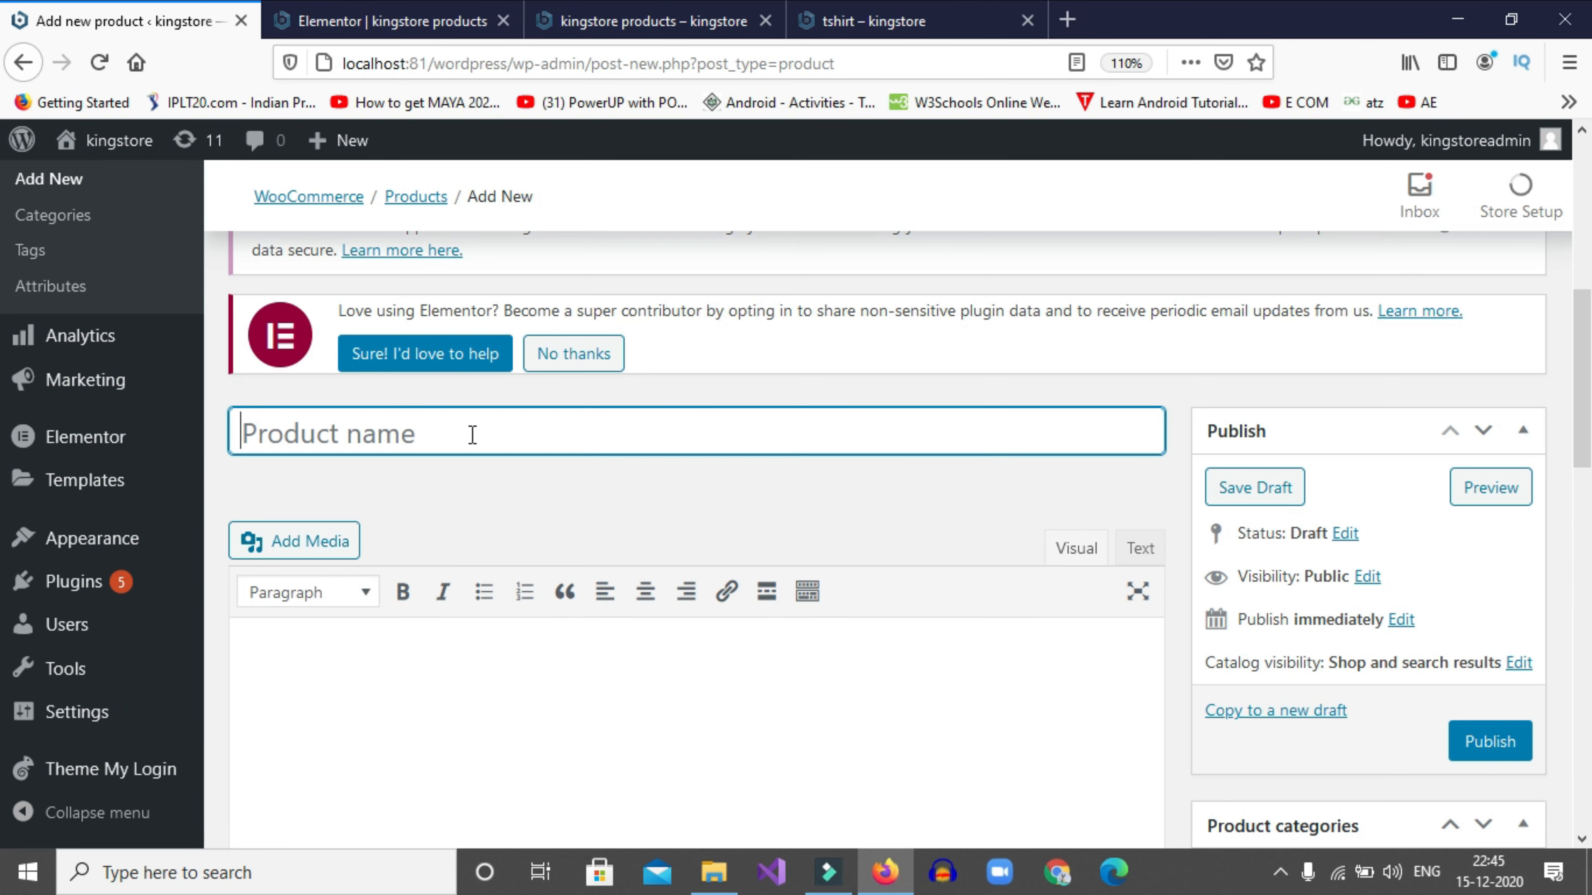
Name the new product "Blue Nike shoes"
{"action": "type", "text": "Blue"}
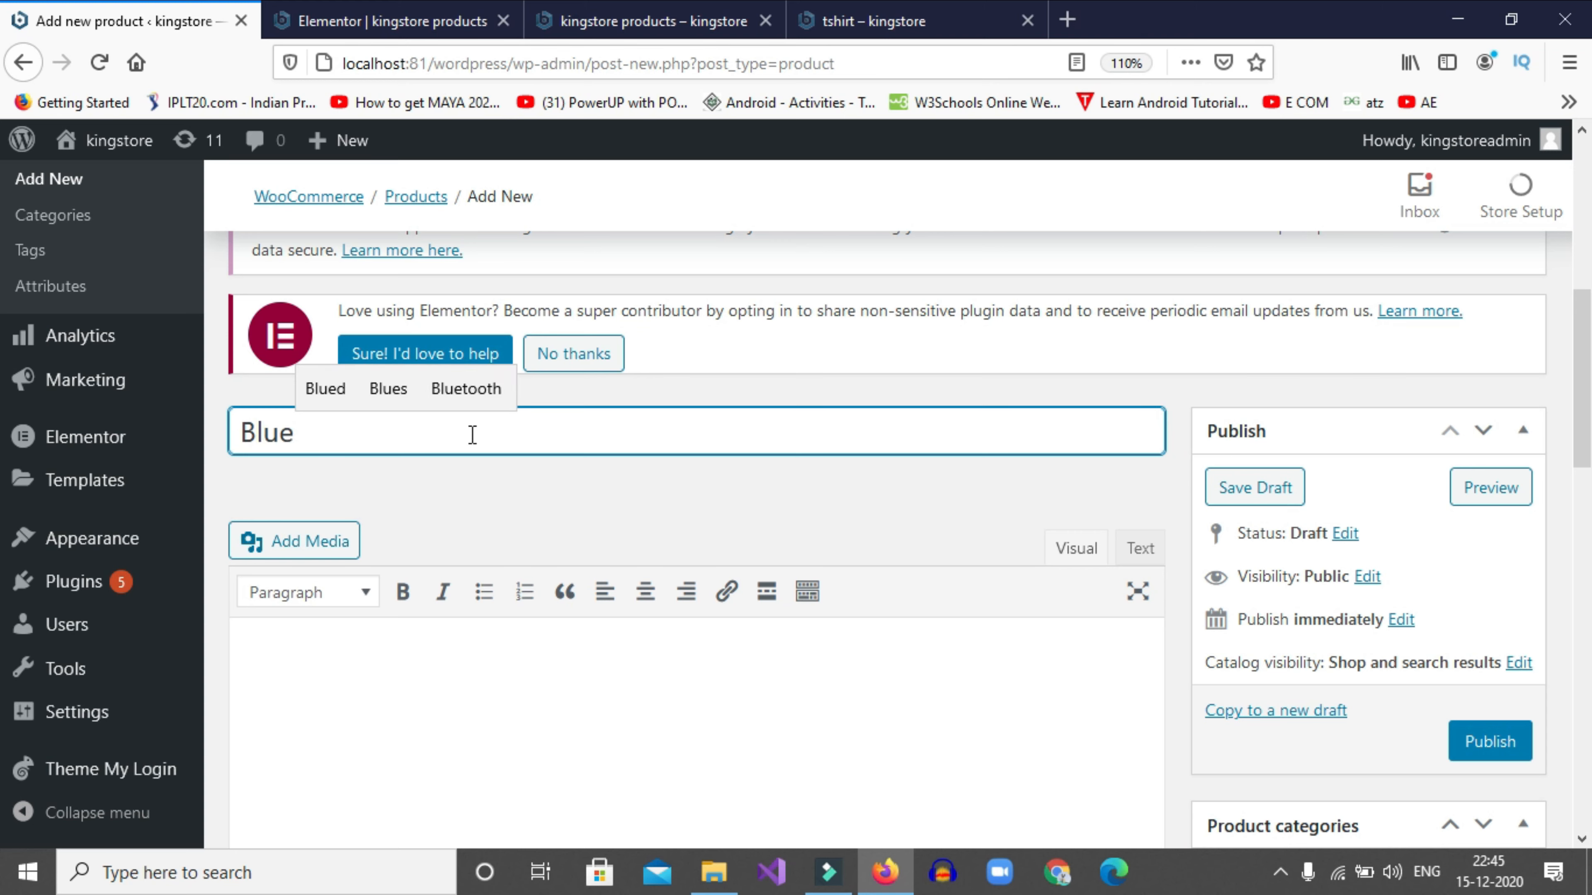
{"action": "key", "text": "BackSpace"}
{"action": "key", "text": "BackSpace"}
{"action": "key", "text": "BackSpace"}
{"action": "type", "text": "lu"}
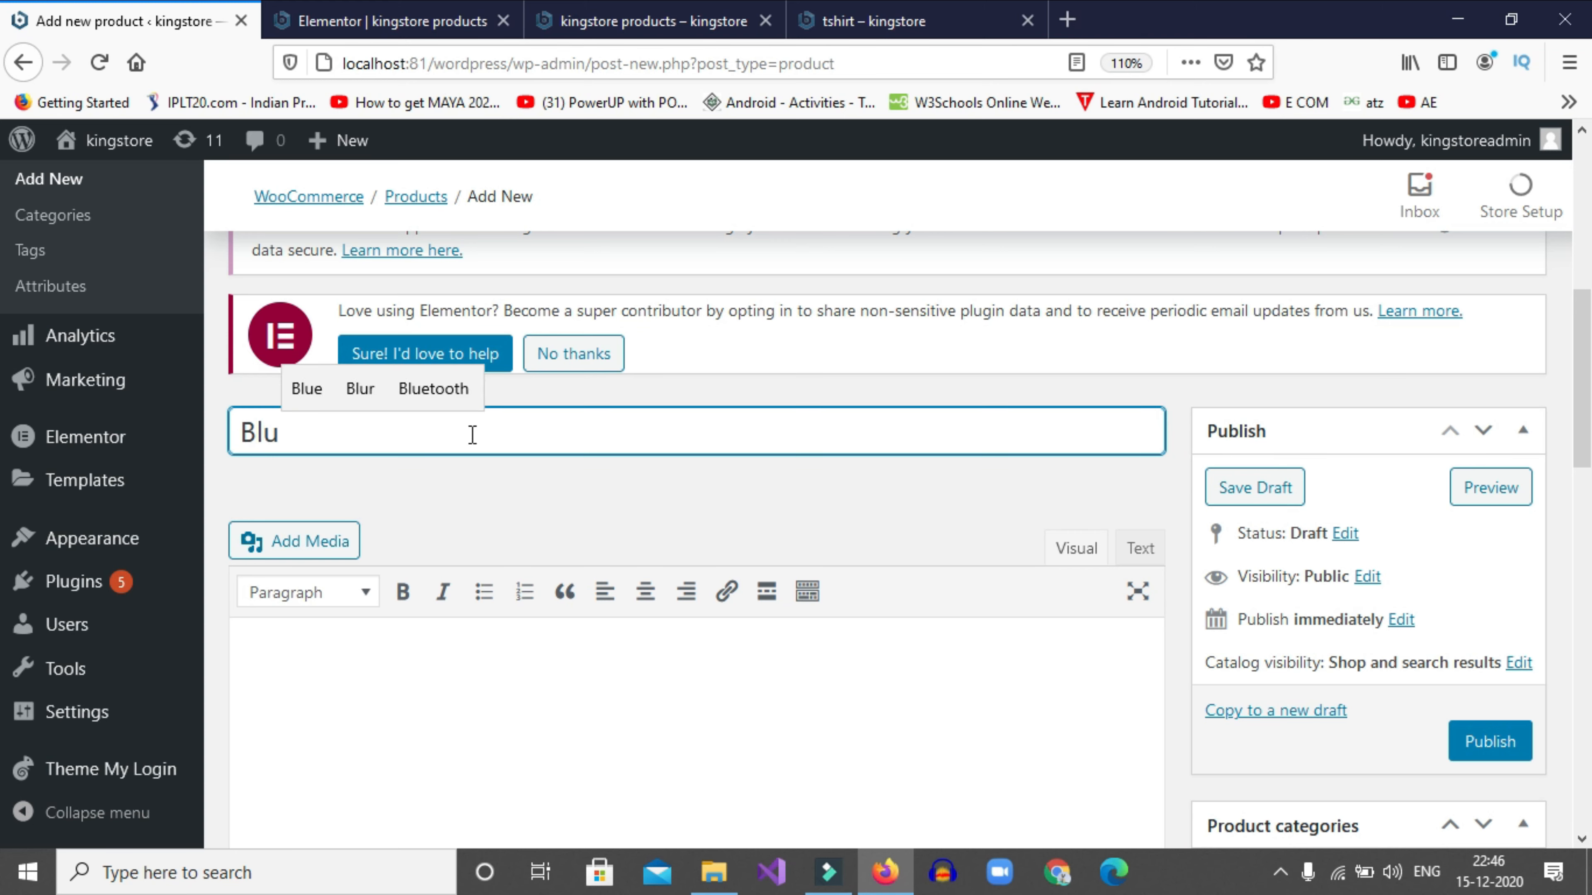
{"action": "type", "text": "e "}
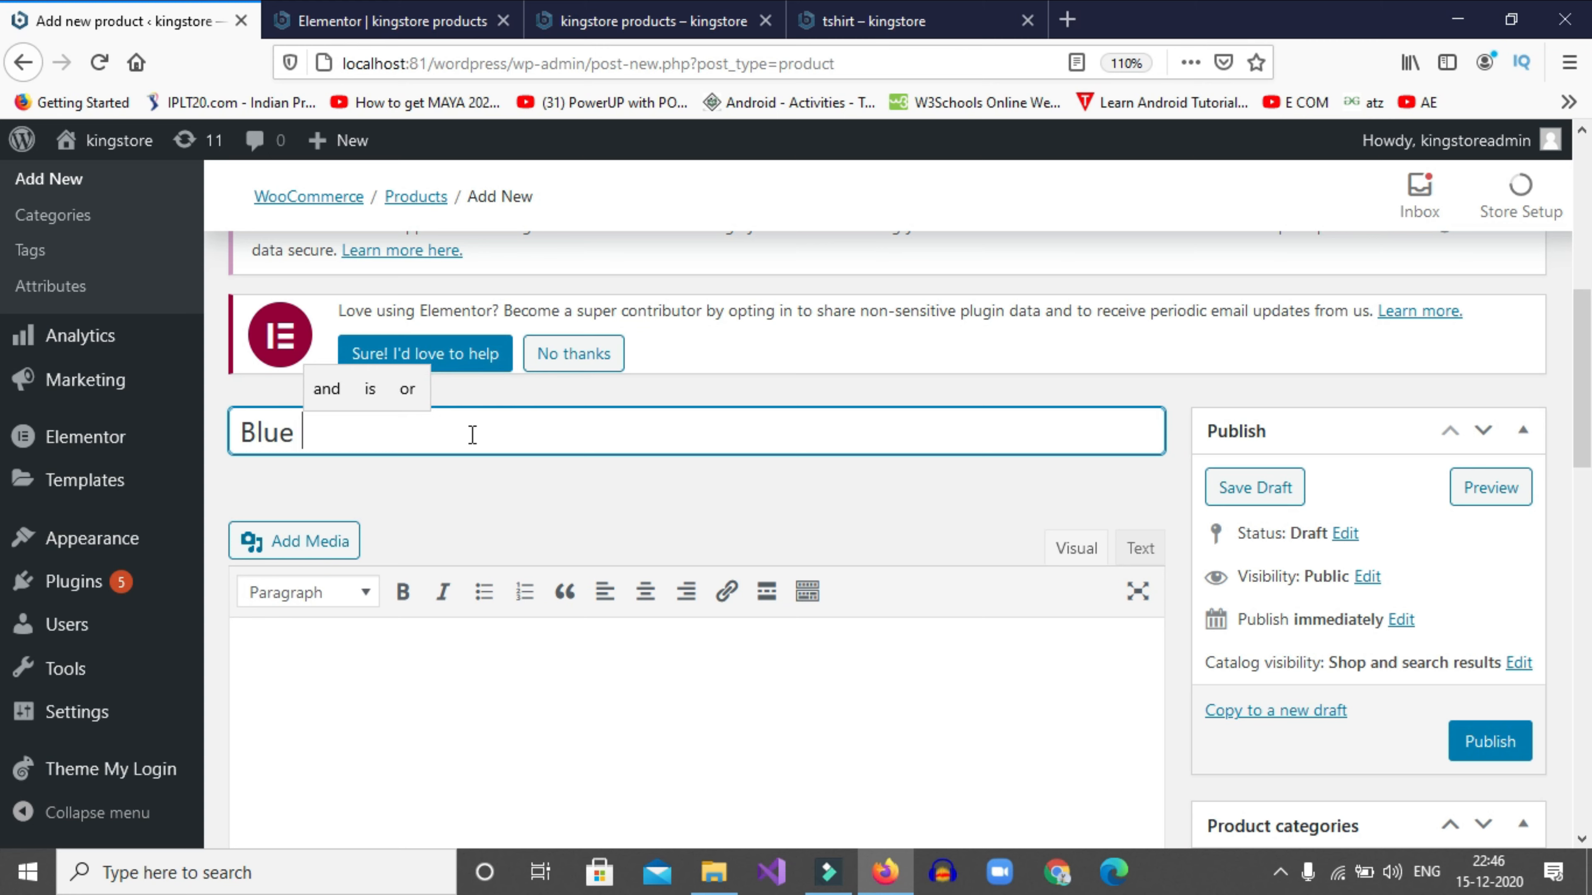
{"action": "type", "text": "Nike "}
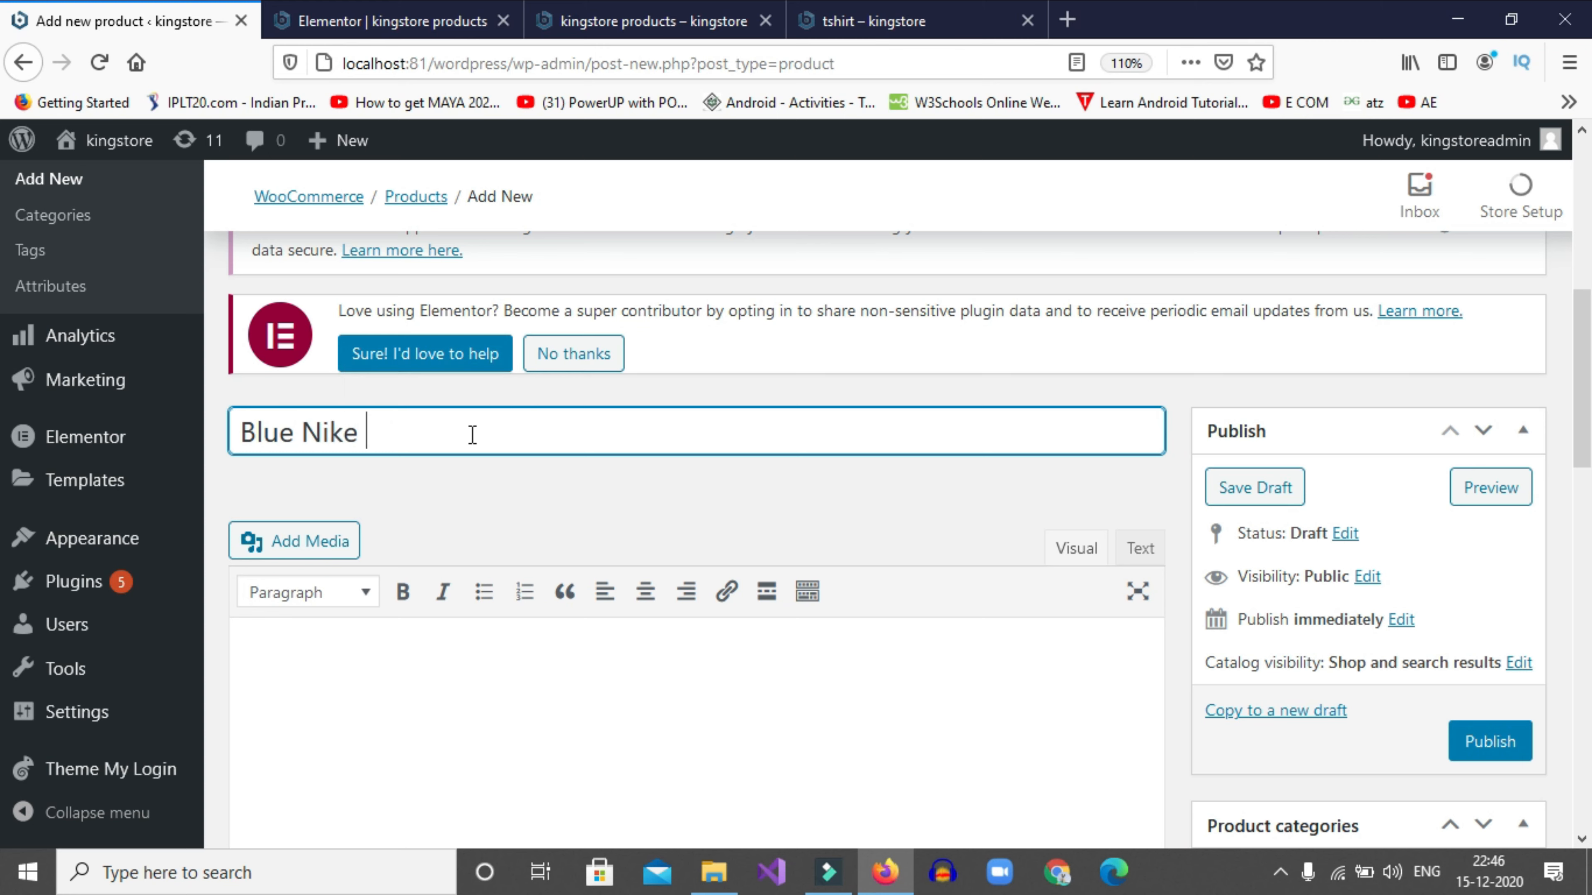
{"action": "type", "text": "shoe"}
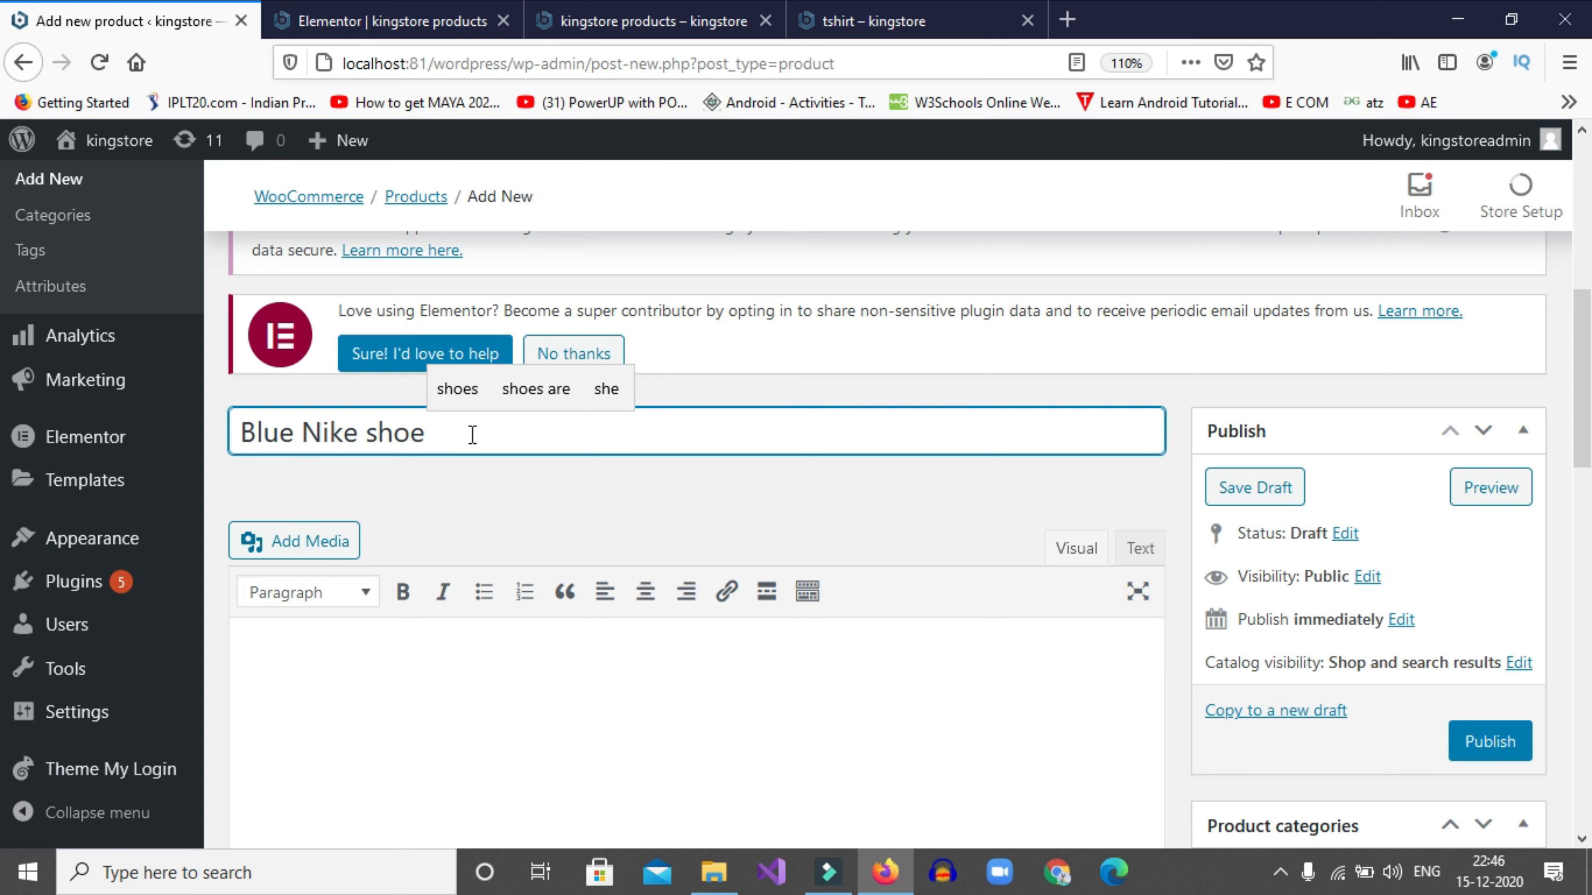
{"action": "left_click", "coordinate": [475, 402]}
Enter "Blue Nike shoes" as the main product description
{"action": "scroll", "coordinate": [421, 580], "scroll_direction": "down", "scroll_amount": 4}
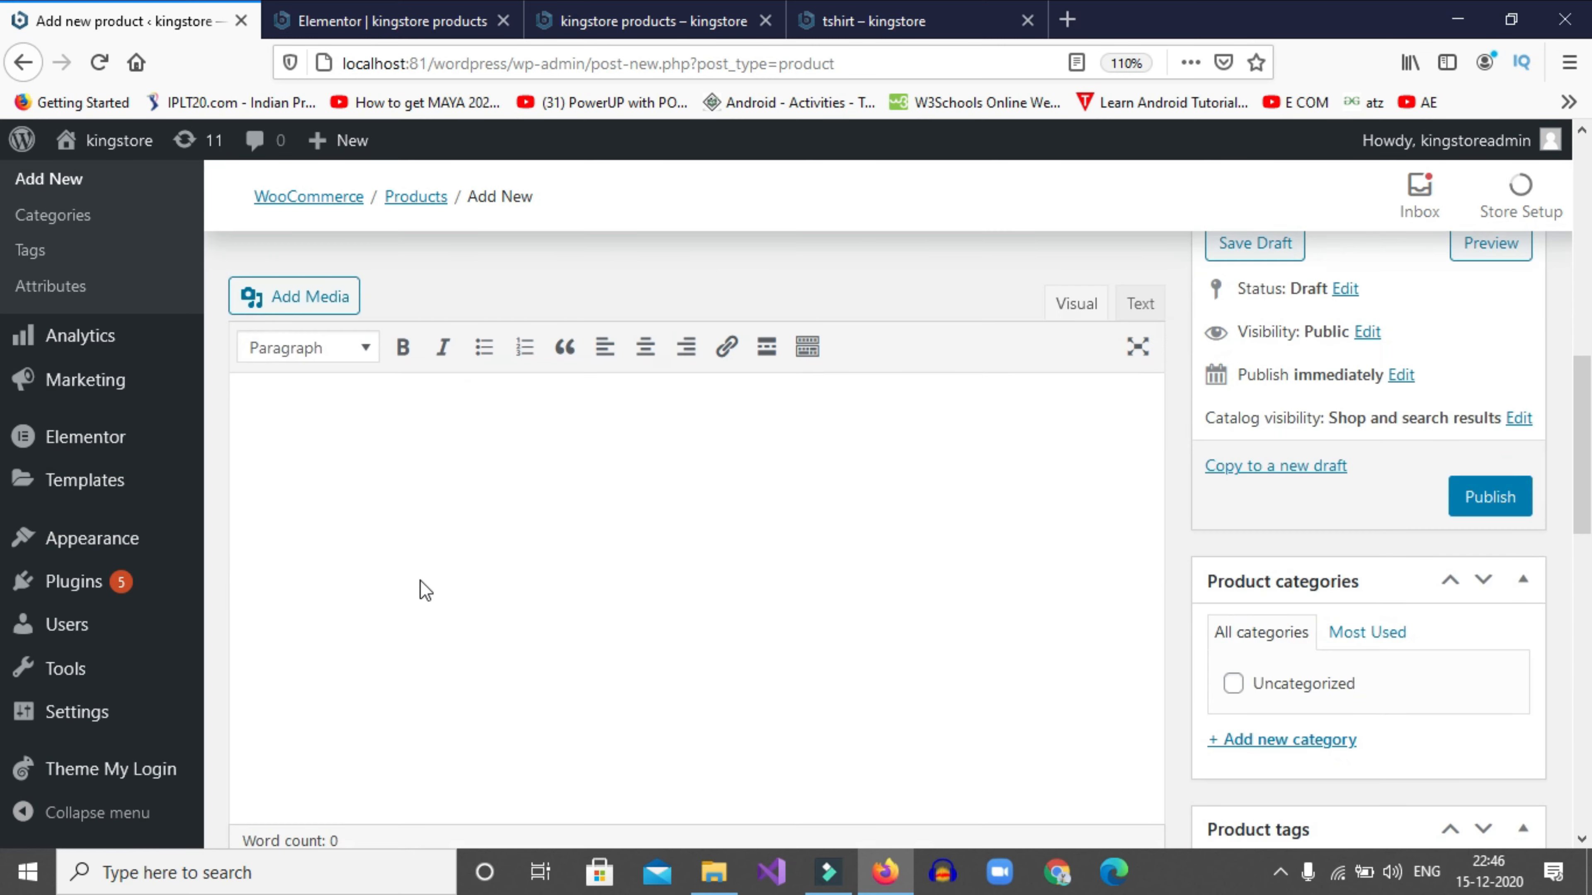
{"action": "left_click", "coordinate": [414, 399]}
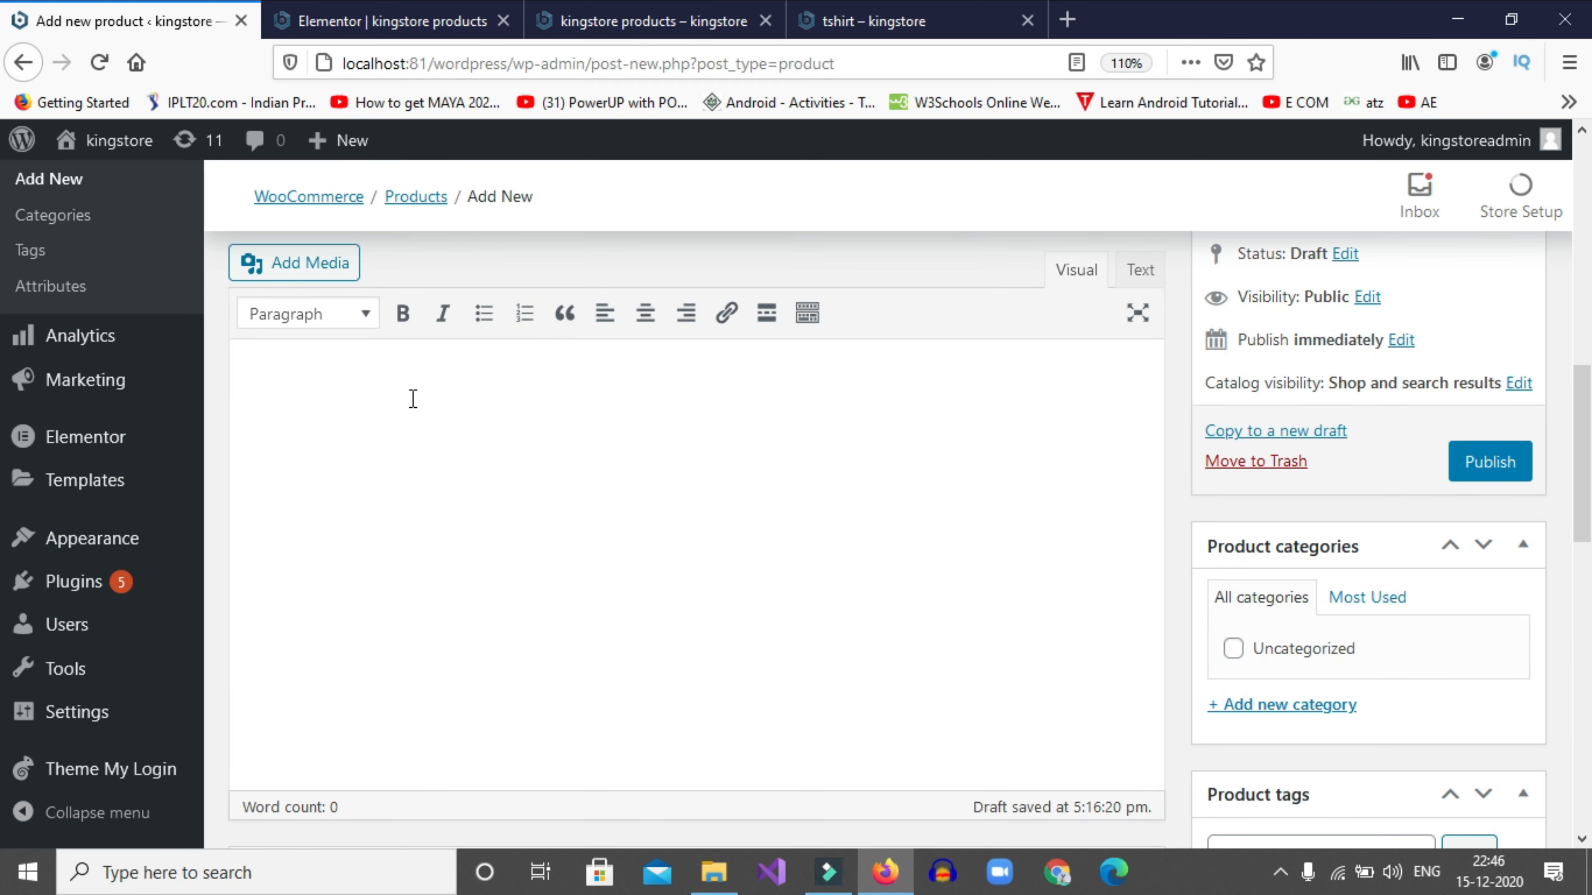
{"action": "type", "text": "Bl"}
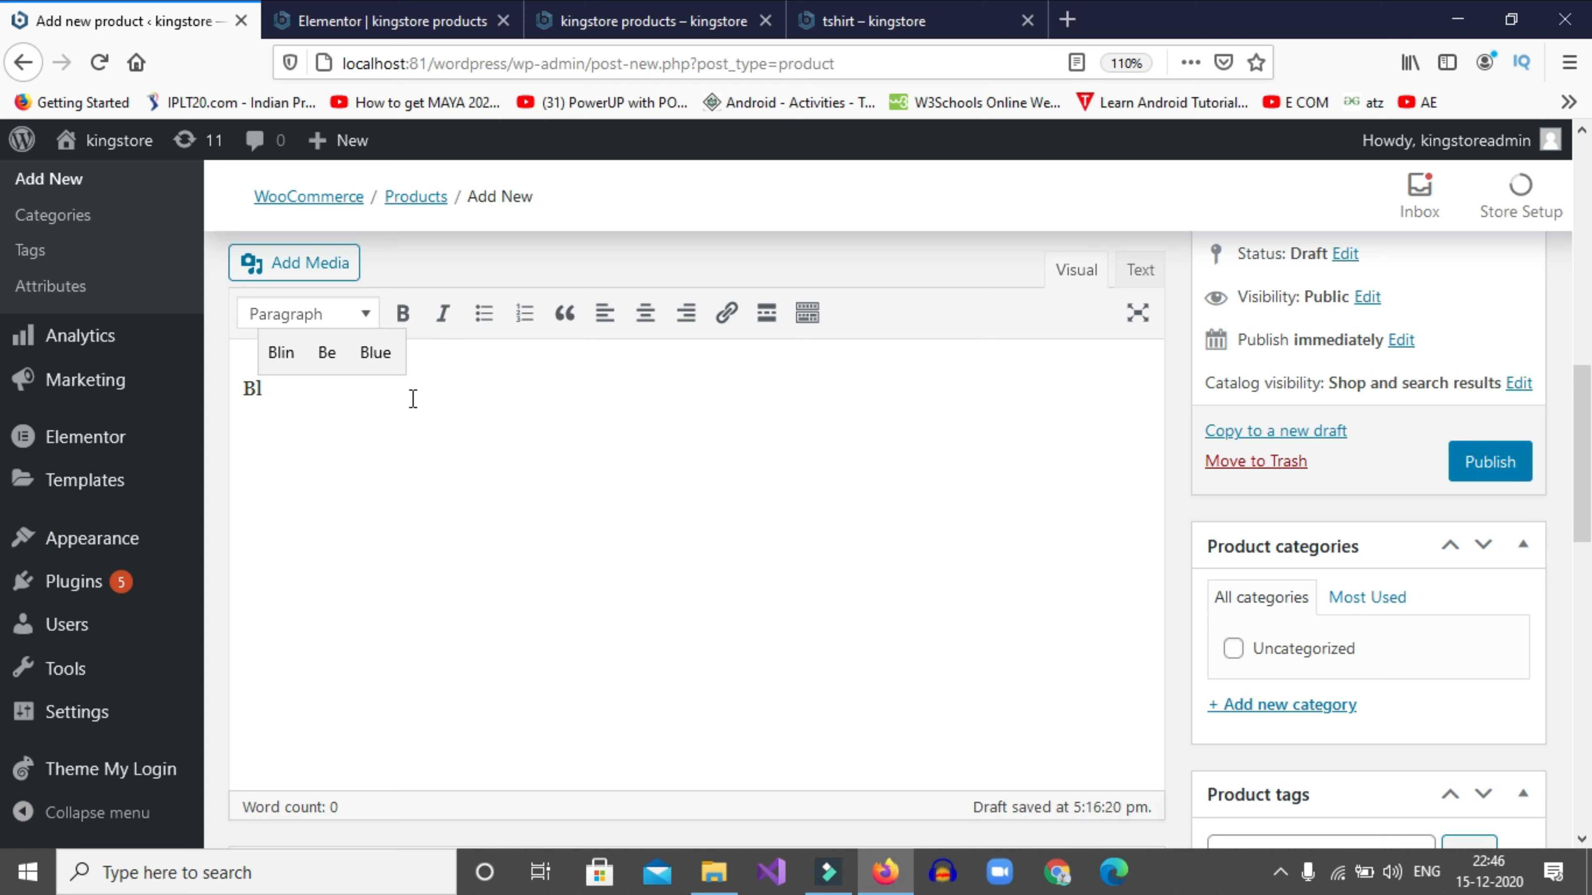
{"action": "type", "text": "ue Nike shoes"}
{"action": "key", "text": "Return"}
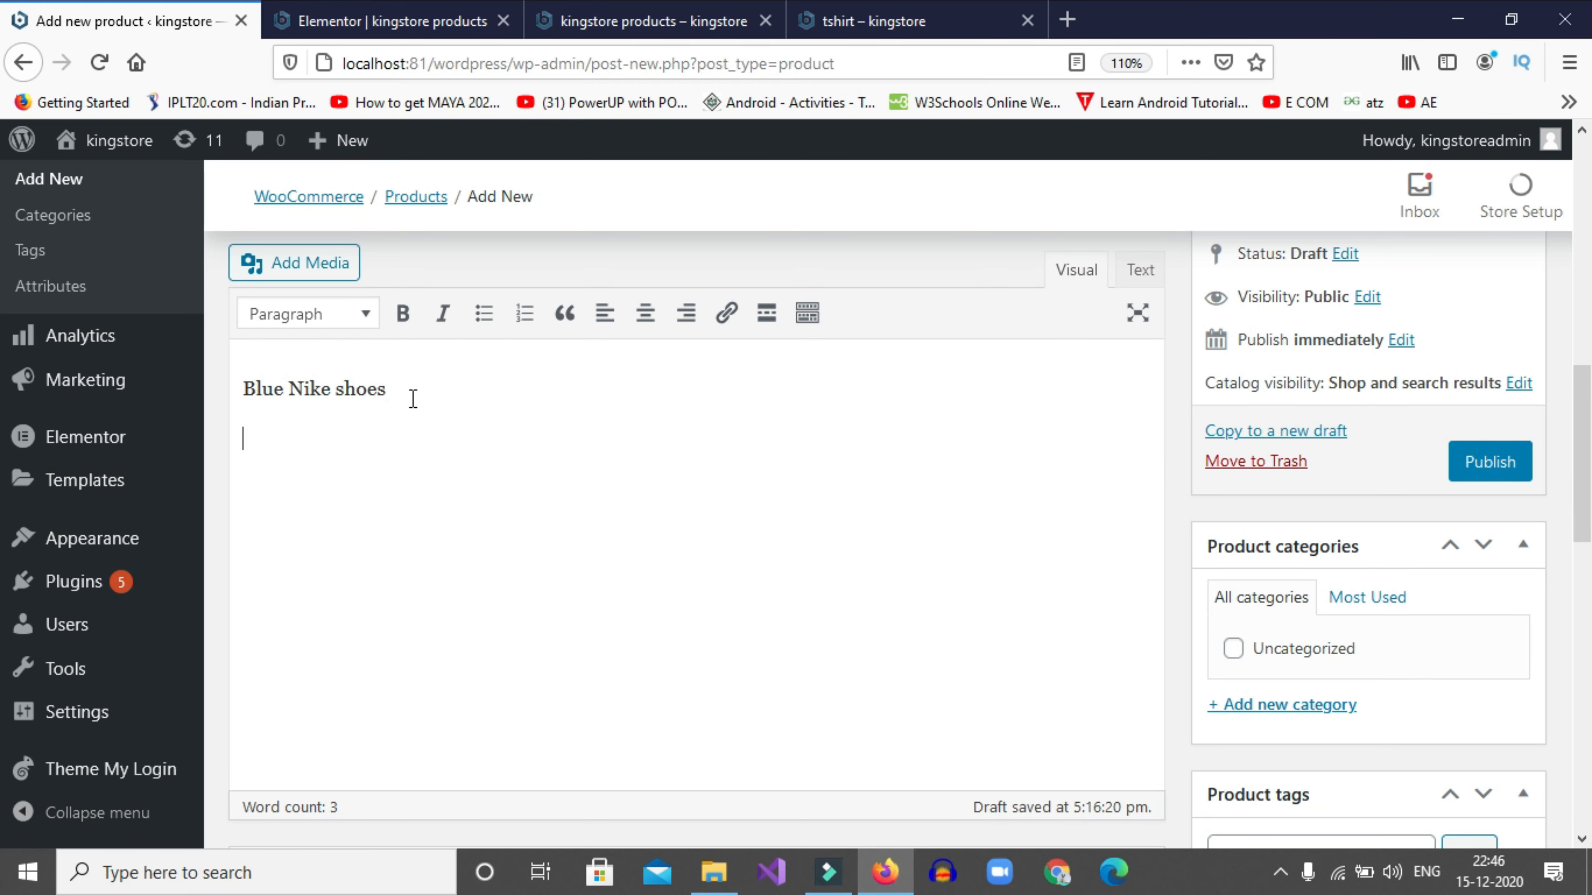
{"action": "type", "text": "with goo"}
{"action": "key", "text": "BackSpace"}
{"action": "key", "text": "BackSpace"}
{"action": "key", "text": "BackSpace"}
{"action": "key", "text": "BackSpace"}
{"action": "key", "text": "BackSpace"}
{"action": "key", "text": "BackSpace"}
{"action": "key", "text": "BackSpace"}
{"action": "key", "text": "BackSpace"}
{"action": "key", "text": "BackSpace"}
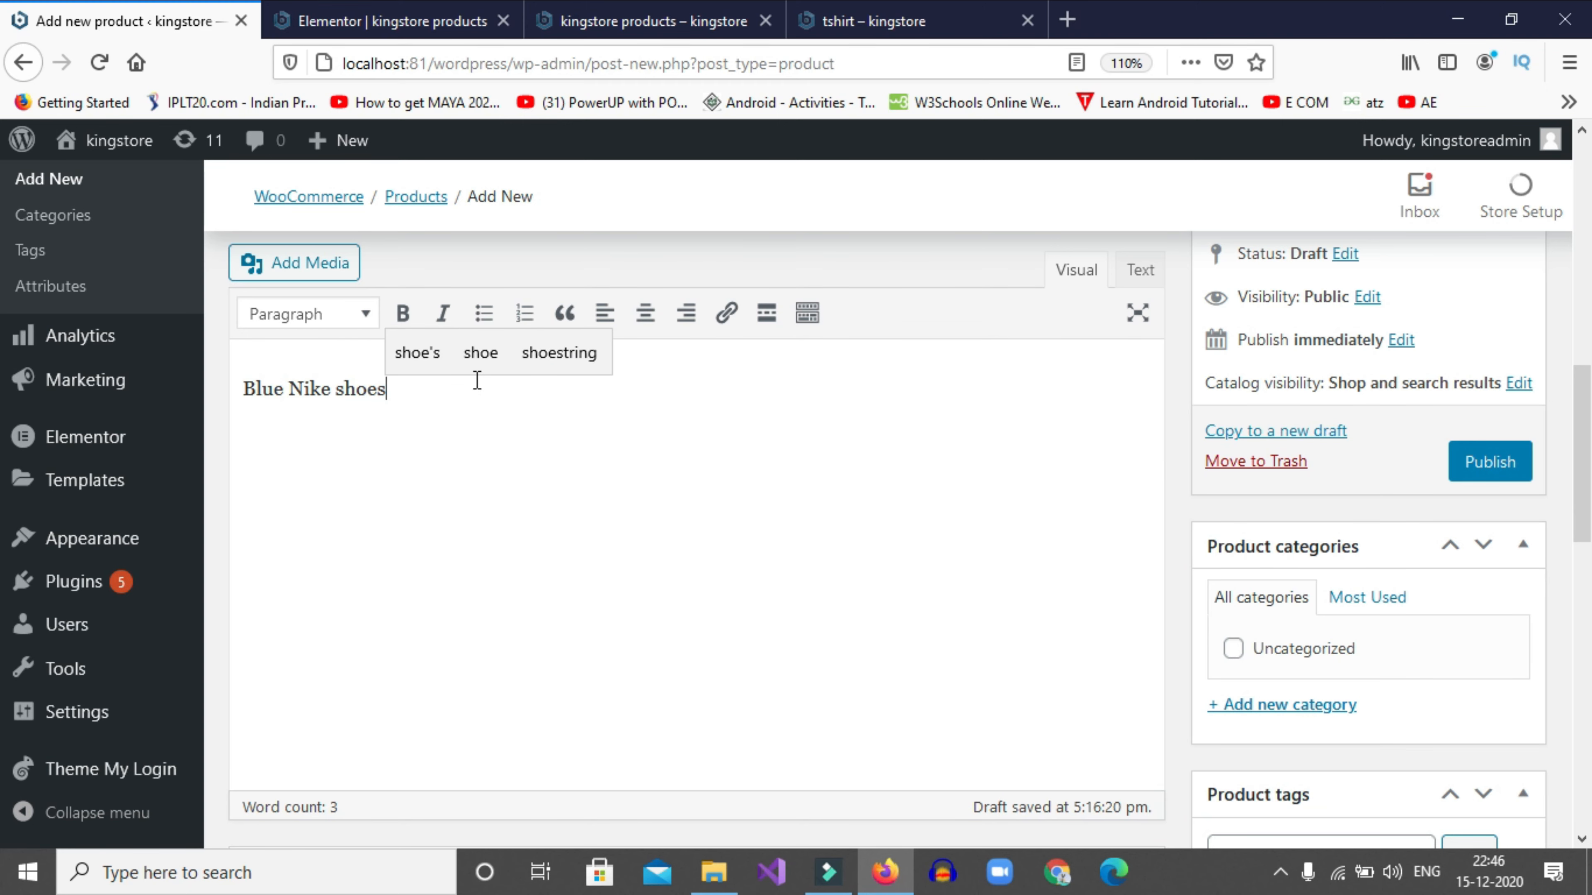
Set the product's regular price to 2000 and its sale price to 1700
{"action": "scroll", "coordinate": [475, 382], "scroll_direction": "down", "scroll_amount": 2}
{"action": "scroll", "coordinate": [438, 389], "scroll_direction": "down", "scroll_amount": 2}
{"action": "scroll", "coordinate": [388, 596], "scroll_direction": "down", "scroll_amount": 2}
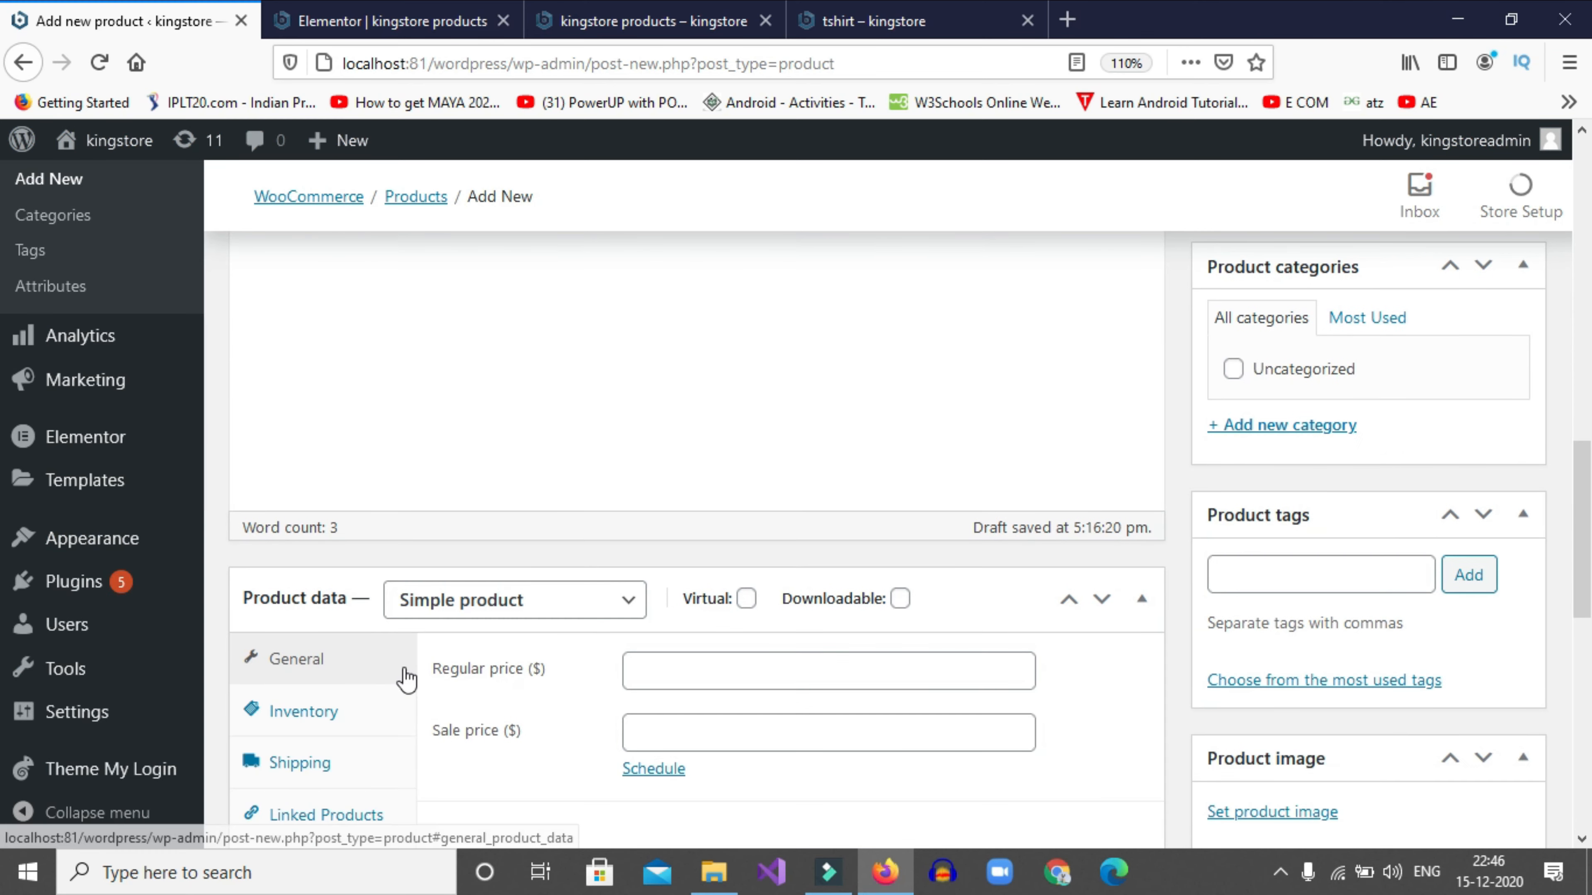
{"action": "left_click", "coordinate": [671, 668]}
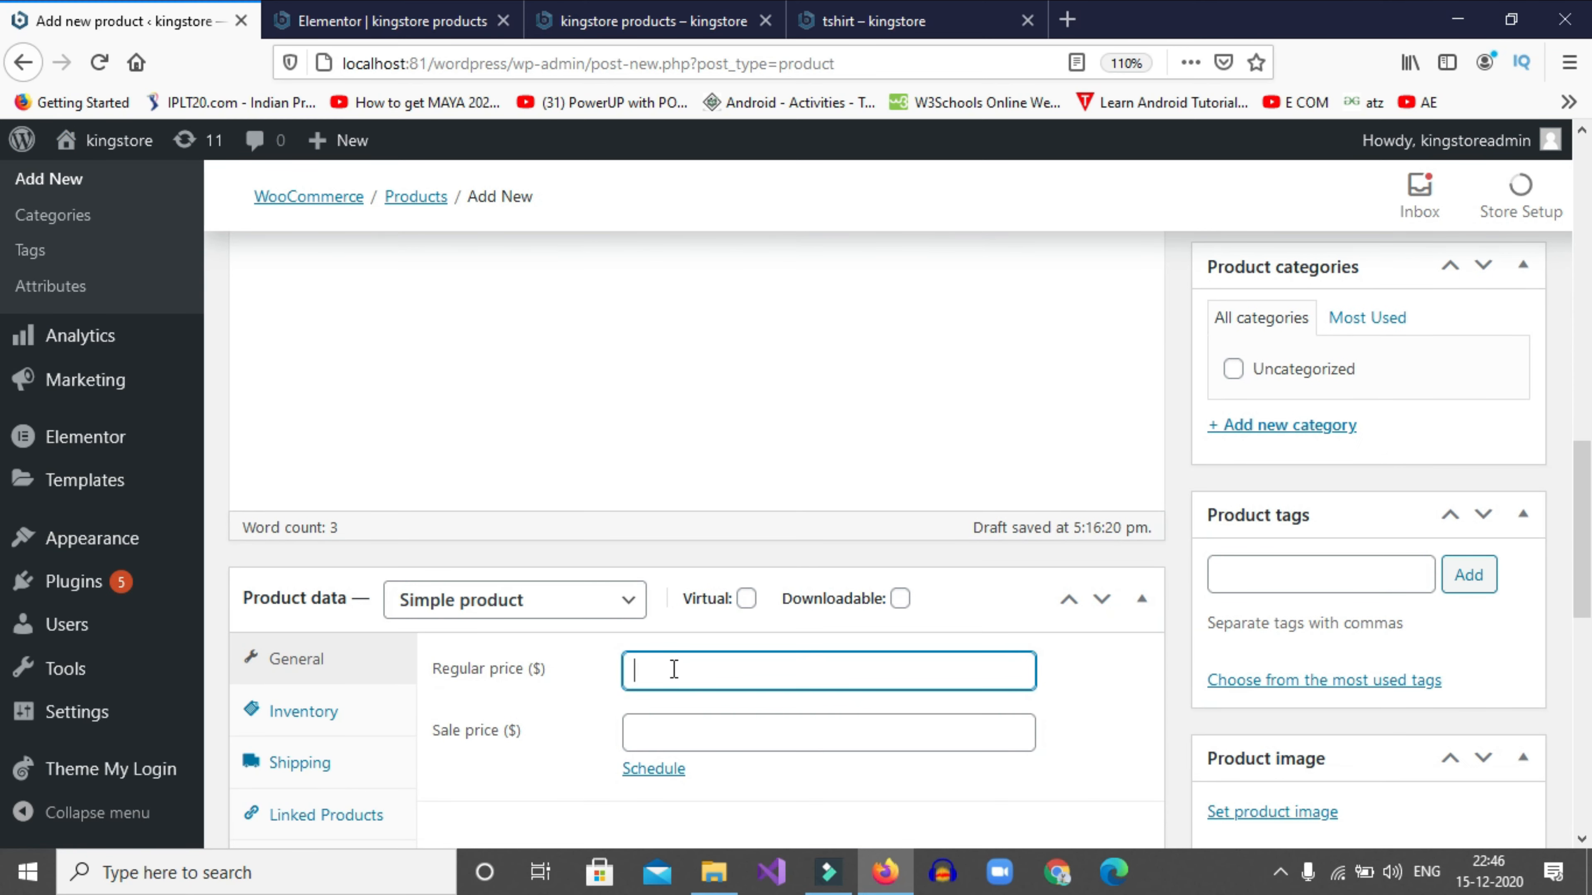
{"action": "left_click", "coordinate": [652, 670]}
{"action": "left_click", "coordinate": [652, 672]}
{"action": "left_click", "coordinate": [698, 734]}
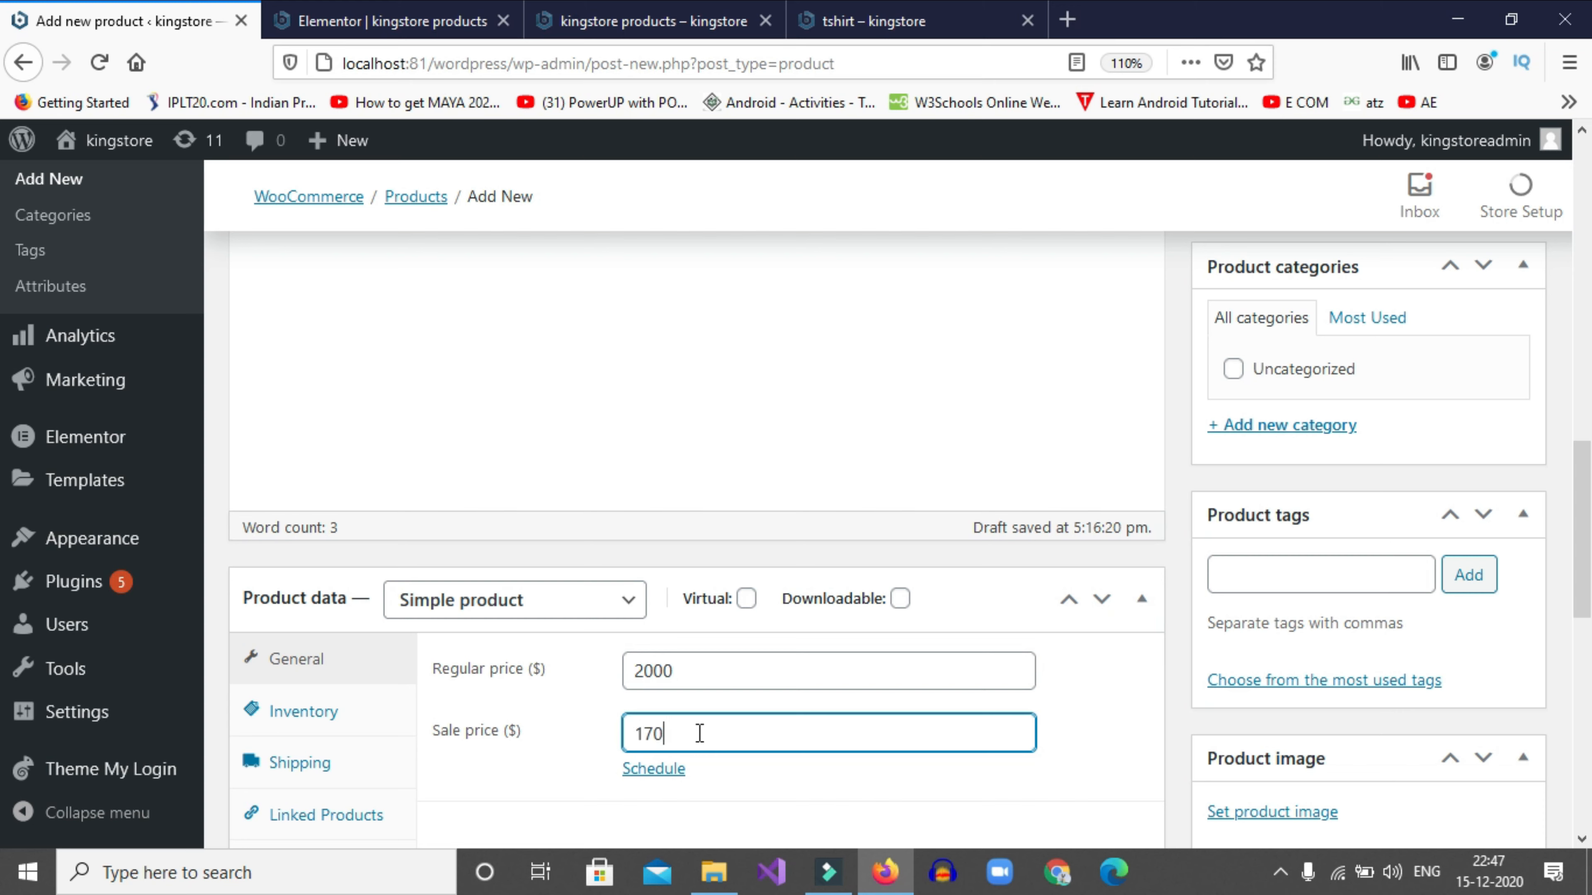
{"action": "left_click", "coordinate": [731, 666]}
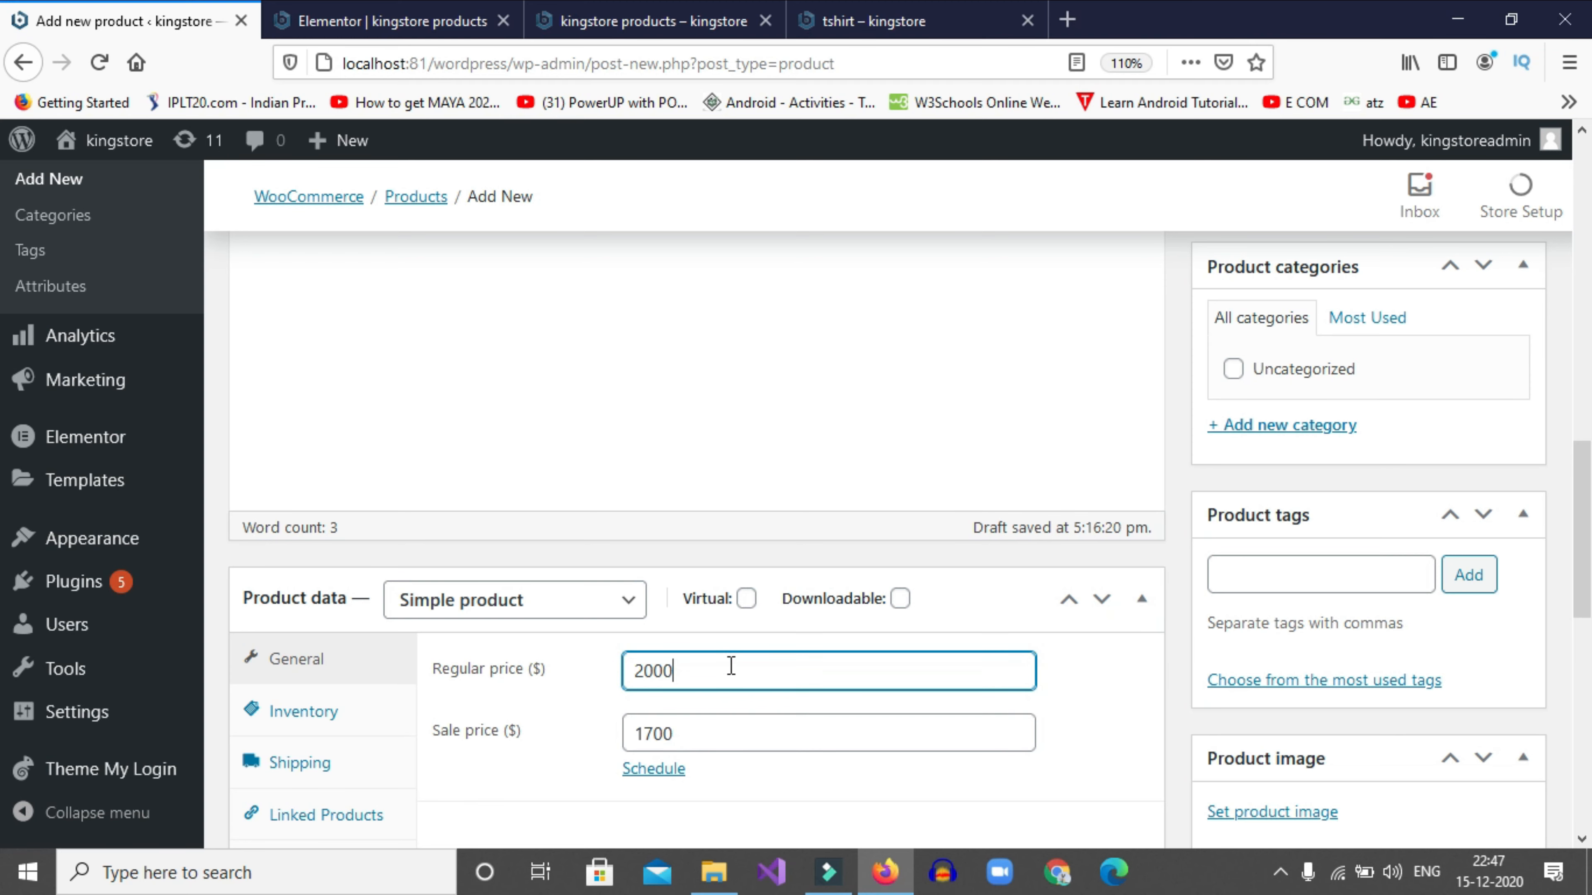
{"action": "left_click", "coordinate": [728, 740]}
Start a new product category and enter "Fashion" as its name
{"action": "scroll", "coordinate": [770, 672], "scroll_direction": "down", "scroll_amount": 1}
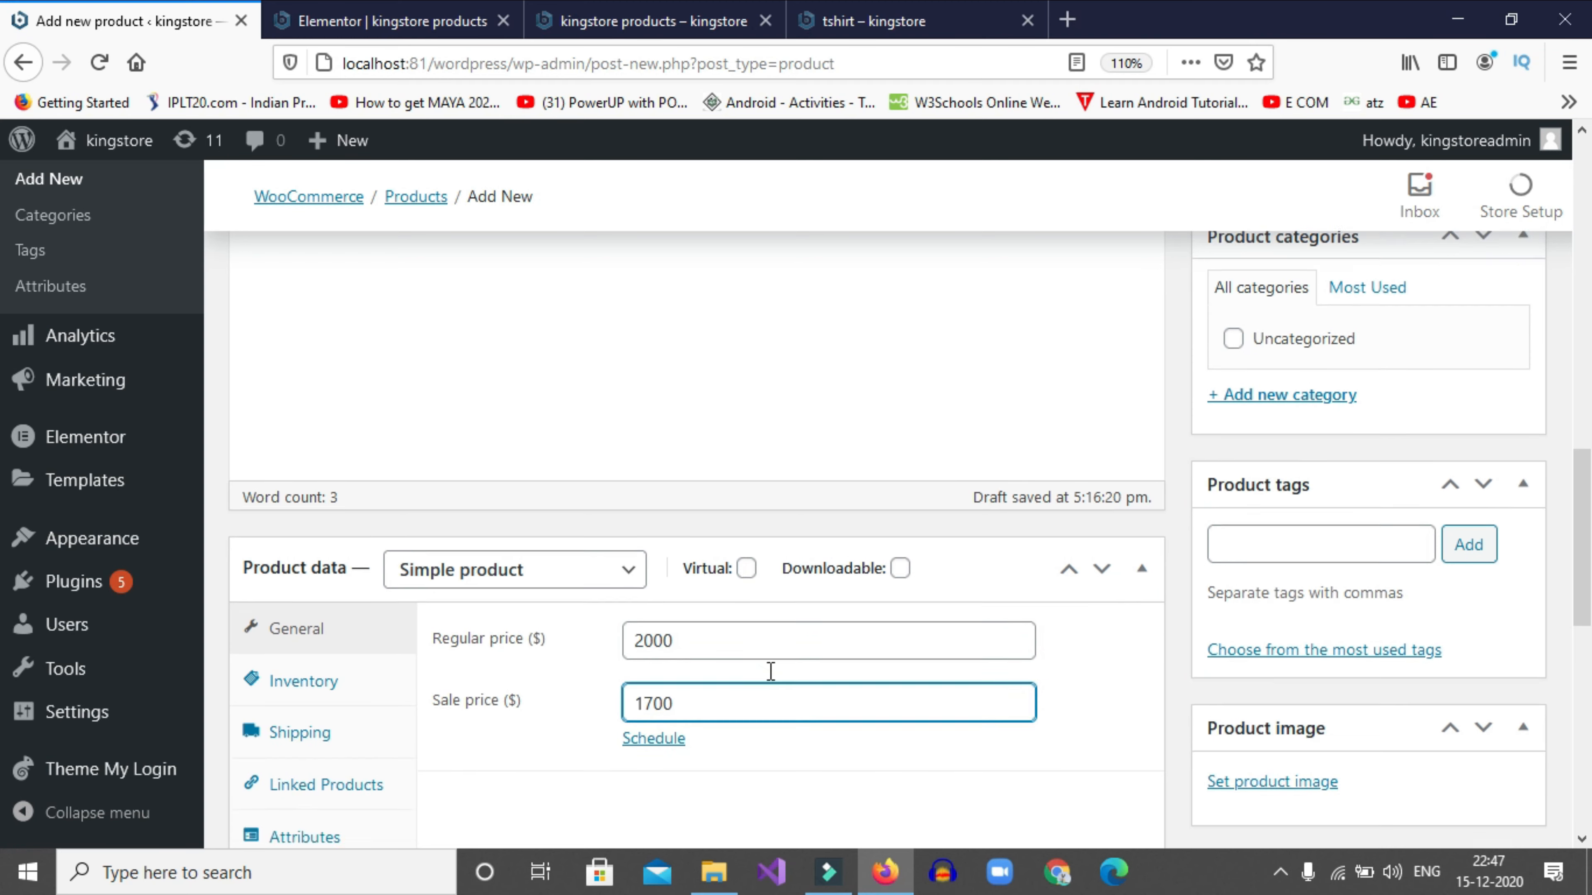
{"action": "scroll", "coordinate": [770, 671], "scroll_direction": "down", "scroll_amount": 4}
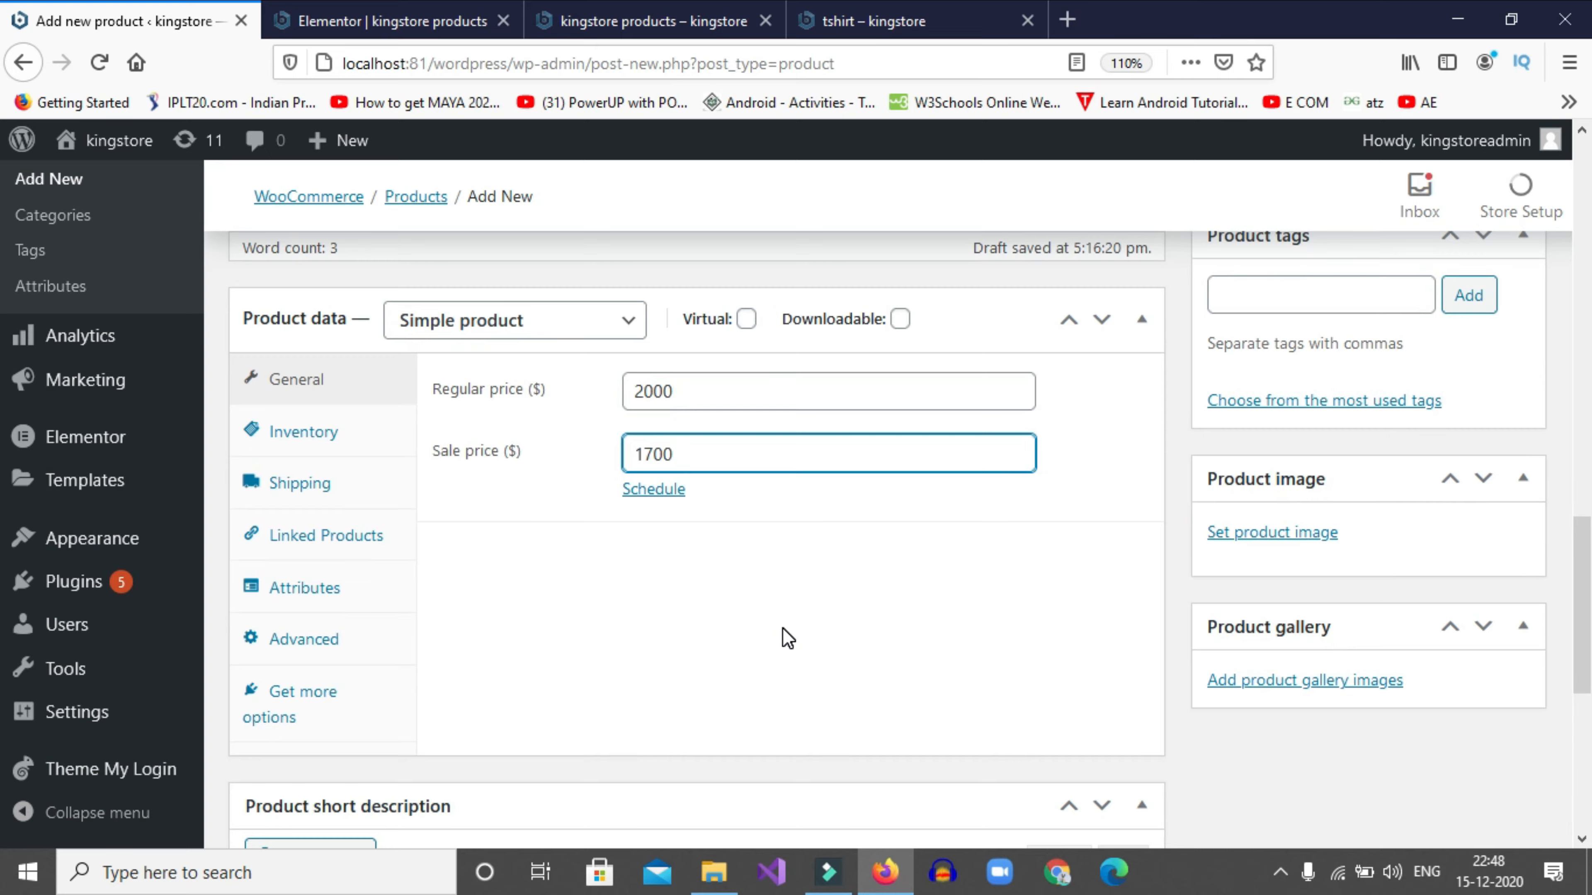
{"action": "scroll", "coordinate": [787, 637], "scroll_direction": "up", "scroll_amount": 8}
{"action": "scroll", "coordinate": [1195, 571], "scroll_direction": "up", "scroll_amount": 1}
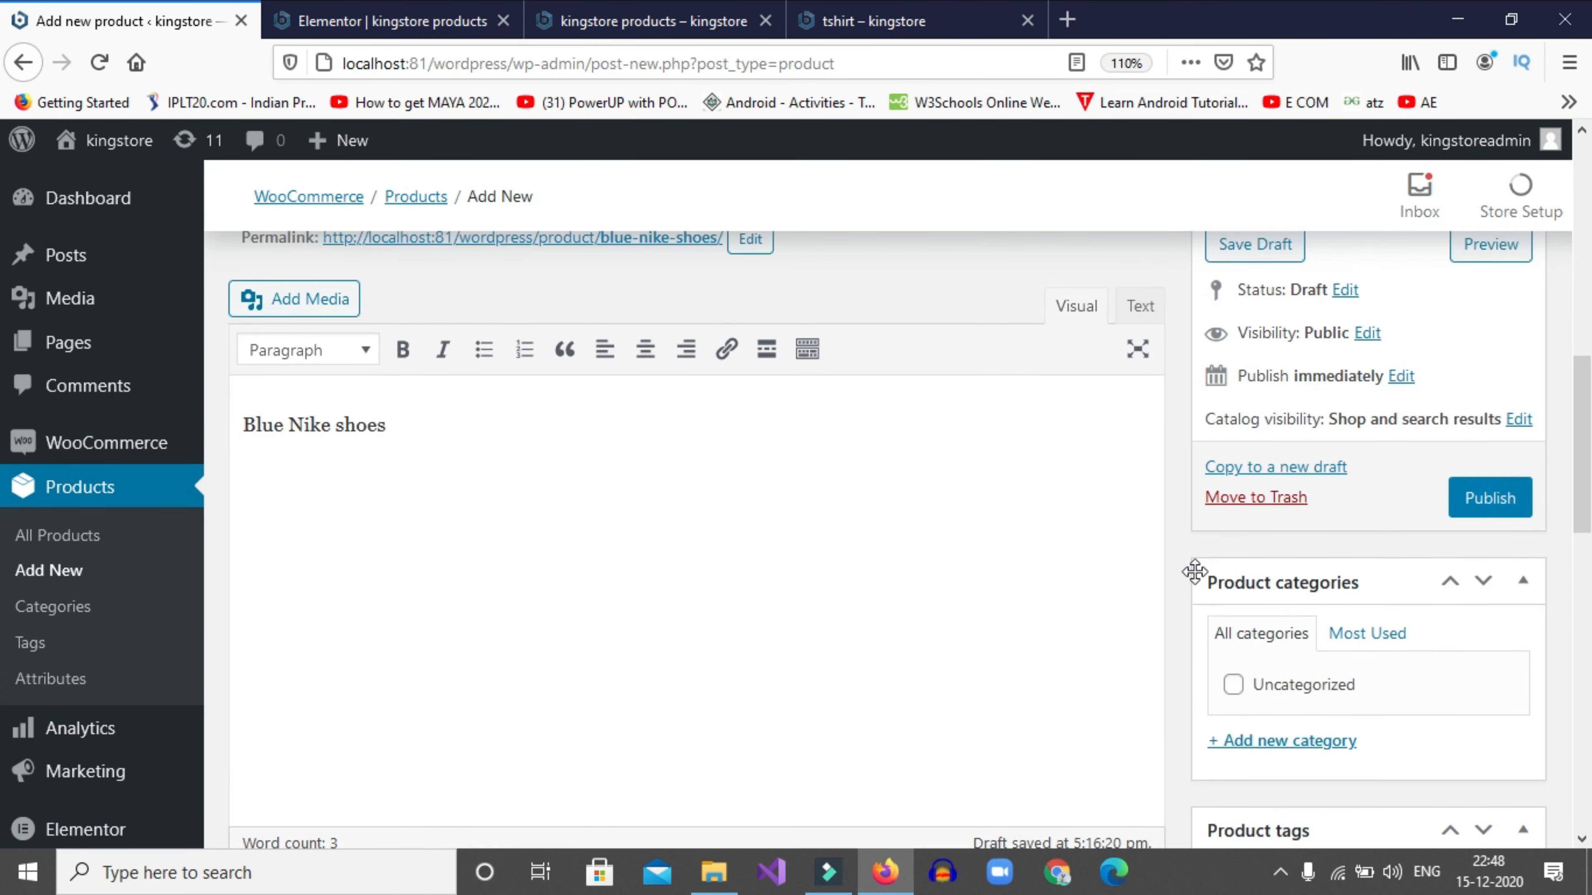
{"action": "scroll", "coordinate": [1290, 580], "scroll_direction": "down", "scroll_amount": 3}
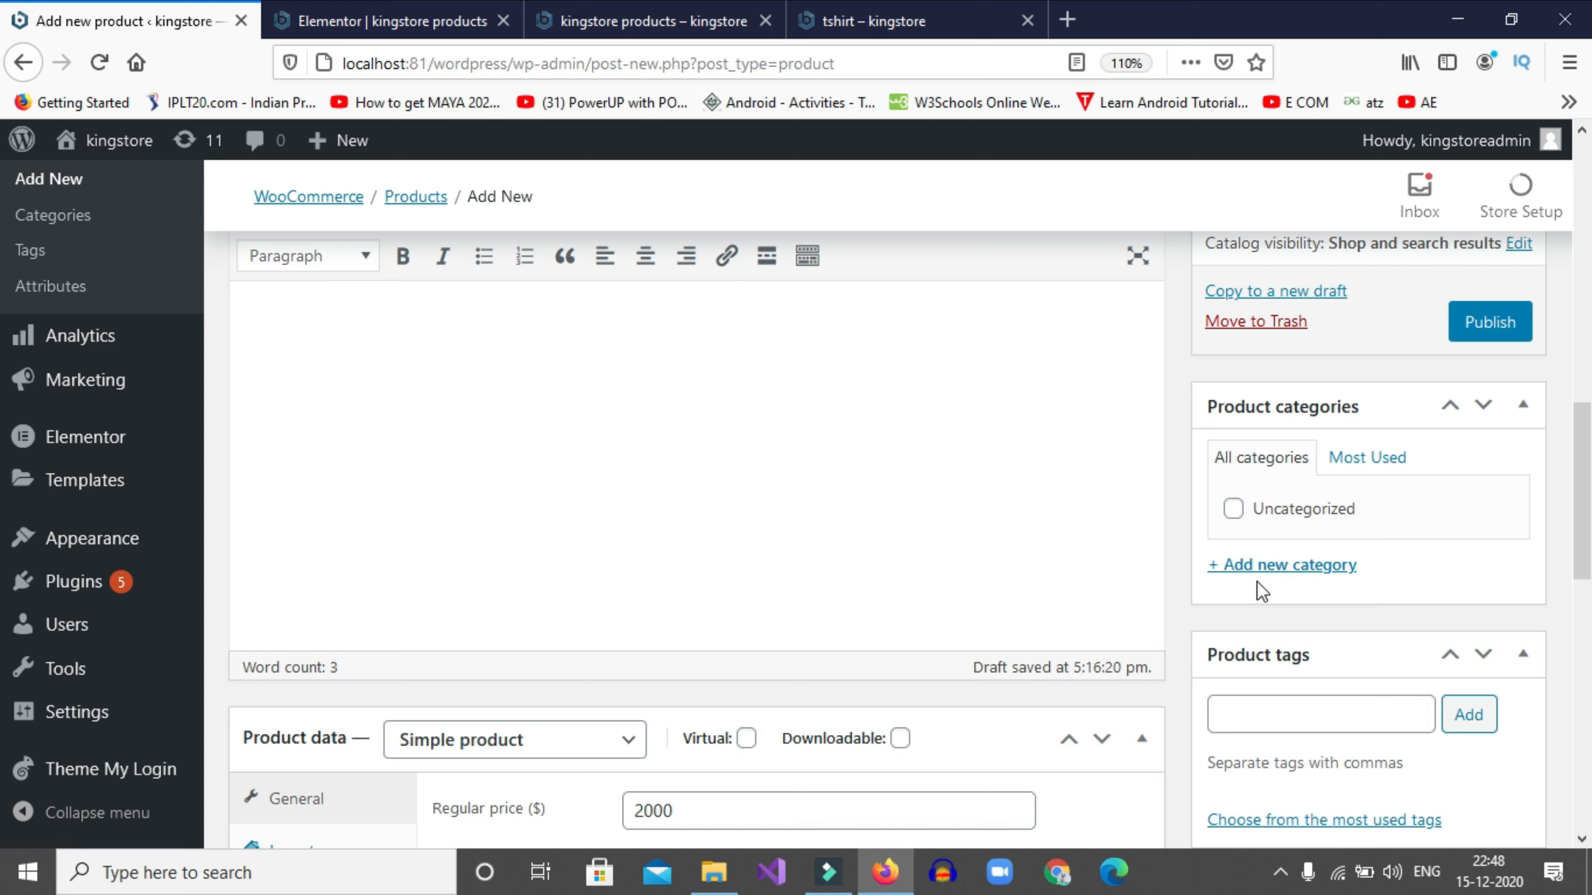
{"action": "left_click", "coordinate": [1288, 567]}
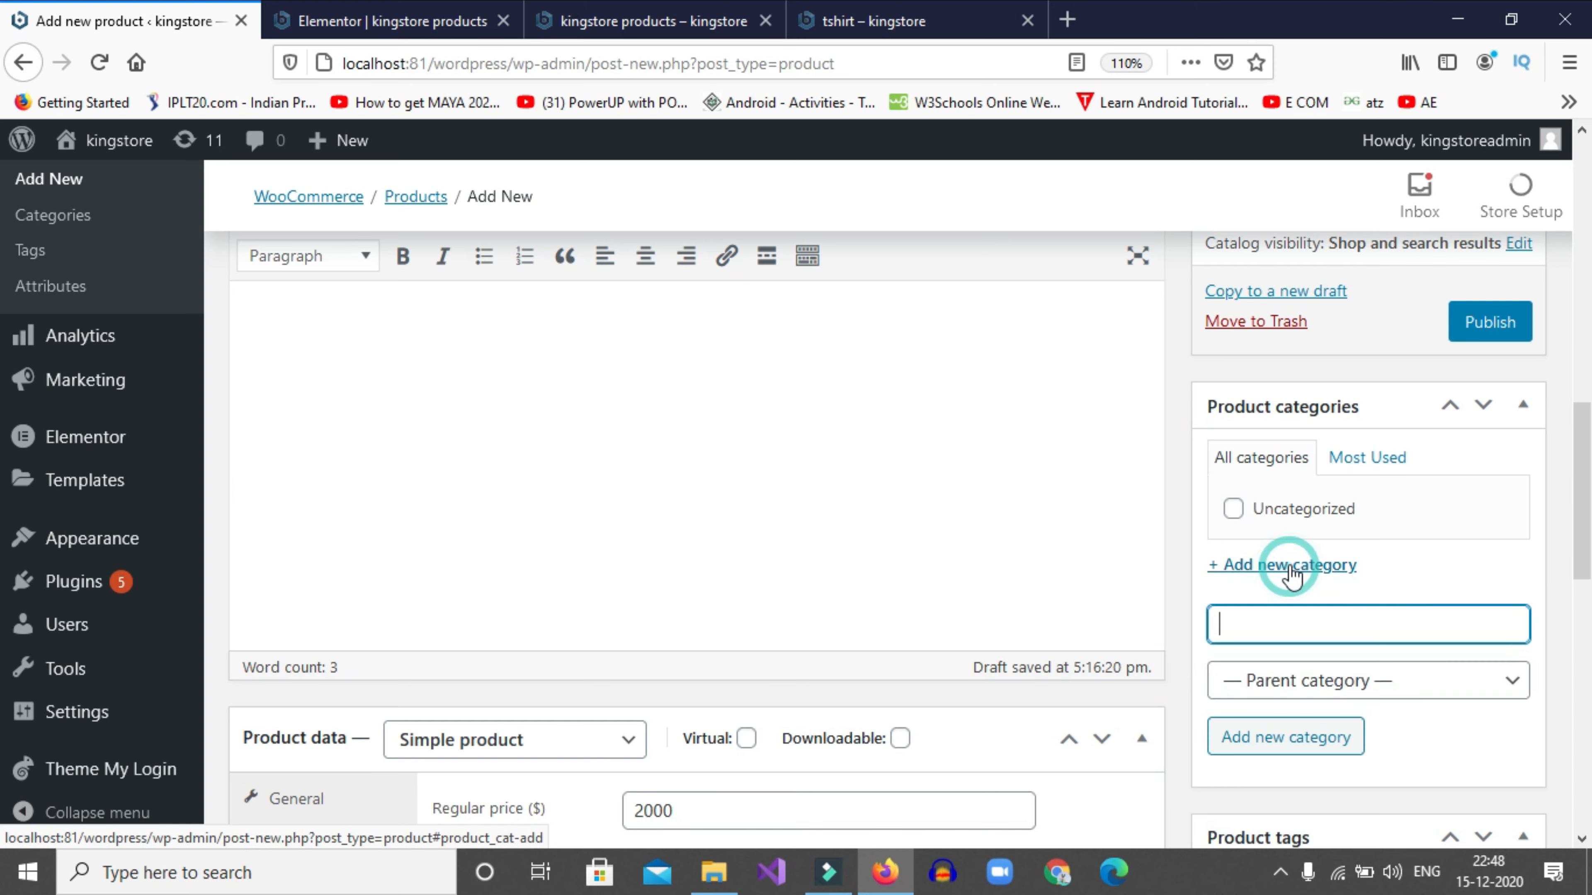
{"action": "left_click", "coordinate": [1304, 627]}
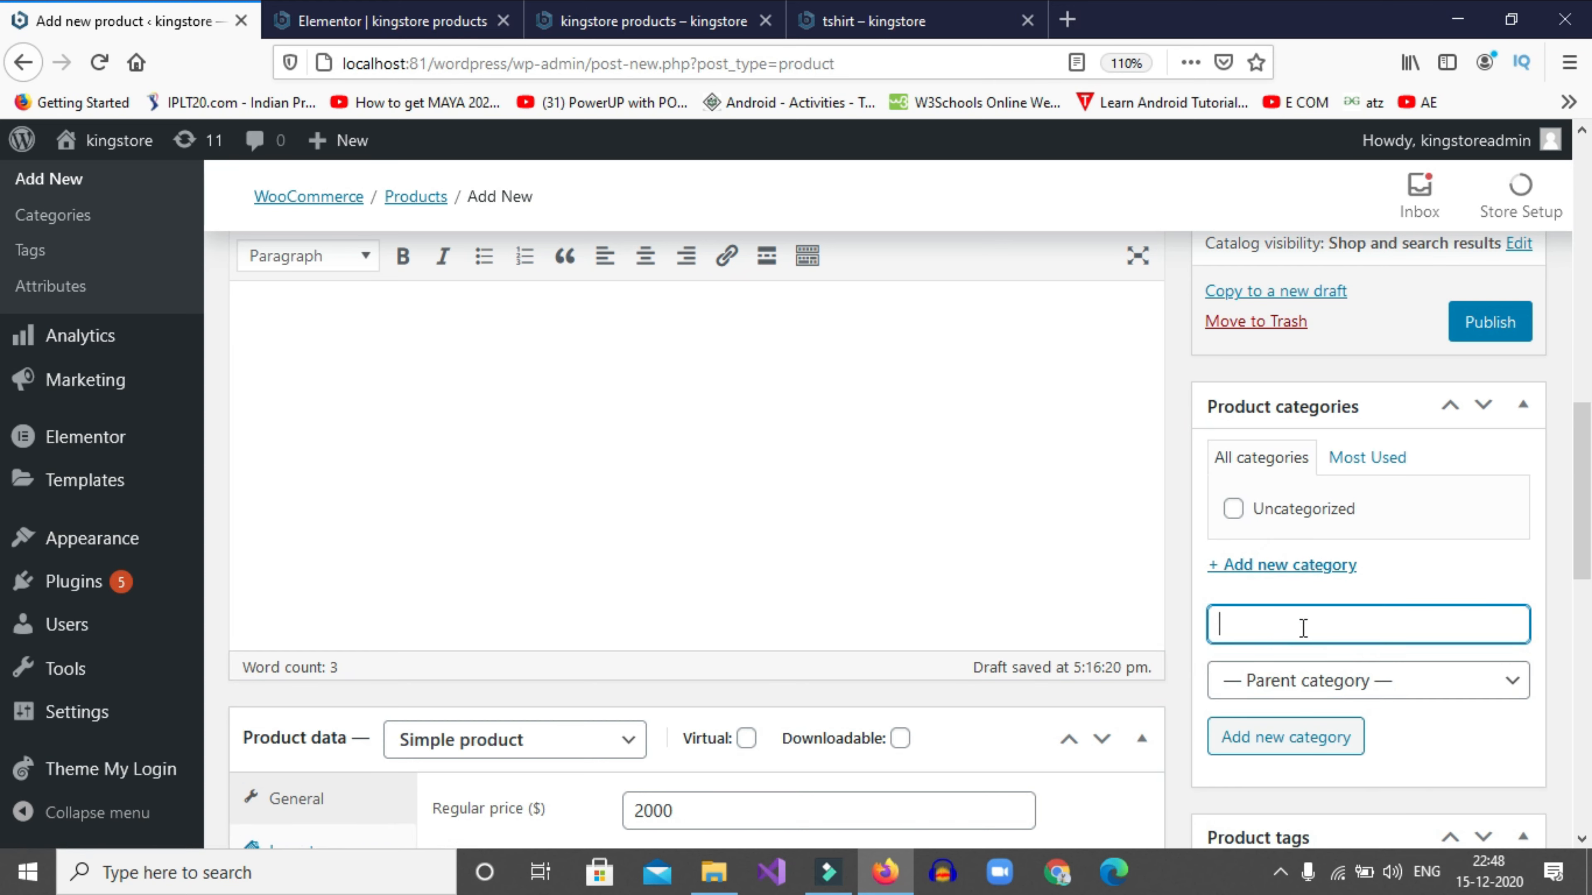
{"action": "type", "text": "Fashi"}
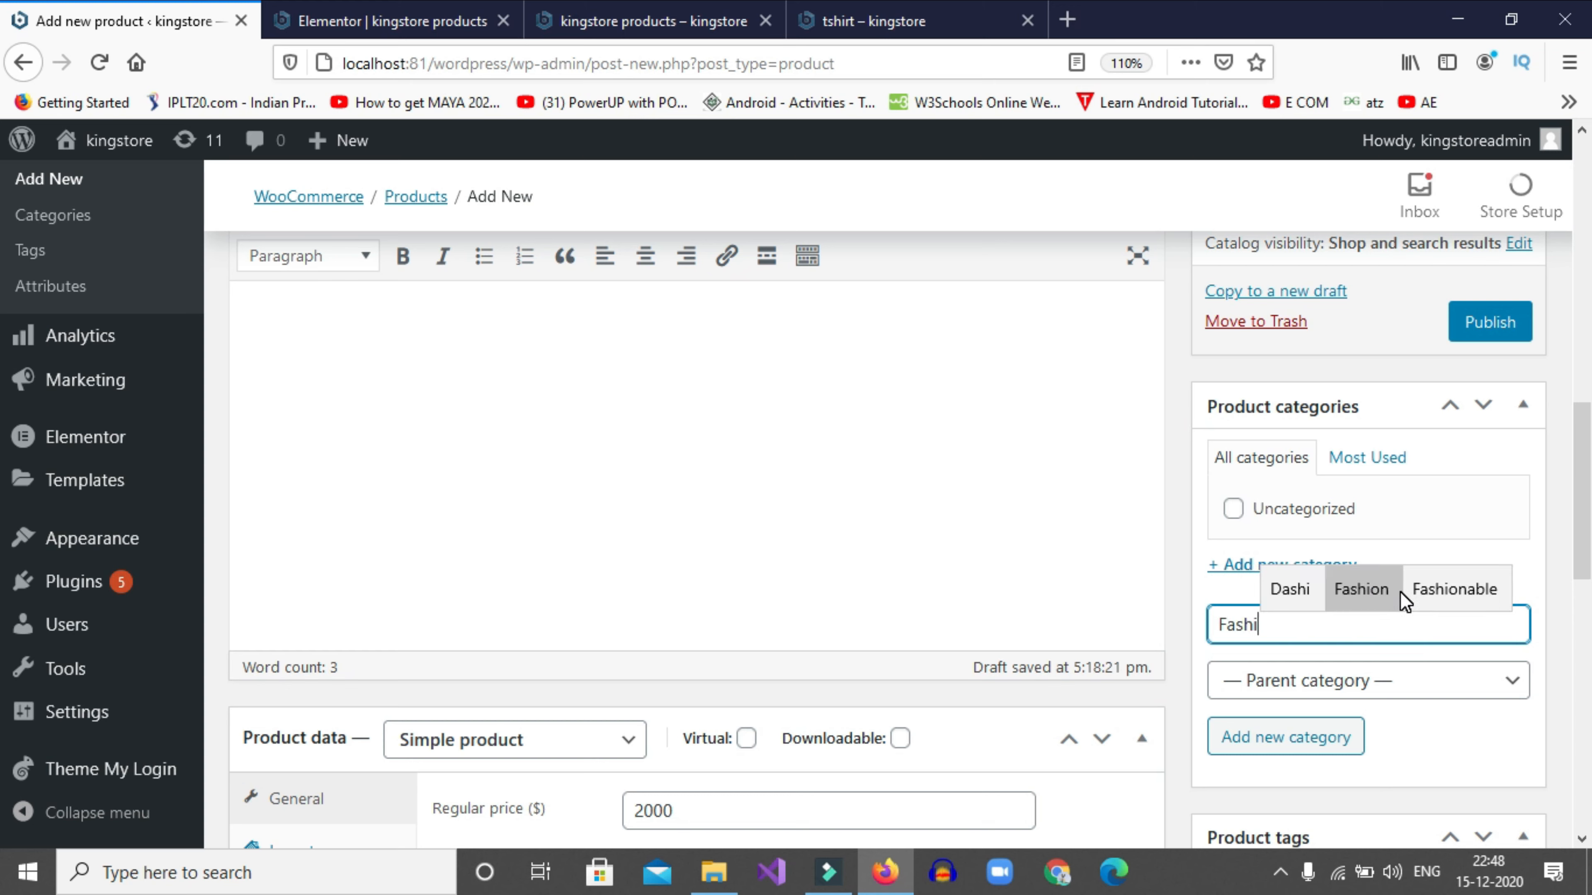
{"action": "left_click", "coordinate": [1360, 590]}
Add the product tag "NIke shoe"
{"action": "scroll", "coordinate": [1379, 564], "scroll_direction": "down", "scroll_amount": 5}
{"action": "left_click", "coordinate": [1321, 473]}
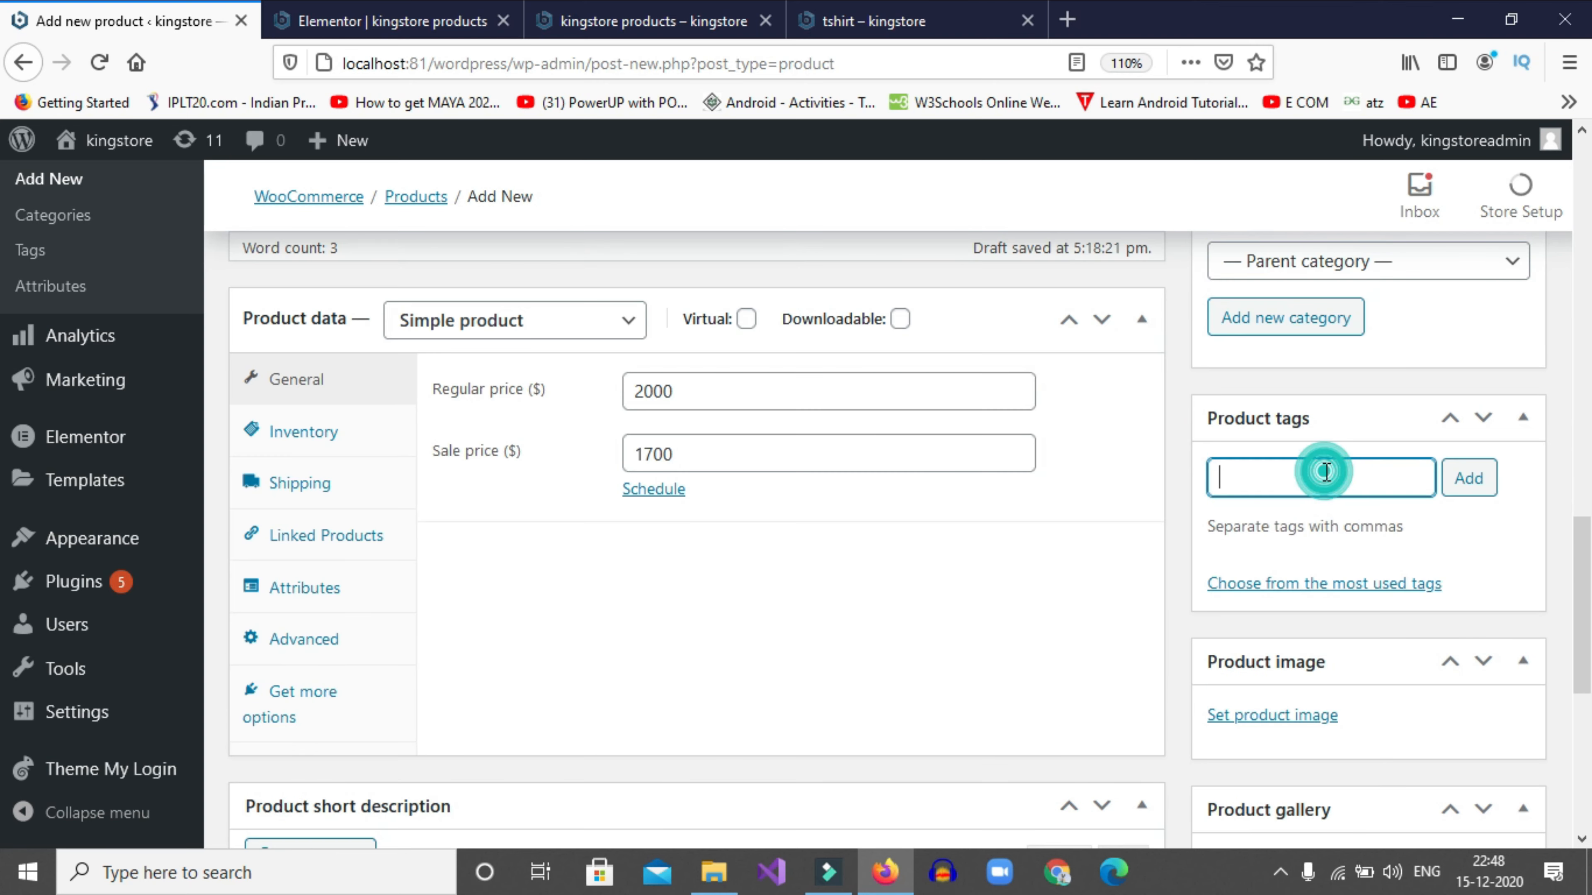
{"action": "type", "text": "NIk"}
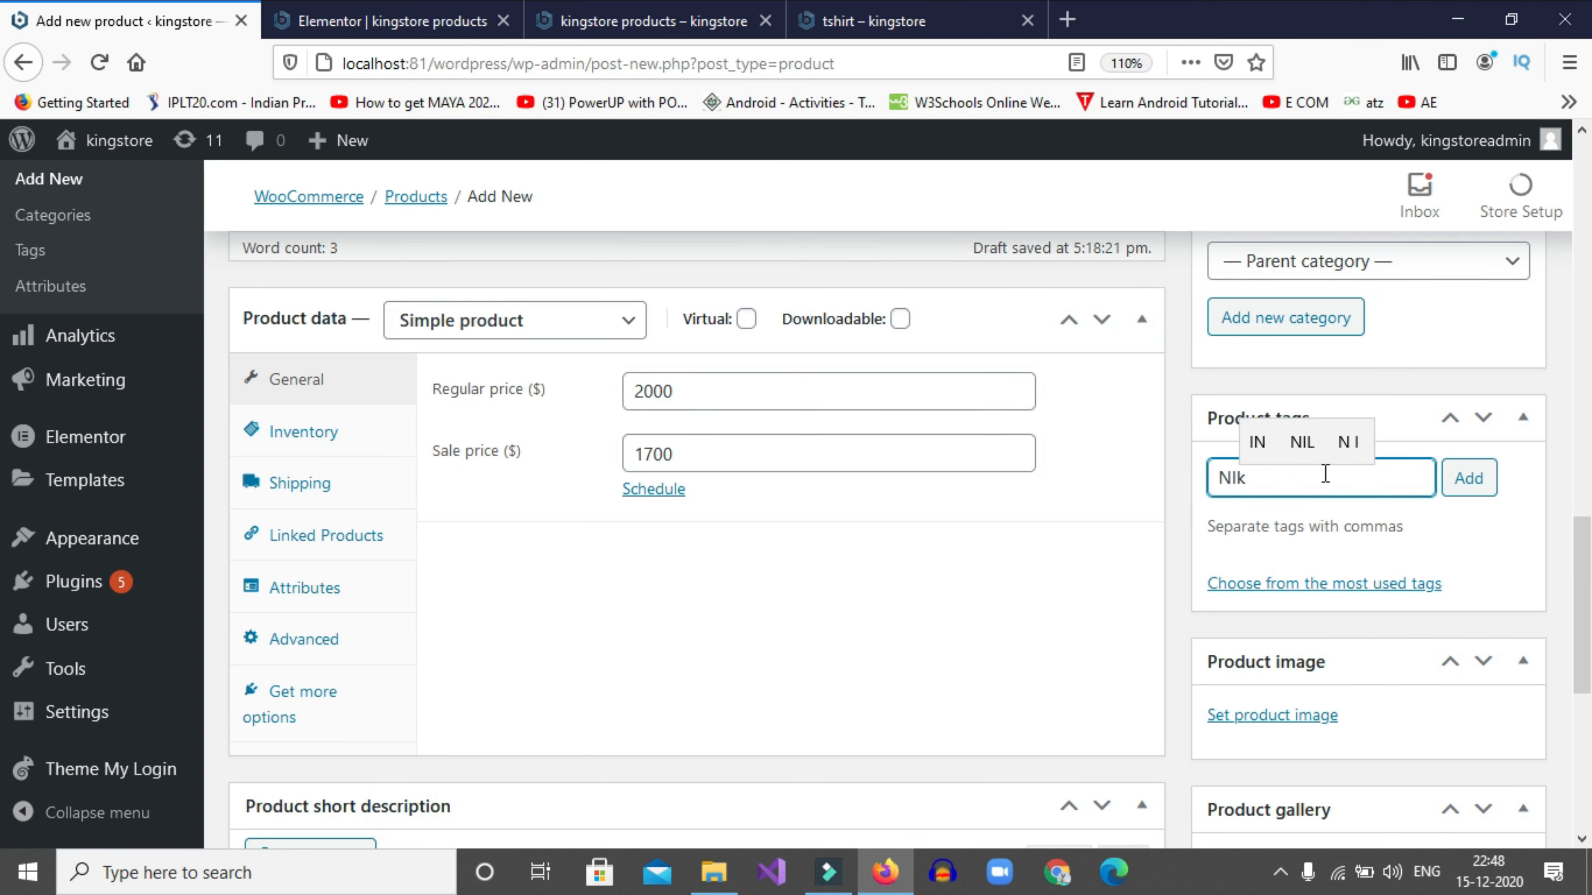
{"action": "type", "text": "e shoe"}
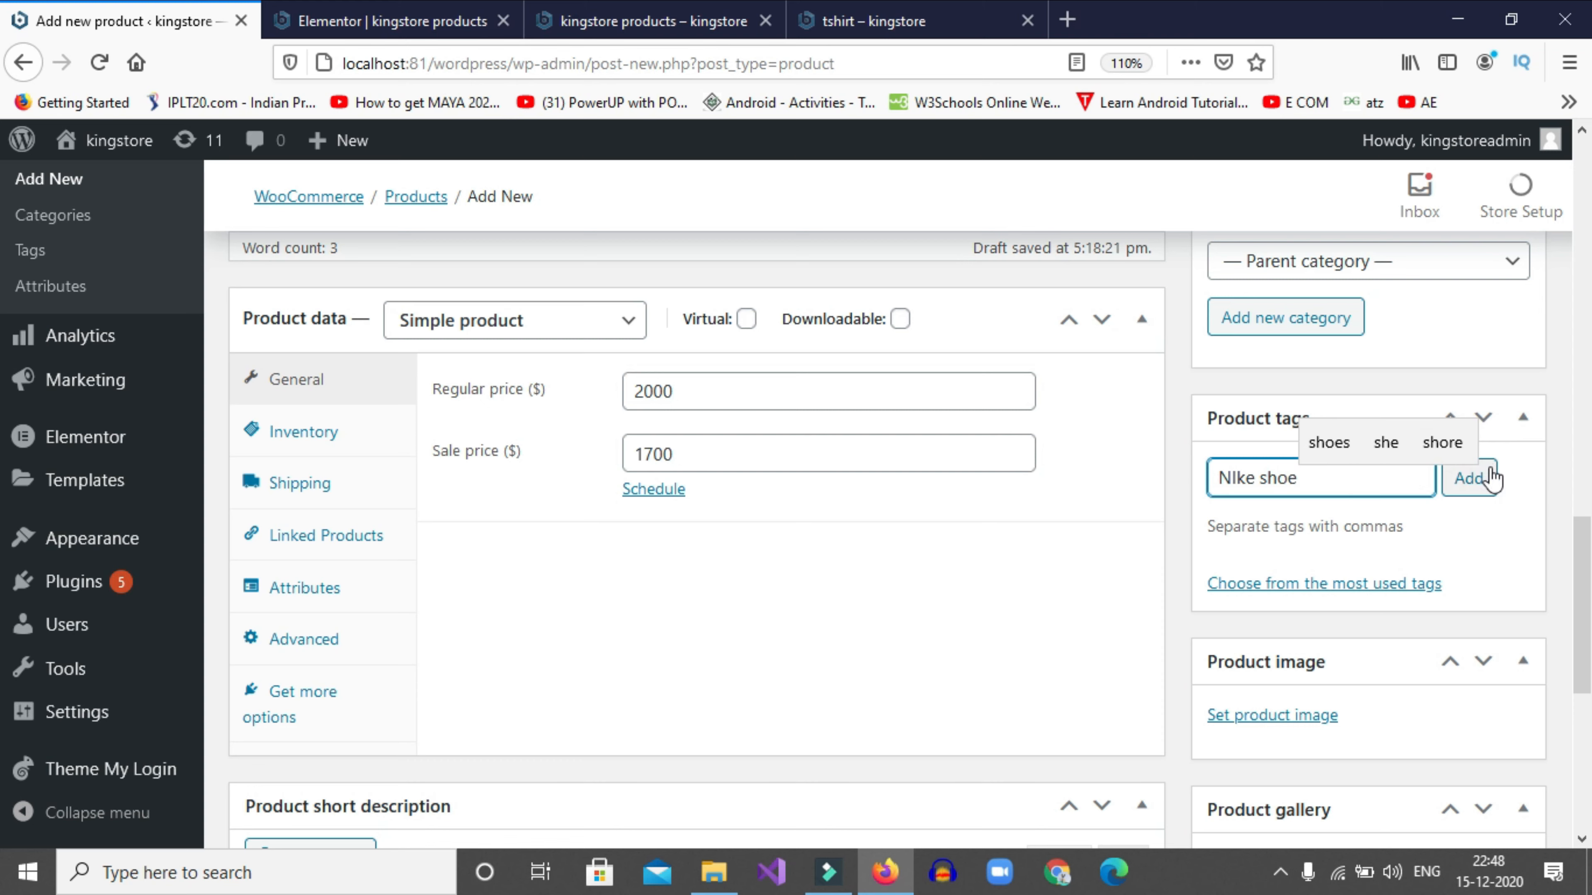
{"action": "left_click", "coordinate": [1484, 479]}
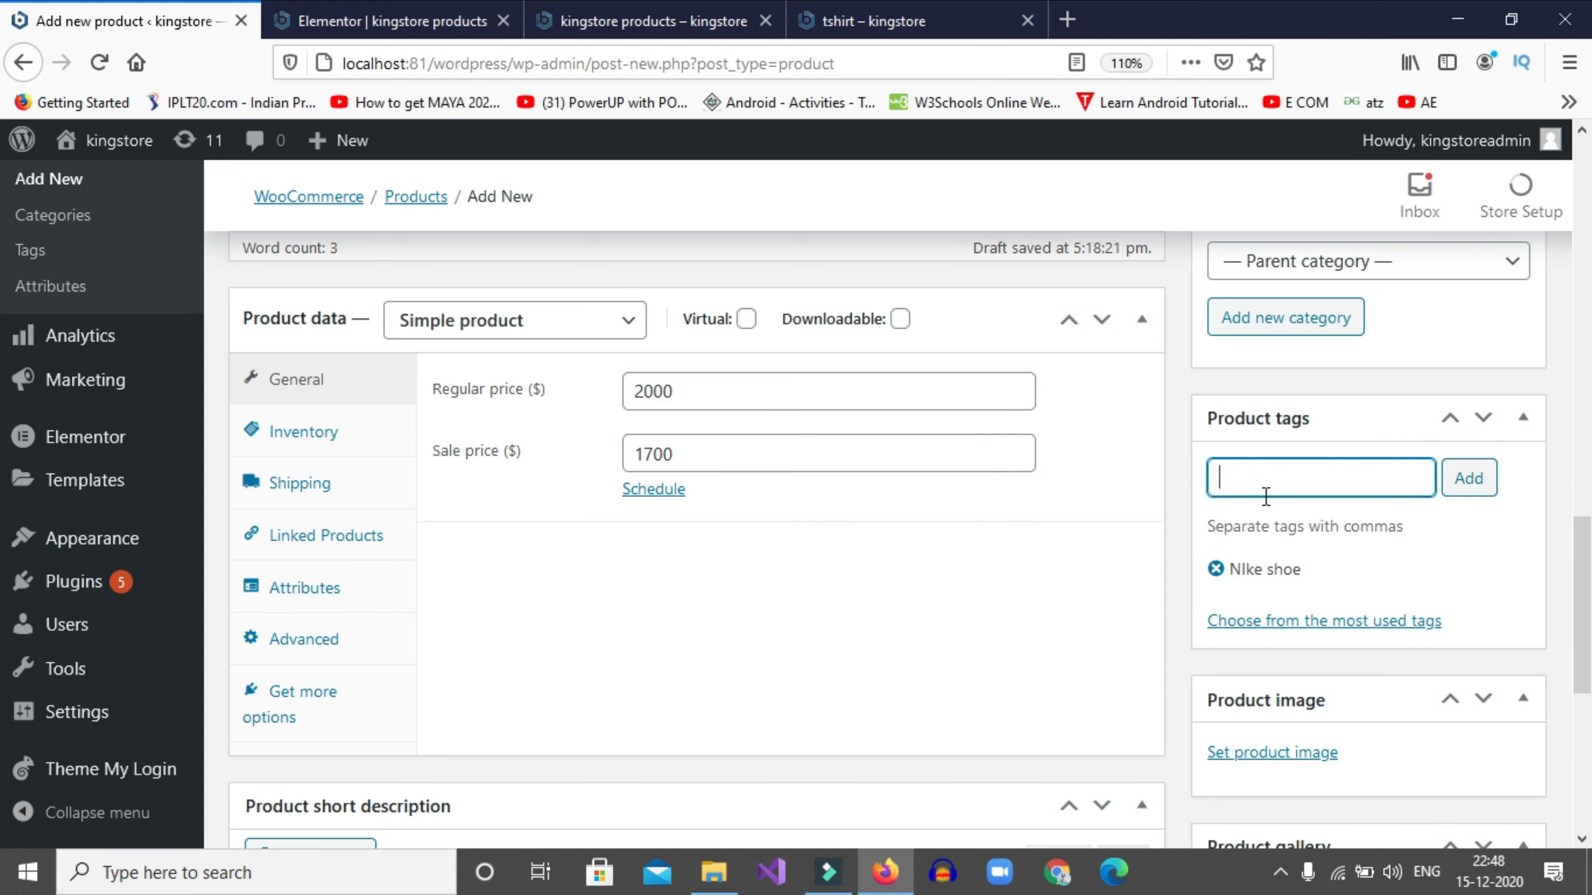
Add the product tag "Blue Nike shoes"
{"action": "left_click", "coordinate": [1262, 487]}
{"action": "type", "text": "Bl"}
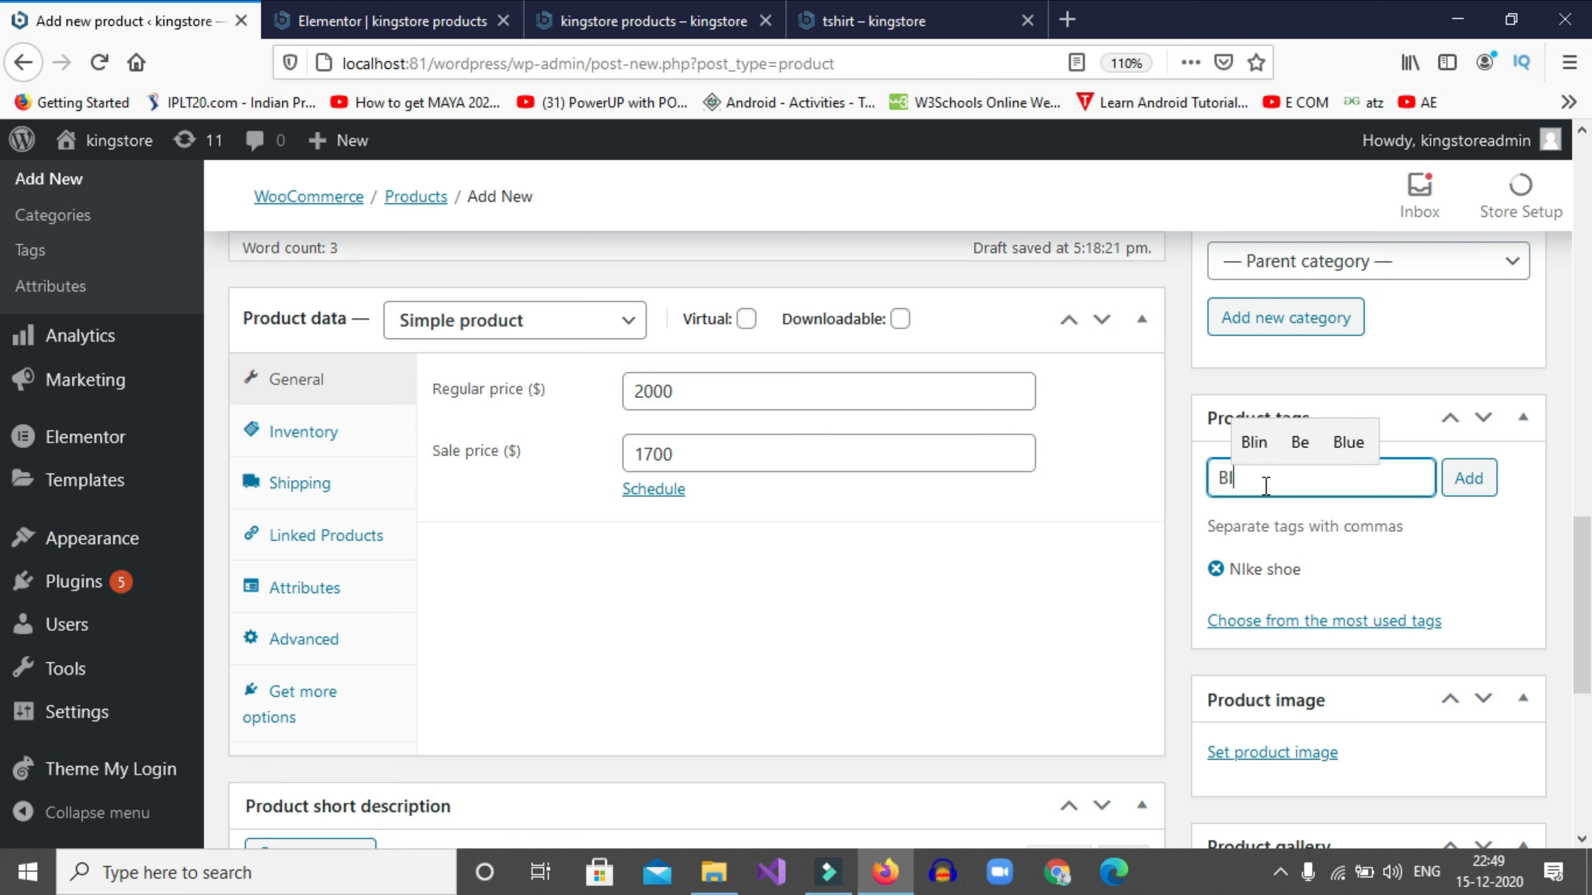
{"action": "type", "text": "ue Nike"}
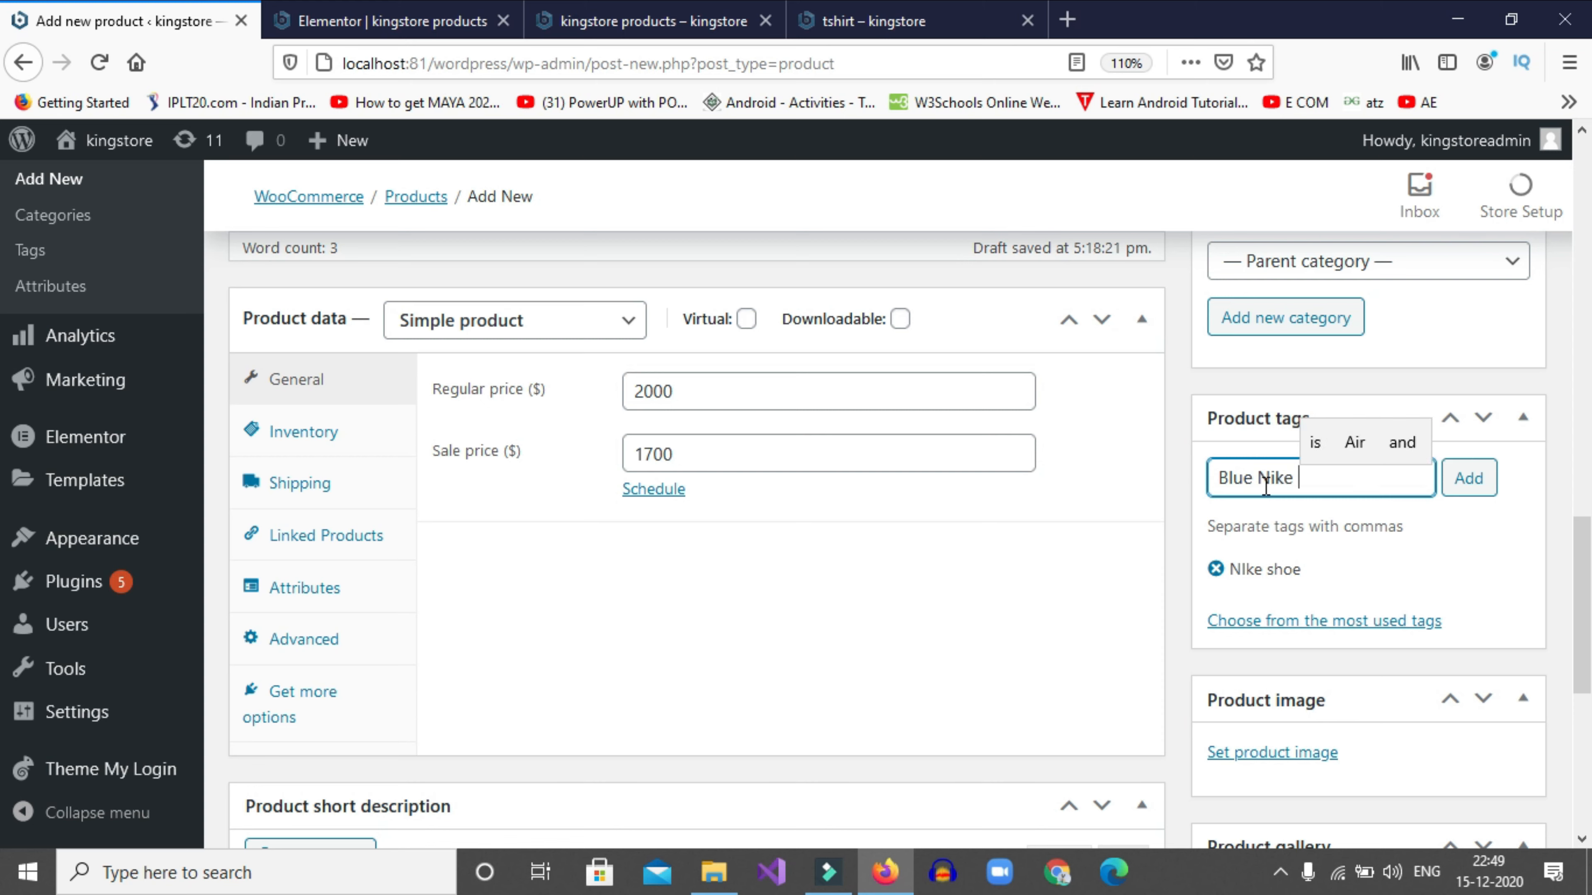
{"action": "type", "text": " shoes"}
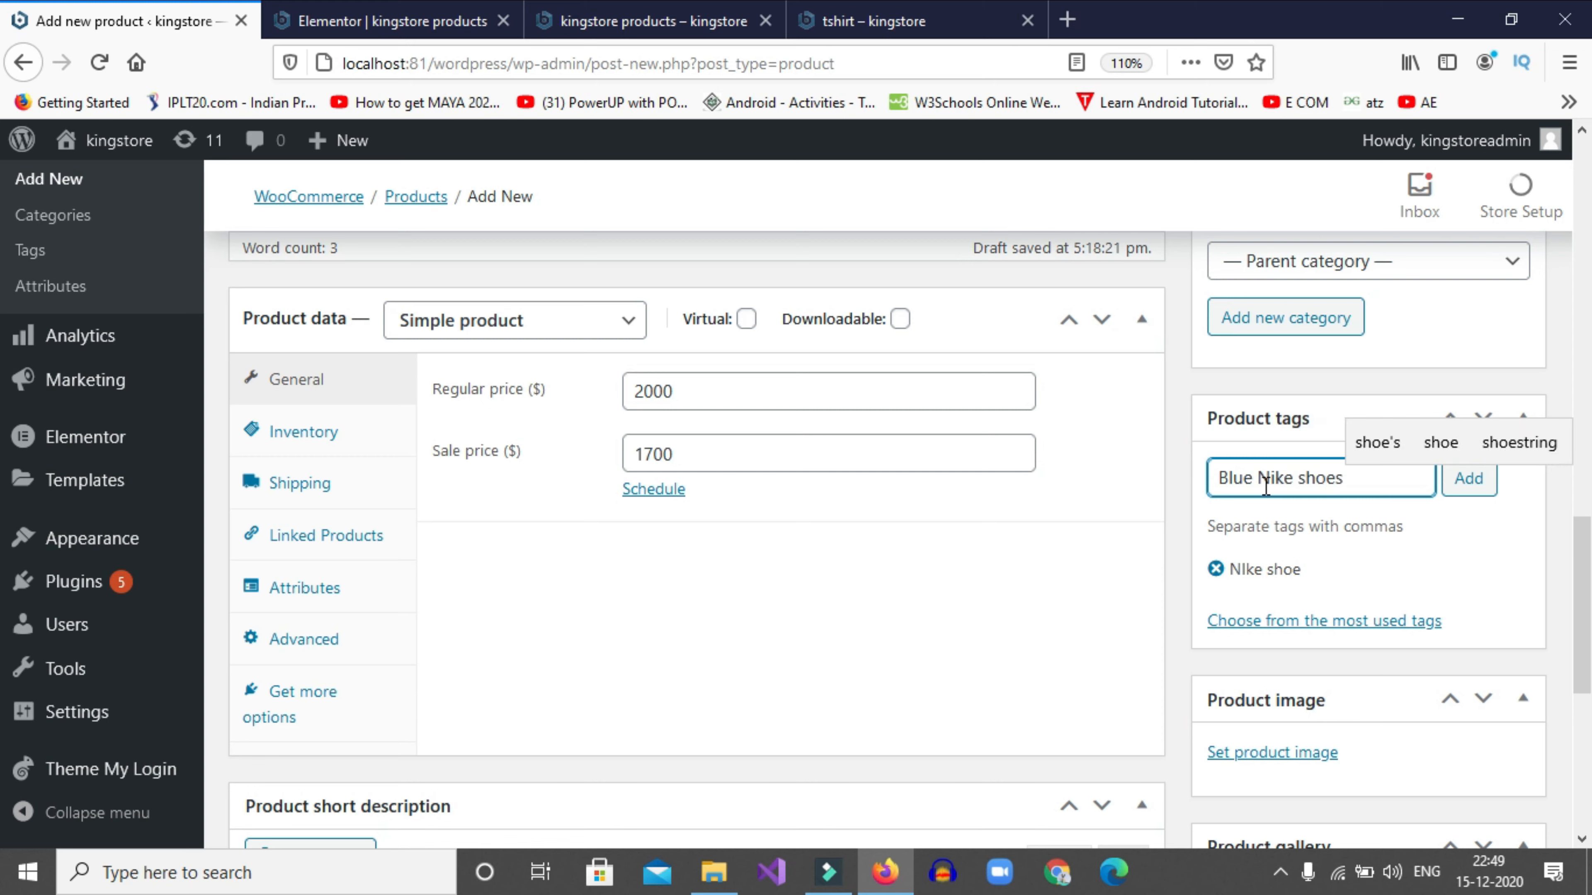
{"action": "left_click", "coordinate": [1467, 480]}
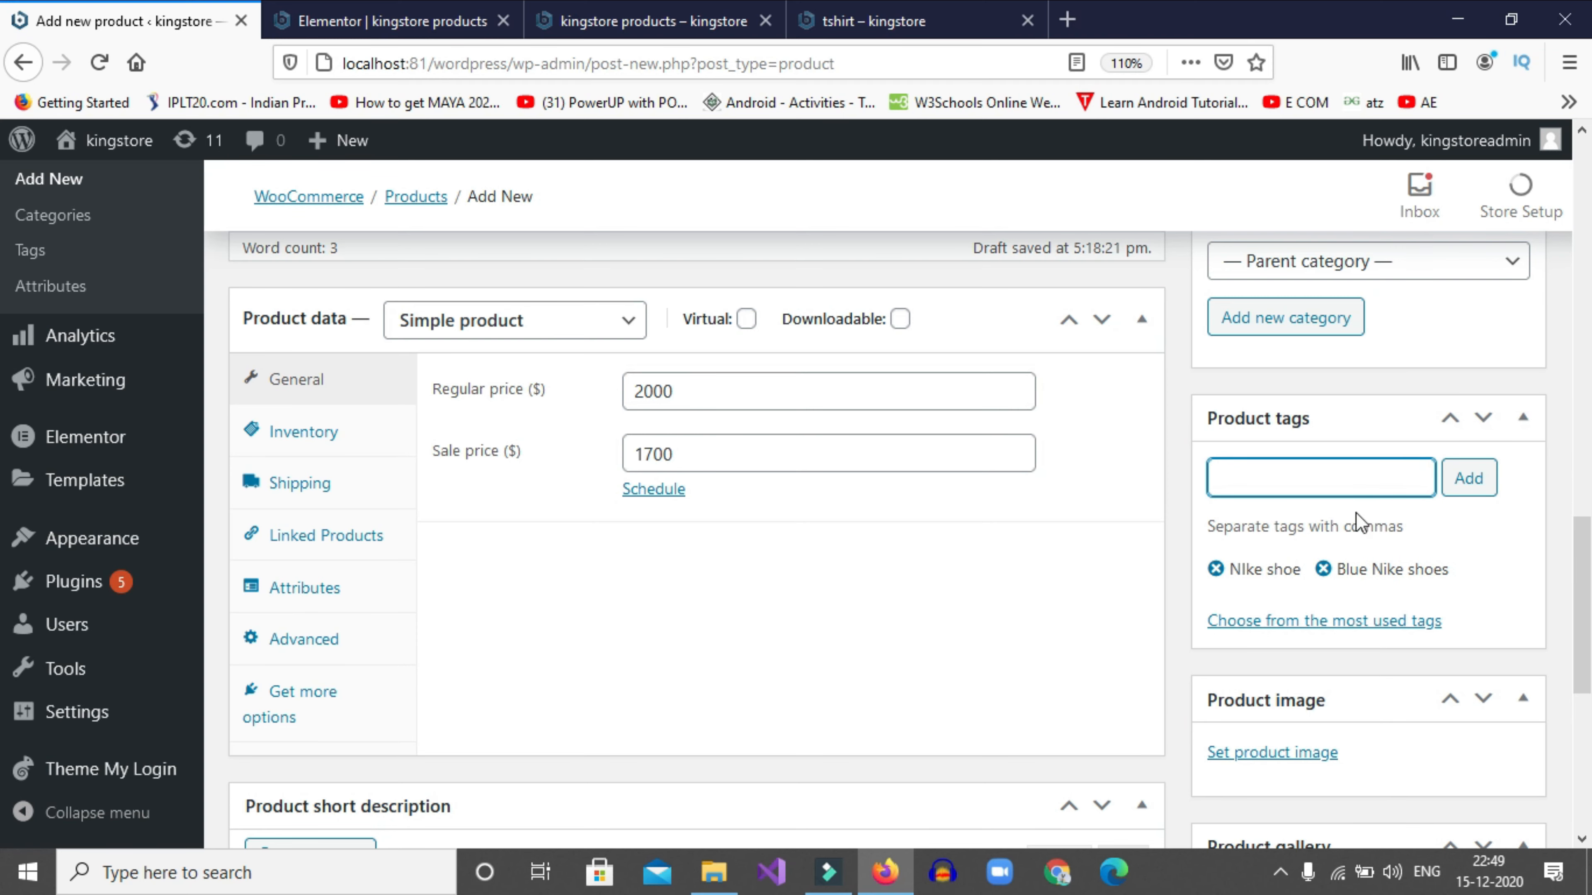
Upload "blue nike show vertical view.jpg" from the kingstore products folder in Pictures for use as the product image
{"action": "scroll", "coordinate": [1358, 527], "scroll_direction": "down", "scroll_amount": 2}
{"action": "scroll", "coordinate": [1357, 533], "scroll_direction": "down", "scroll_amount": 3}
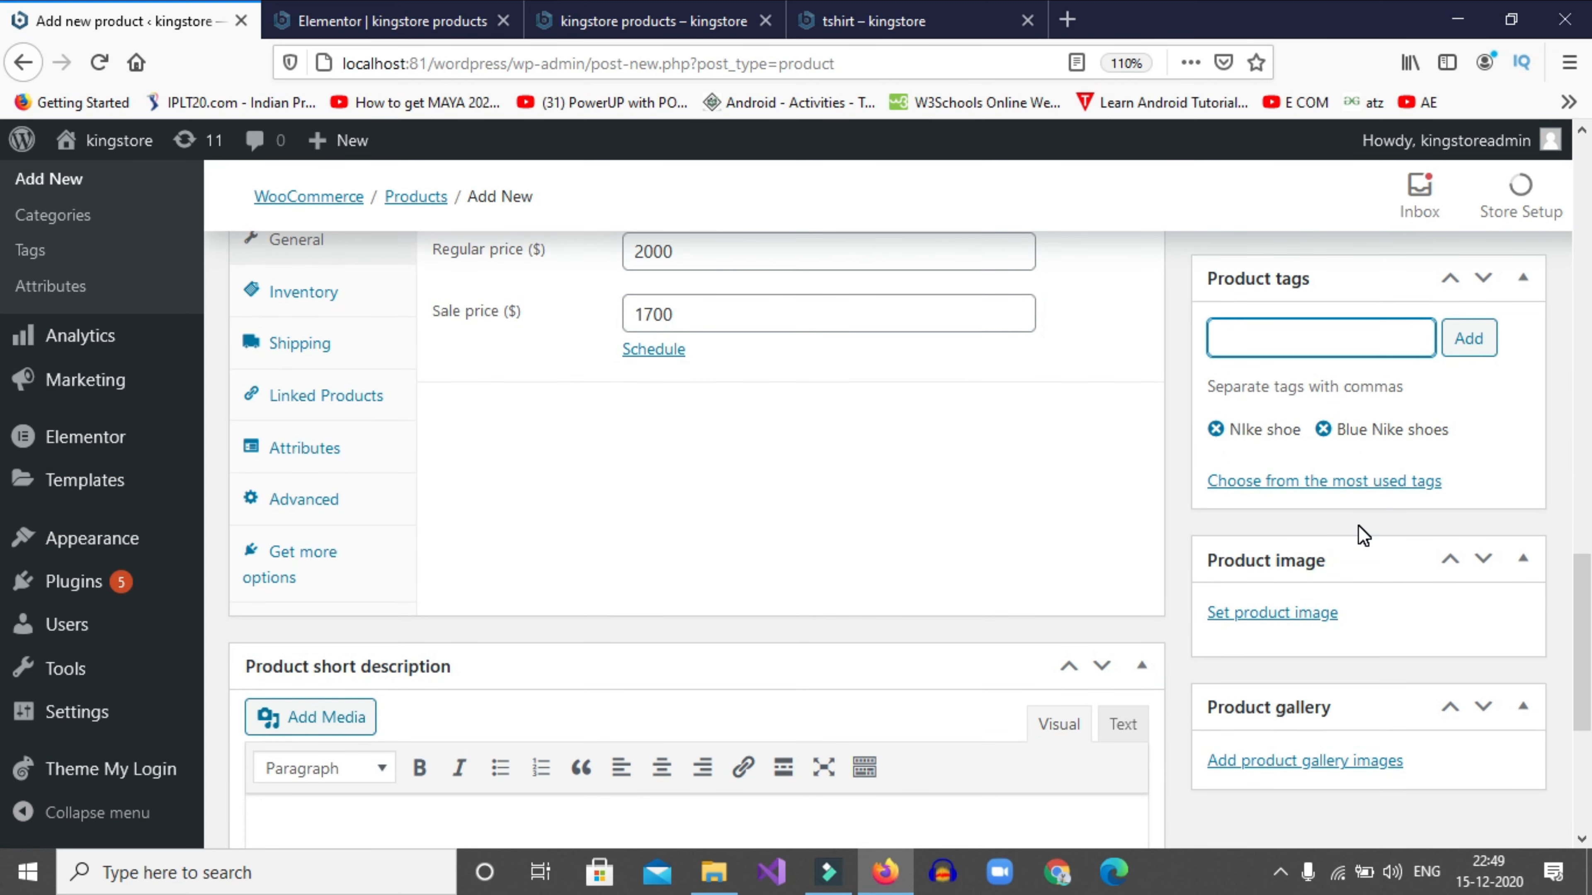
{"action": "scroll", "coordinate": [1439, 479], "scroll_direction": "down", "scroll_amount": 2}
{"action": "scroll", "coordinate": [1438, 480], "scroll_direction": "down", "scroll_amount": 3}
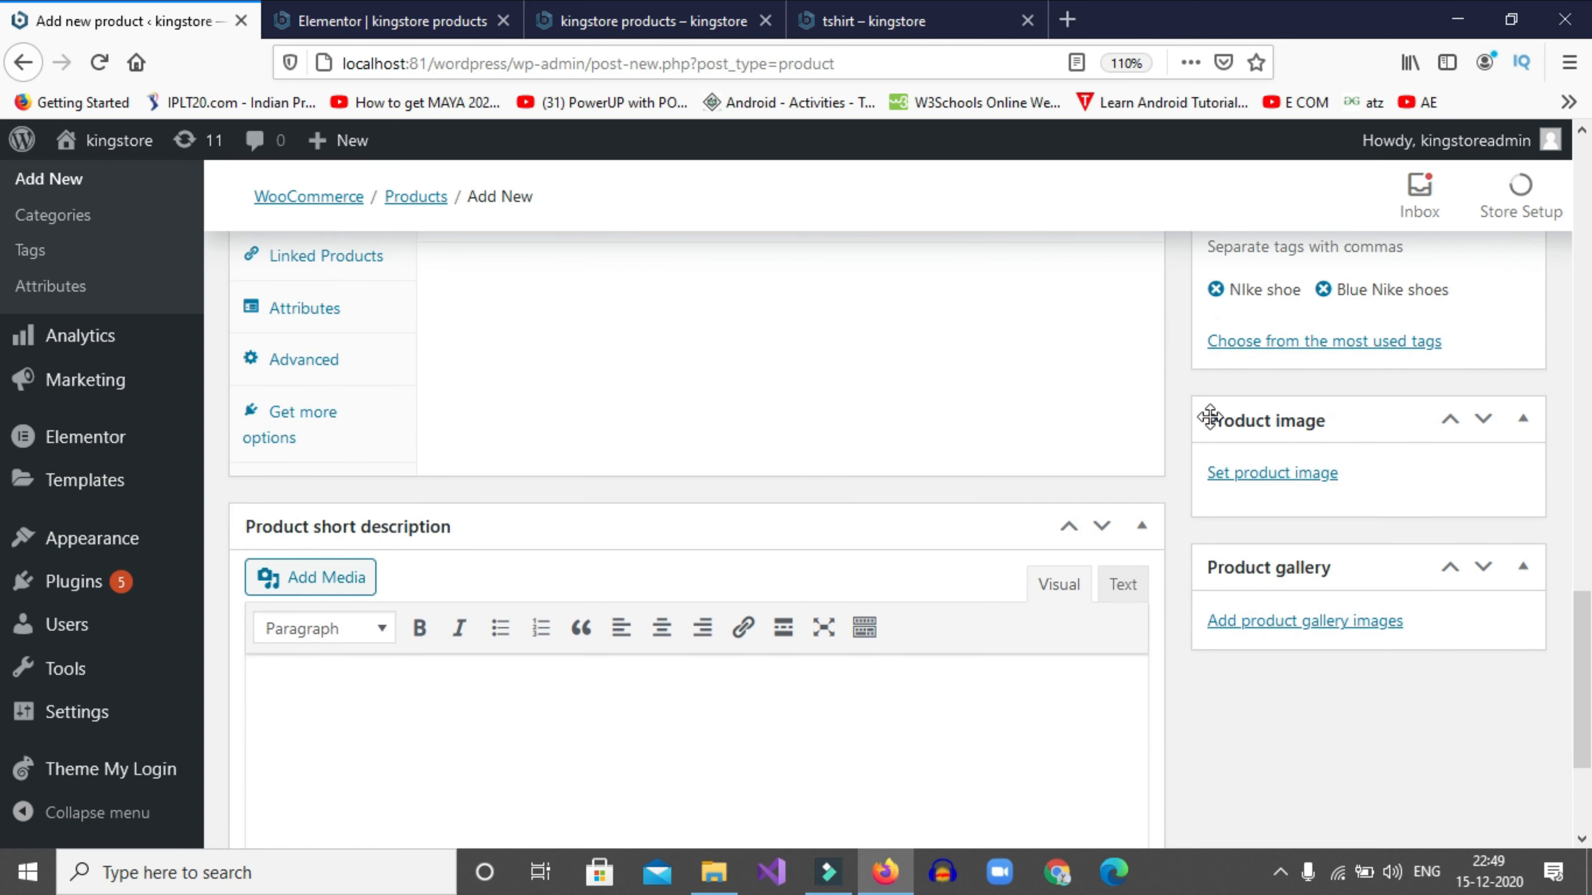
{"action": "left_click", "coordinate": [1282, 475]}
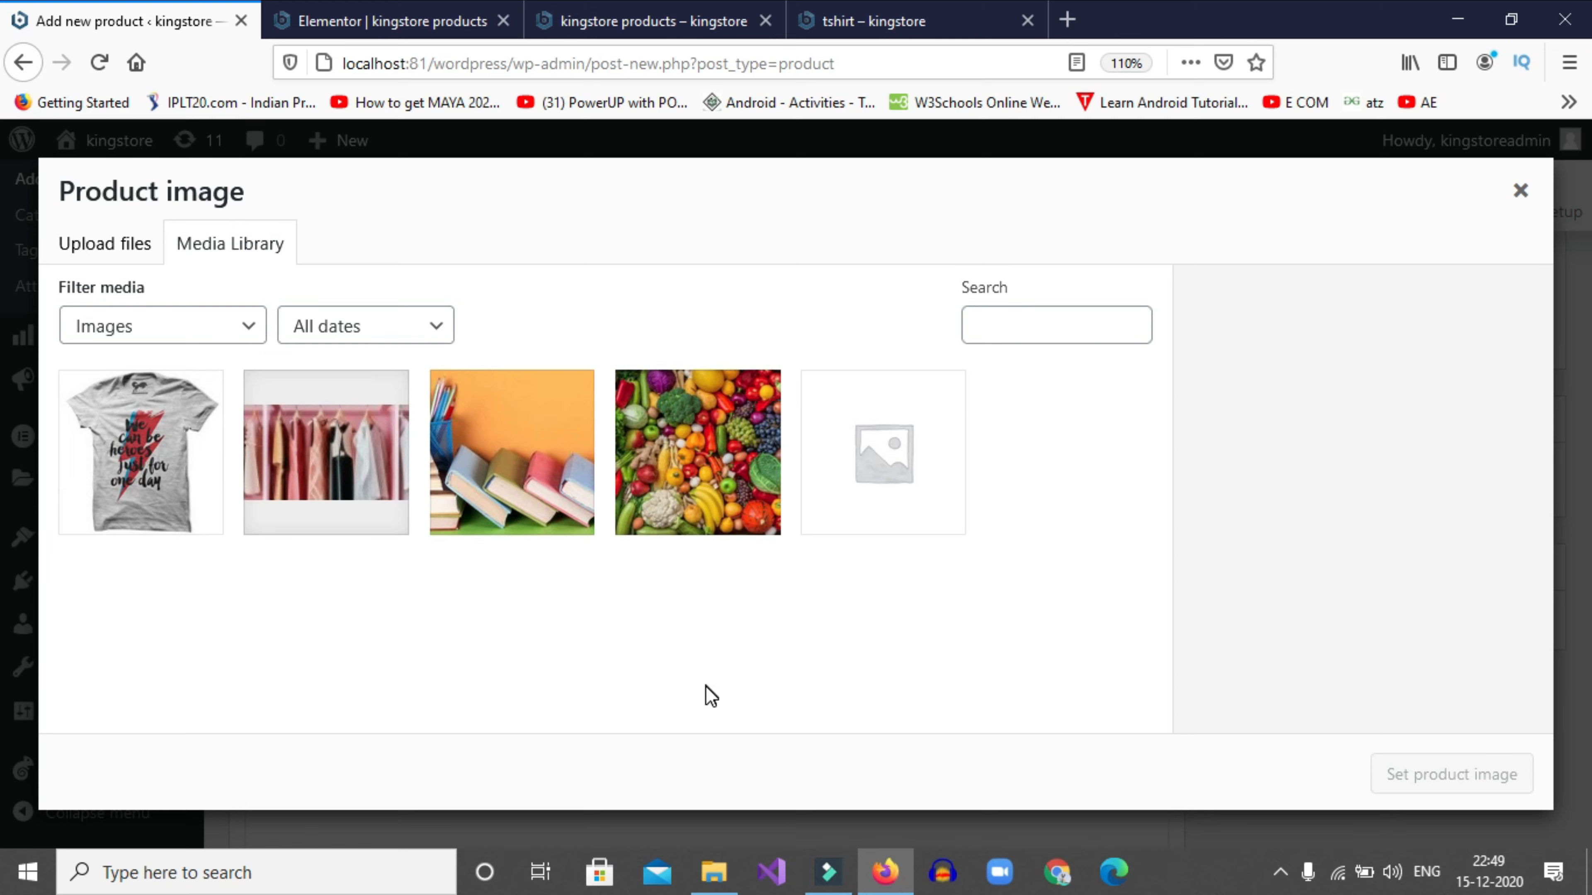
{"action": "left_click", "coordinate": [119, 246]}
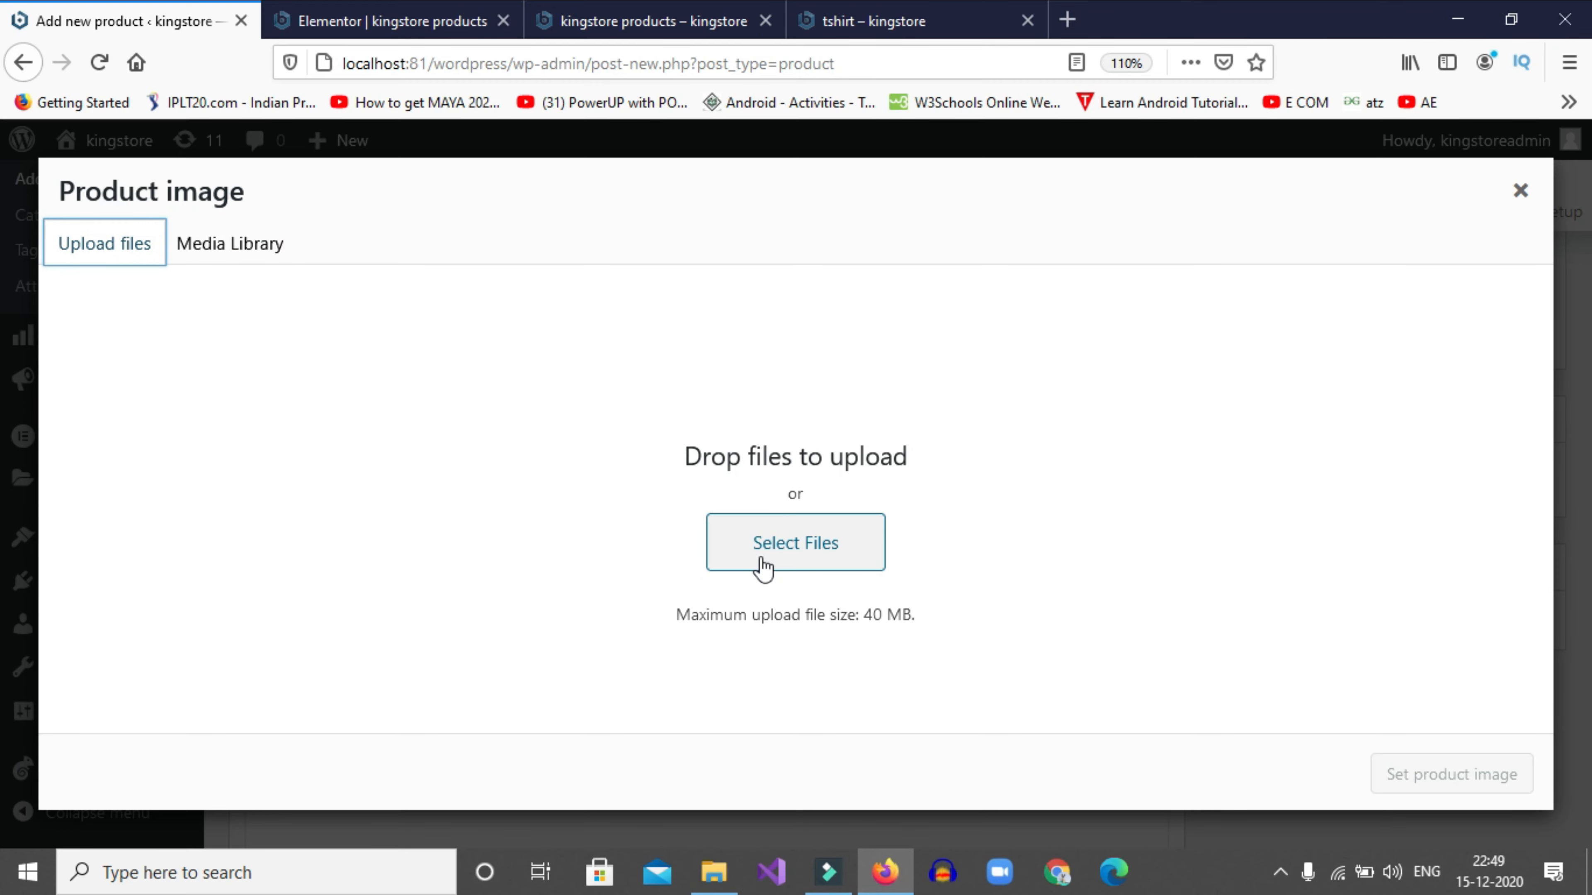
{"action": "left_click", "coordinate": [760, 551]}
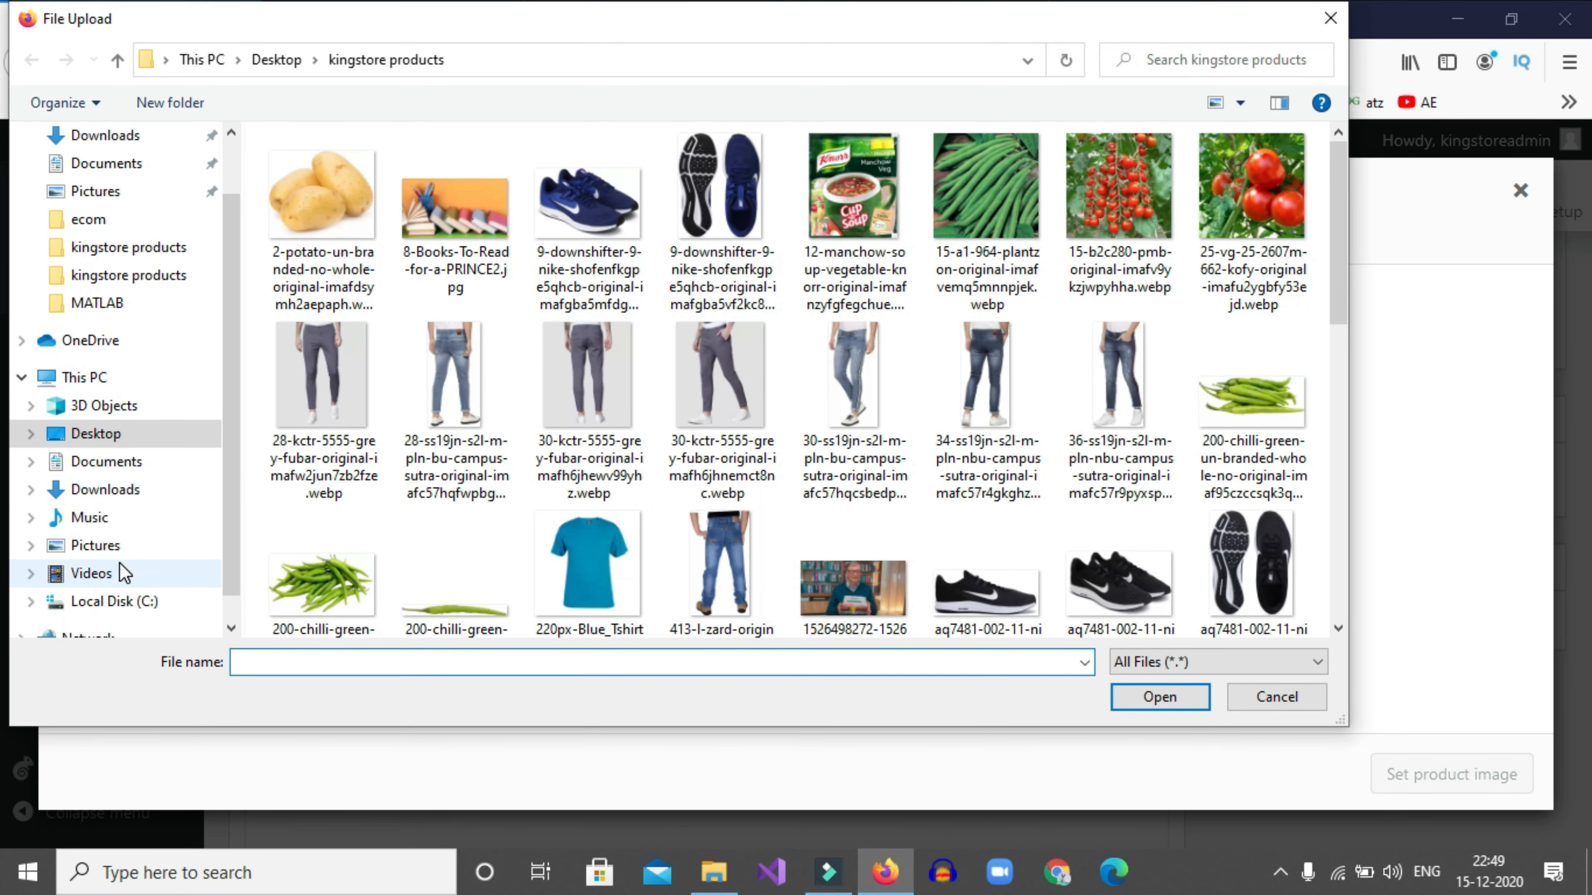
{"action": "left_click", "coordinate": [118, 551]}
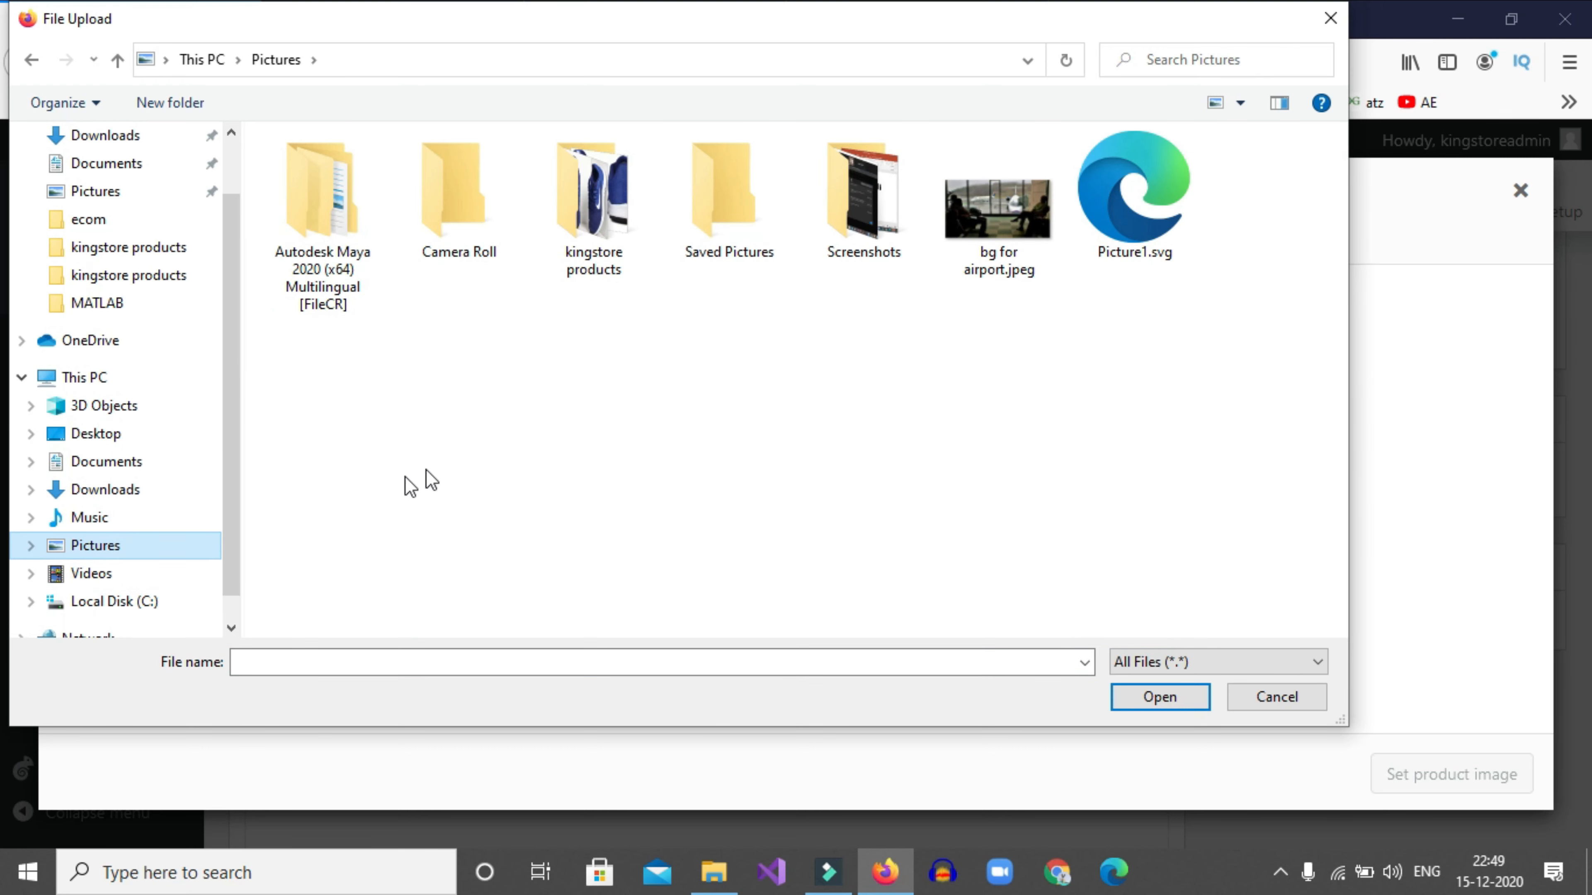
{"action": "double_click", "coordinate": [589, 210]}
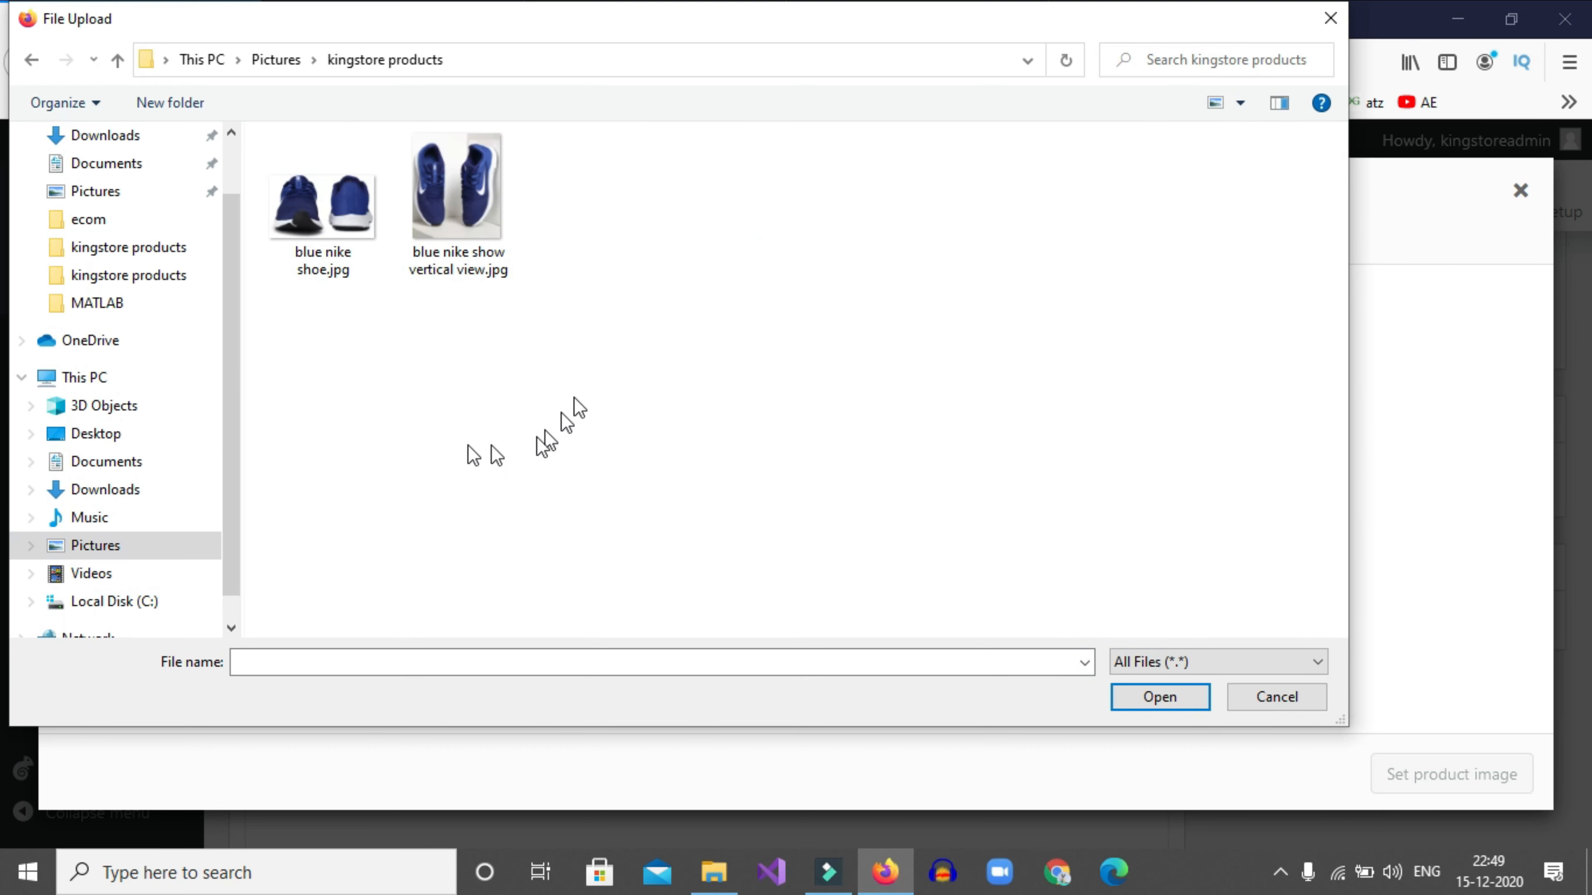
{"action": "left_click", "coordinate": [460, 202]}
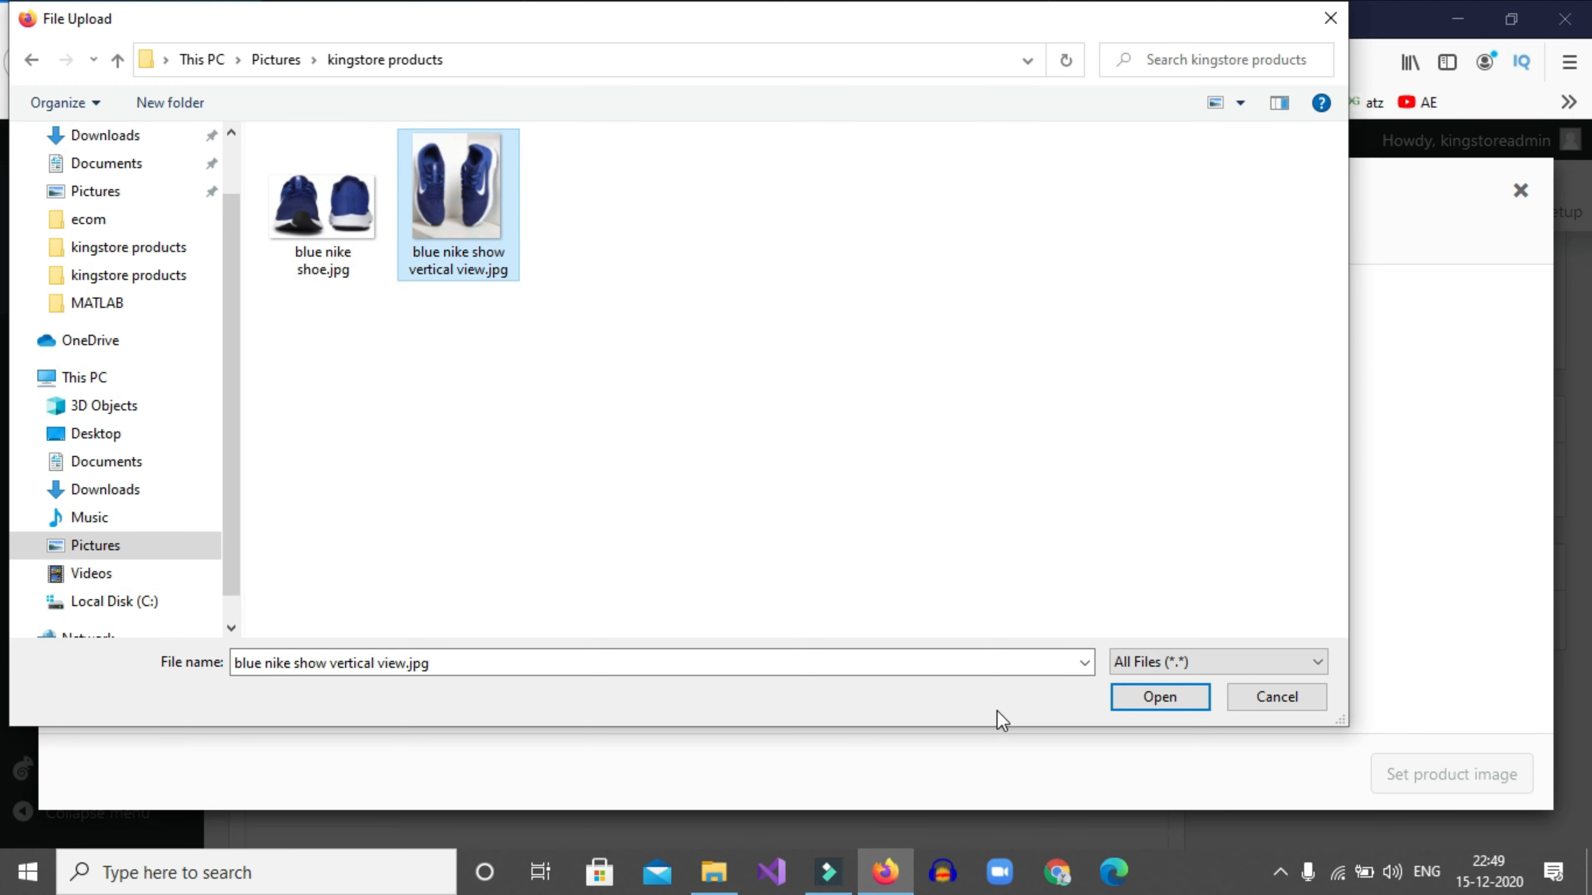
{"action": "left_click", "coordinate": [1158, 698]}
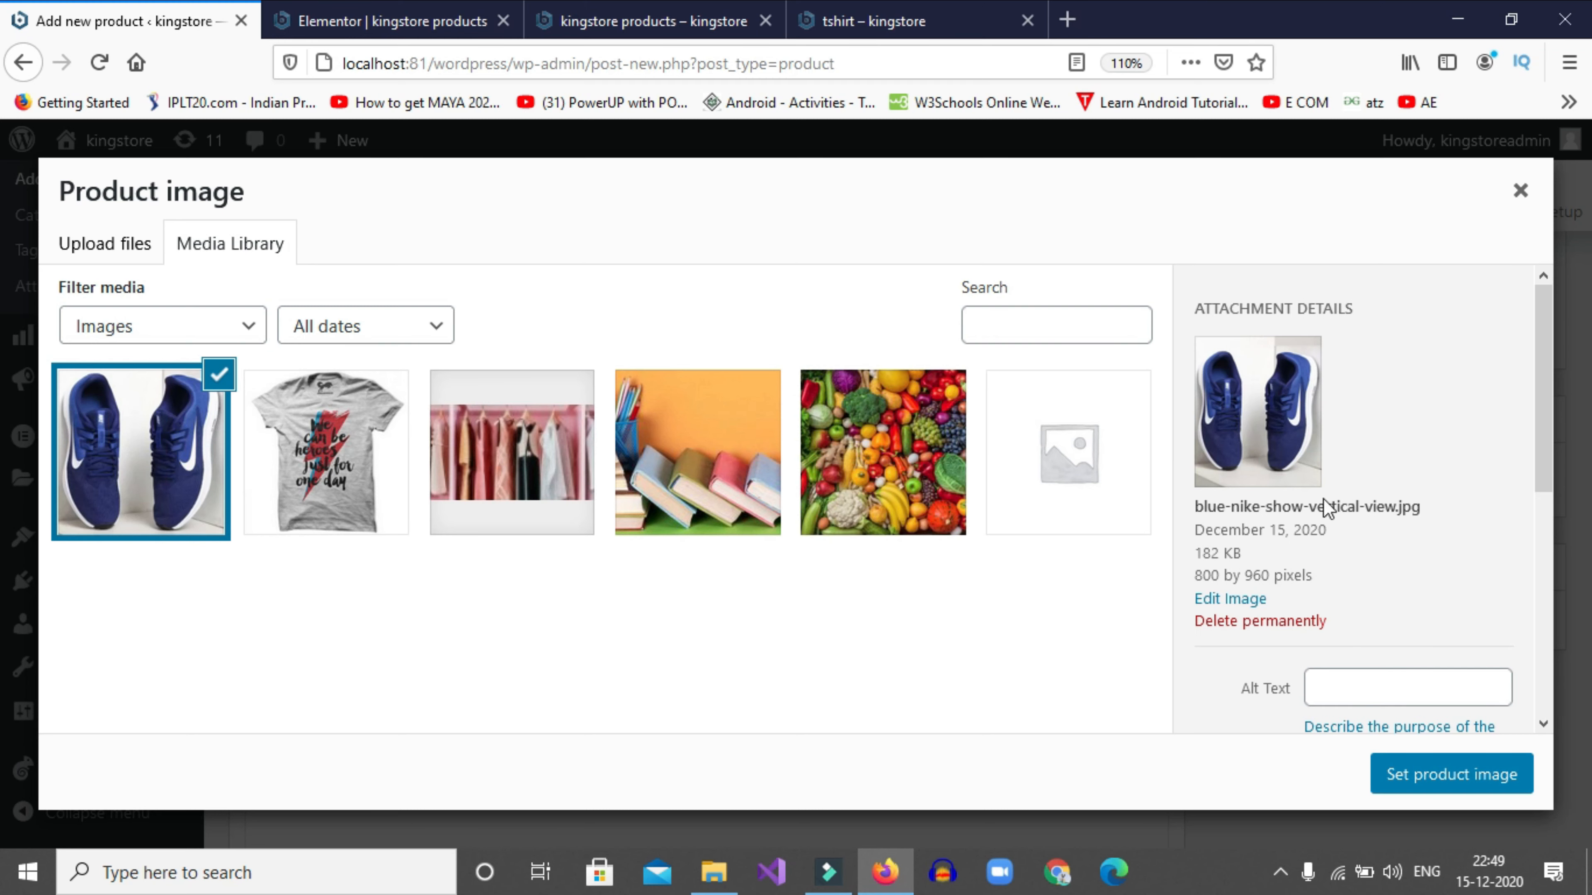
Give the uploaded shoe image the alt text "Blue Nike shoe" and set it as the product image
{"action": "scroll", "coordinate": [1347, 700], "scroll_direction": "down", "scroll_amount": 3}
{"action": "scroll", "coordinate": [1296, 497], "scroll_direction": "up", "scroll_amount": 3}
{"action": "left_click", "coordinate": [1355, 688]}
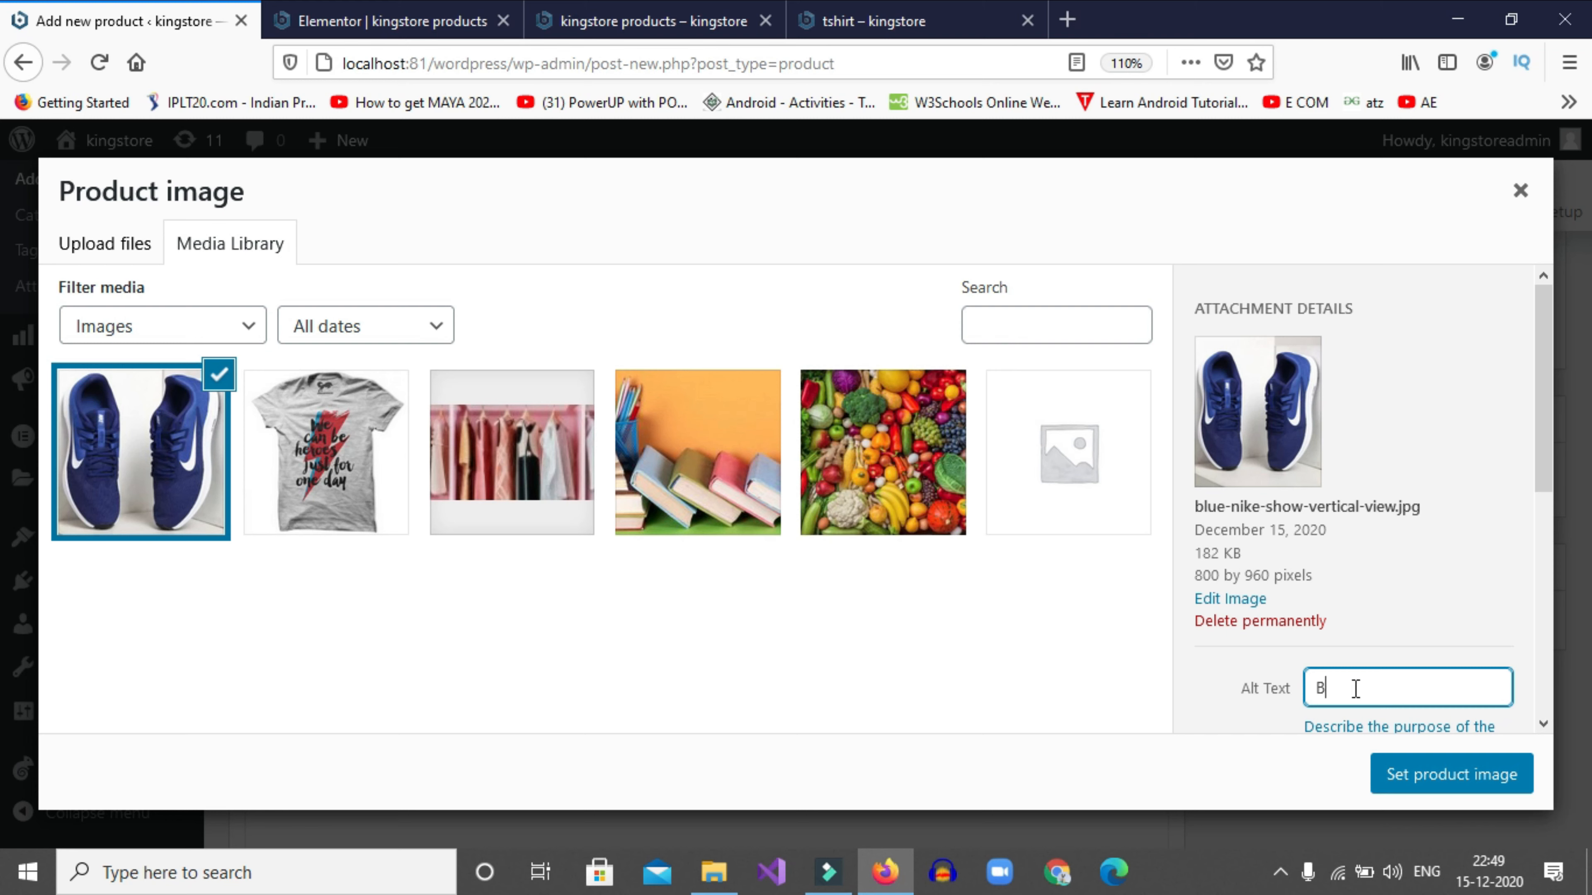
{"action": "type", "text": "Blue "}
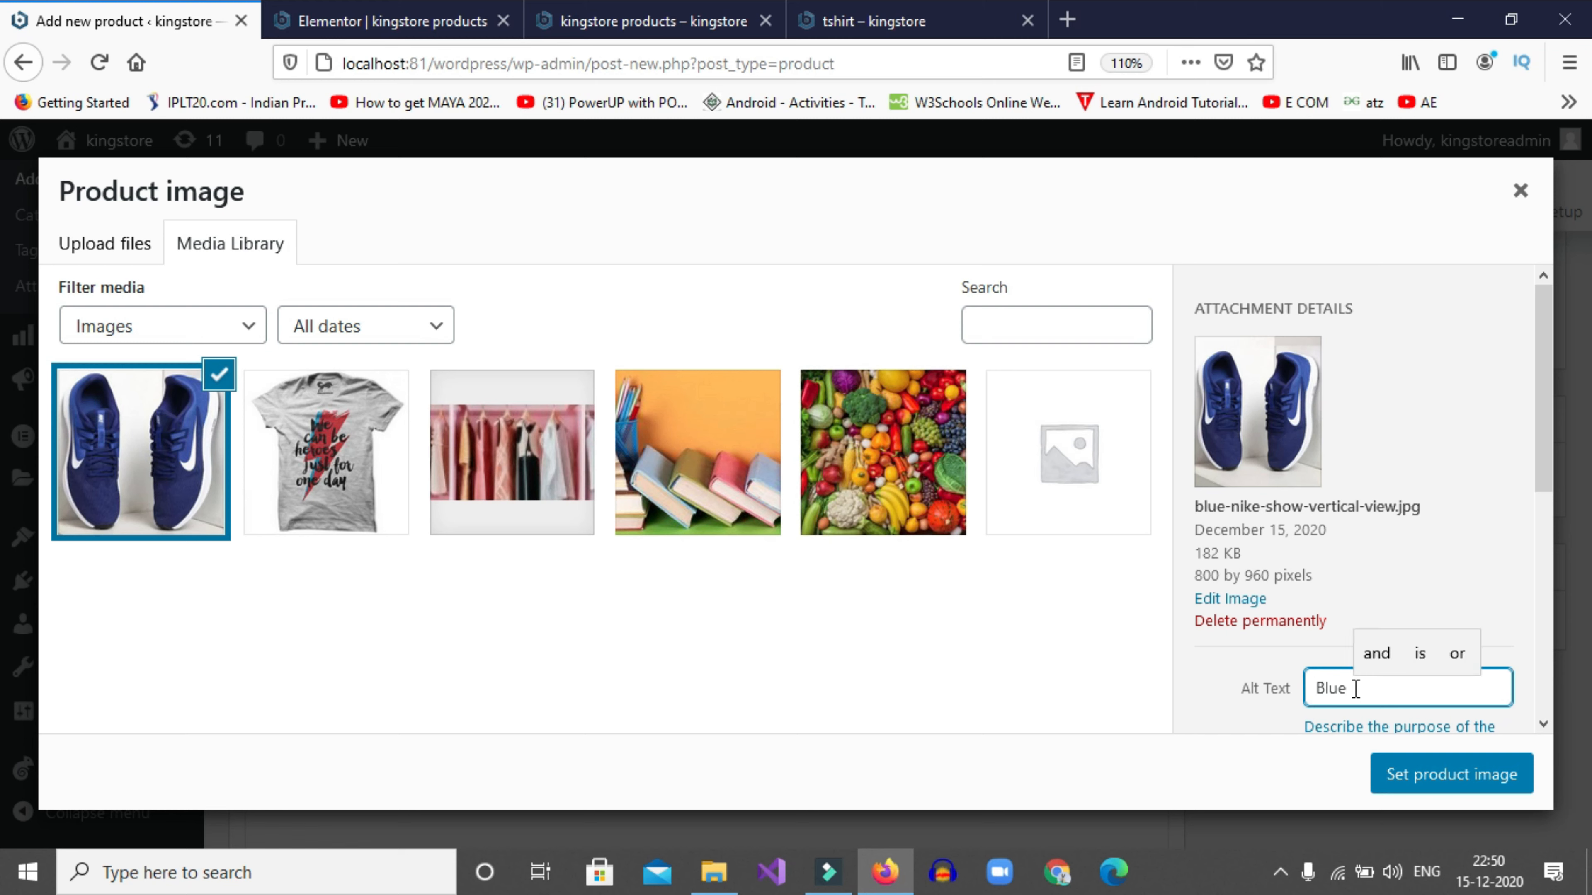
{"action": "type", "text": "Nike show"}
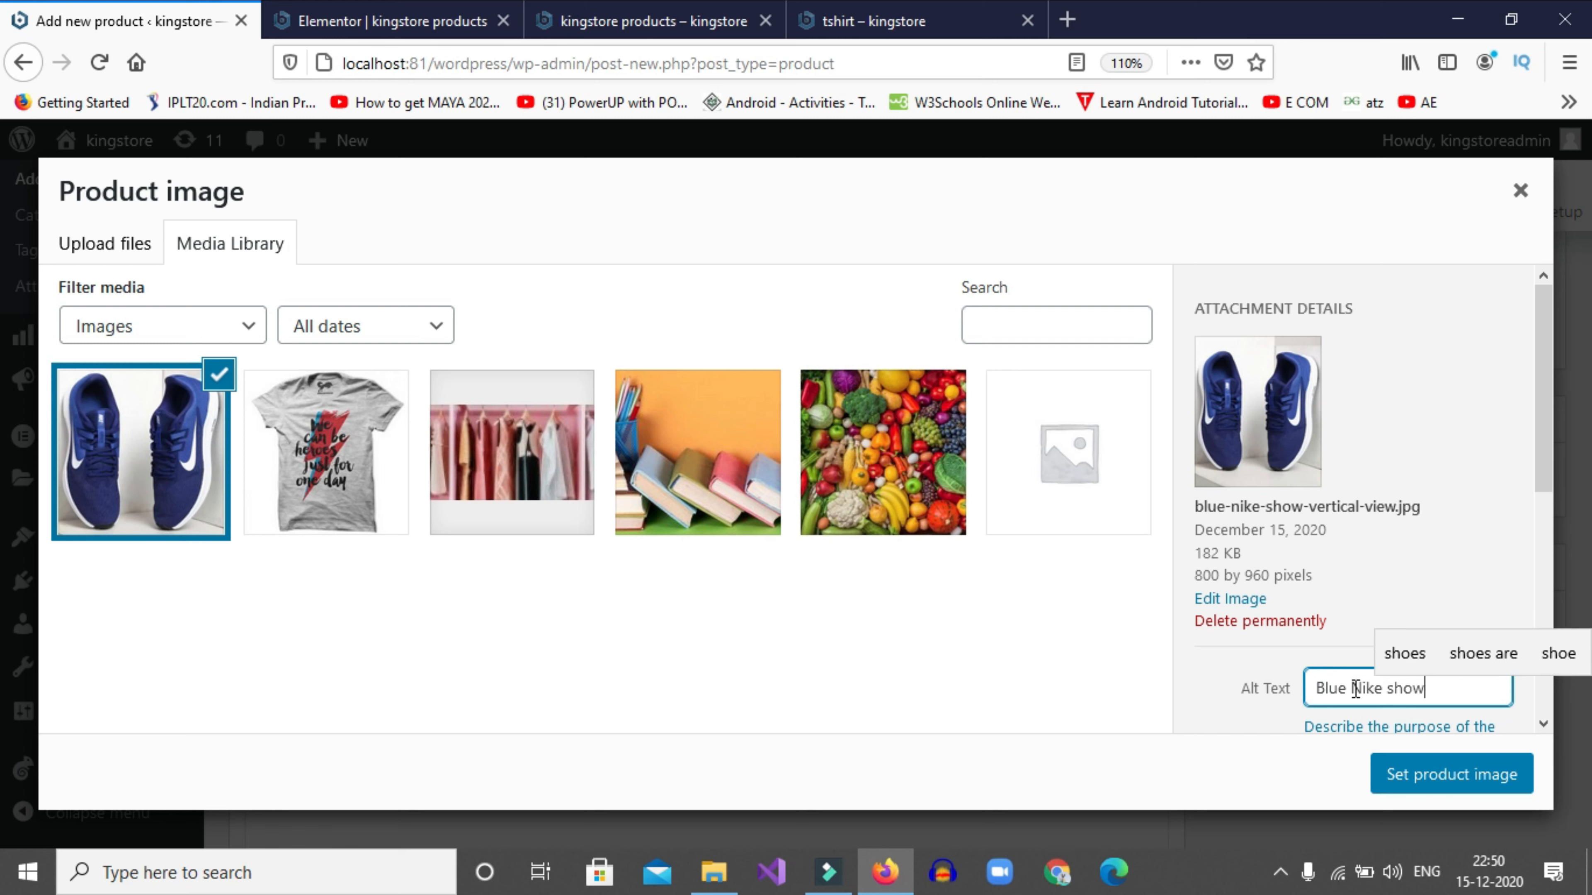
{"action": "key", "text": "BackSpace"}
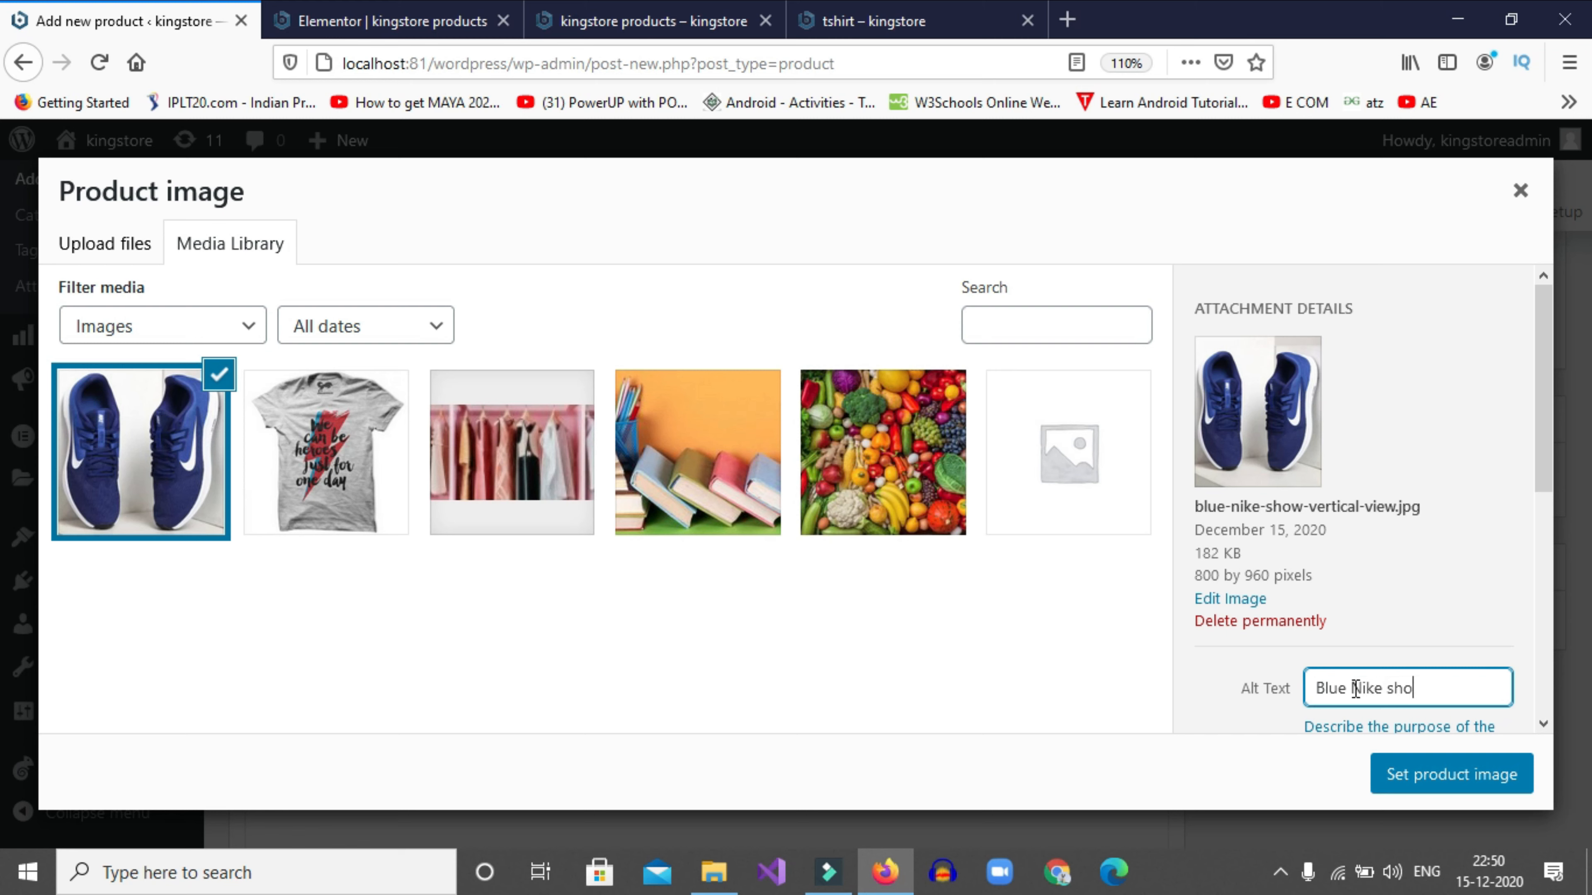
{"action": "type", "text": "shoe"}
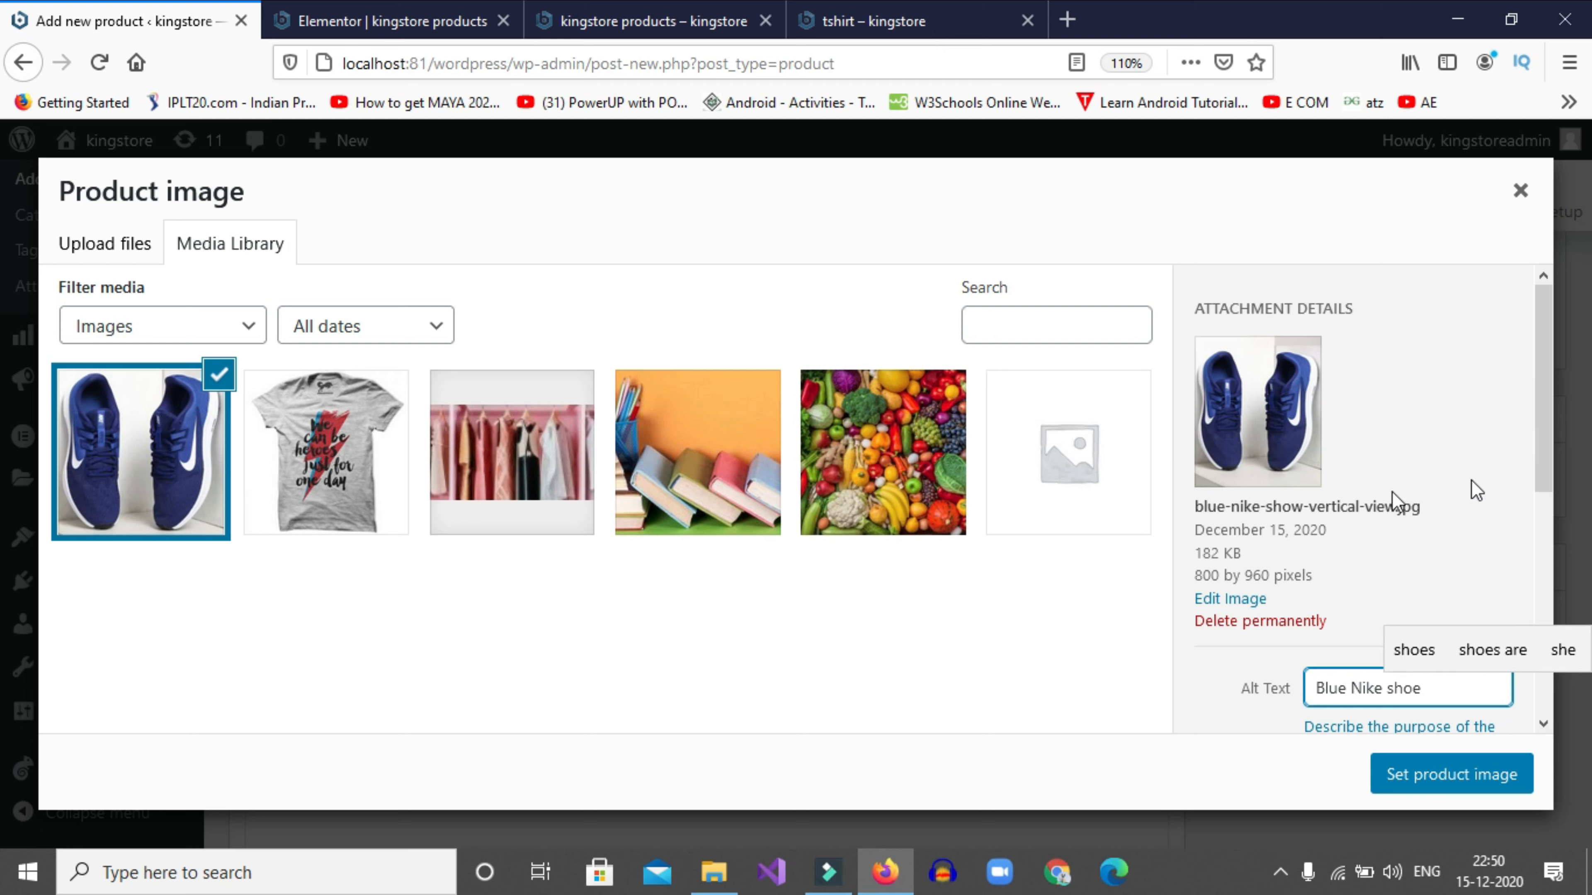
{"action": "scroll", "coordinate": [1392, 491], "scroll_direction": "down", "scroll_amount": 5}
{"action": "scroll", "coordinate": [1392, 499], "scroll_direction": "down", "scroll_amount": 1}
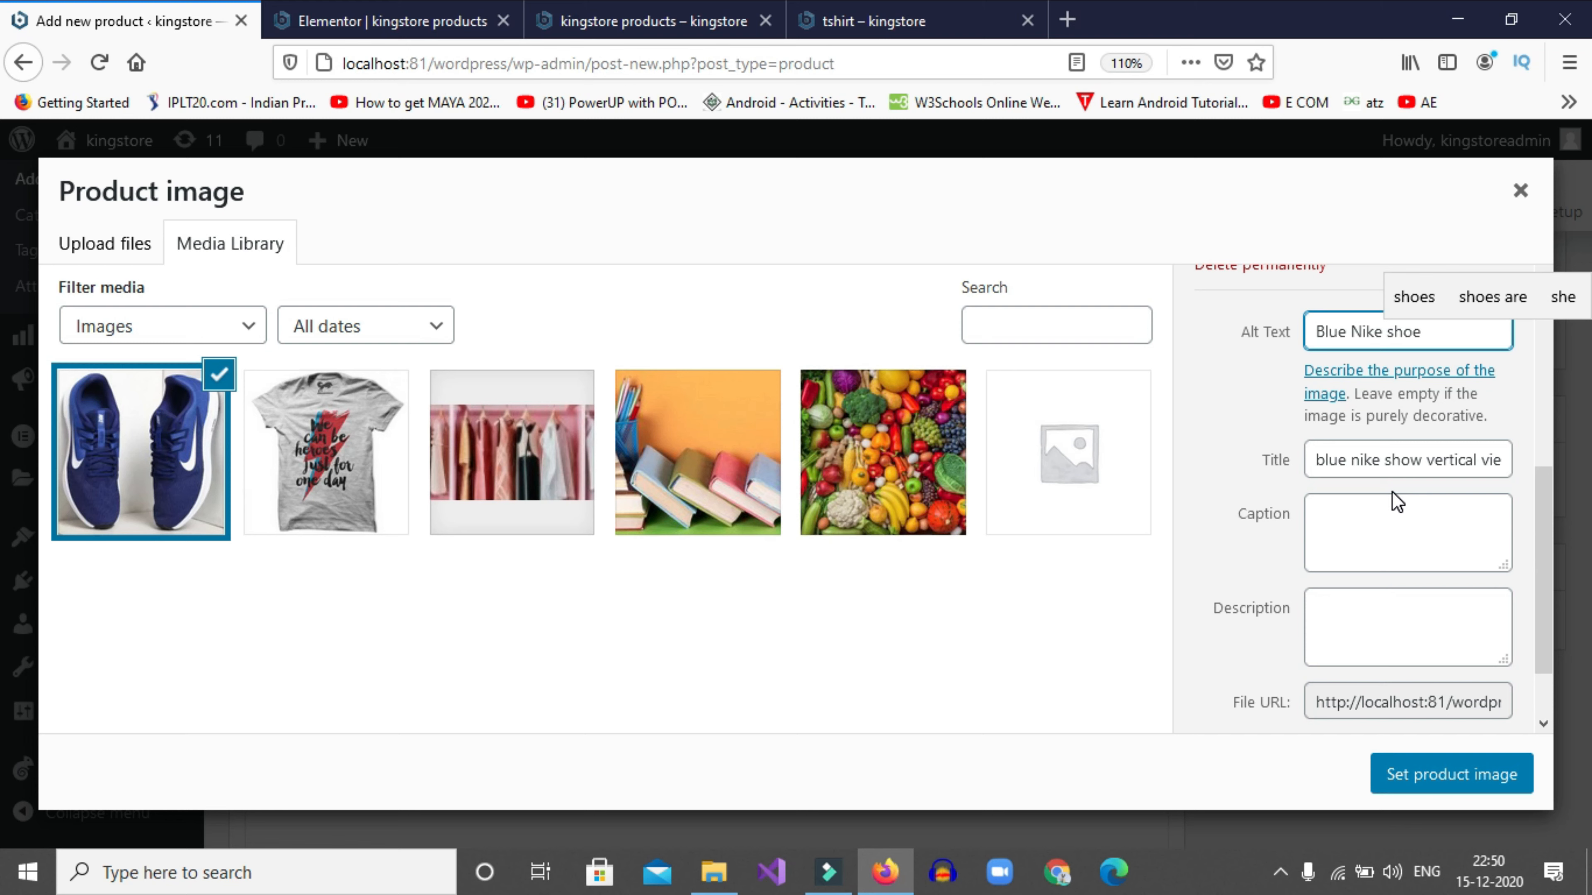
{"action": "scroll", "coordinate": [1394, 503], "scroll_direction": "down", "scroll_amount": 1}
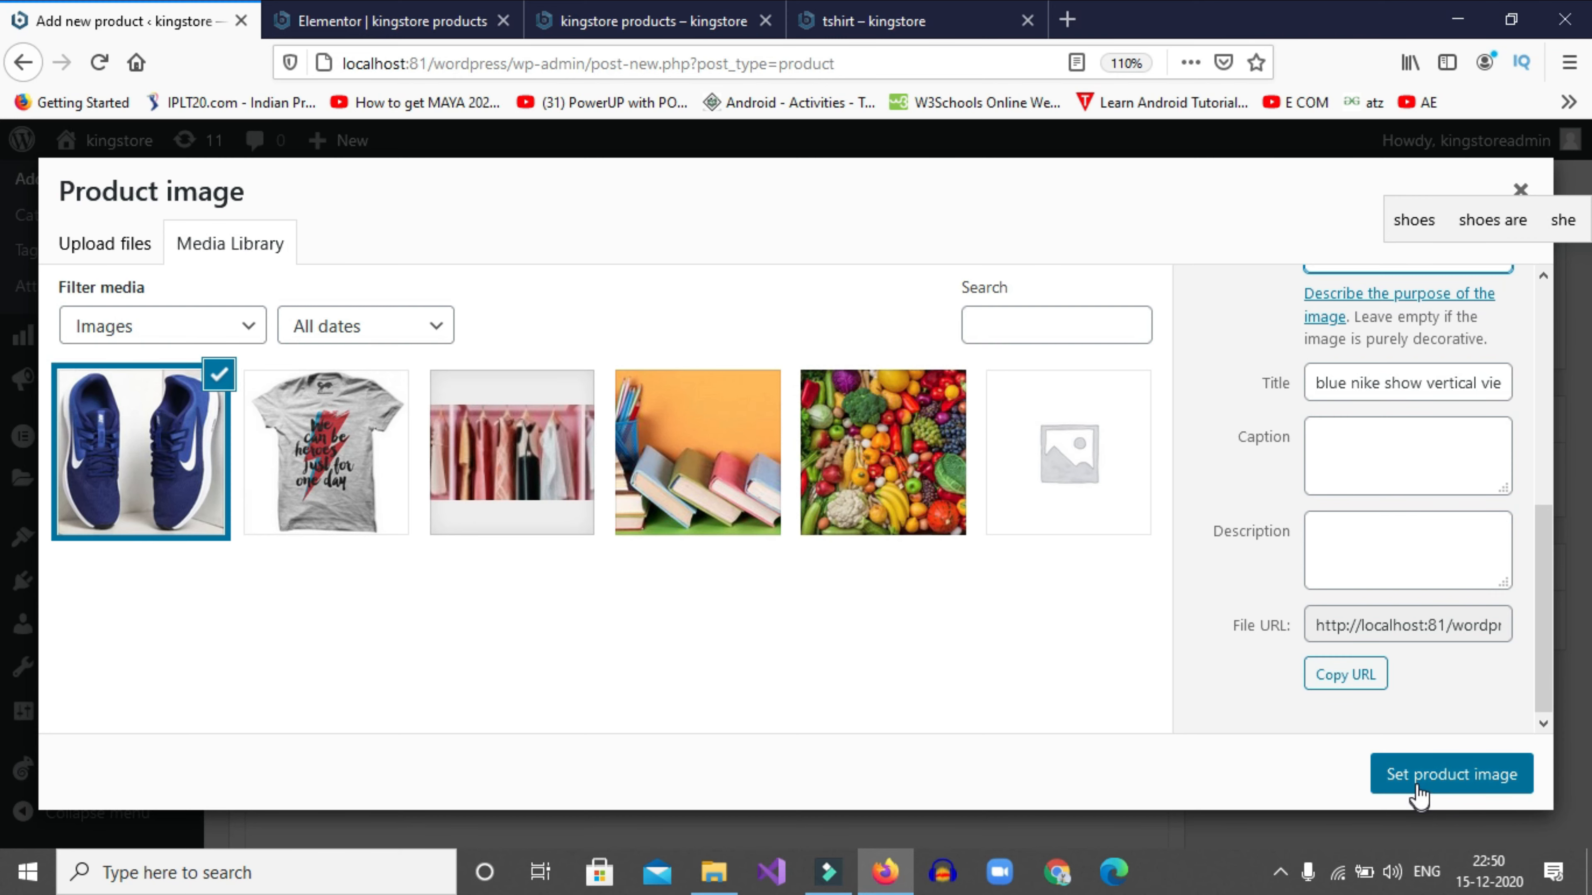
{"action": "left_click", "coordinate": [1448, 776]}
{"action": "scroll", "coordinate": [1431, 661], "scroll_direction": "down", "scroll_amount": 1}
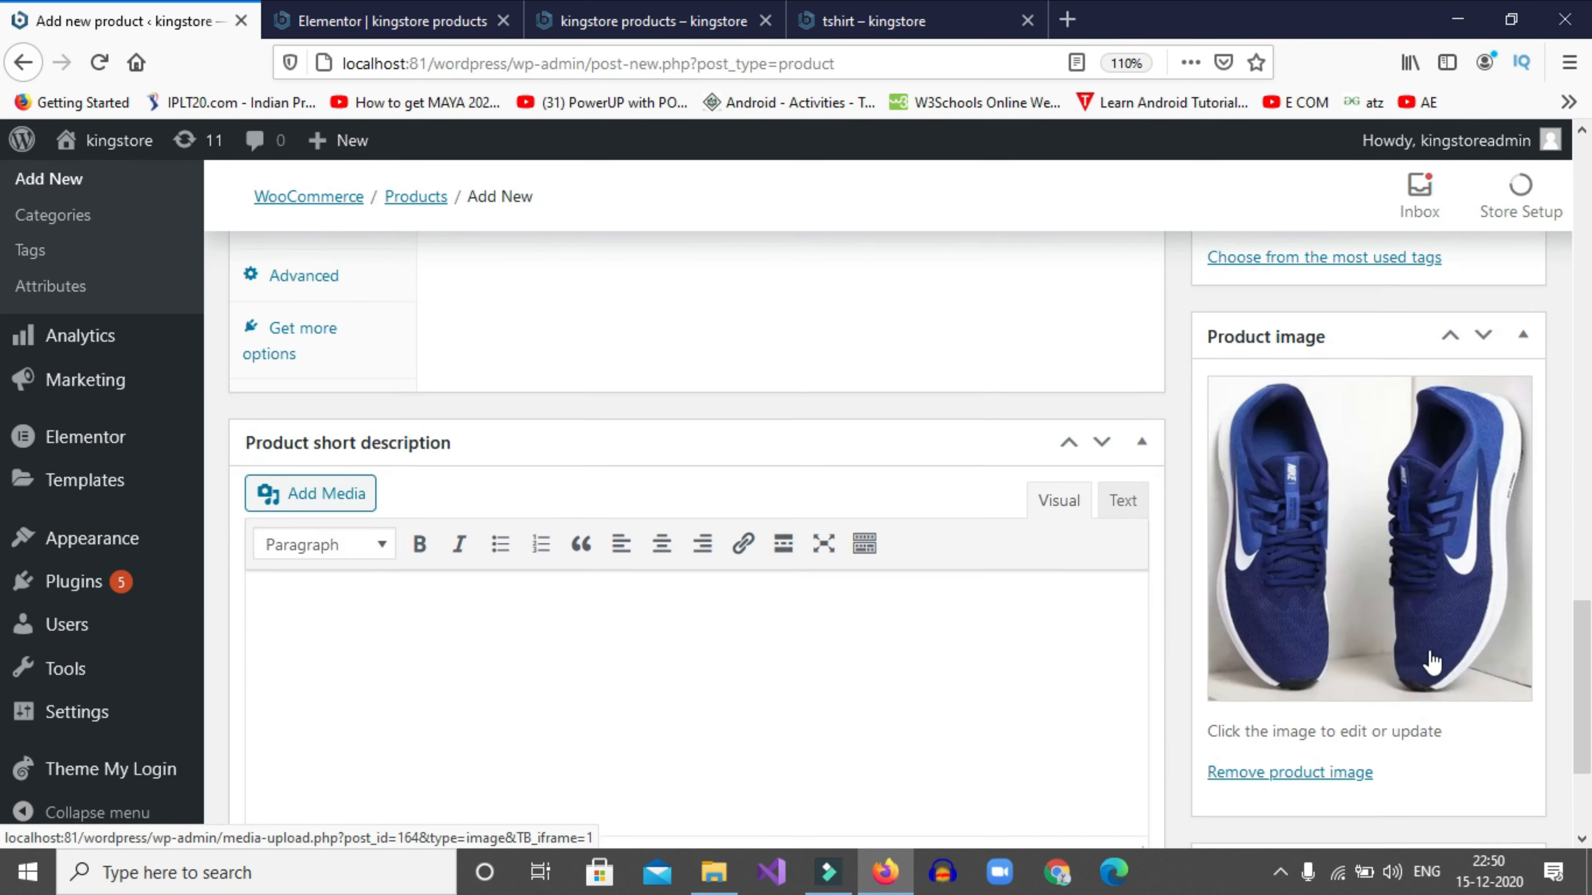
Reopen the product image selection and set the same blue shoe image again
{"action": "scroll", "coordinate": [1423, 634], "scroll_direction": "down", "scroll_amount": 2}
{"action": "scroll", "coordinate": [1394, 501], "scroll_direction": "up", "scroll_amount": 1}
{"action": "scroll", "coordinate": [1369, 561], "scroll_direction": "up", "scroll_amount": 2}
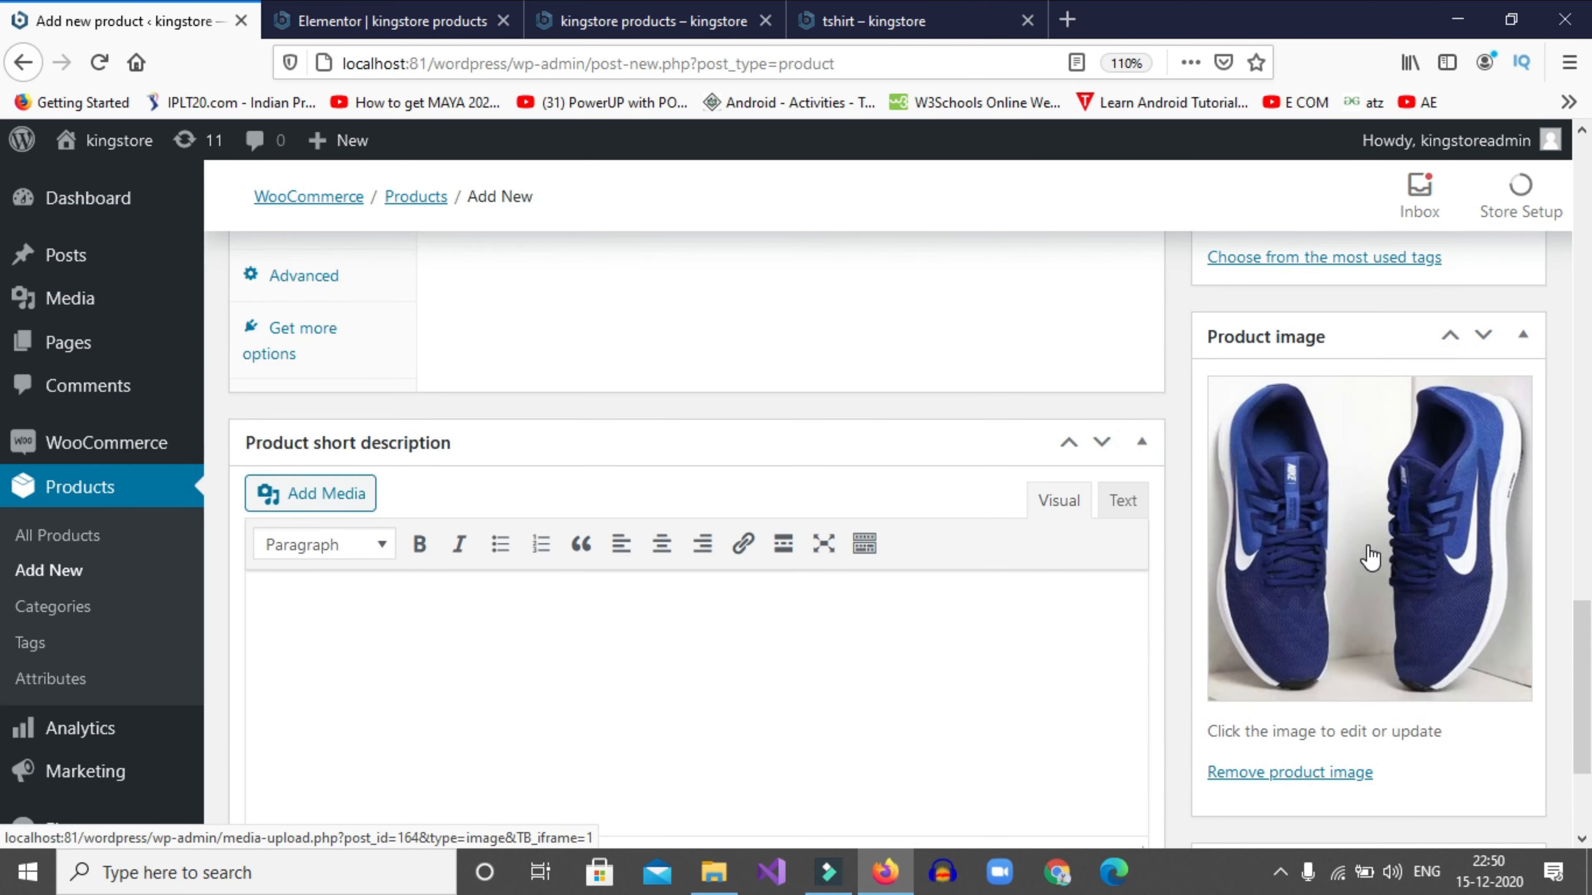
{"action": "left_click", "coordinate": [1369, 505]}
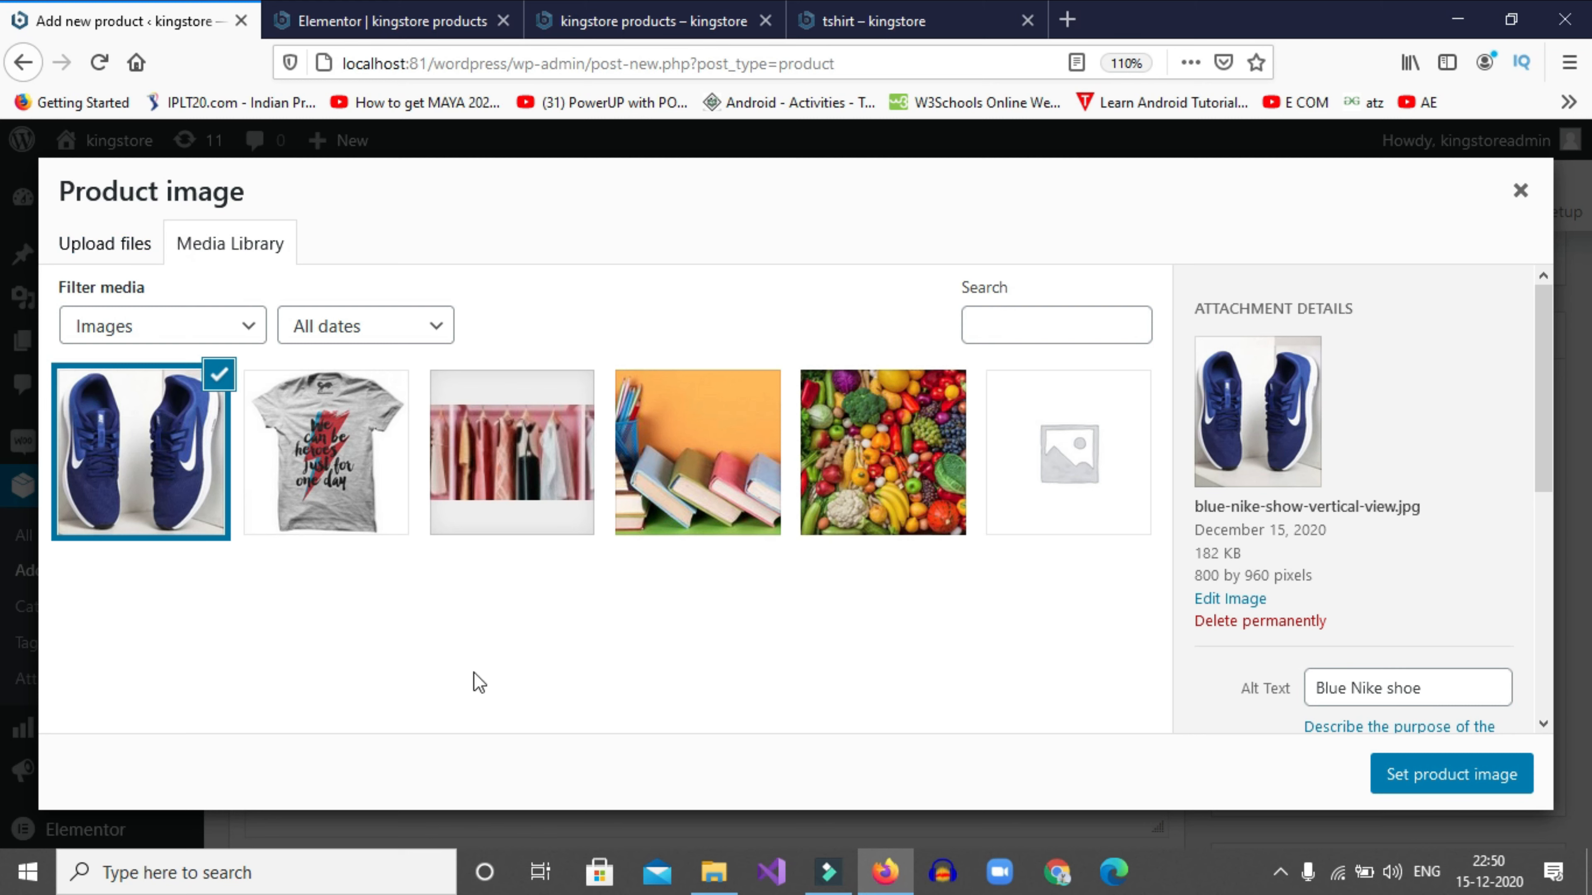
{"action": "left_click", "coordinate": [1412, 777]}
Upload "blue nike shoe.jpg" from the kingstore products folder for the product gallery
{"action": "scroll", "coordinate": [1348, 576], "scroll_direction": "down", "scroll_amount": 5}
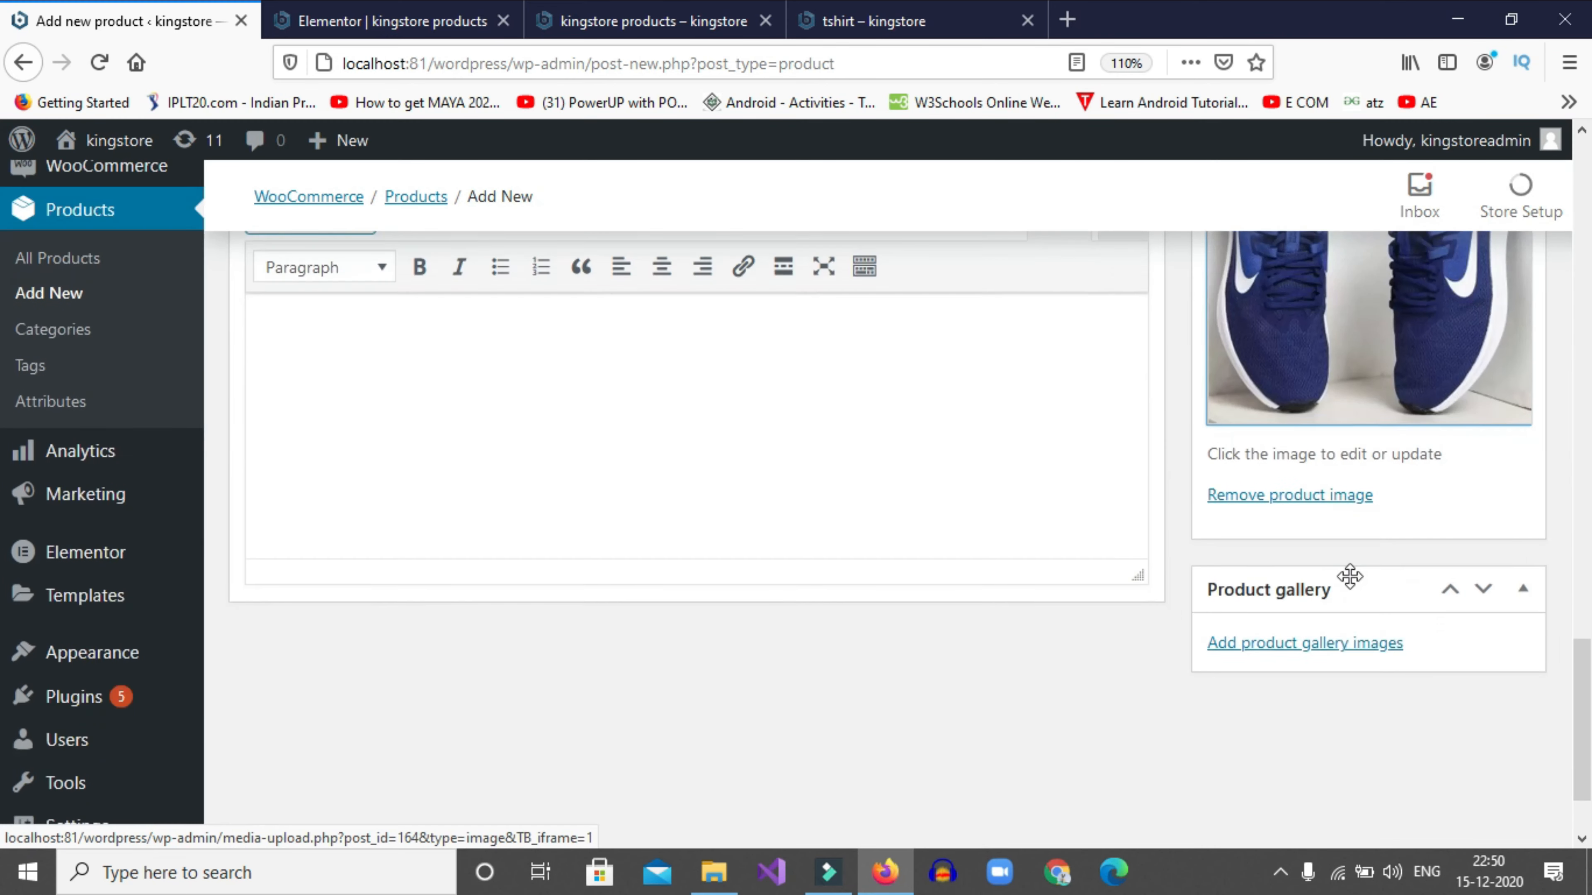
{"action": "scroll", "coordinate": [1322, 602], "scroll_direction": "up", "scroll_amount": 2}
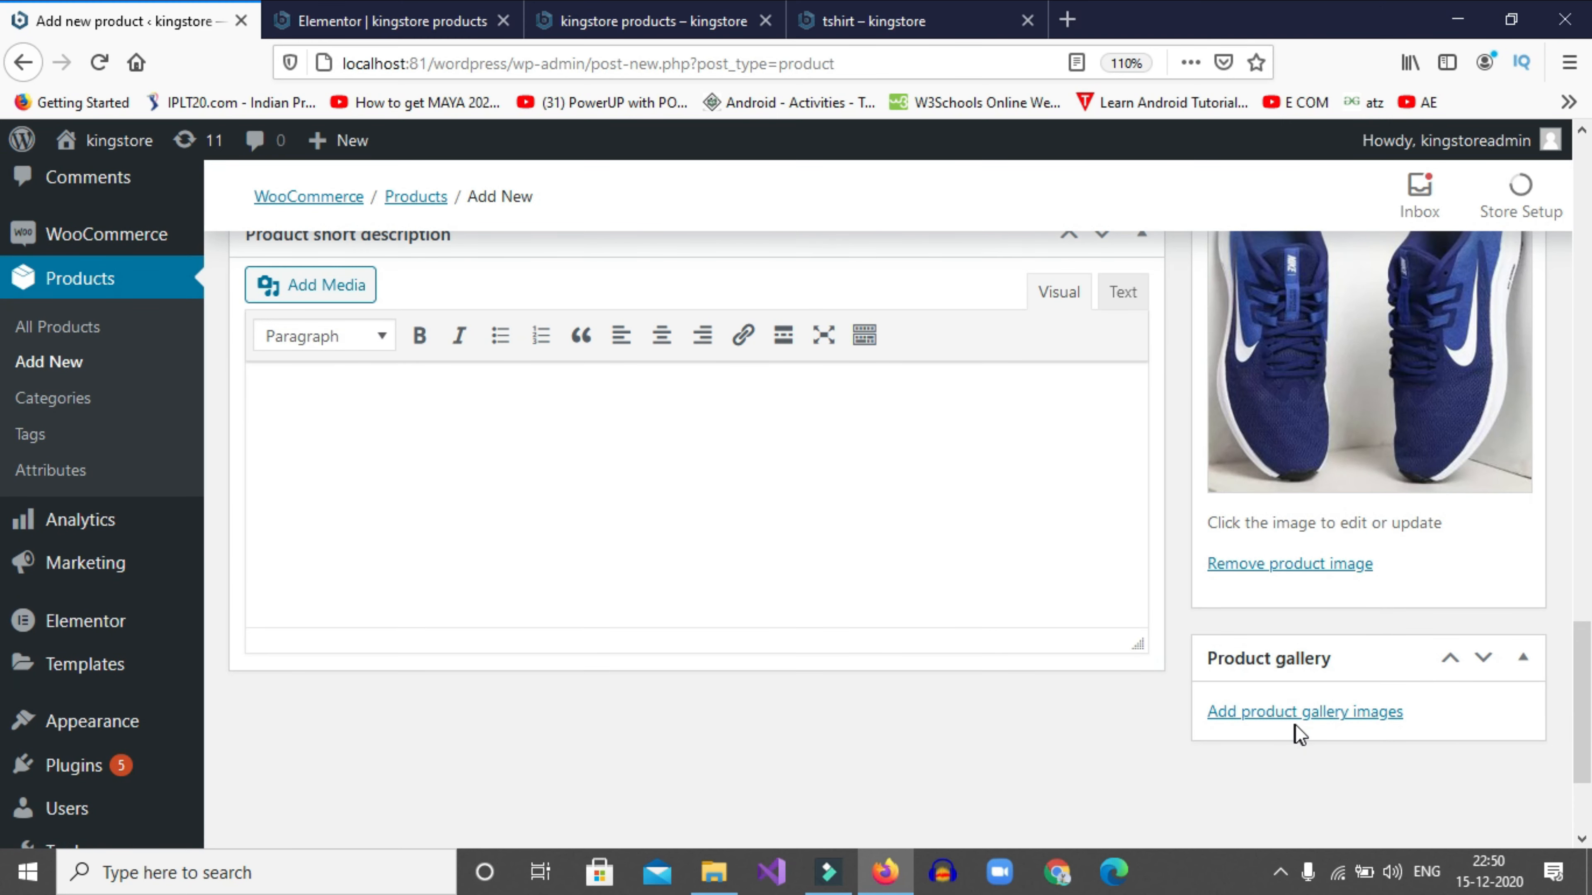
{"action": "left_click", "coordinate": [1302, 713]}
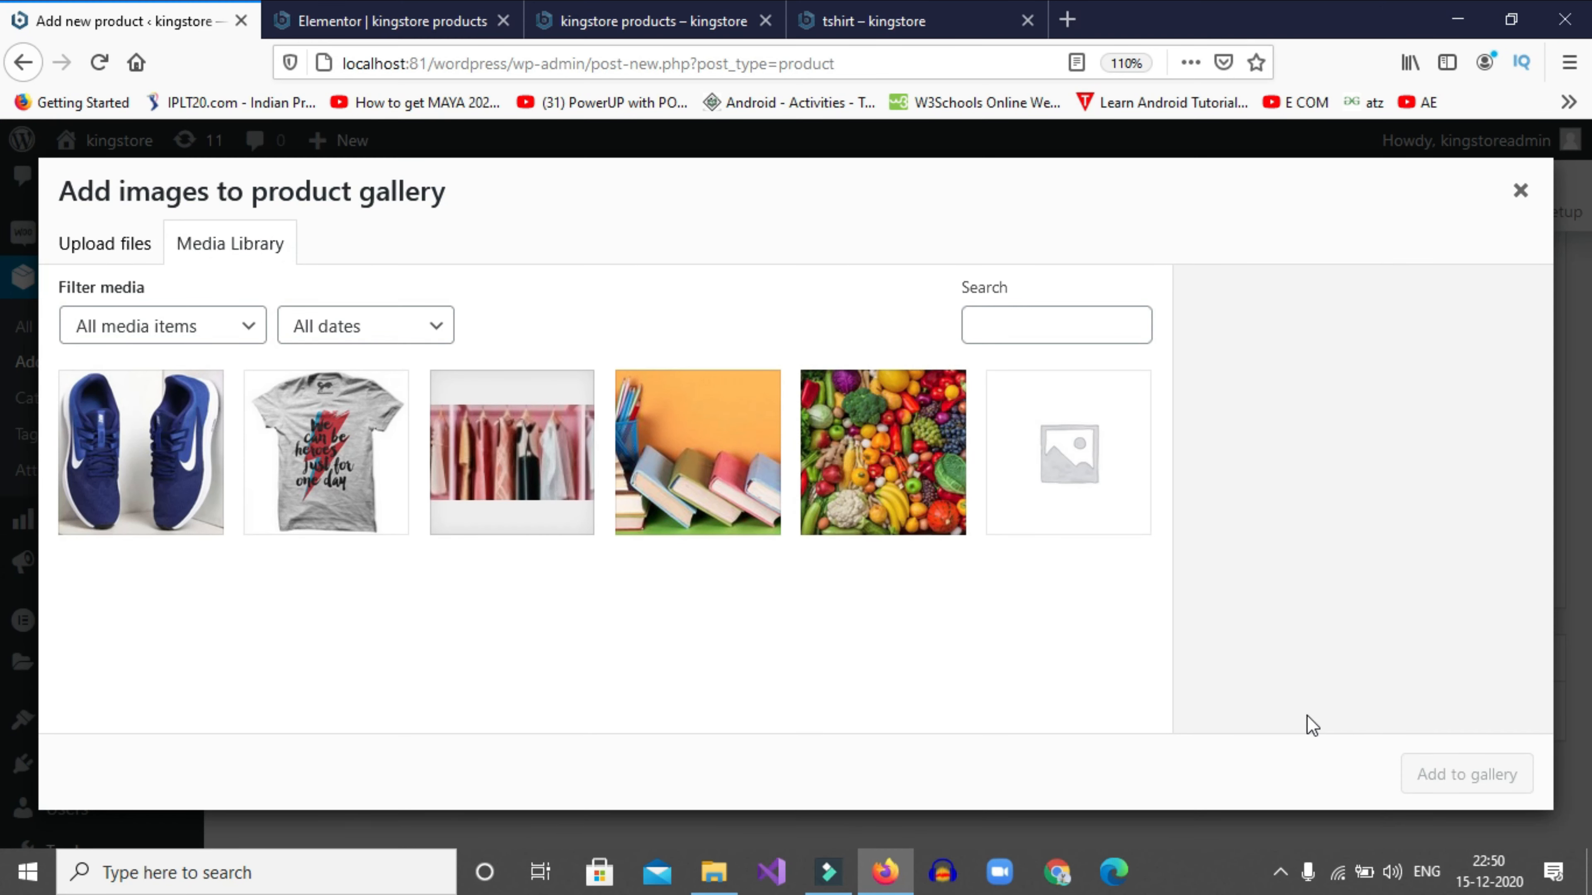
{"action": "left_click", "coordinate": [113, 253]}
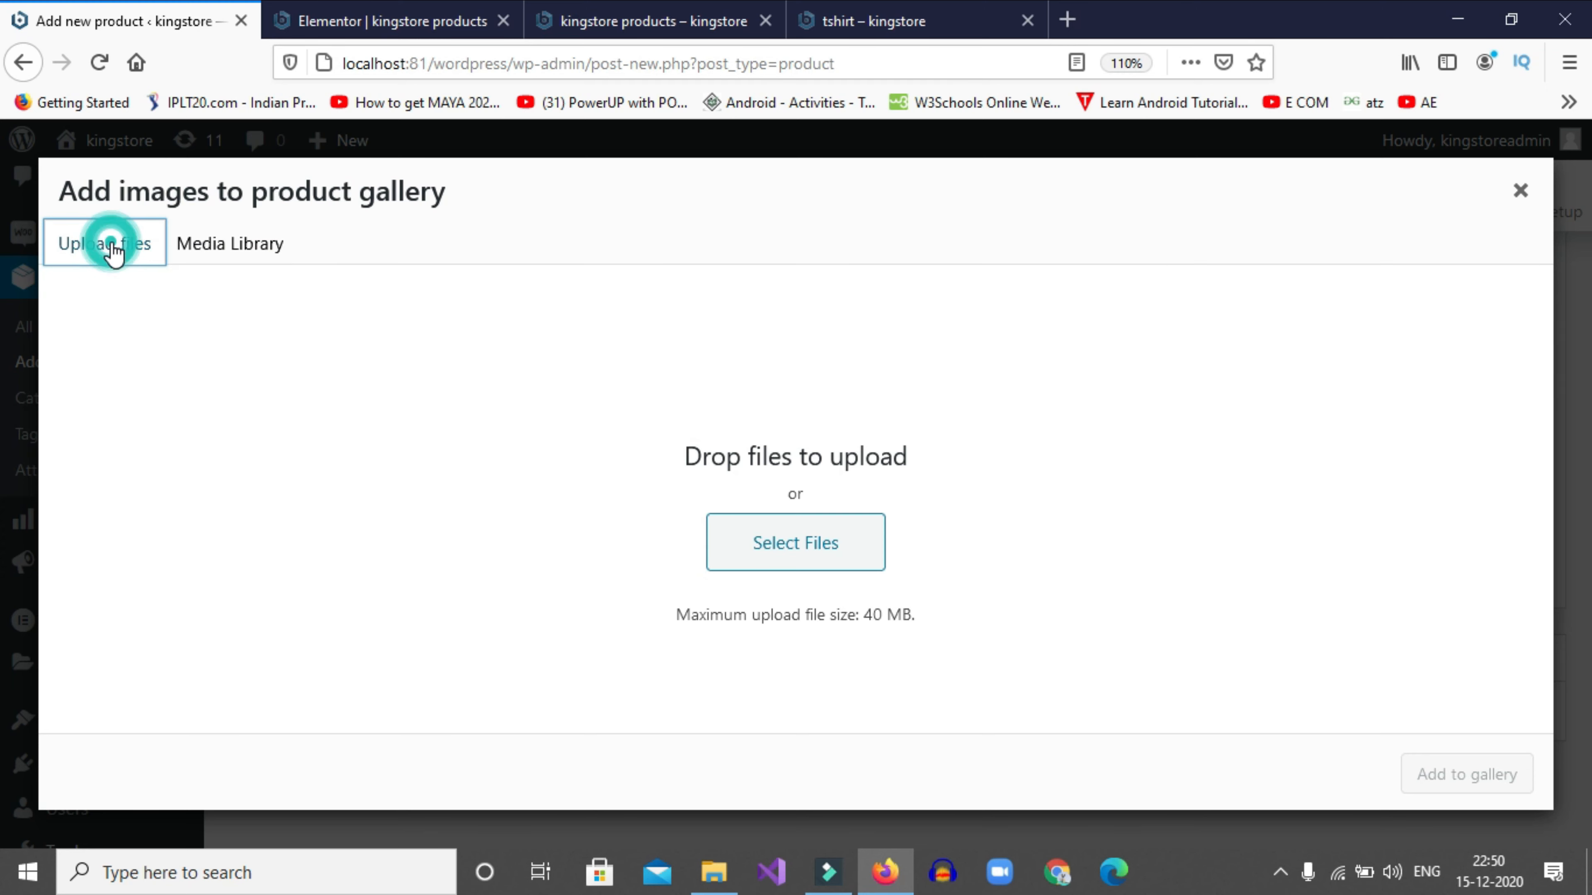
{"action": "left_click", "coordinate": [781, 545]}
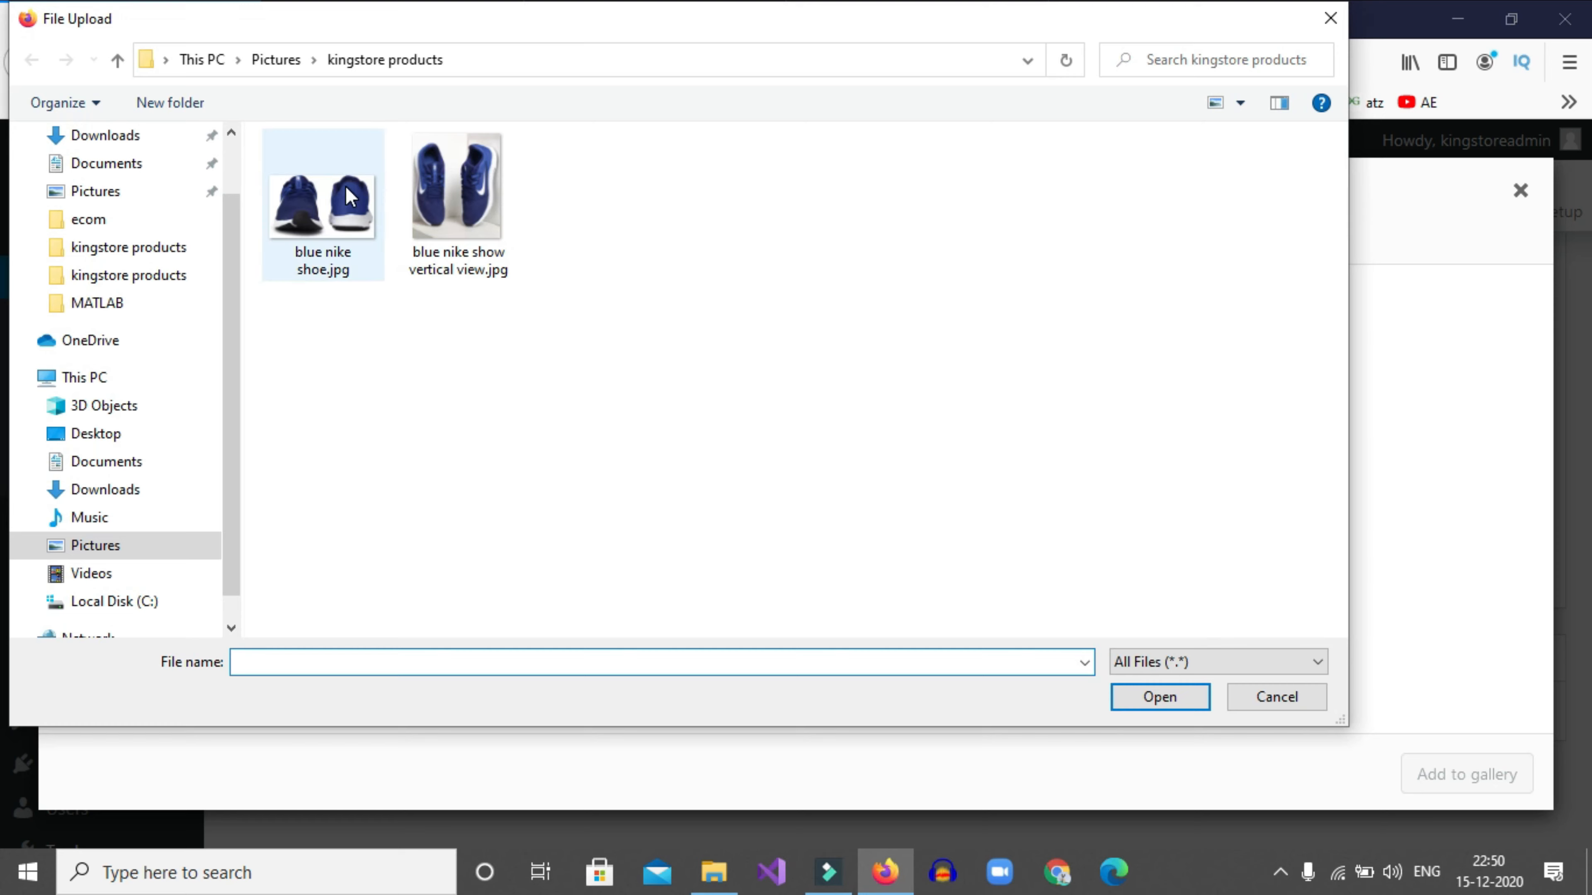
{"action": "left_click", "coordinate": [349, 197]}
{"action": "left_click", "coordinate": [1157, 700]}
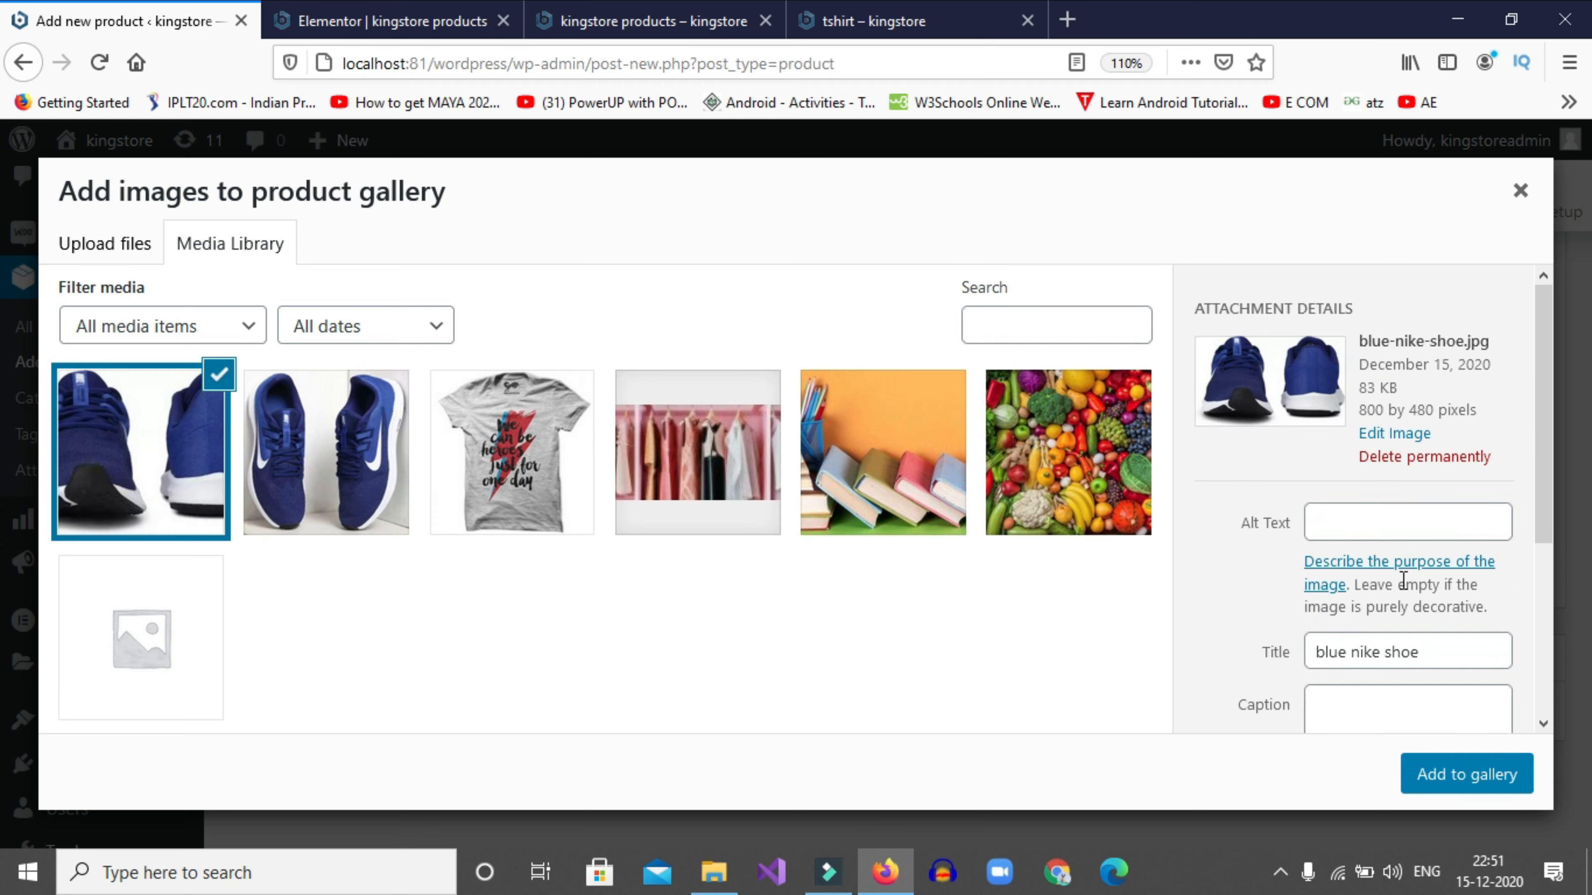
Give the uploaded gallery image the alt text "Blue Nike shoe" and add it to the product gallery
{"action": "left_click", "coordinate": [1348, 515]}
{"action": "type", "text": "B"}
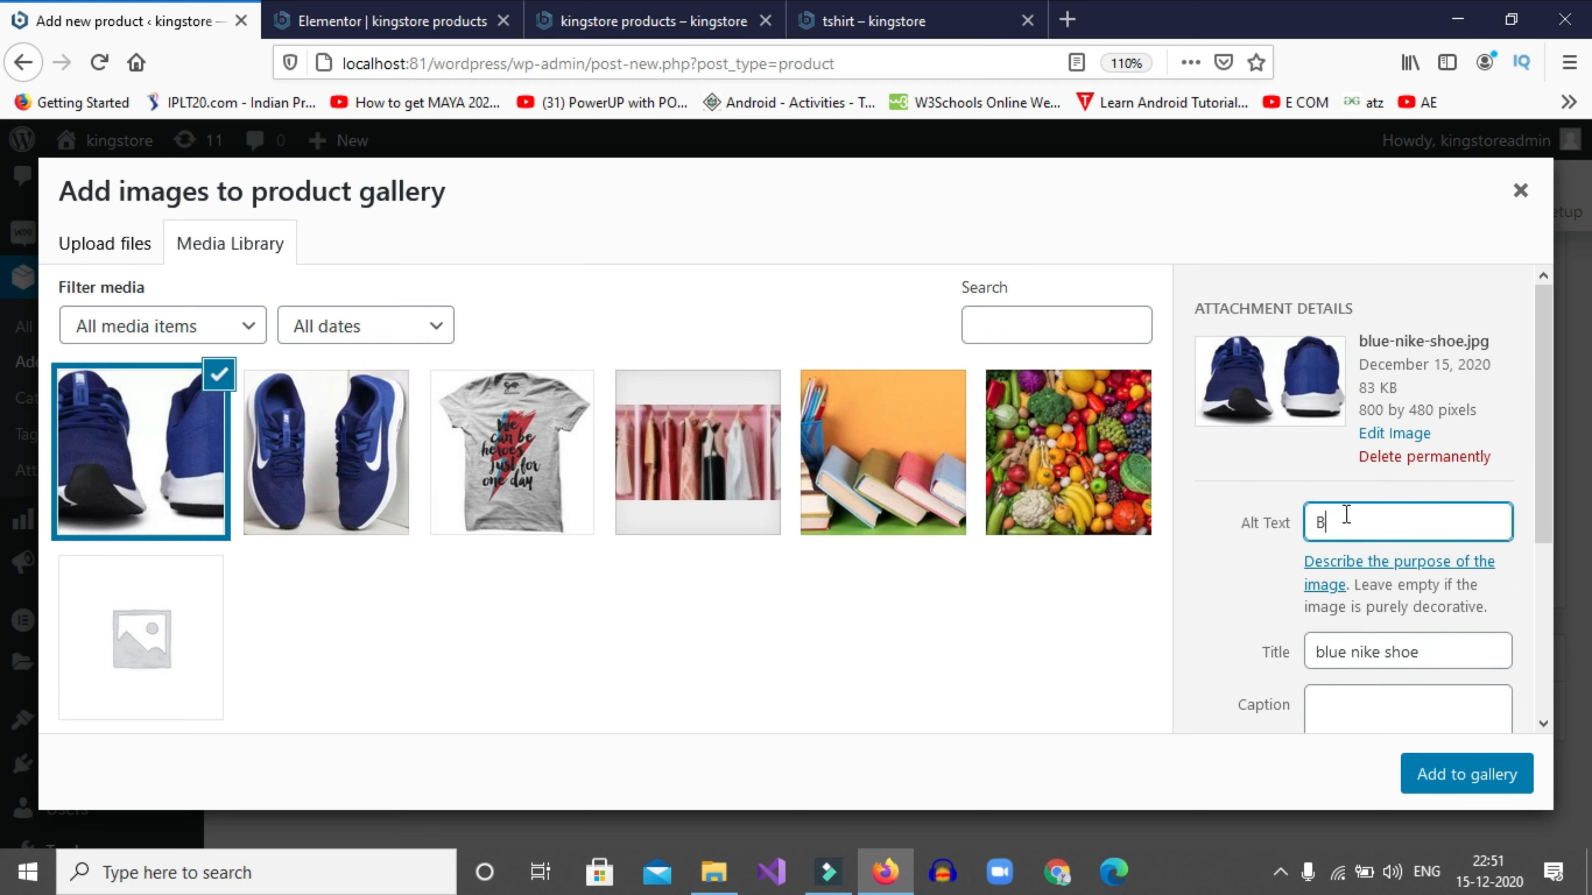
{"action": "type", "text": "lue "}
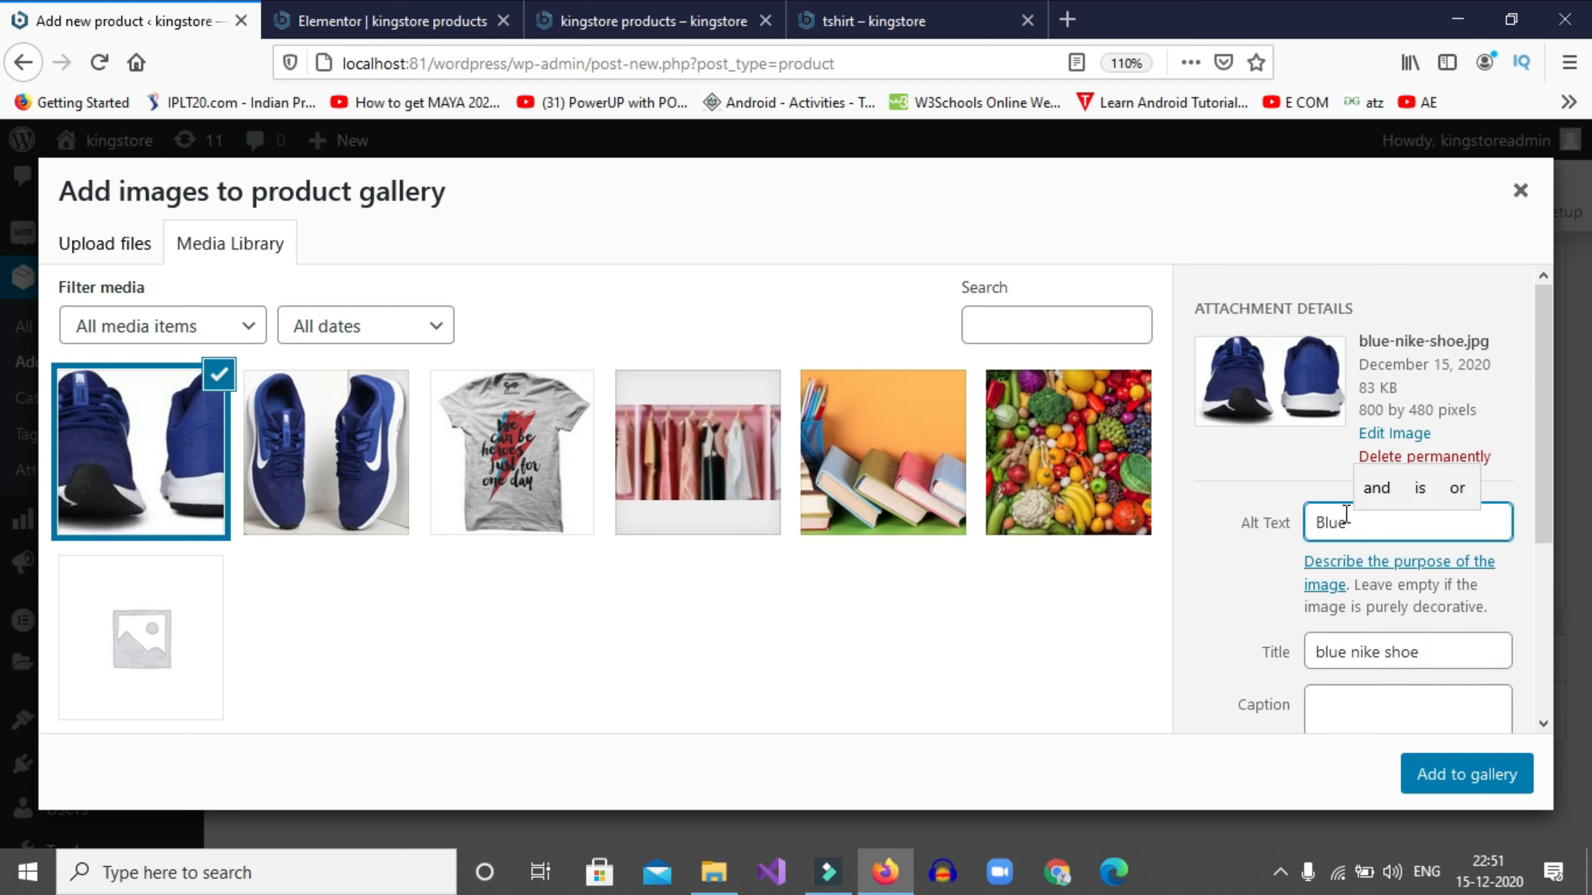
{"action": "type", "text": "Nike shoe"}
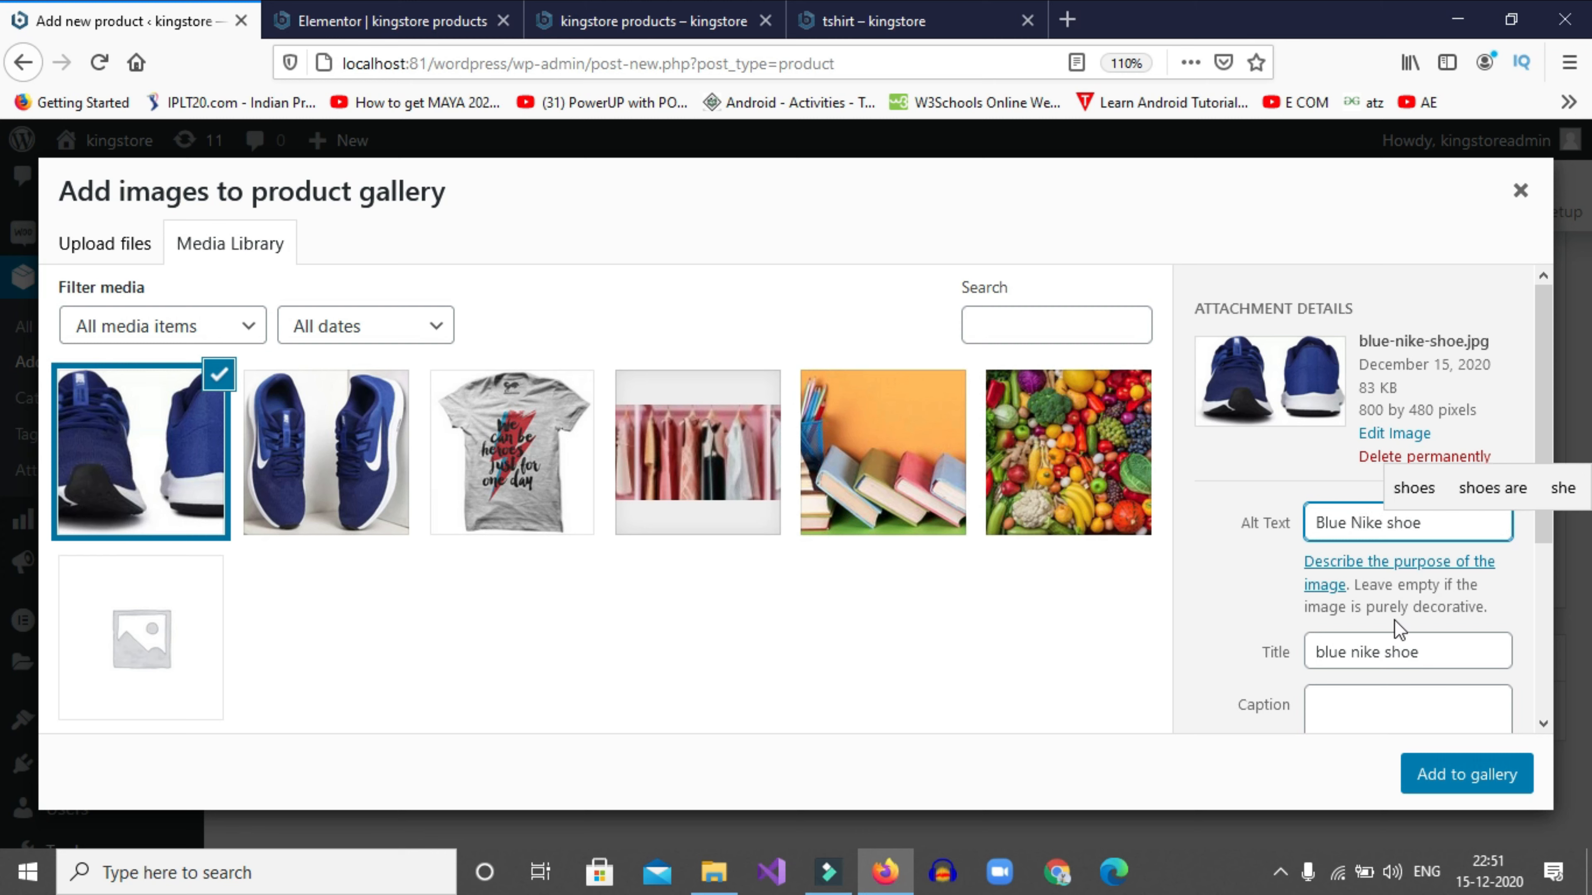
{"action": "scroll", "coordinate": [1460, 558], "scroll_direction": "down", "scroll_amount": 5}
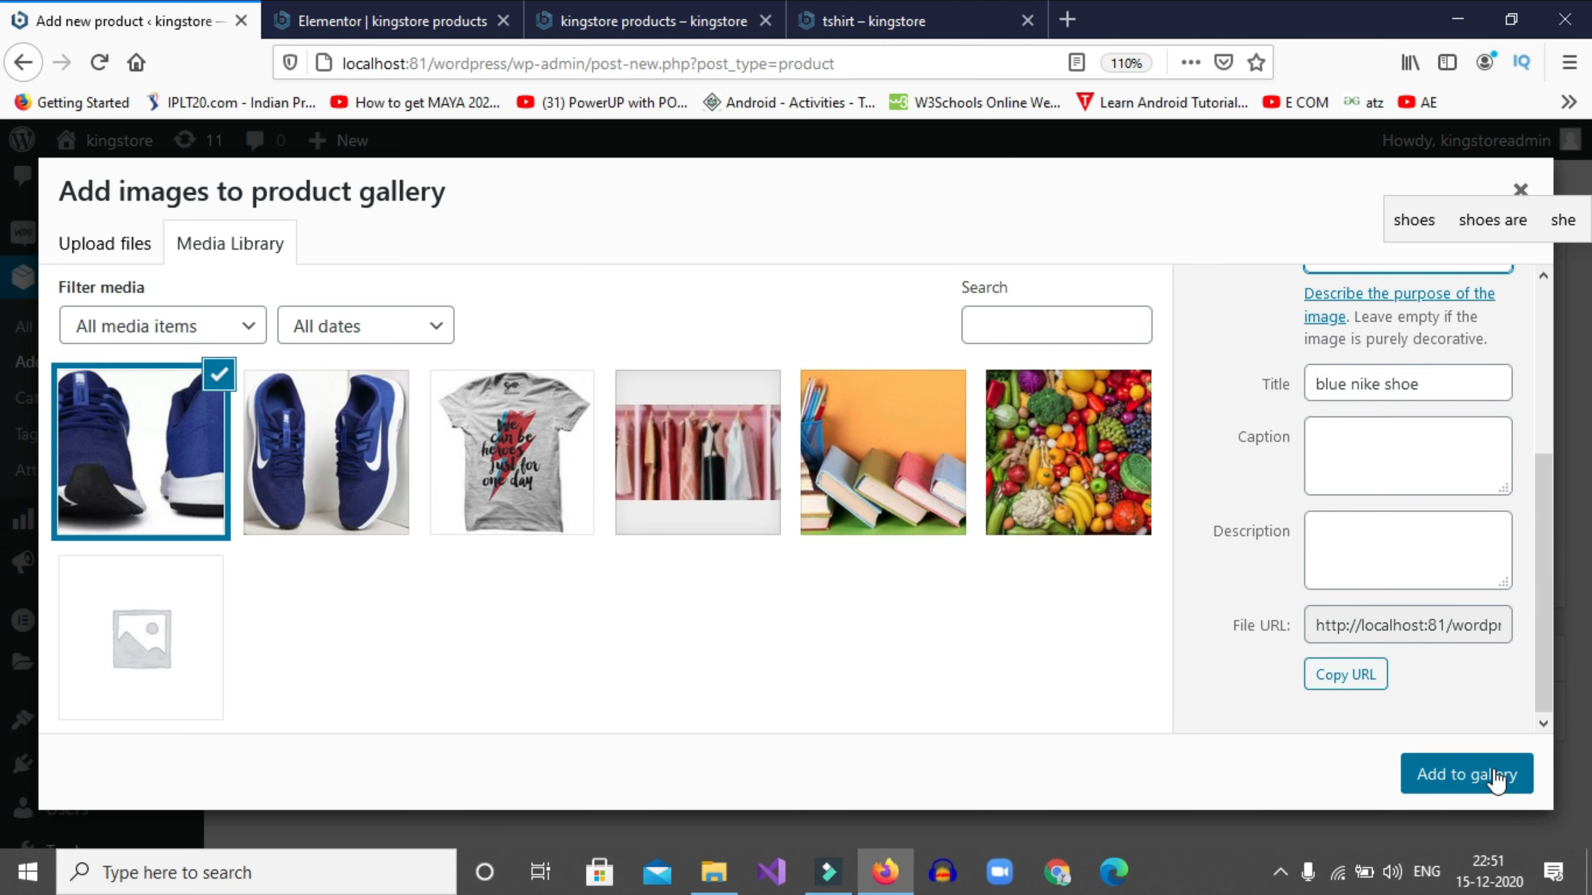
{"action": "left_click", "coordinate": [1465, 778]}
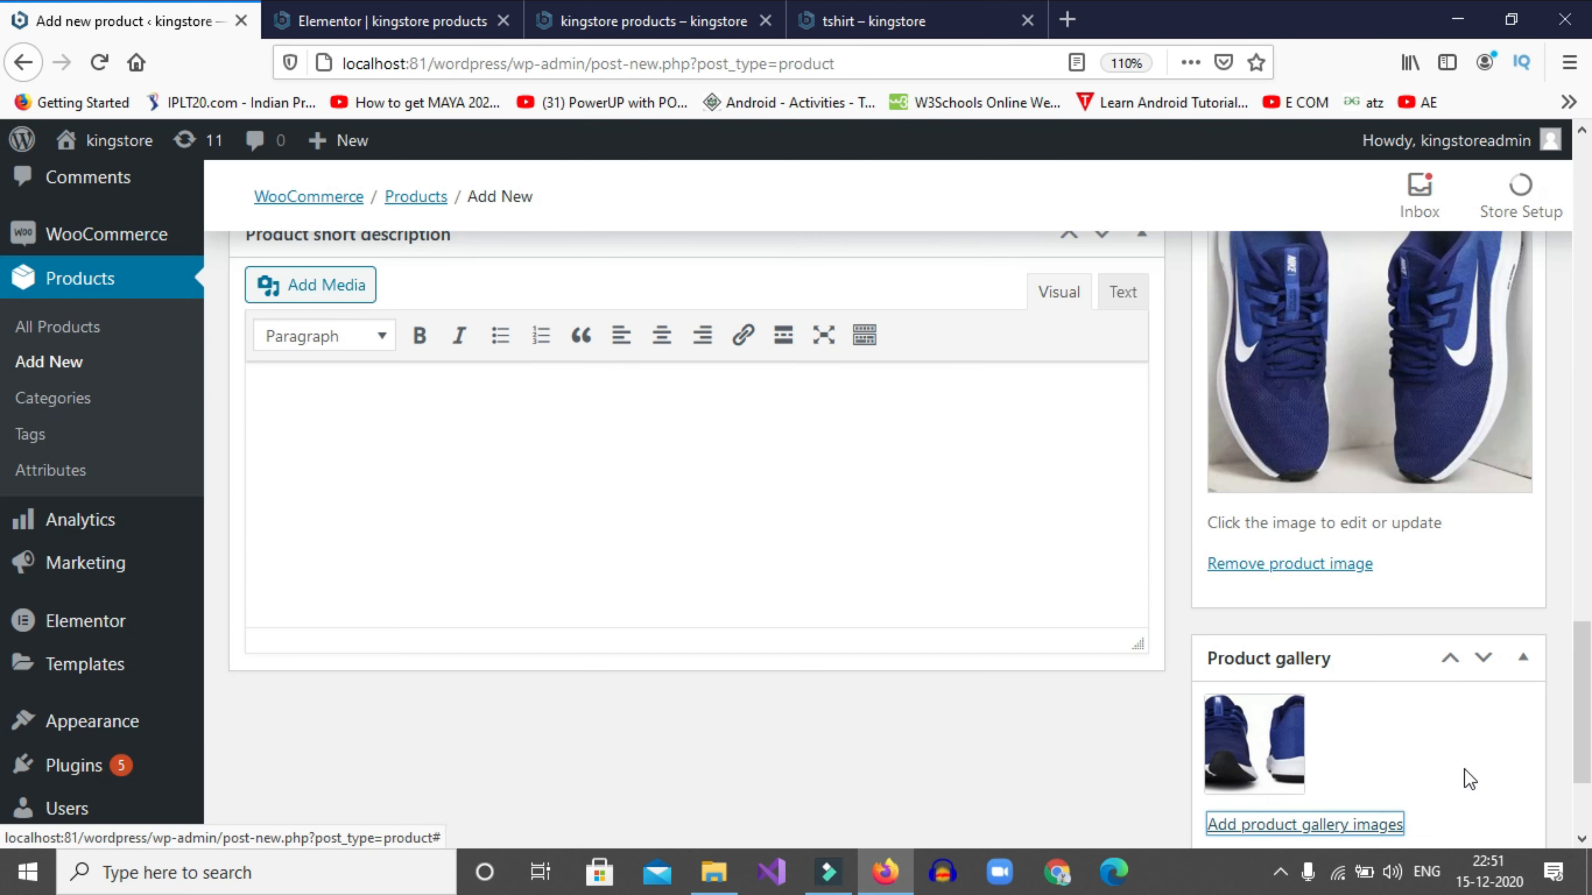
{"action": "scroll", "coordinate": [1052, 512], "scroll_direction": "down", "scroll_amount": 3}
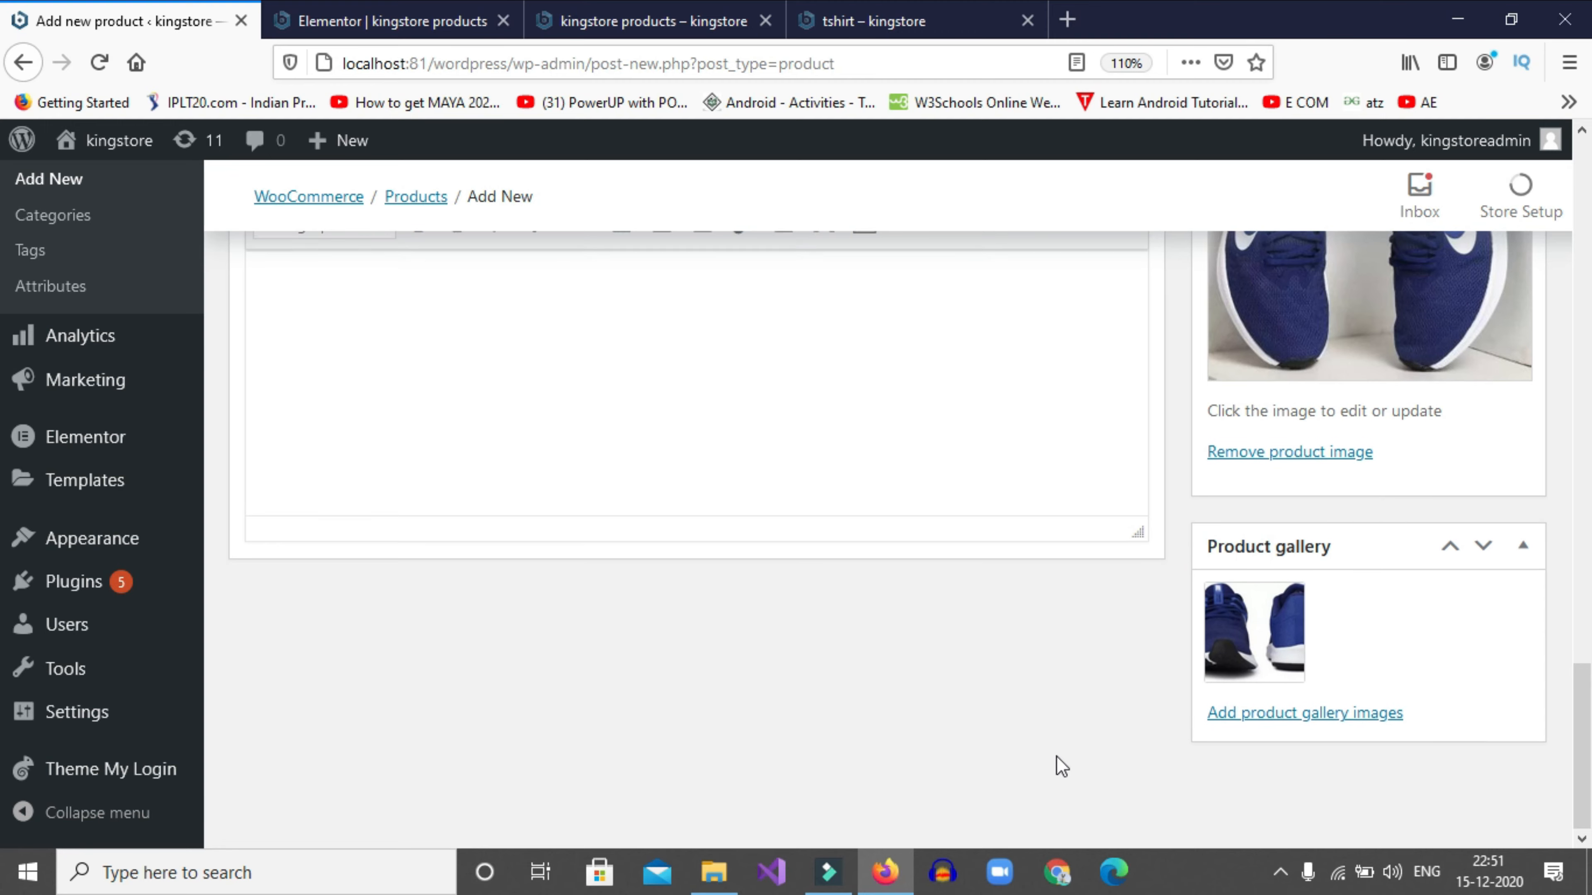
Review the entered product details and open a preview of the Blue Nike shoes product
{"action": "scroll", "coordinate": [1055, 756], "scroll_direction": "up", "scroll_amount": 5}
{"action": "scroll", "coordinate": [1066, 756], "scroll_direction": "up", "scroll_amount": 3}
{"action": "scroll", "coordinate": [1178, 375], "scroll_direction": "down", "scroll_amount": 8}
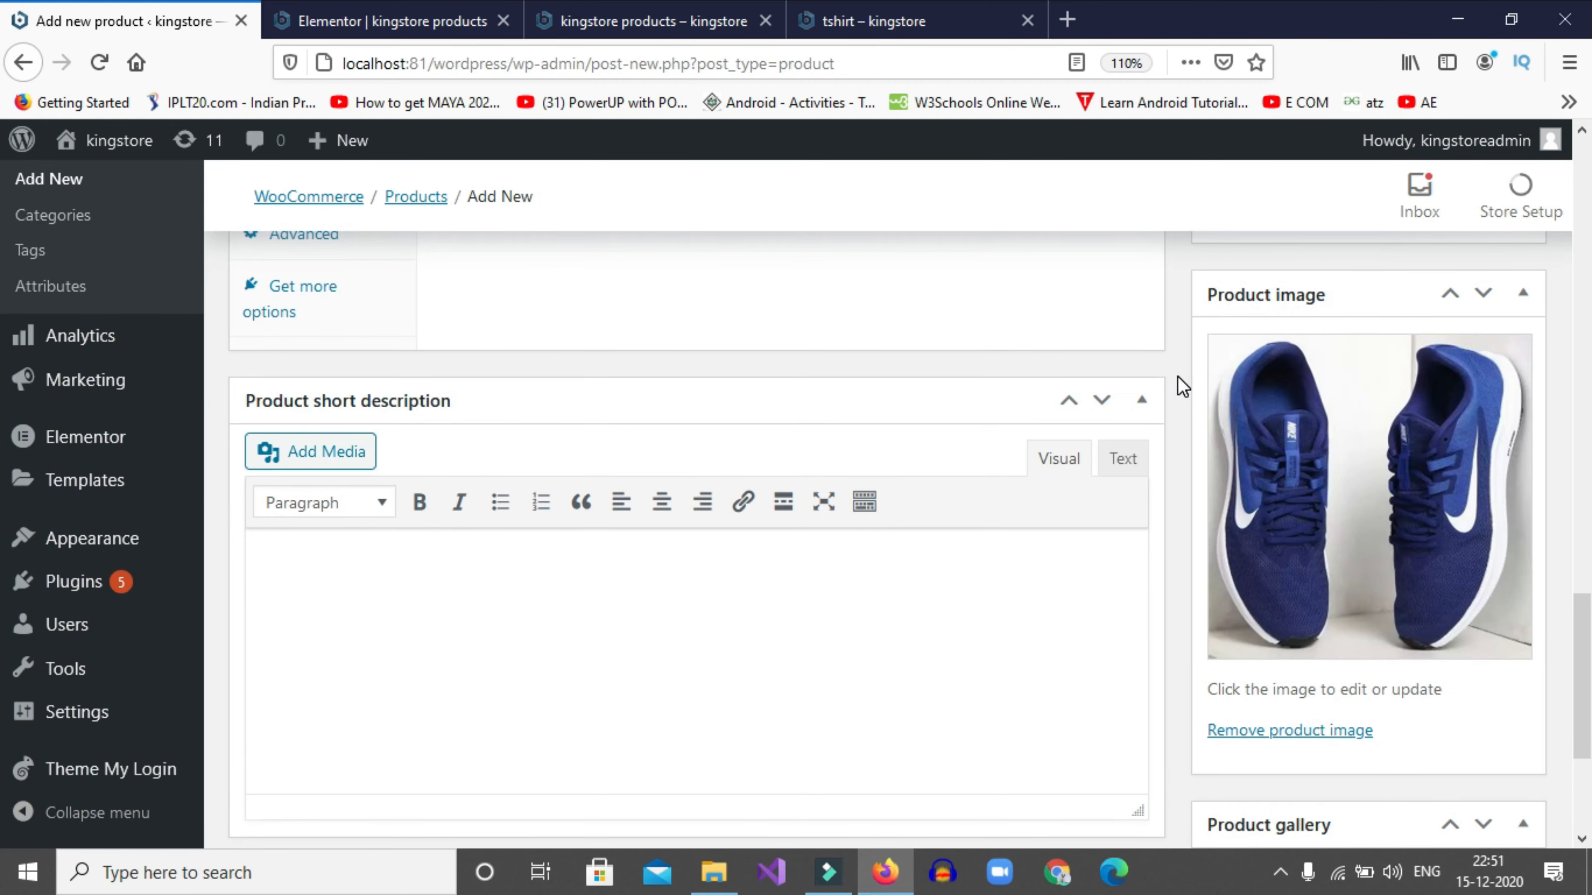
{"action": "scroll", "coordinate": [1179, 378], "scroll_direction": "up", "scroll_amount": 8}
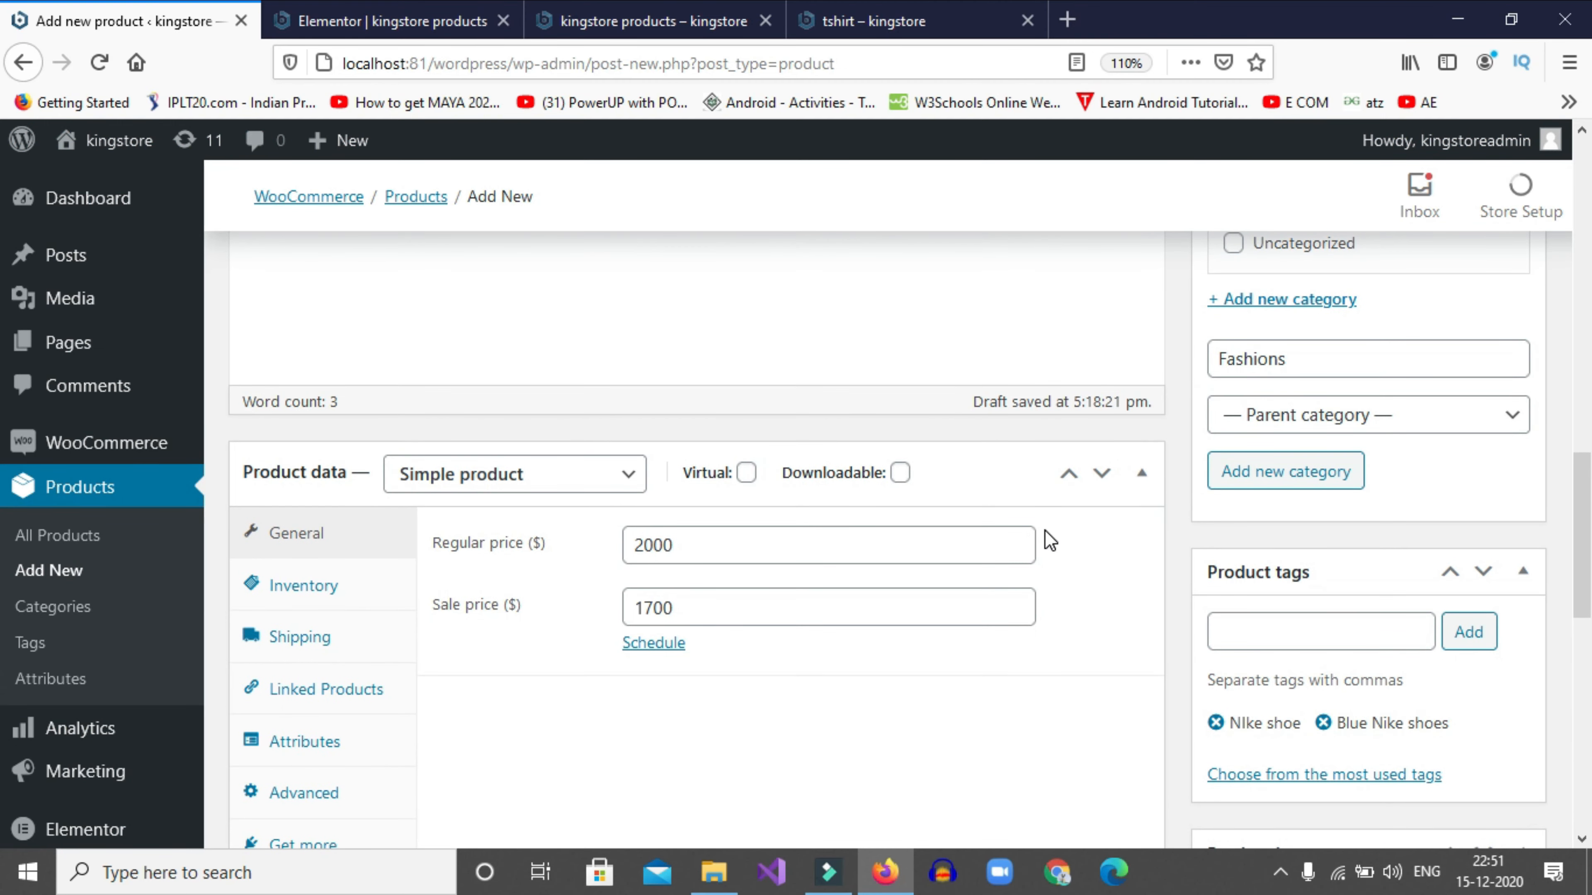
{"action": "scroll", "coordinate": [1136, 455], "scroll_direction": "up", "scroll_amount": 5}
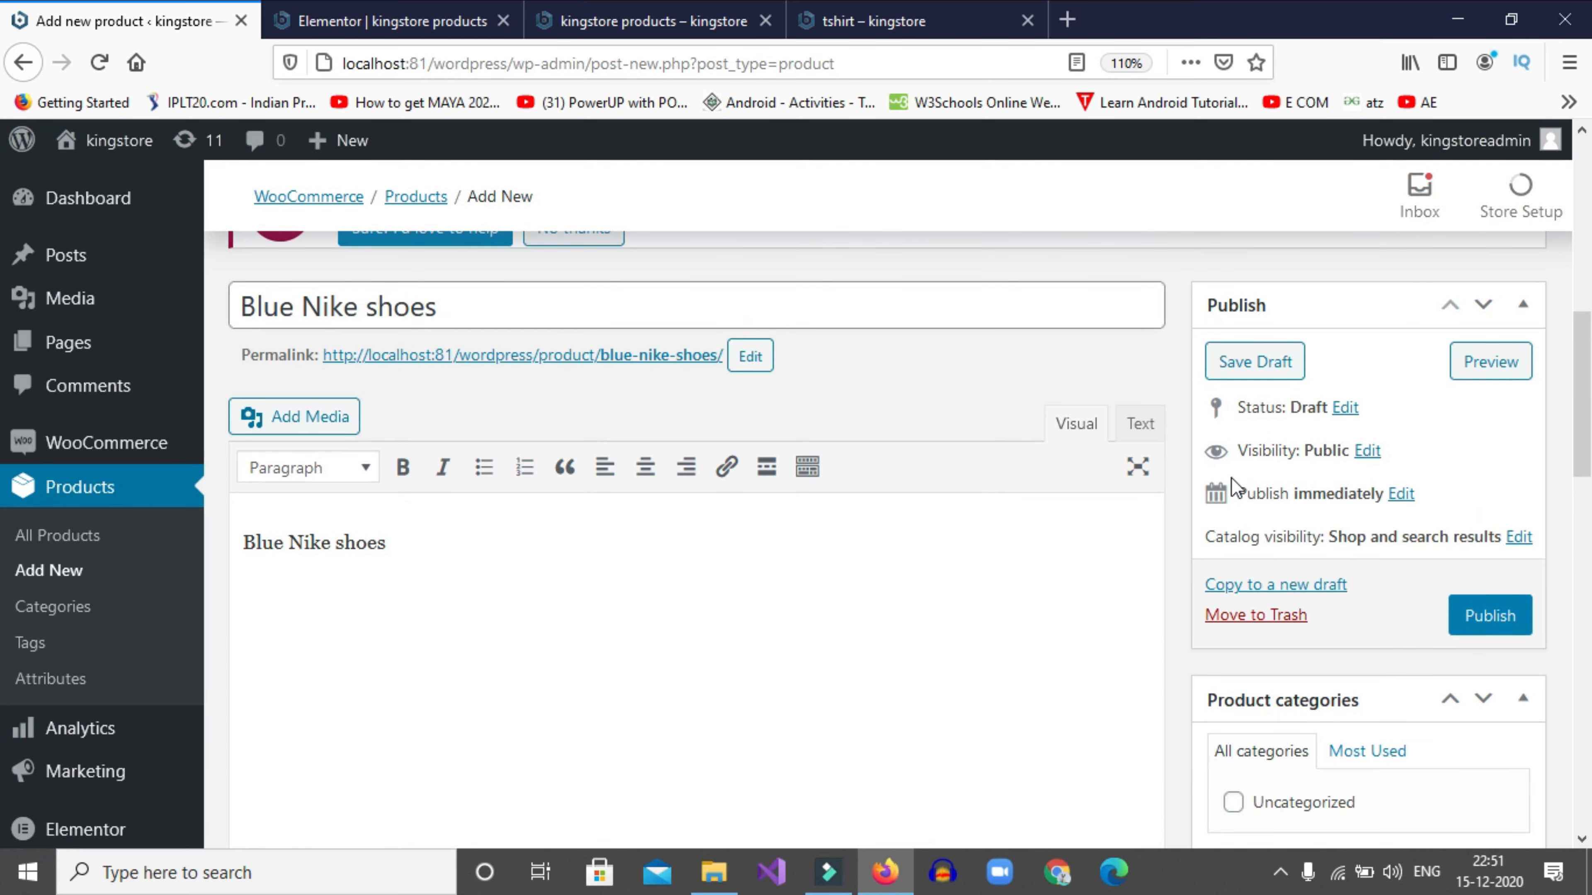
{"action": "scroll", "coordinate": [1232, 488], "scroll_direction": "up", "scroll_amount": 2}
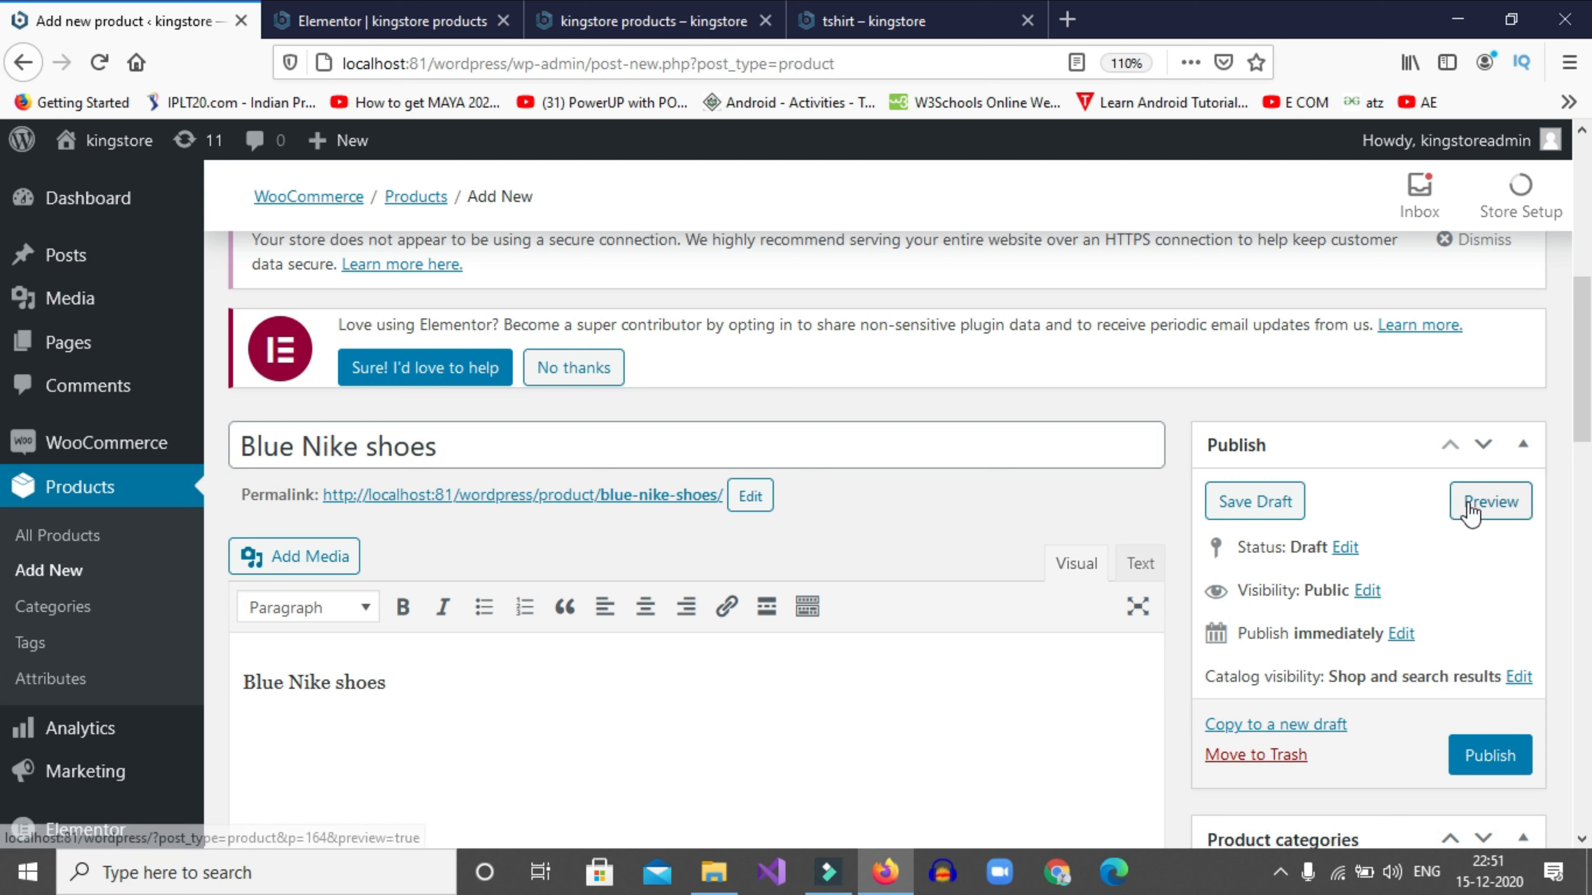
{"action": "left_click", "coordinate": [1482, 517]}
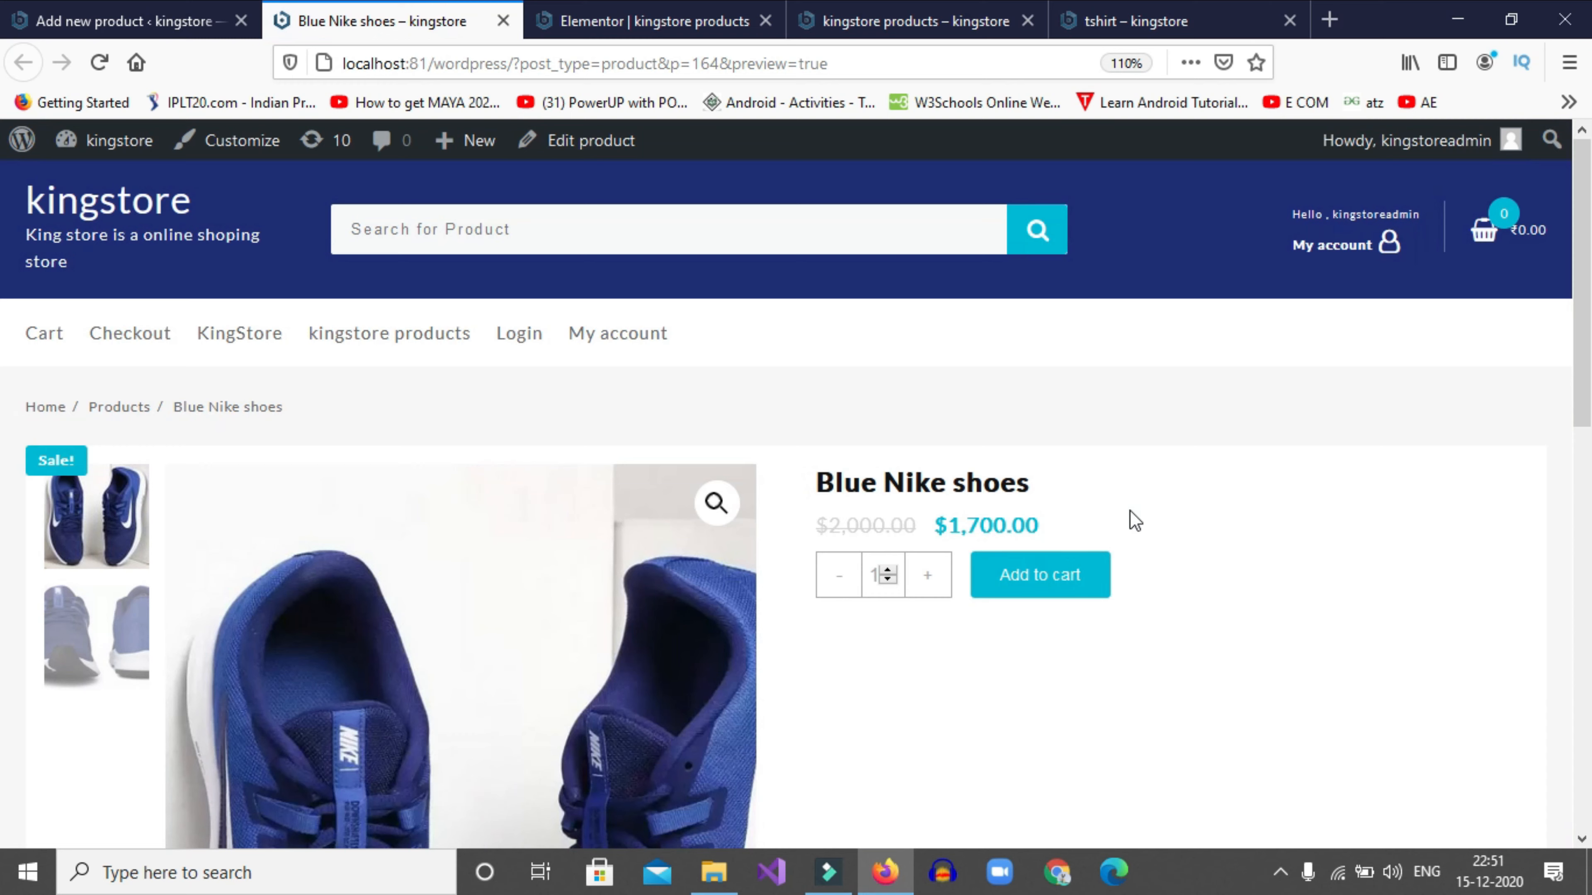
Examine the previewed product page, including the second gallery image and the regular and sale prices
{"action": "scroll", "coordinate": [509, 561], "scroll_direction": "down", "scroll_amount": 2}
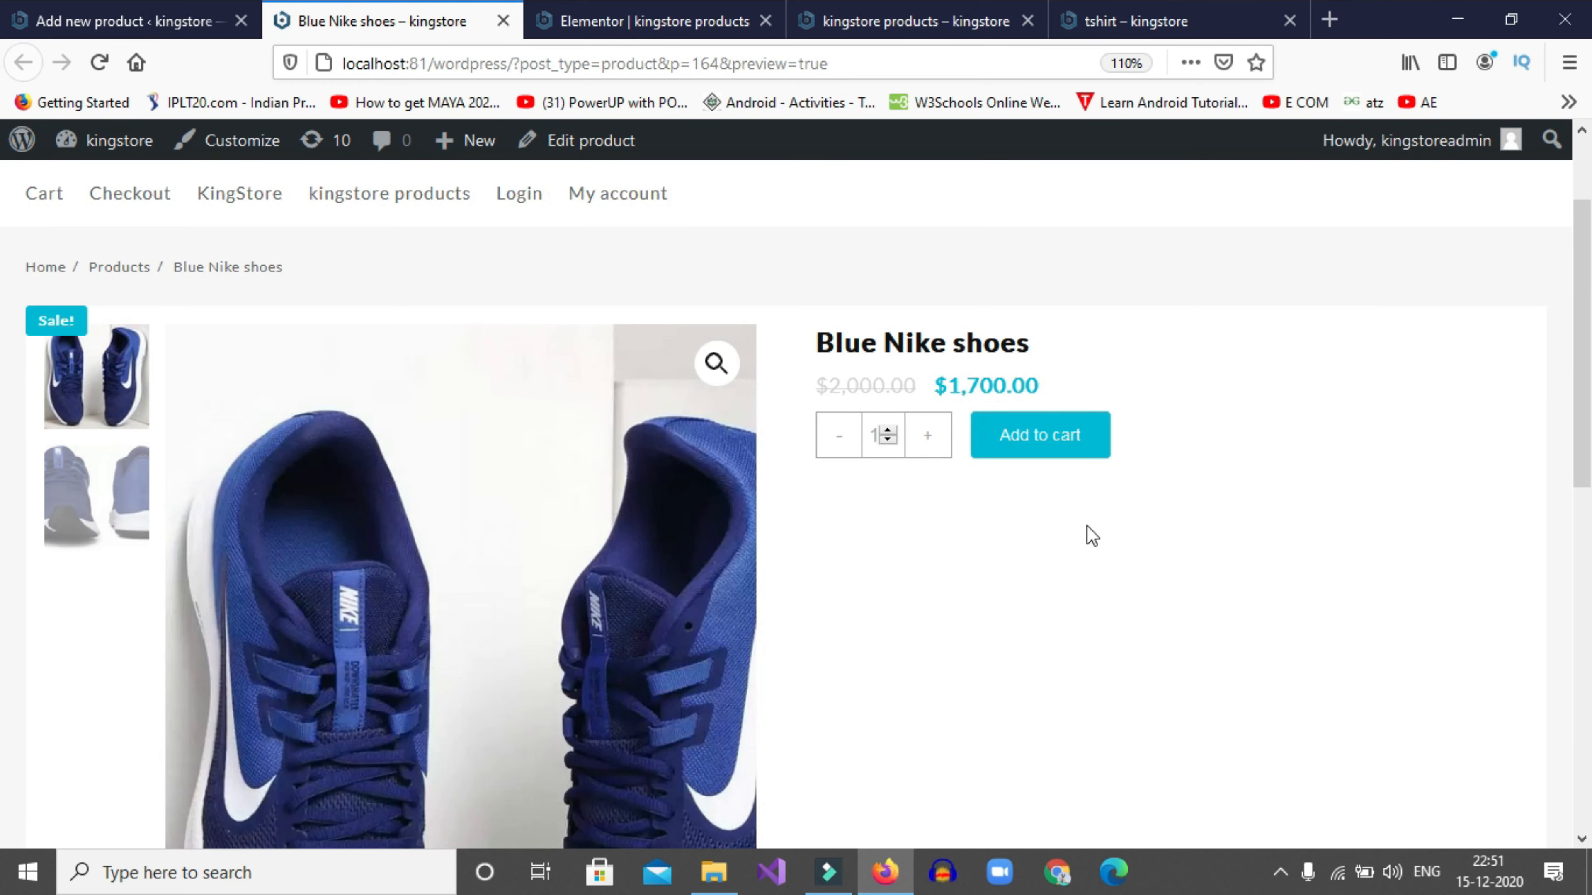
{"action": "scroll", "coordinate": [564, 589], "scroll_direction": "down", "scroll_amount": 4}
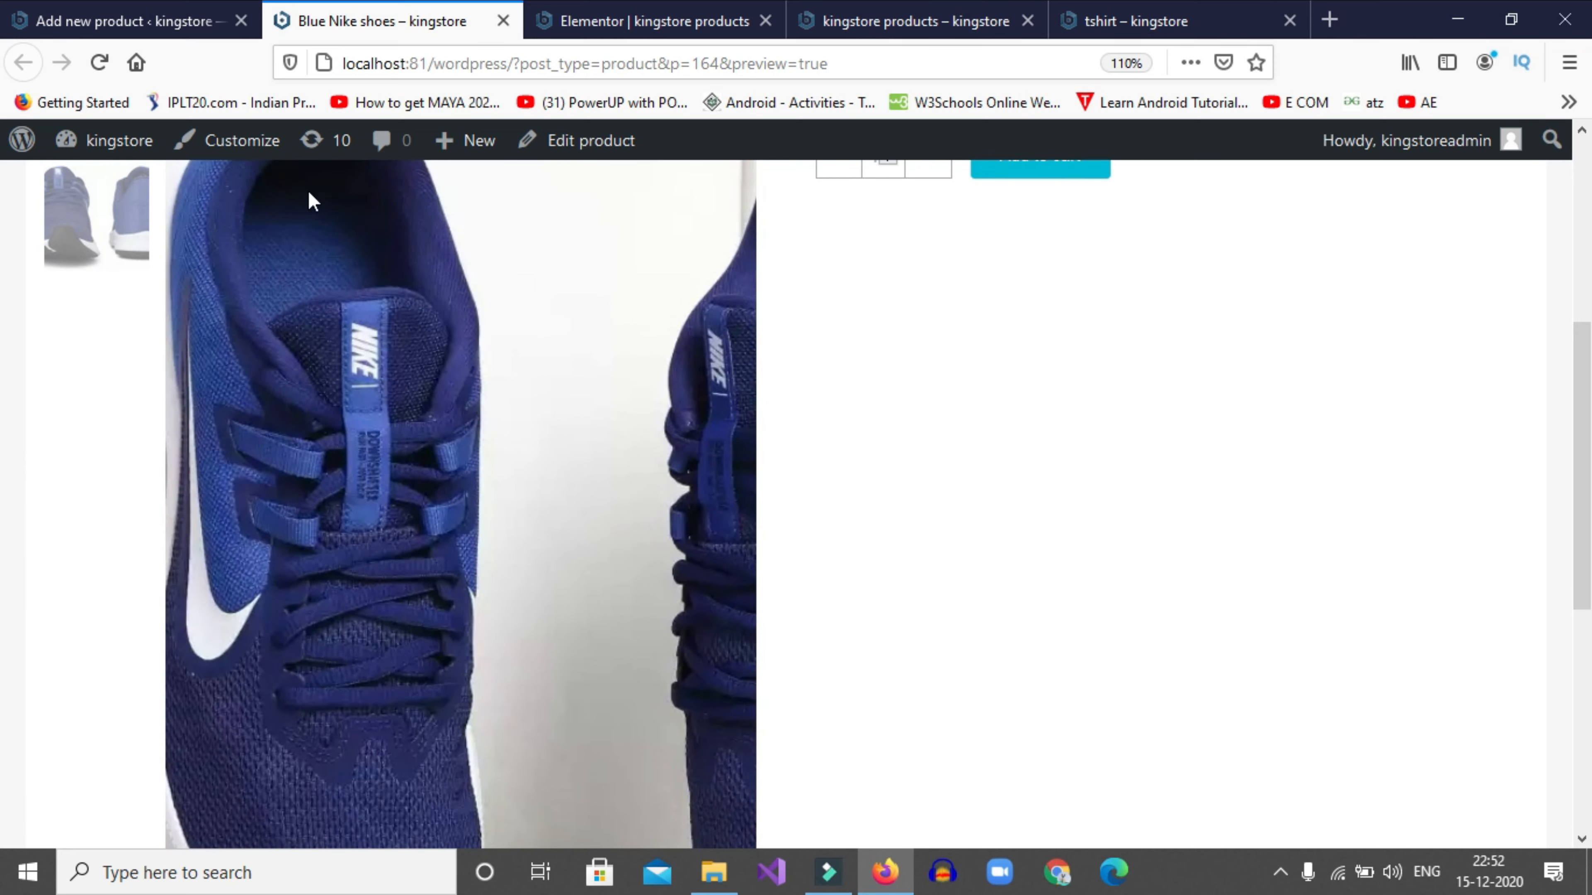
{"action": "scroll", "coordinate": [1003, 517], "scroll_direction": "down", "scroll_amount": 1}
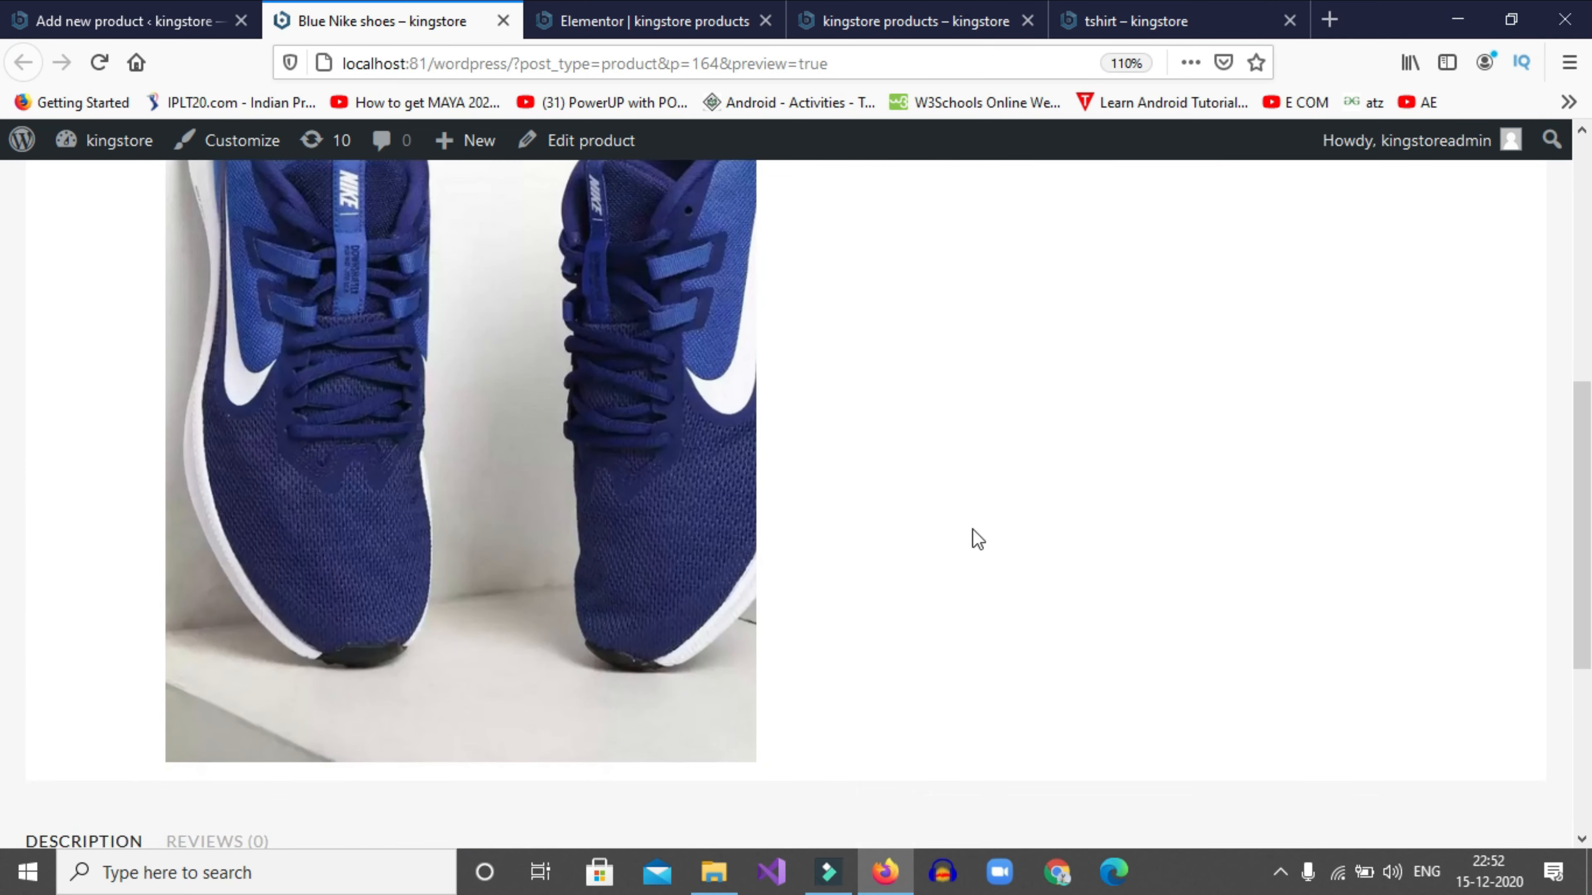
{"action": "scroll", "coordinate": [970, 537], "scroll_direction": "up", "scroll_amount": 1}
{"action": "scroll", "coordinate": [963, 536], "scroll_direction": "up", "scroll_amount": 6}
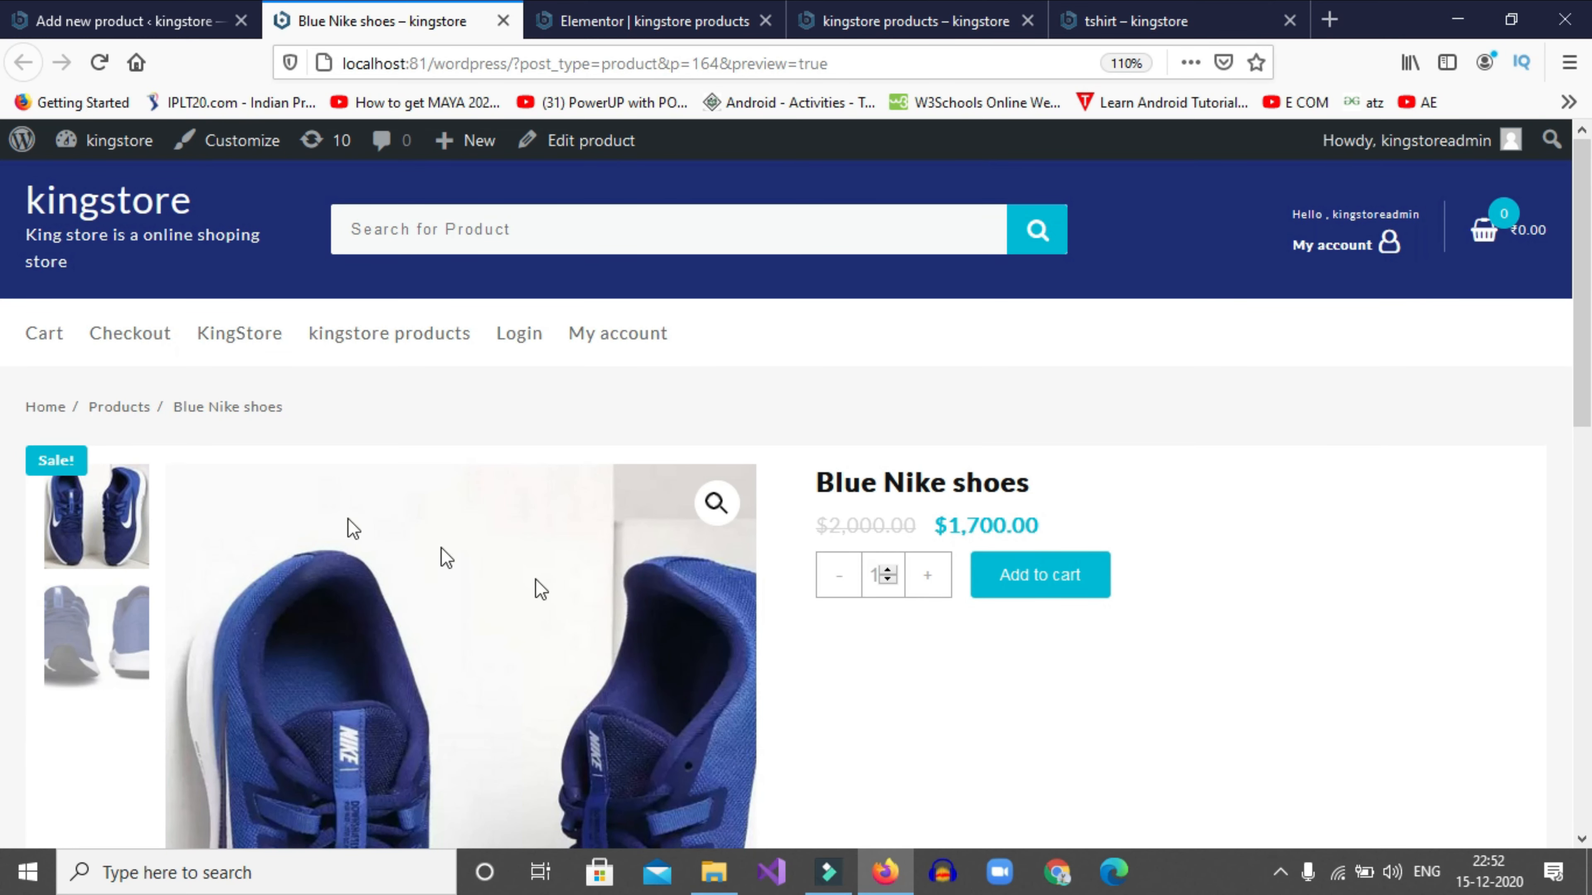
{"action": "left_click", "coordinate": [105, 634]}
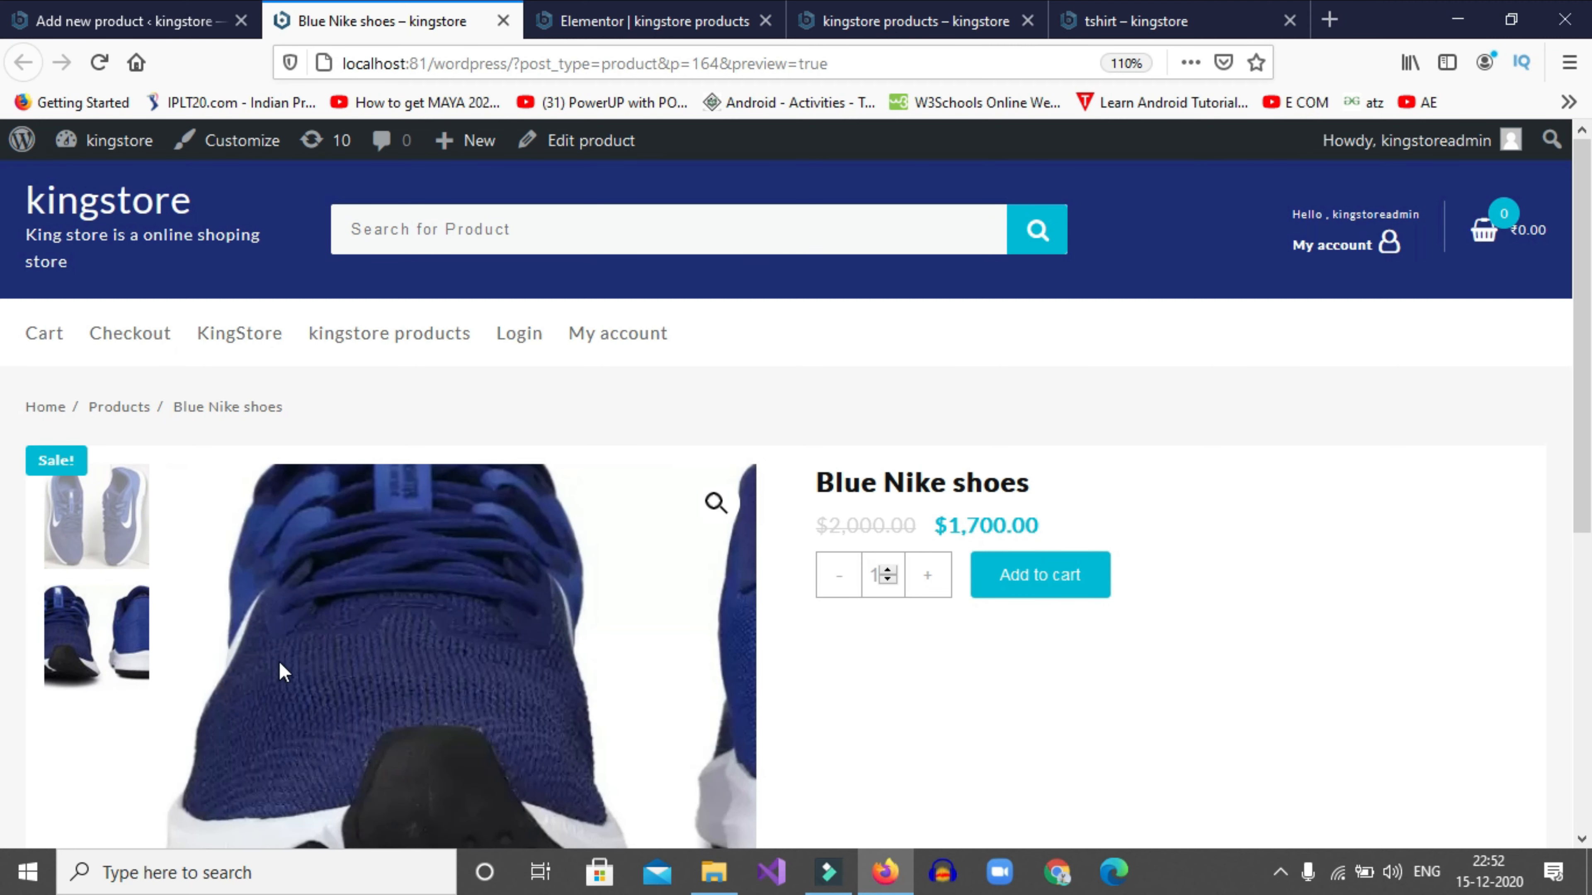
{"action": "scroll", "coordinate": [697, 605], "scroll_direction": "down", "scroll_amount": 2}
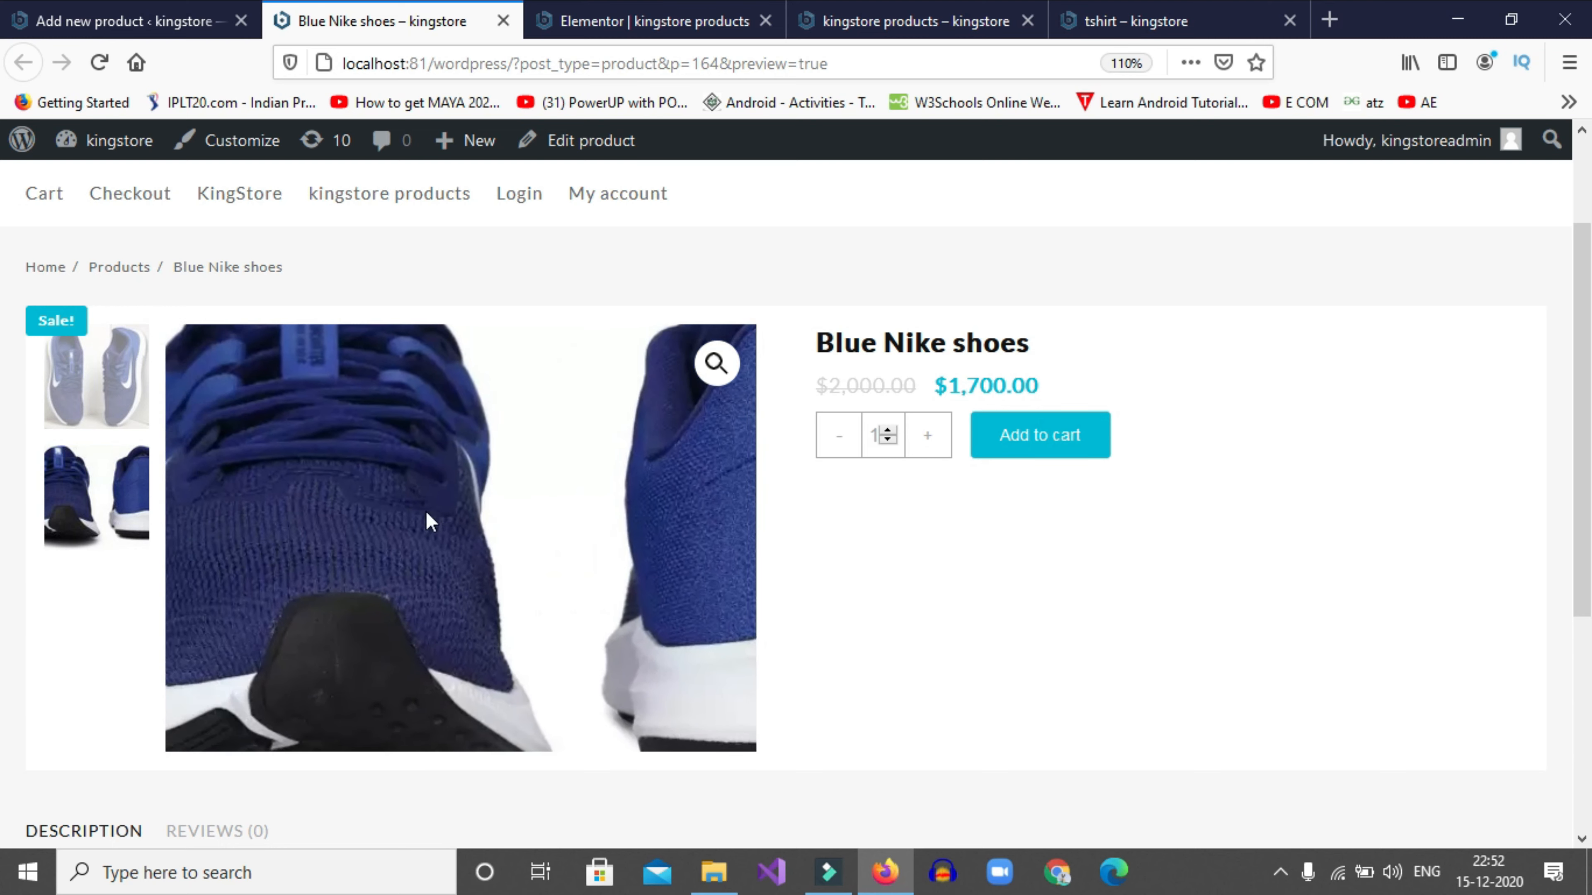
{"action": "scroll", "coordinate": [363, 520], "scroll_direction": "up", "scroll_amount": 2}
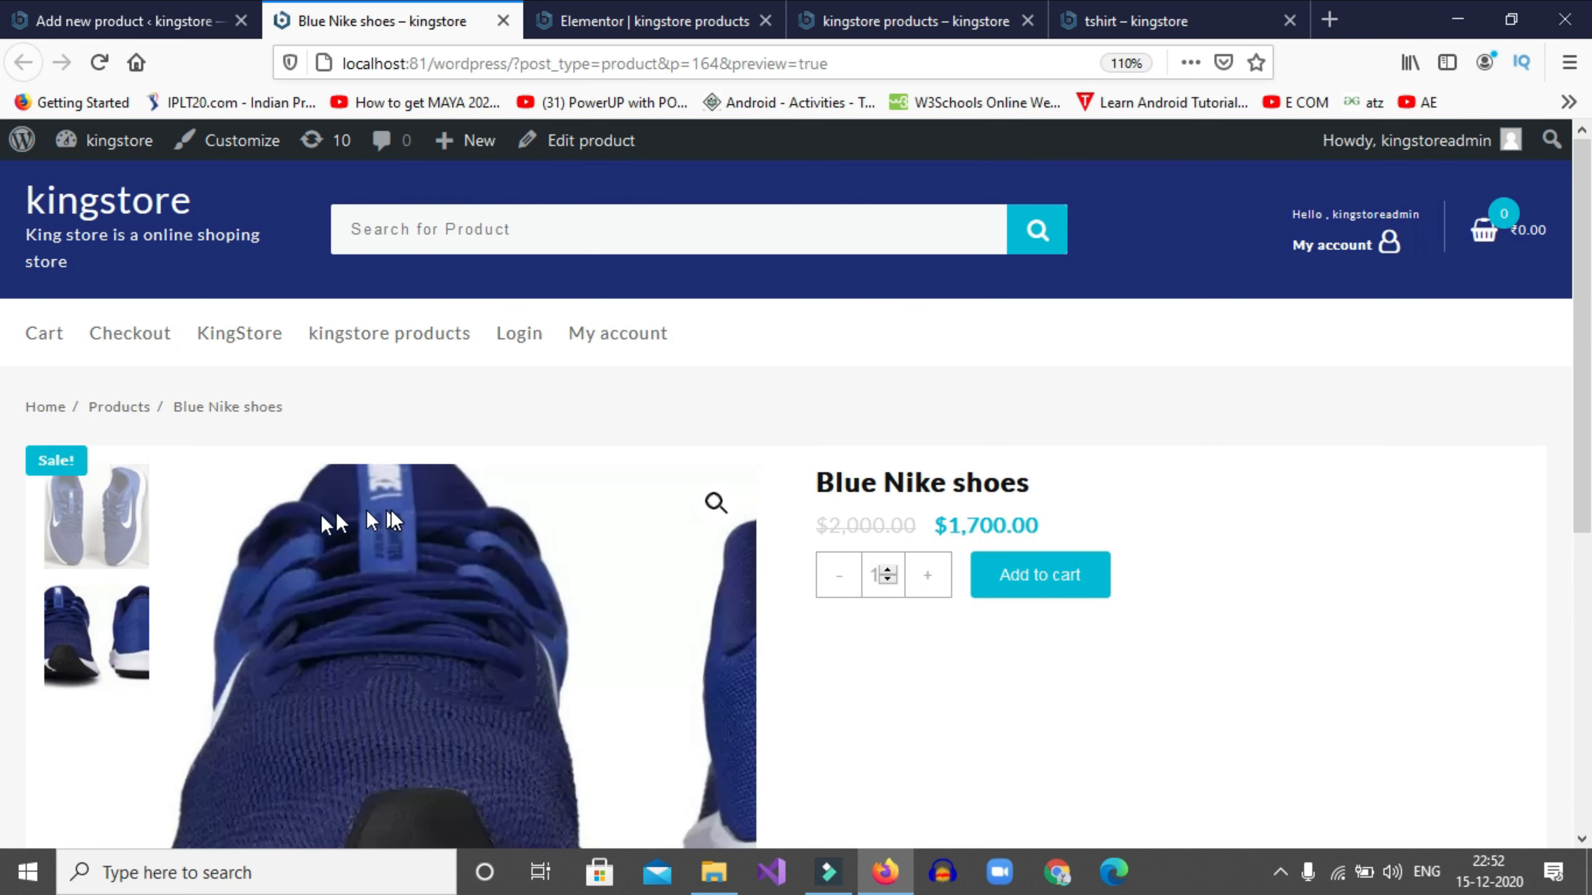
{"action": "scroll", "coordinate": [858, 341], "scroll_direction": "down", "scroll_amount": 2}
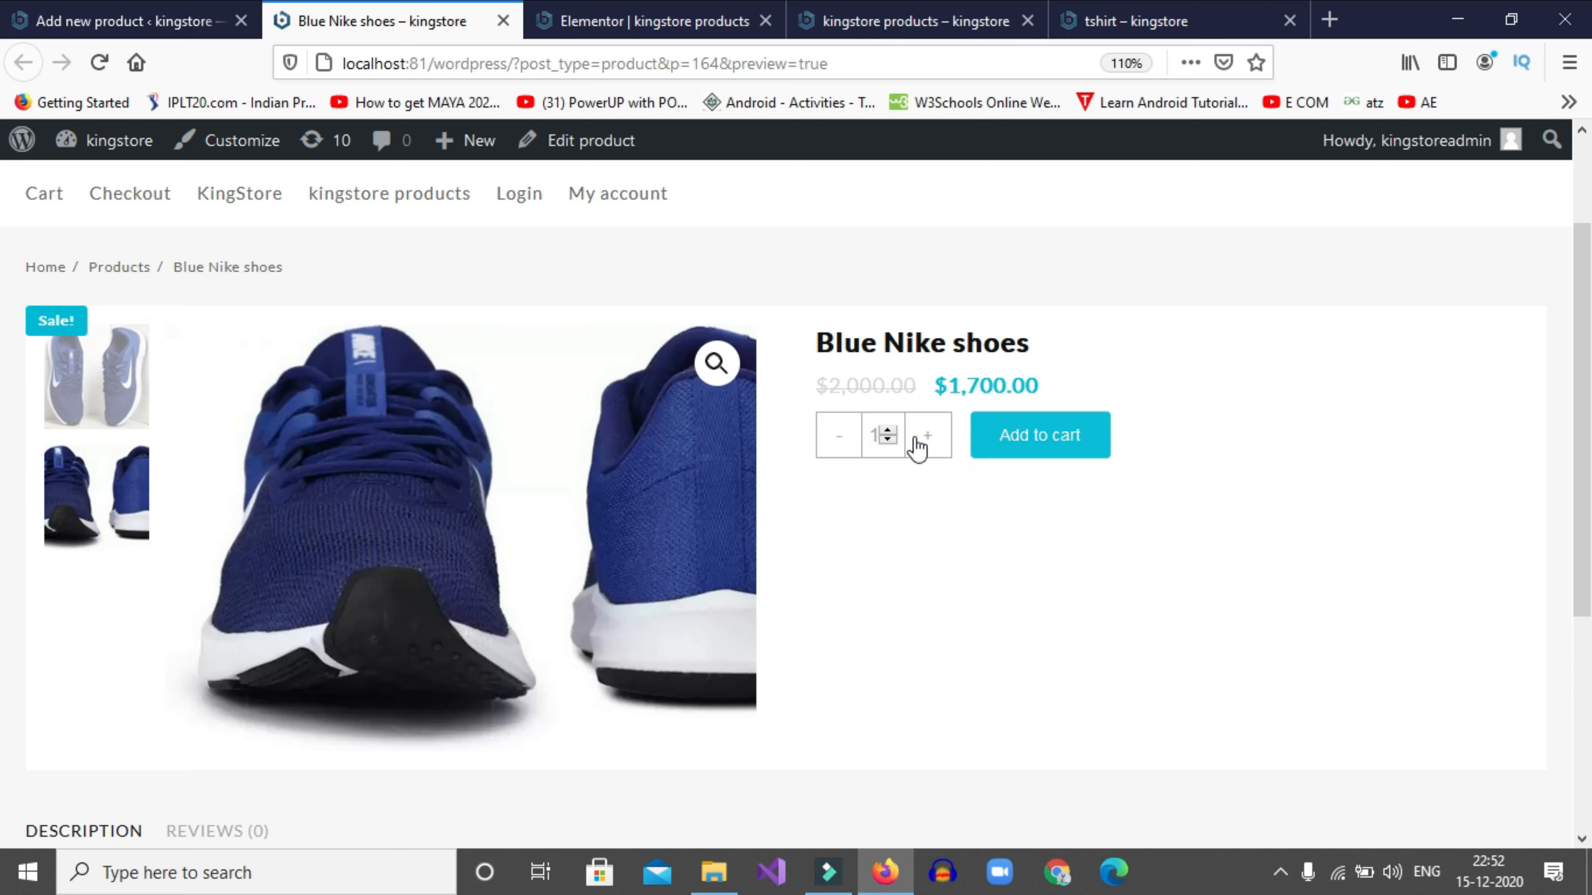
{"action": "left_click_drag", "start_coordinate": [827, 384], "coordinate": [926, 390]}
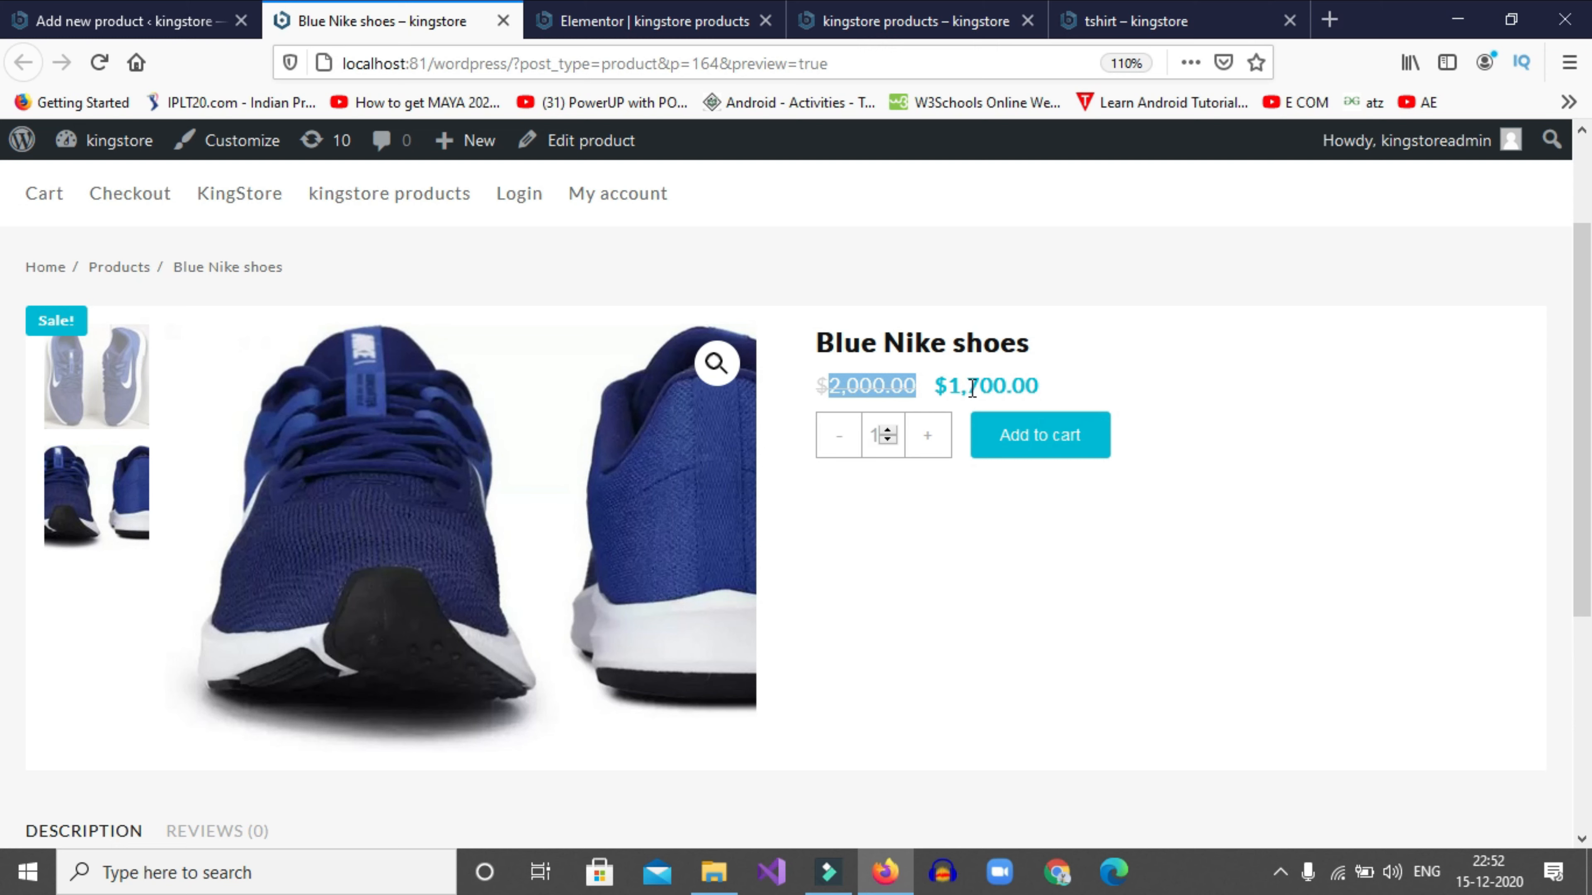
{"action": "double_click", "coordinate": [964, 402]}
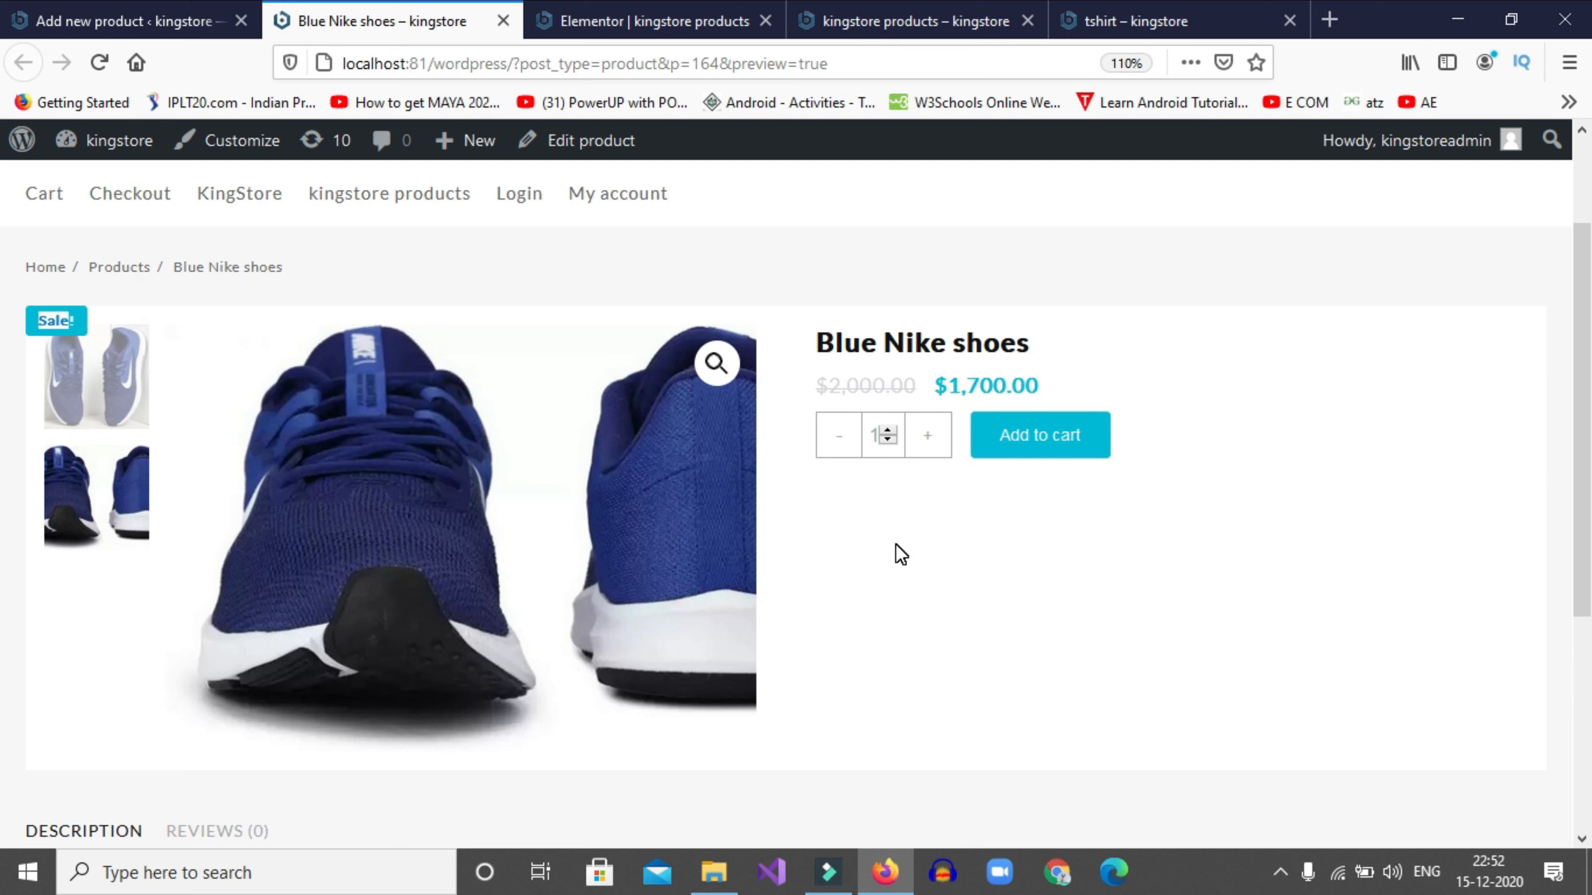
Close the product preview and publish the Blue Nike shoes product
{"action": "key", "text": "ctrl+w"}
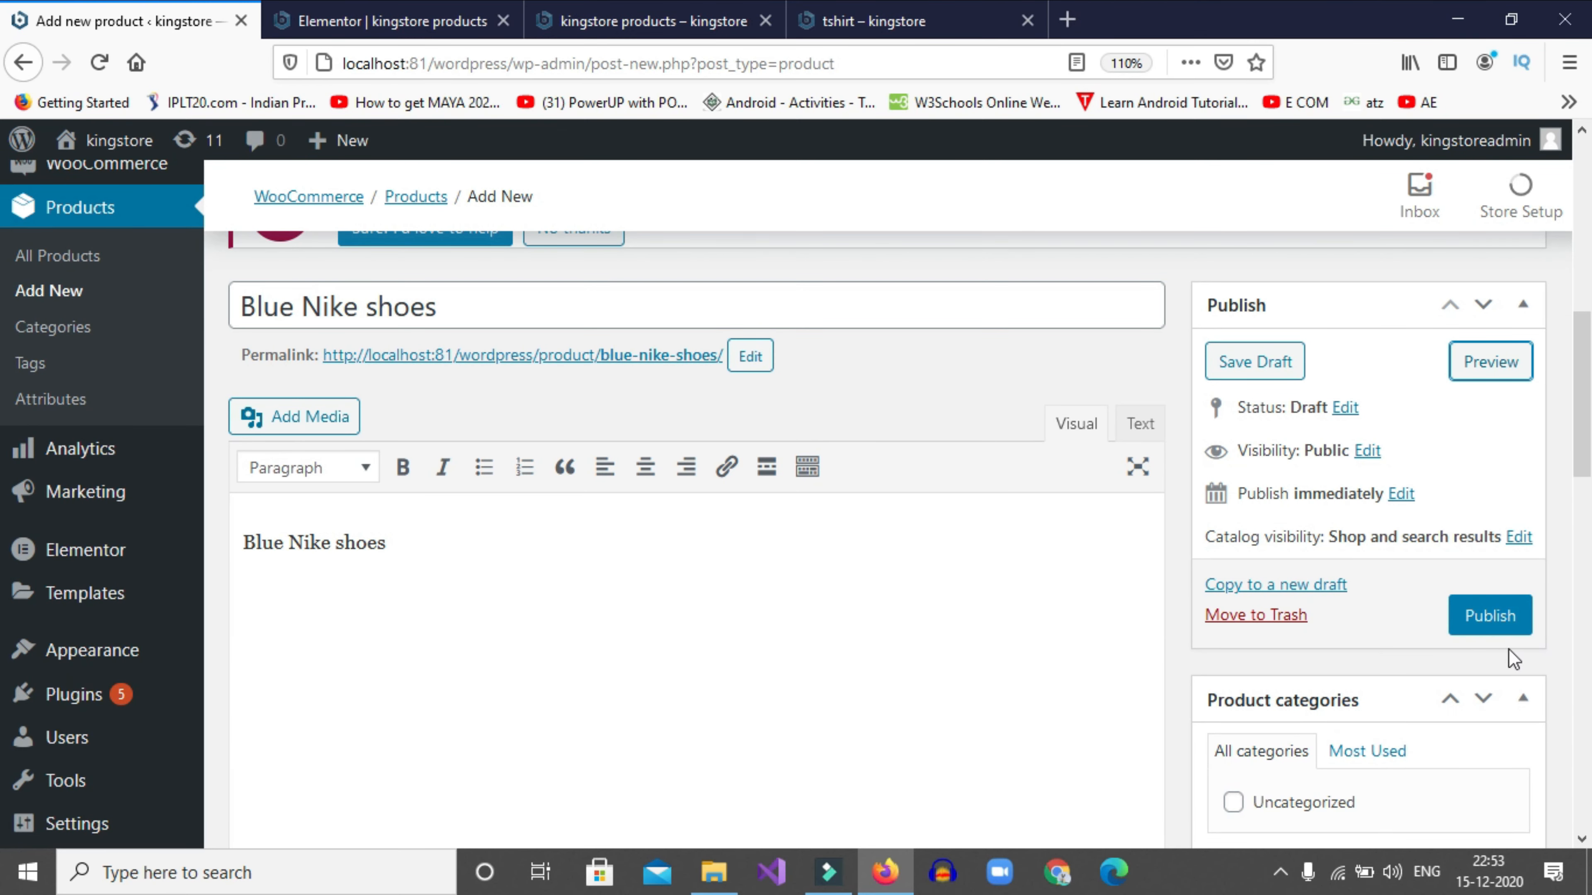
{"action": "left_click", "coordinate": [1491, 617]}
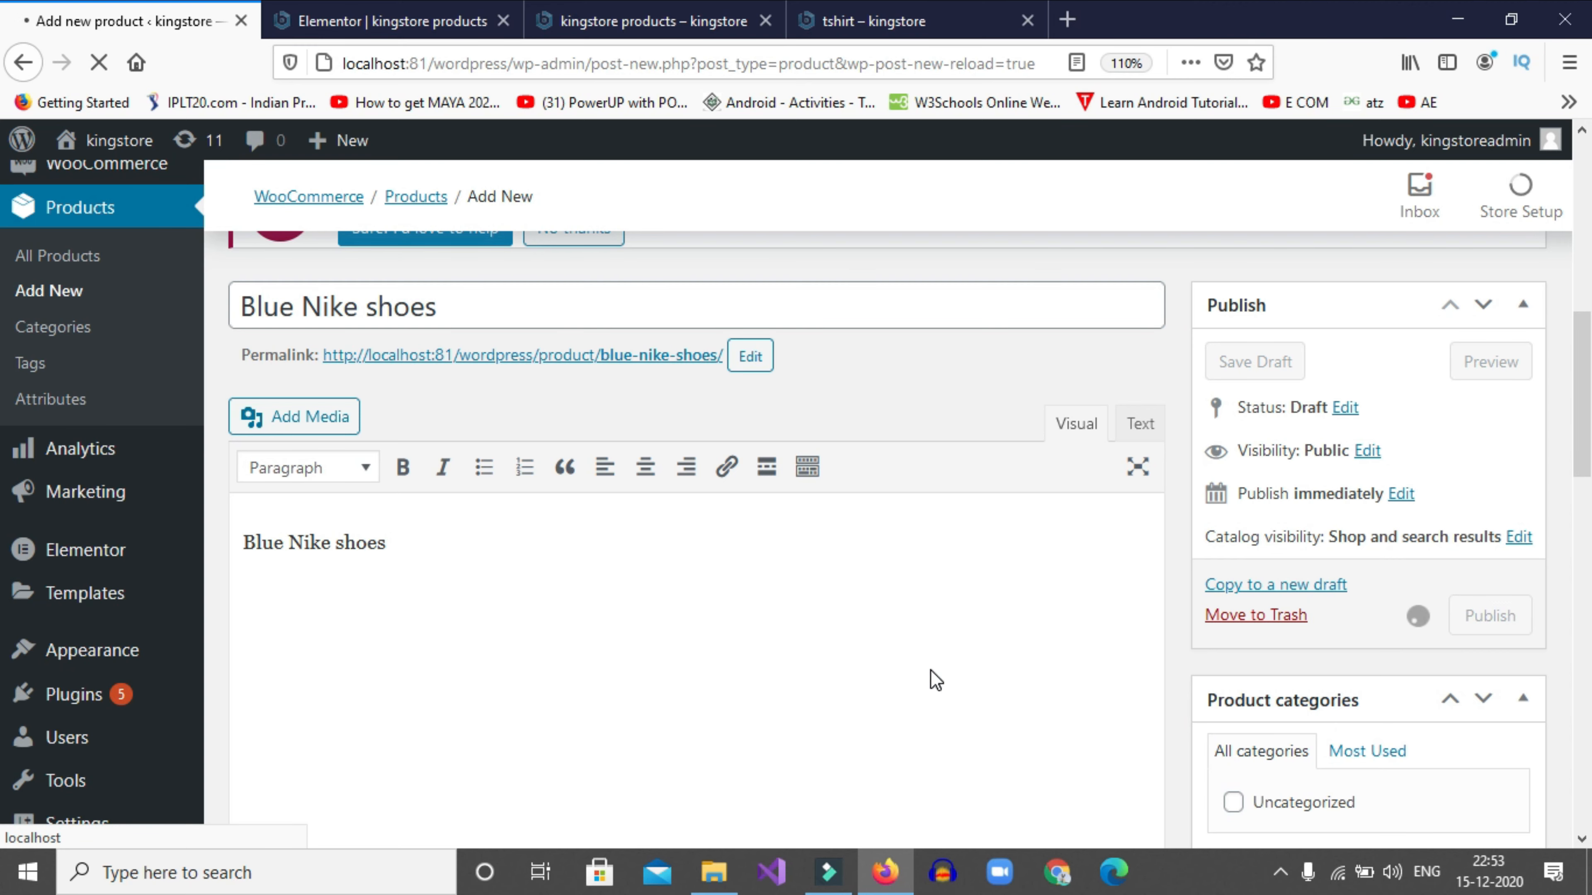
{"action": "scroll", "coordinate": [937, 654], "scroll_direction": "down", "scroll_amount": 6}
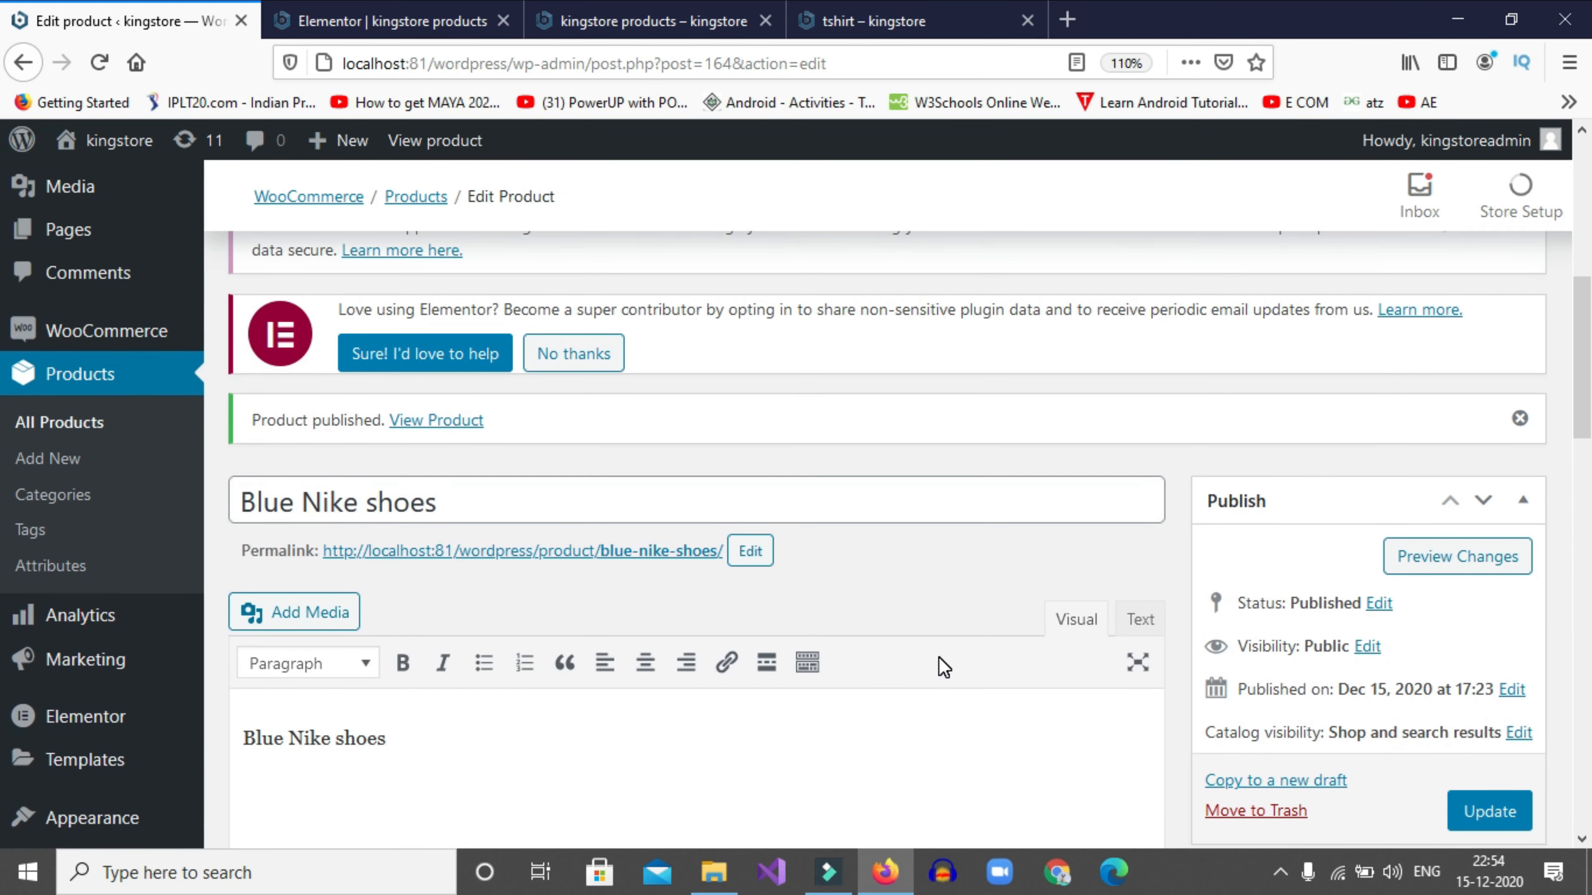
View the kingstore products shop page from the site's list of all pages
{"action": "mouse_move", "coordinate": [112, 330]}
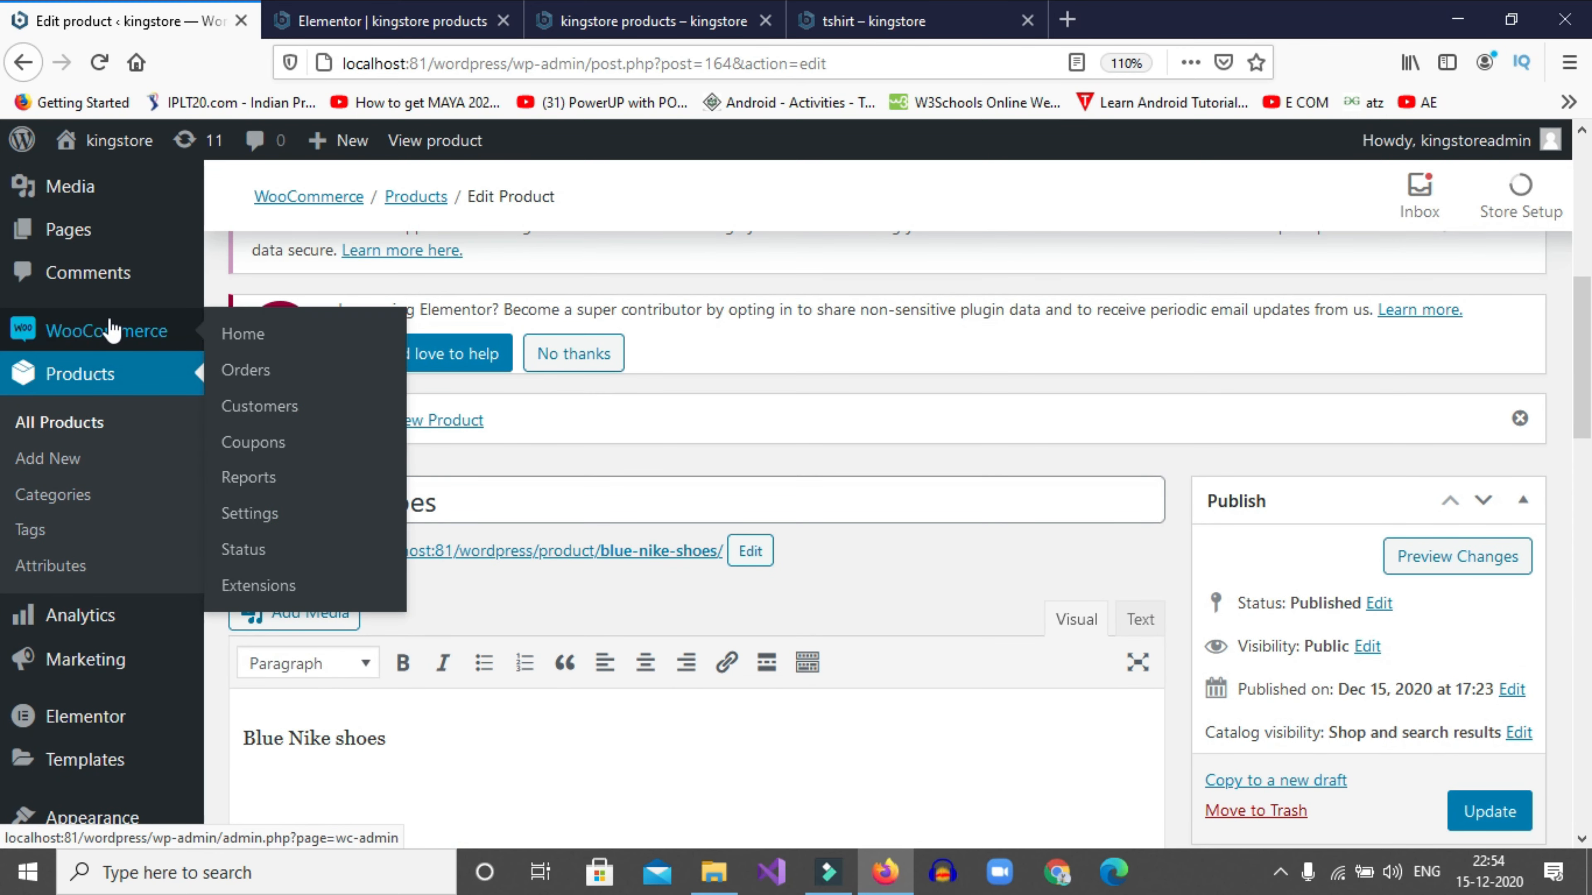
{"action": "scroll", "coordinate": [112, 330], "scroll_direction": "up", "scroll_amount": 2}
{"action": "mouse_move", "coordinate": [151, 349]}
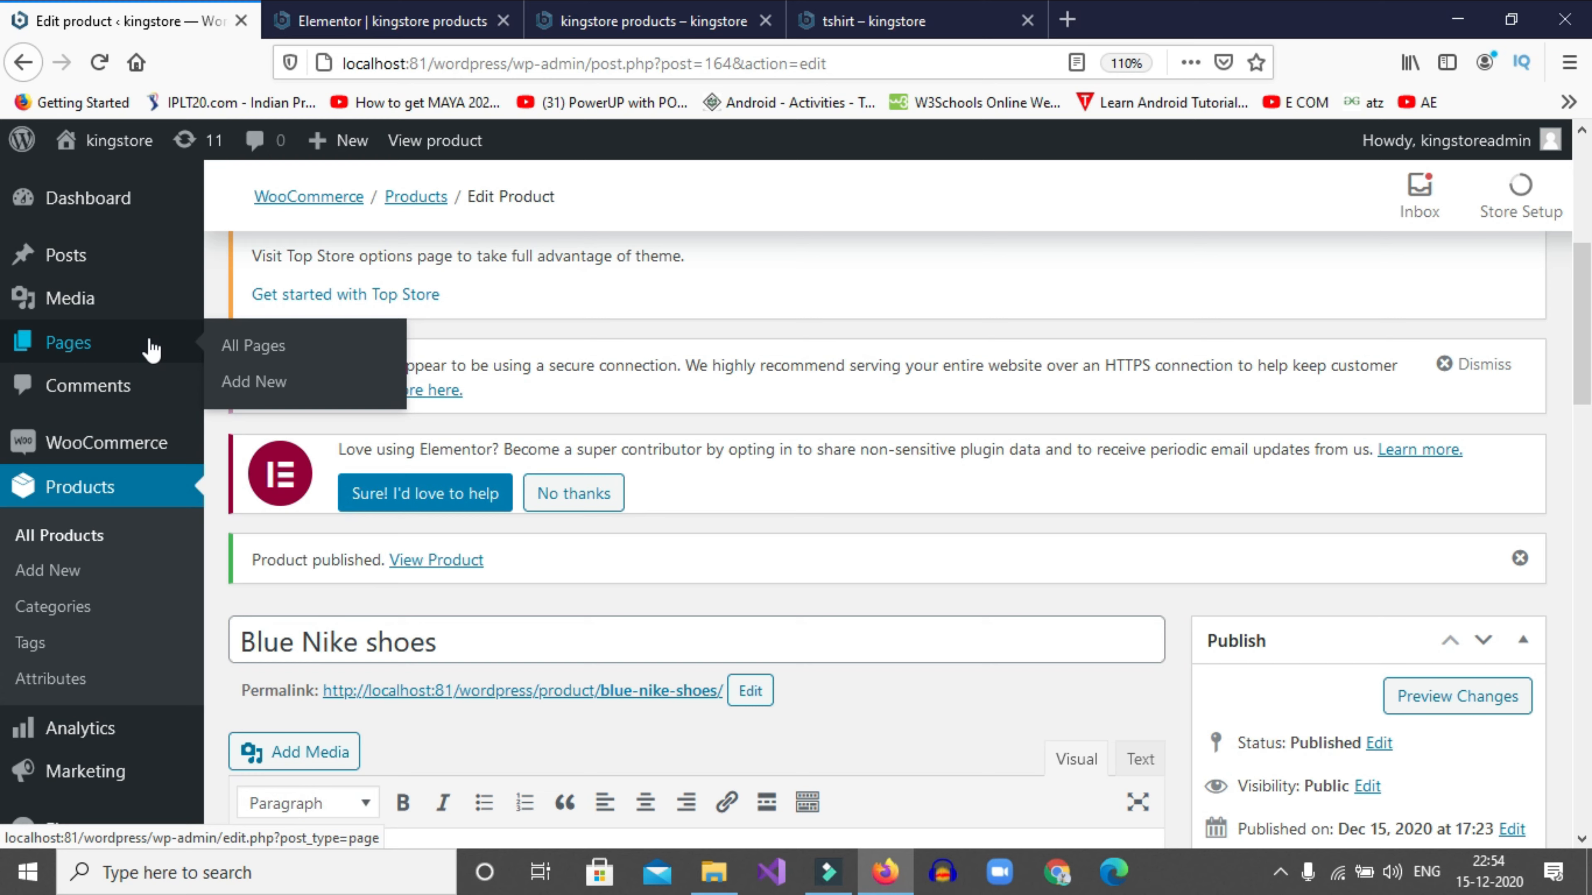
{"action": "left_click", "coordinate": [257, 347]}
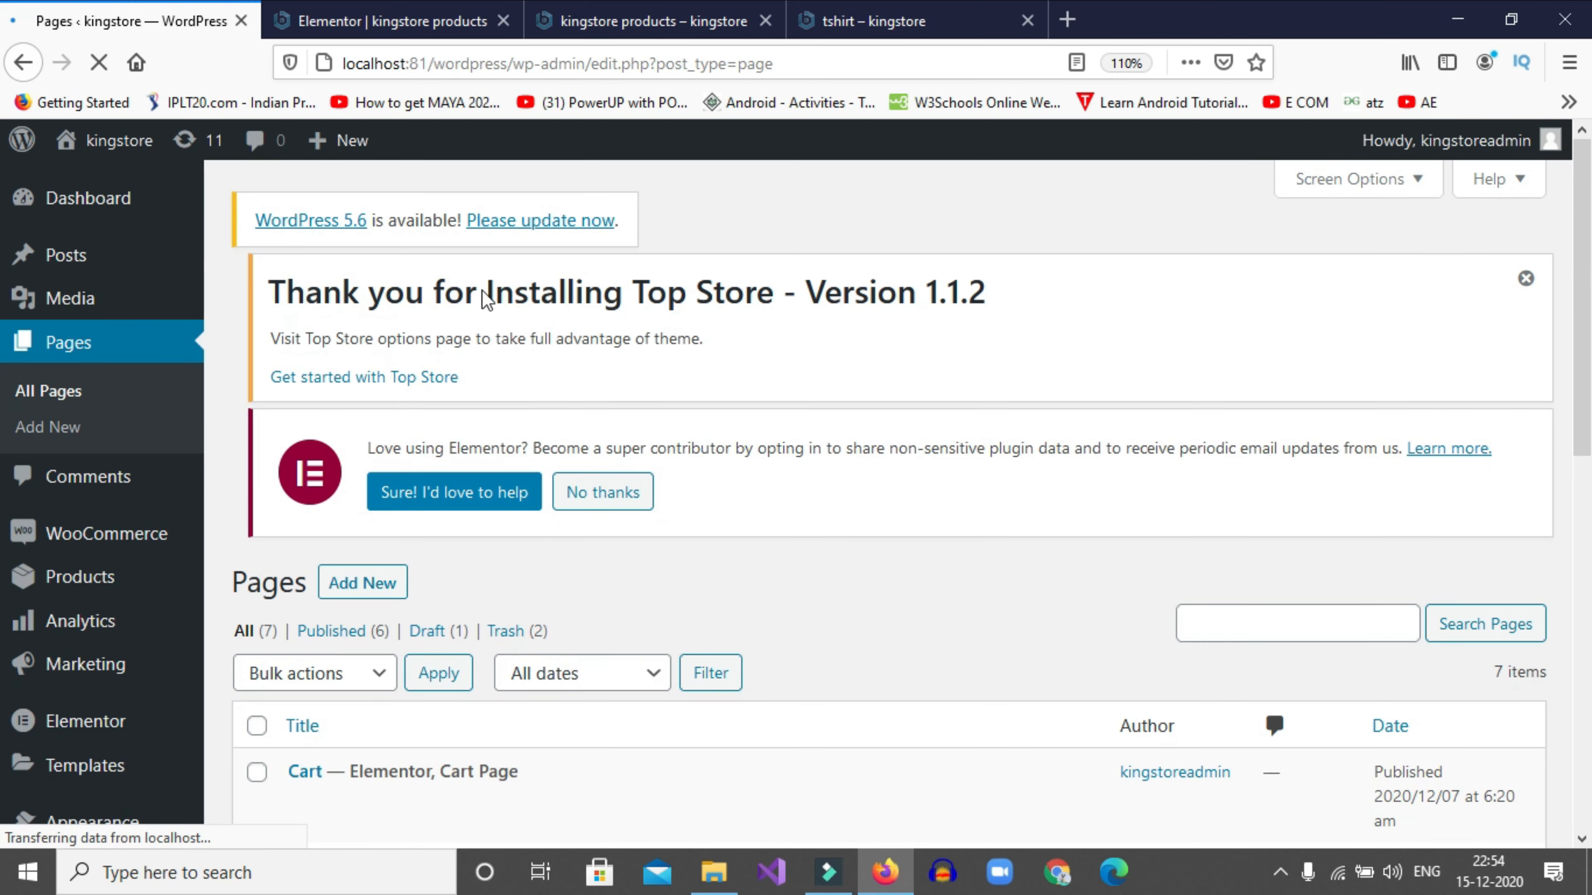
{"action": "scroll", "coordinate": [588, 283], "scroll_direction": "down", "scroll_amount": 6}
{"action": "scroll", "coordinate": [533, 373], "scroll_direction": "down", "scroll_amount": 6}
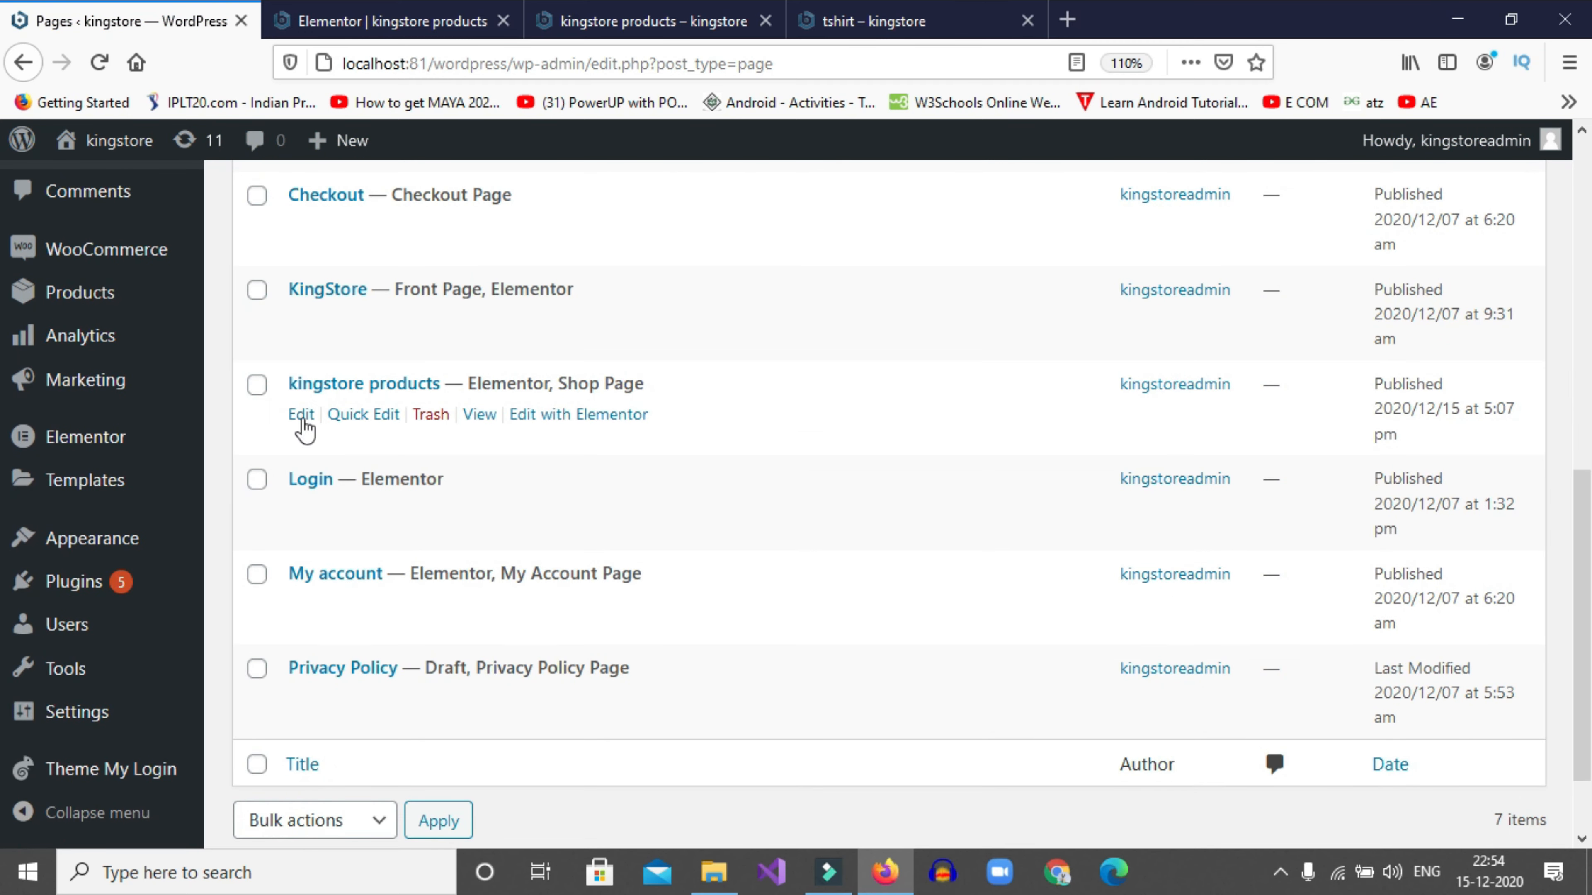
{"action": "left_click", "coordinate": [475, 415]}
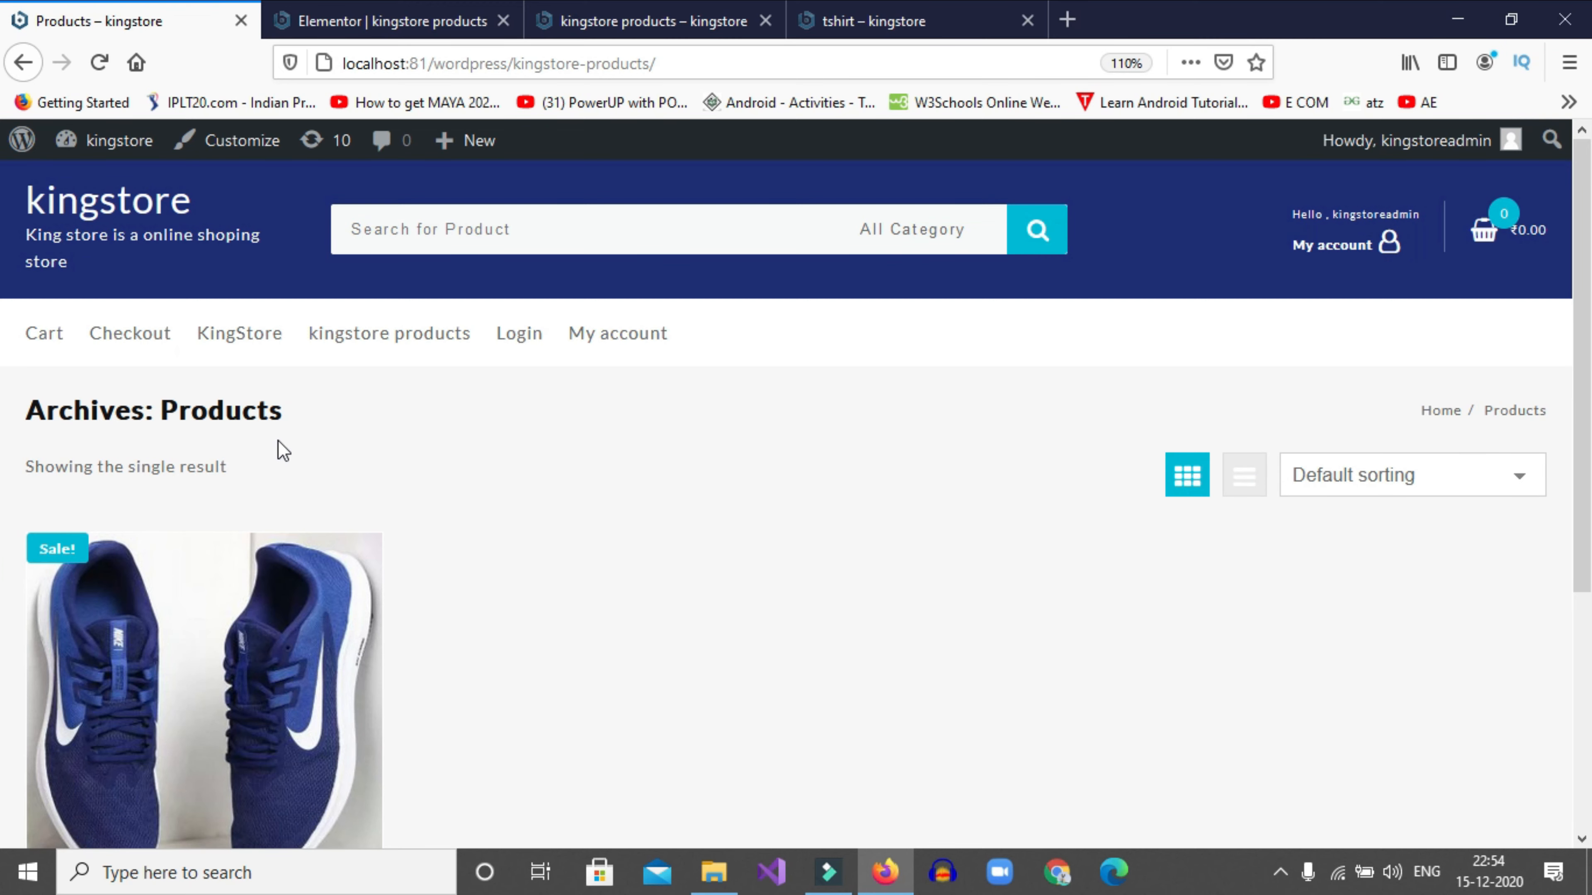
Open the Blue Nike shoes product from the shop page and display its second gallery image
{"action": "scroll", "coordinate": [283, 451], "scroll_direction": "down", "scroll_amount": 3}
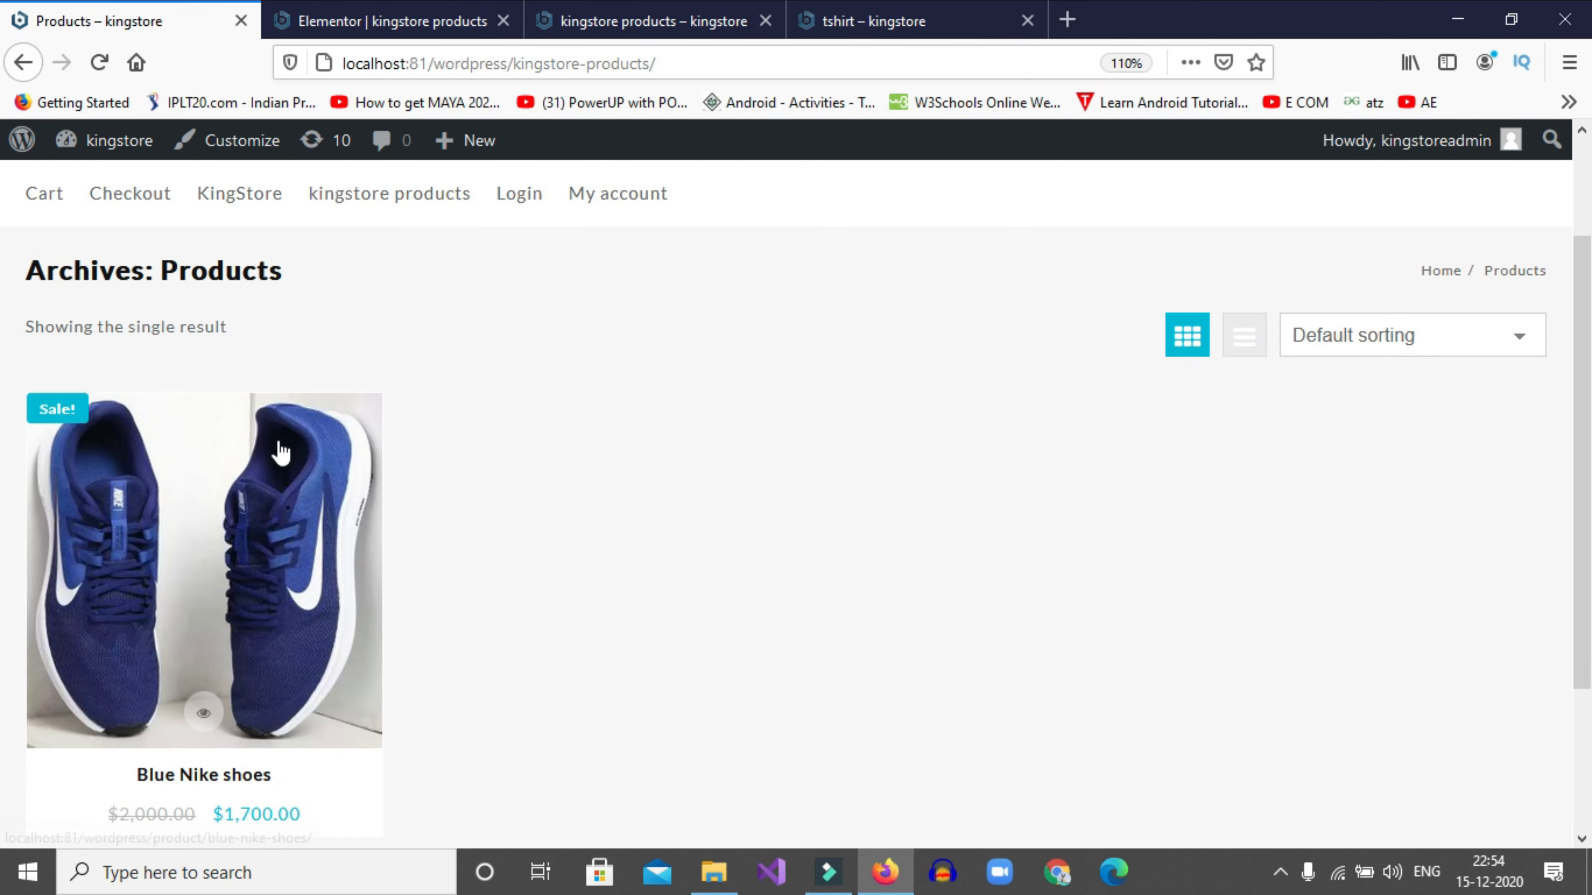
{"action": "left_click_drag", "start_coordinate": [518, 68], "coordinate": [648, 82]}
{"action": "left_click", "coordinate": [640, 668]}
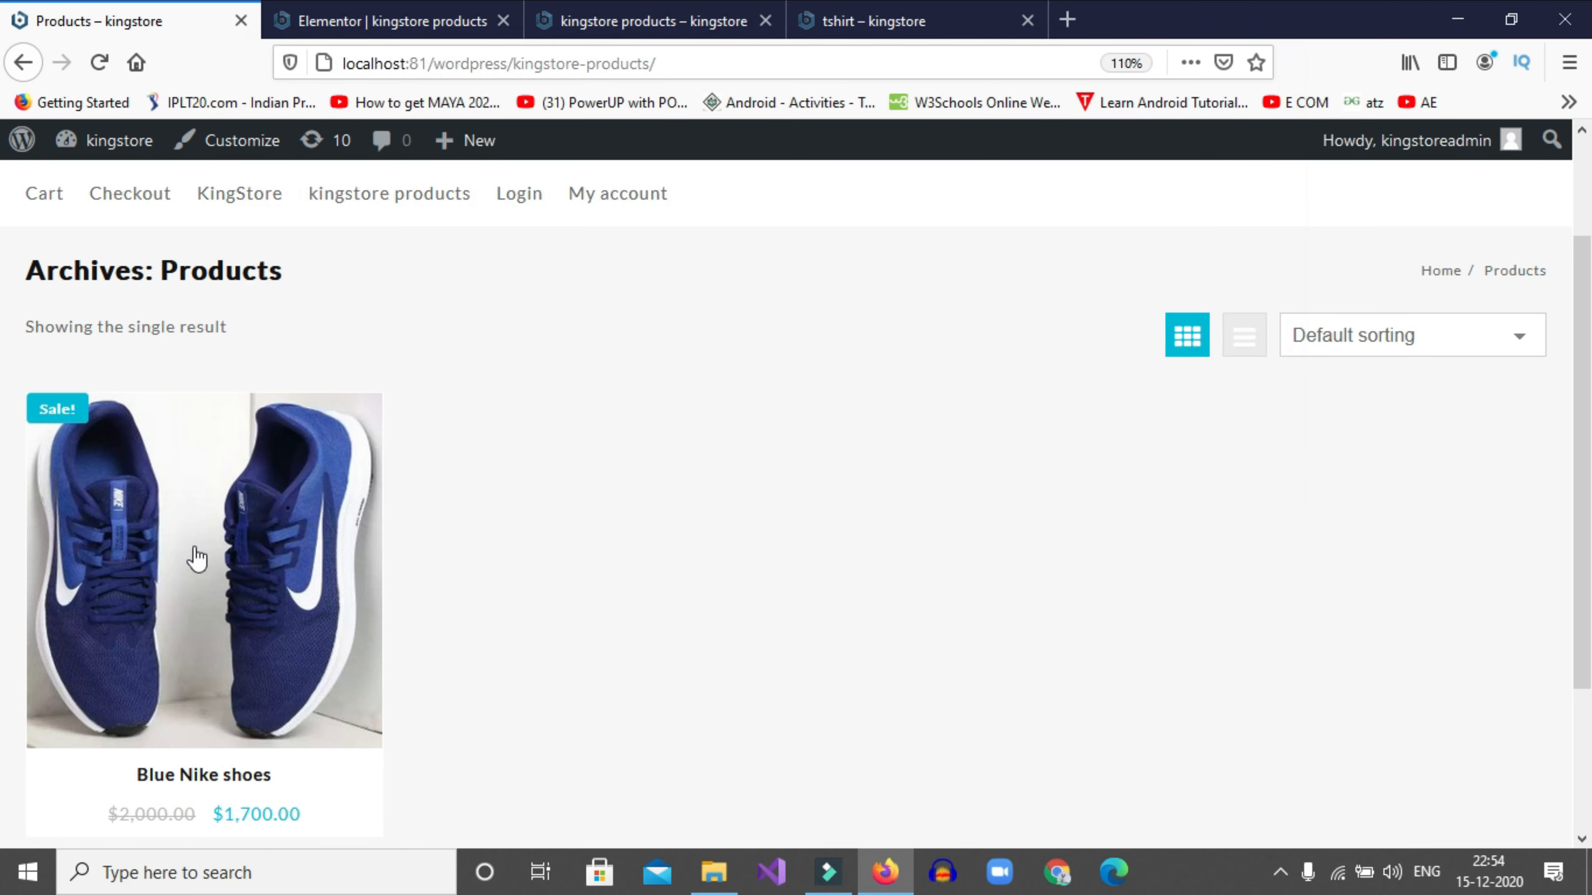
{"action": "scroll", "coordinate": [668, 647], "scroll_direction": "down", "scroll_amount": 2}
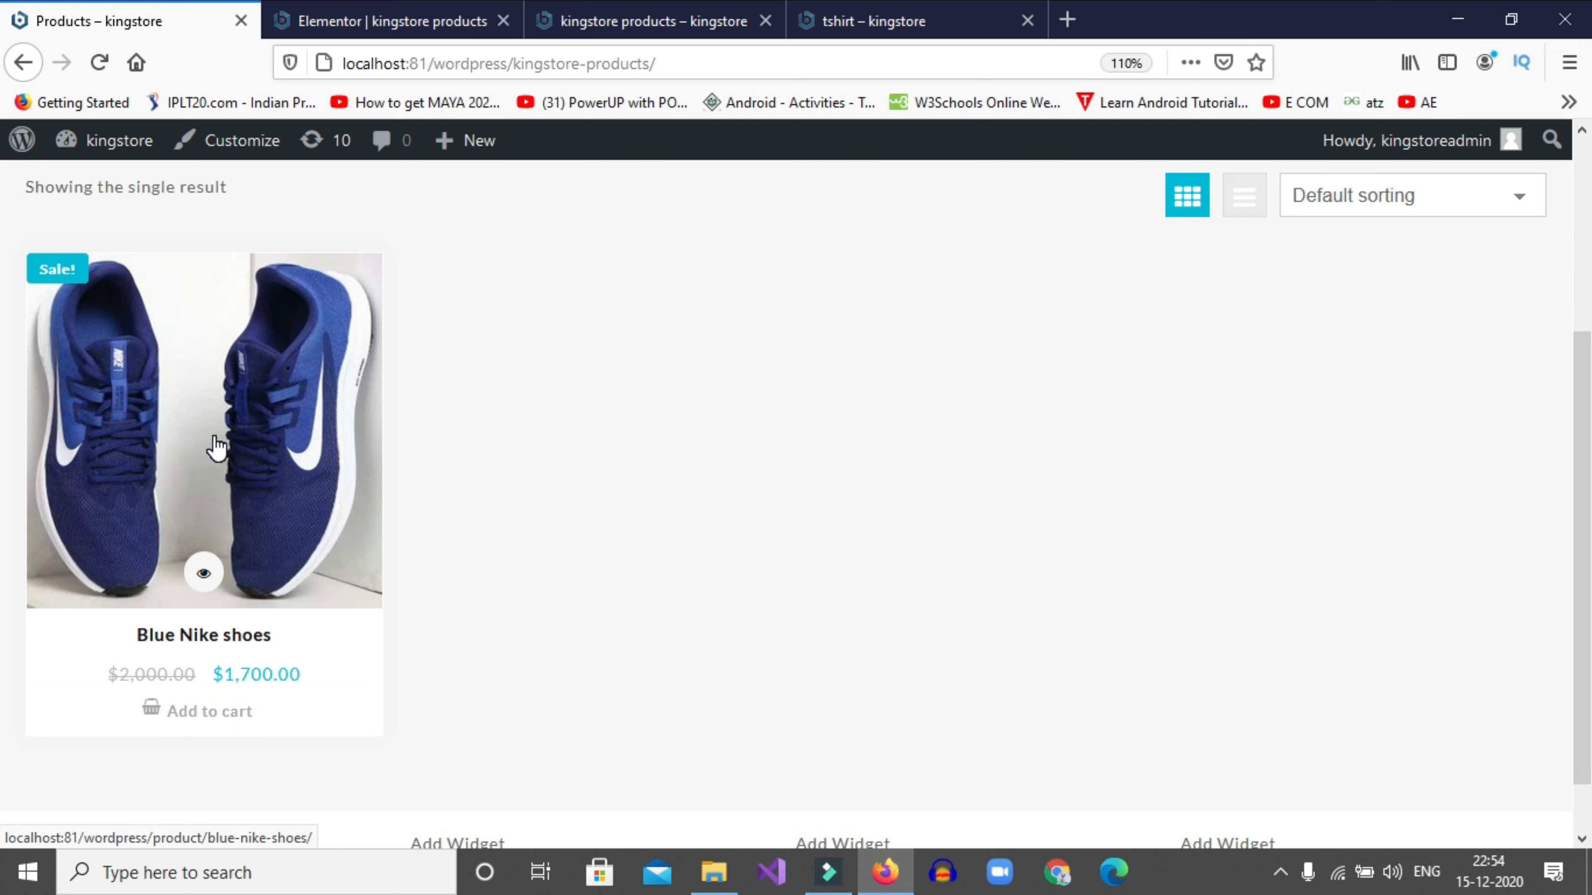
{"action": "left_click", "coordinate": [216, 447]}
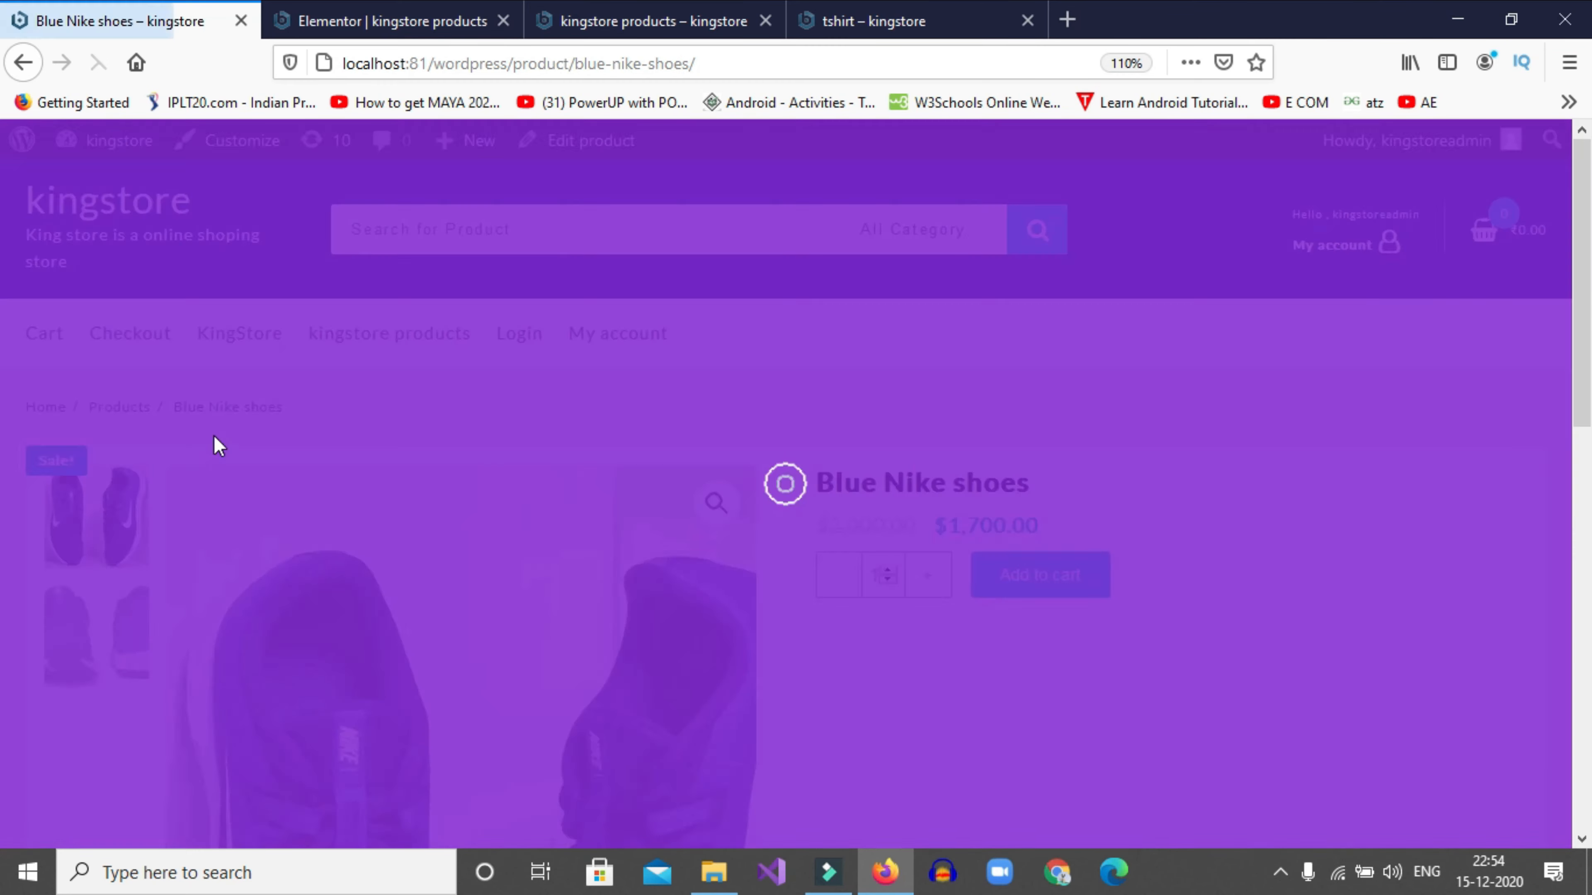
{"action": "scroll", "coordinate": [490, 576], "scroll_direction": "down", "scroll_amount": 2}
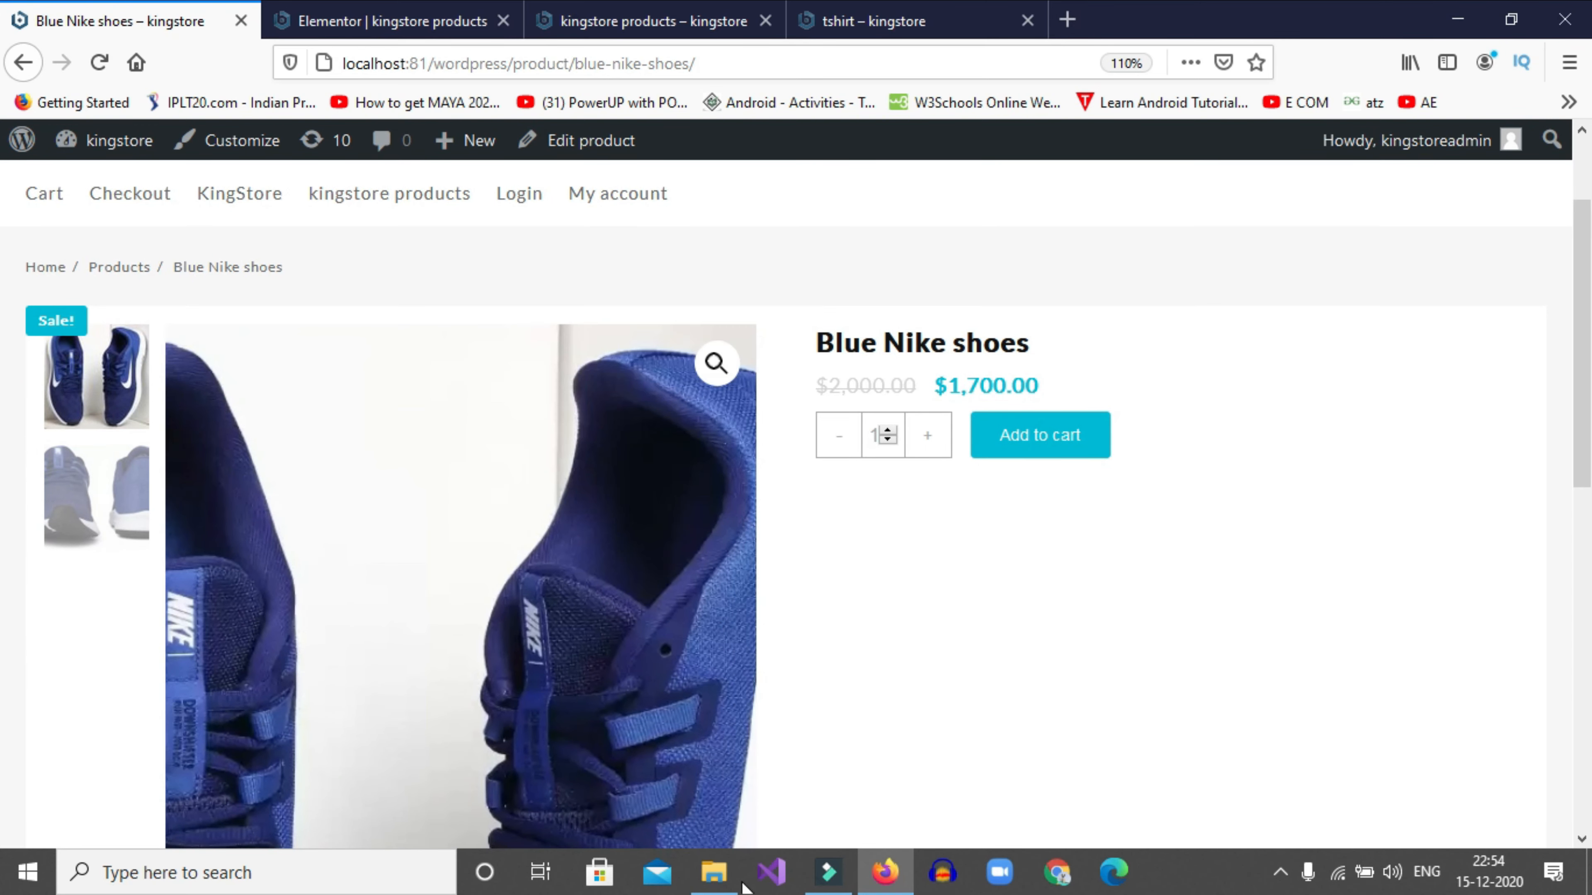
{"action": "left_click", "coordinate": [99, 534]}
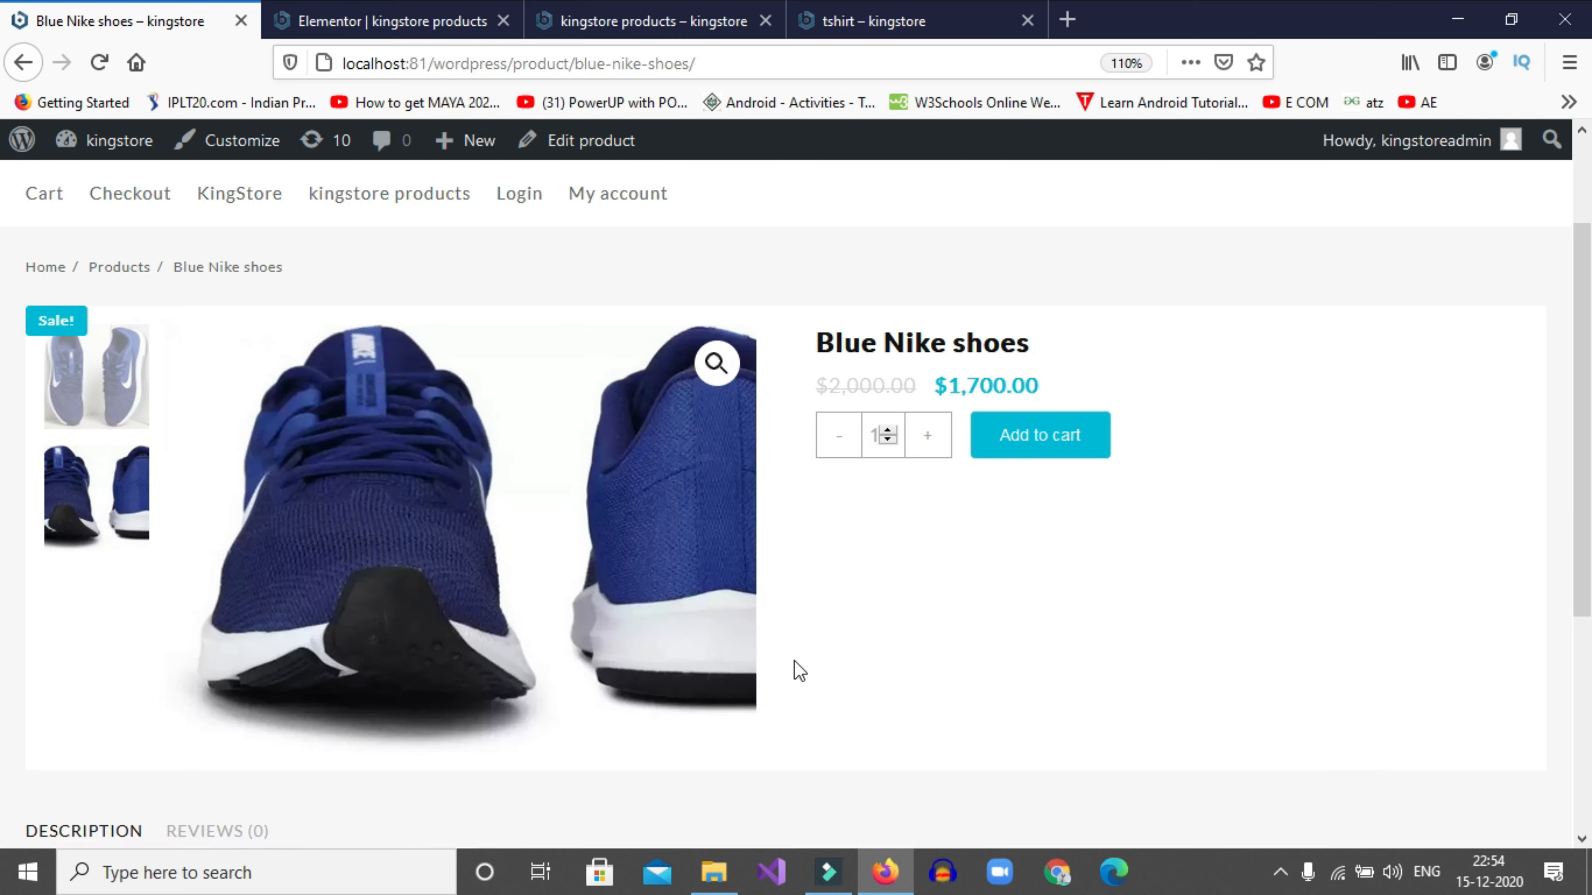
Check the currency symbol and sale price shown on the published Blue Nike shoes page
{"action": "scroll", "coordinate": [927, 627], "scroll_direction": "down", "scroll_amount": 1}
{"action": "scroll", "coordinate": [928, 627], "scroll_direction": "up", "scroll_amount": 3}
{"action": "left_click_drag", "start_coordinate": [934, 525], "coordinate": [953, 533]}
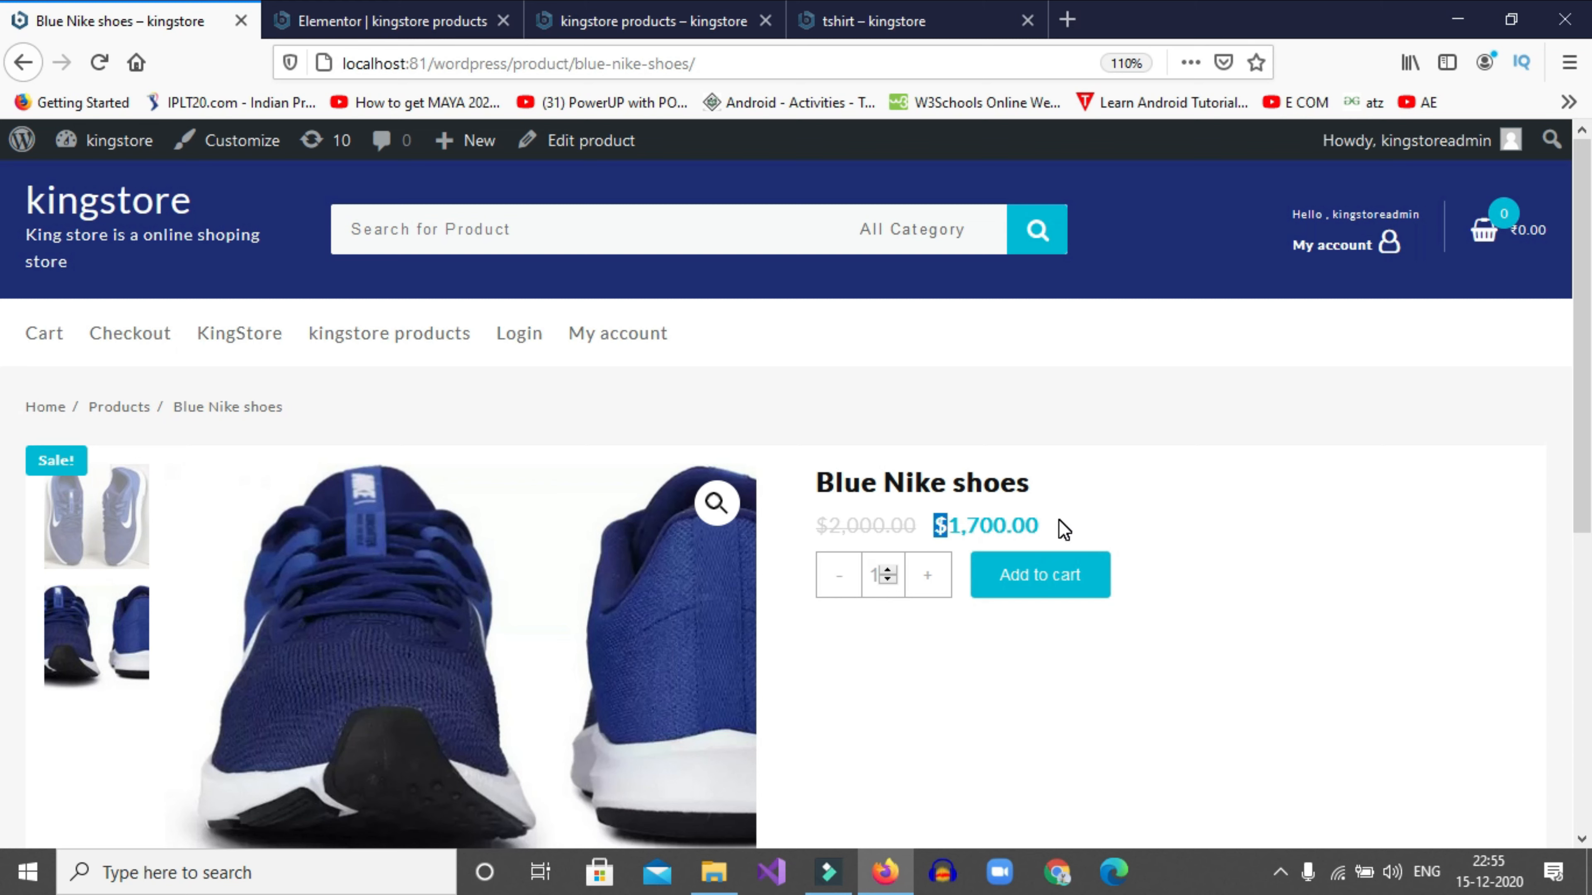
{"action": "left_click_drag", "start_coordinate": [1056, 526], "coordinate": [924, 526]}
{"action": "left_click", "coordinate": [923, 525]}
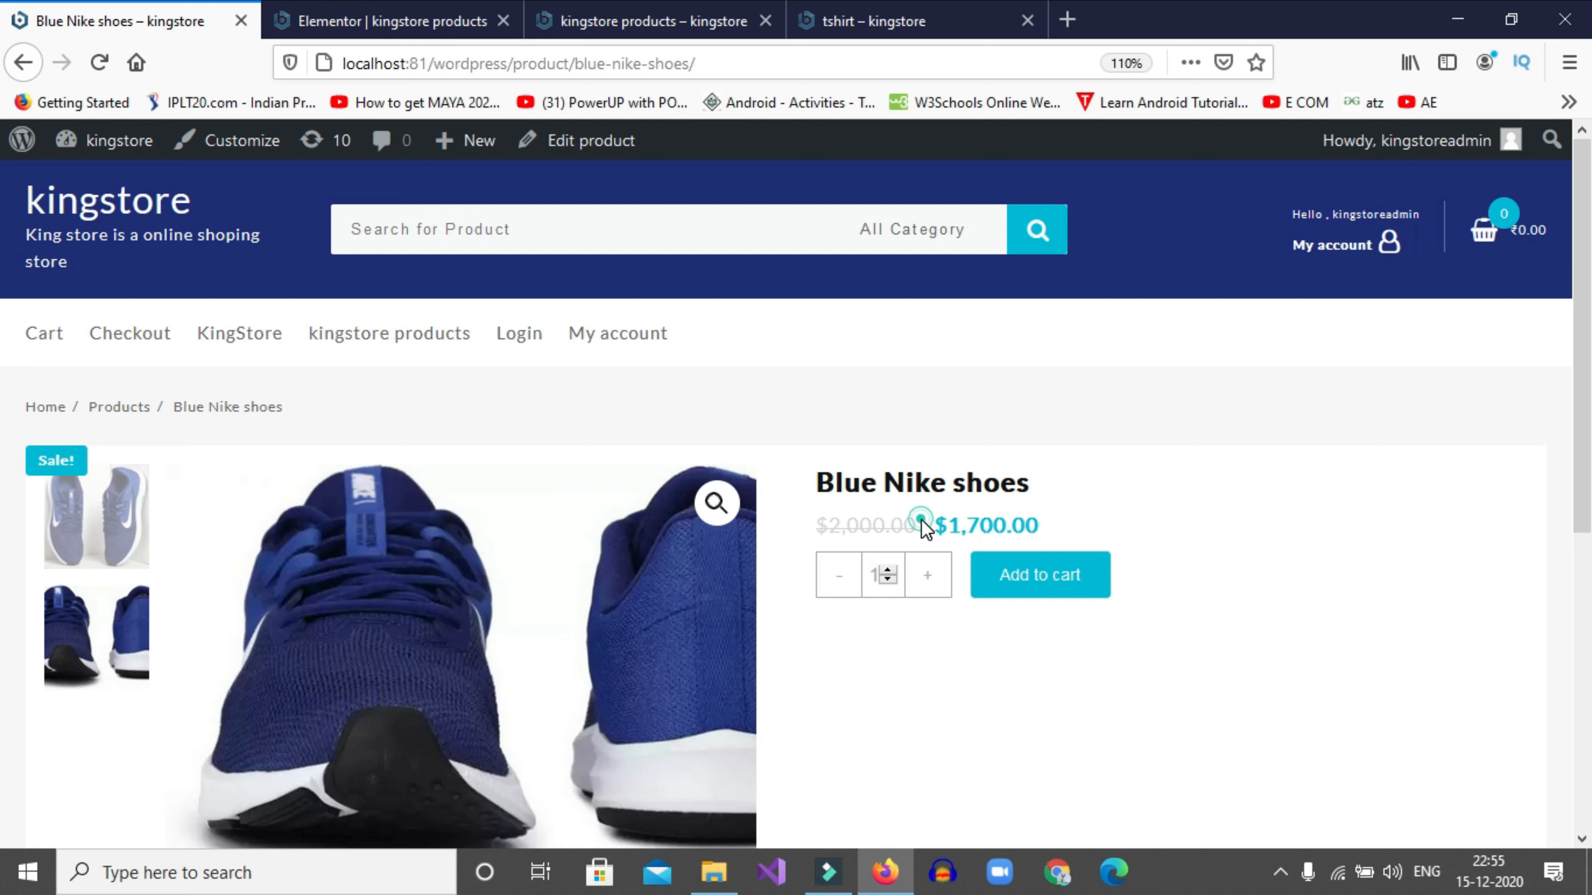
{"action": "left_click", "coordinate": [1004, 722]}
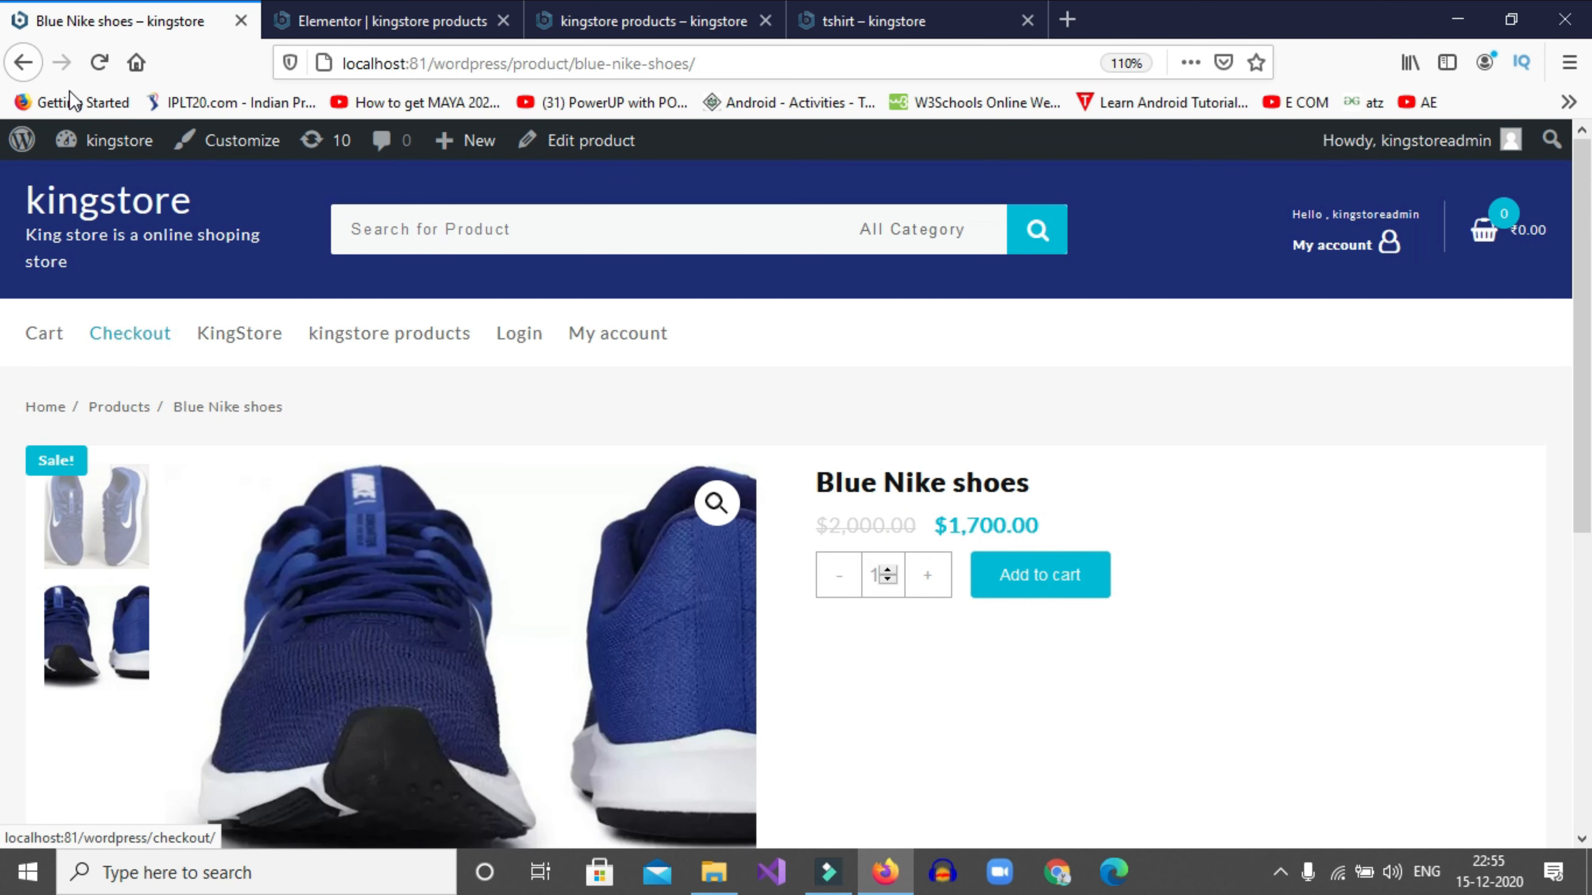
Return to the admin page list and open the WooCommerce general settings
{"action": "left_click", "coordinate": [25, 61]}
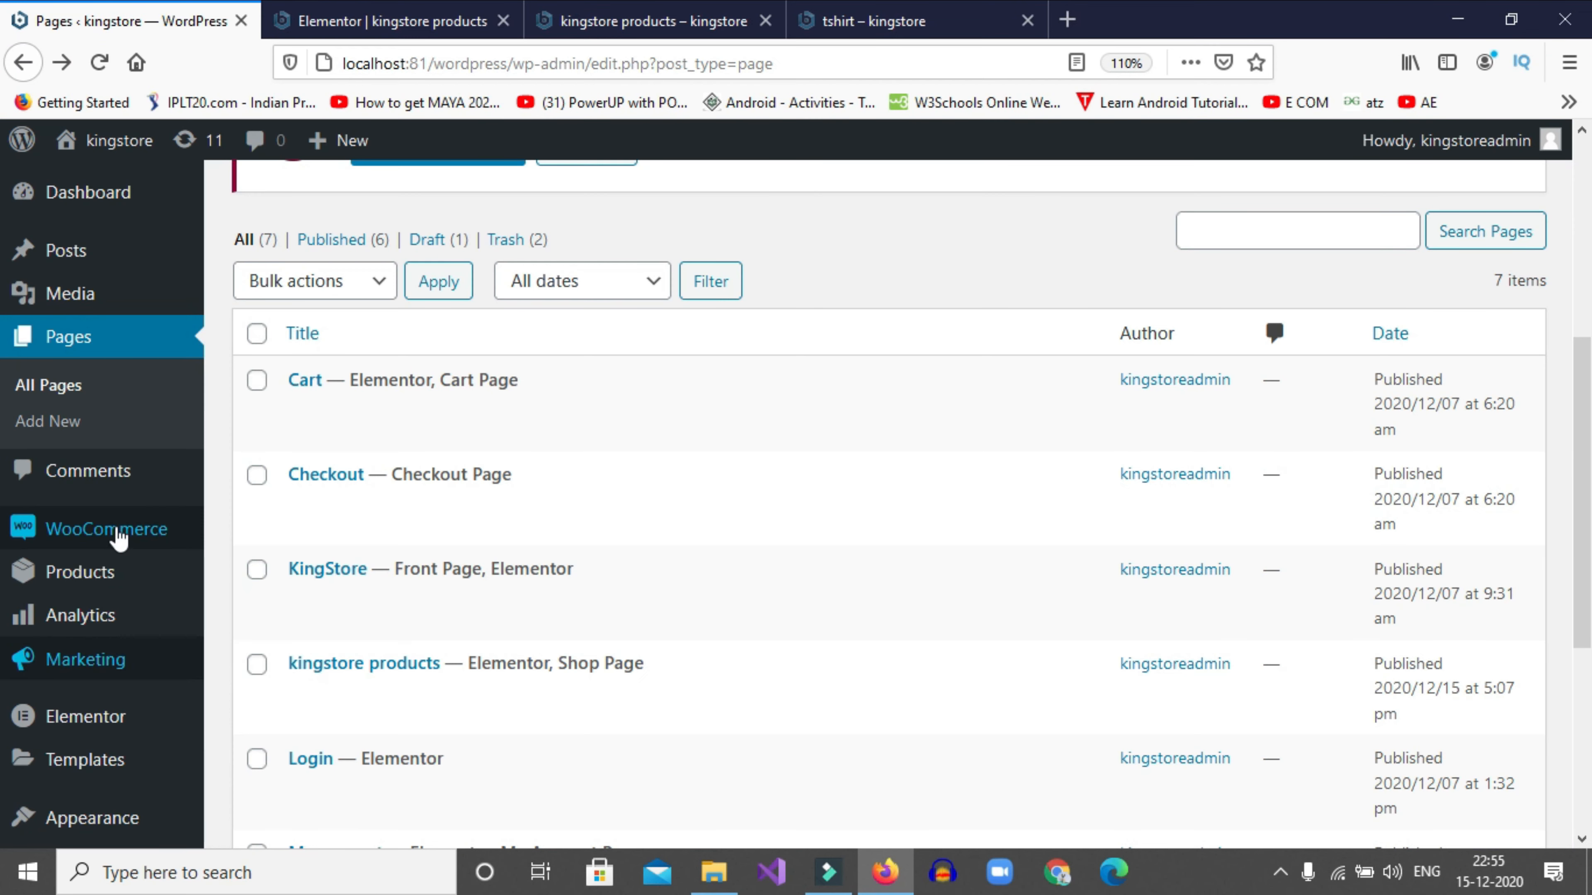
{"action": "mouse_move", "coordinate": [119, 536]}
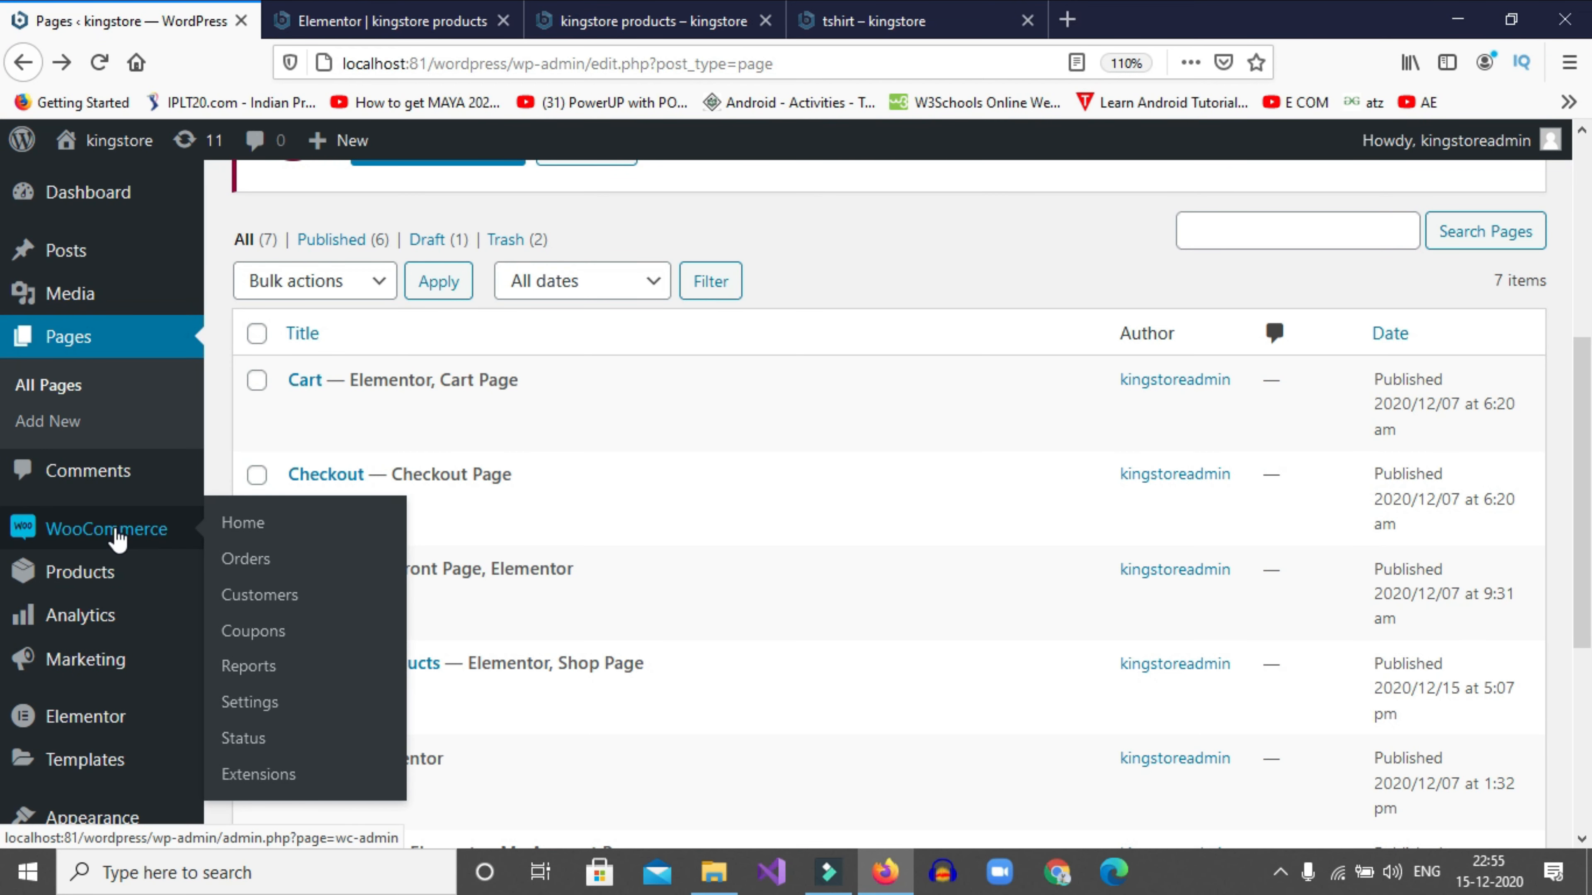
{"action": "left_click", "coordinate": [267, 707]}
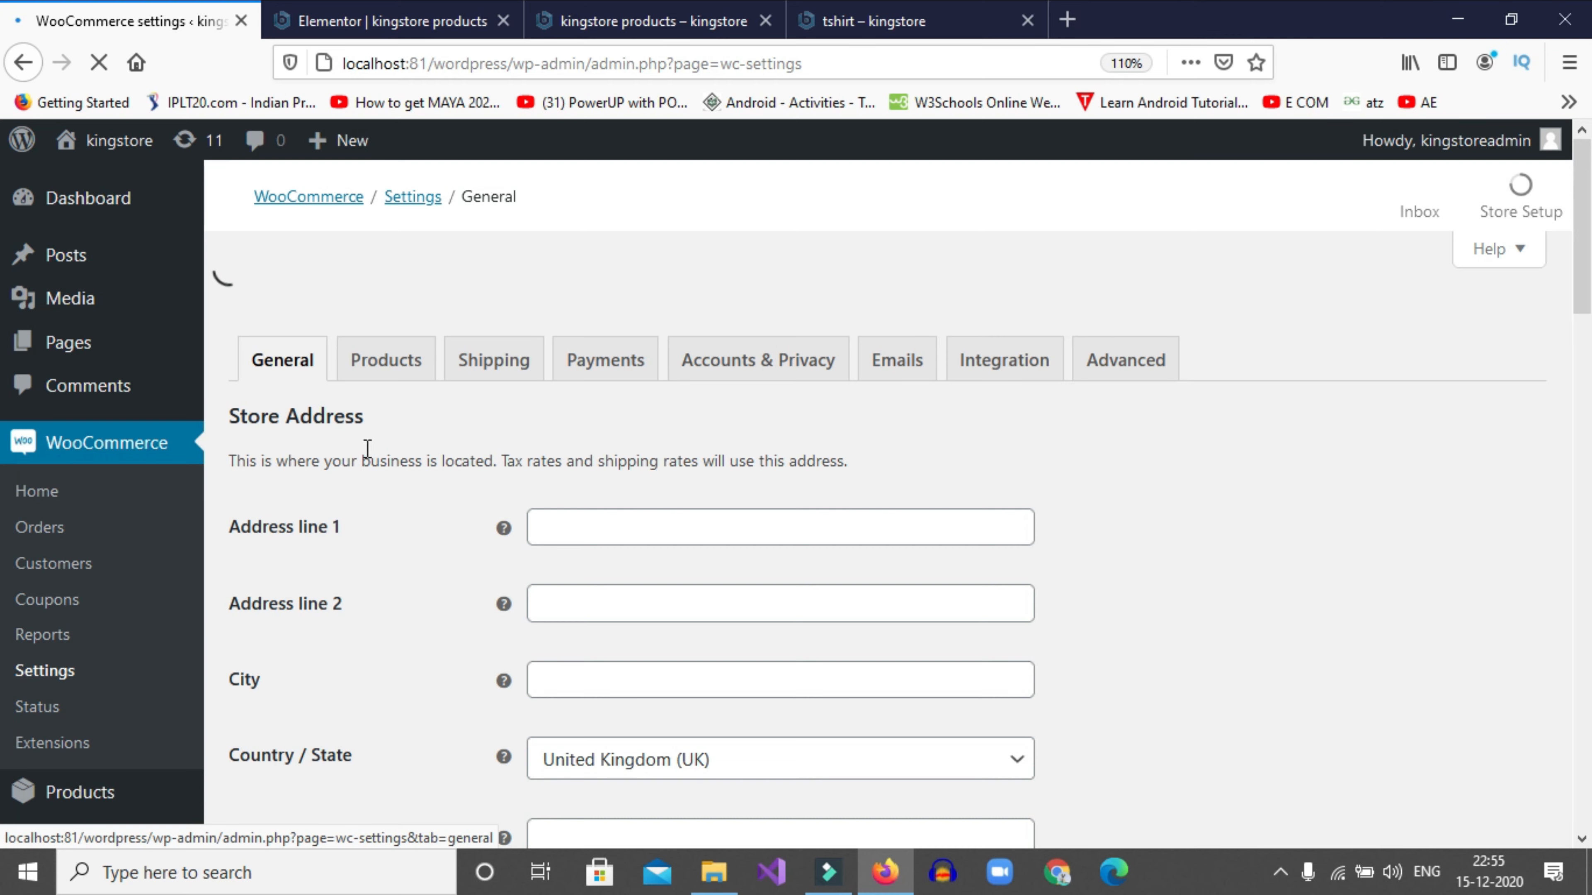
Set the store currency to Indian rupee (₹) in the general currency options and save the settings
{"action": "scroll", "coordinate": [368, 448], "scroll_direction": "down", "scroll_amount": 2}
{"action": "scroll", "coordinate": [368, 449], "scroll_direction": "down", "scroll_amount": 20}
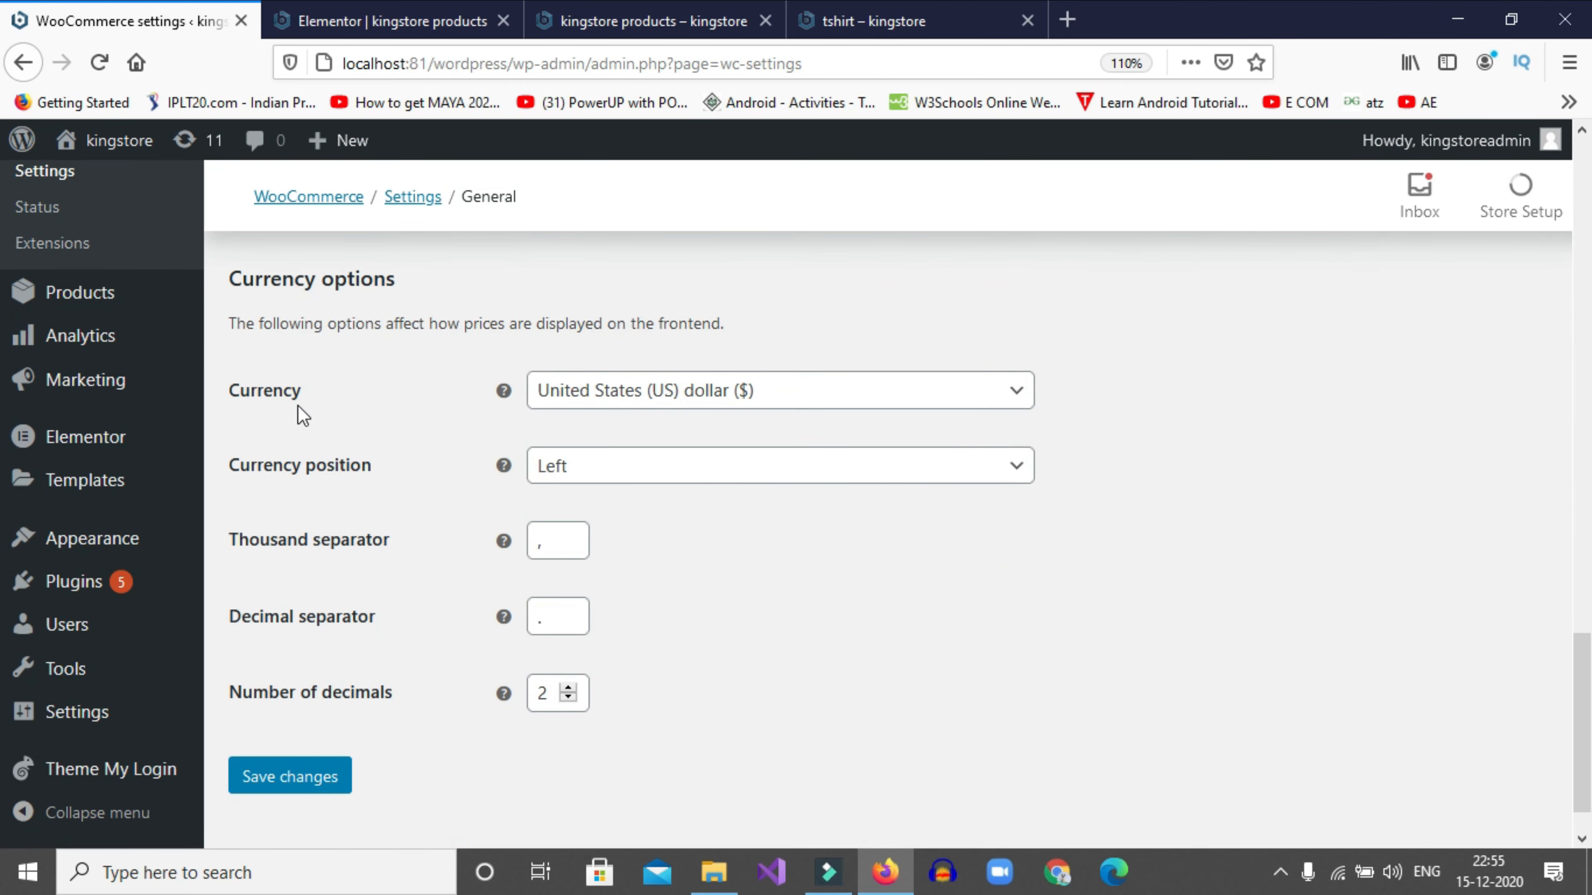
{"action": "left_click", "coordinate": [699, 410]}
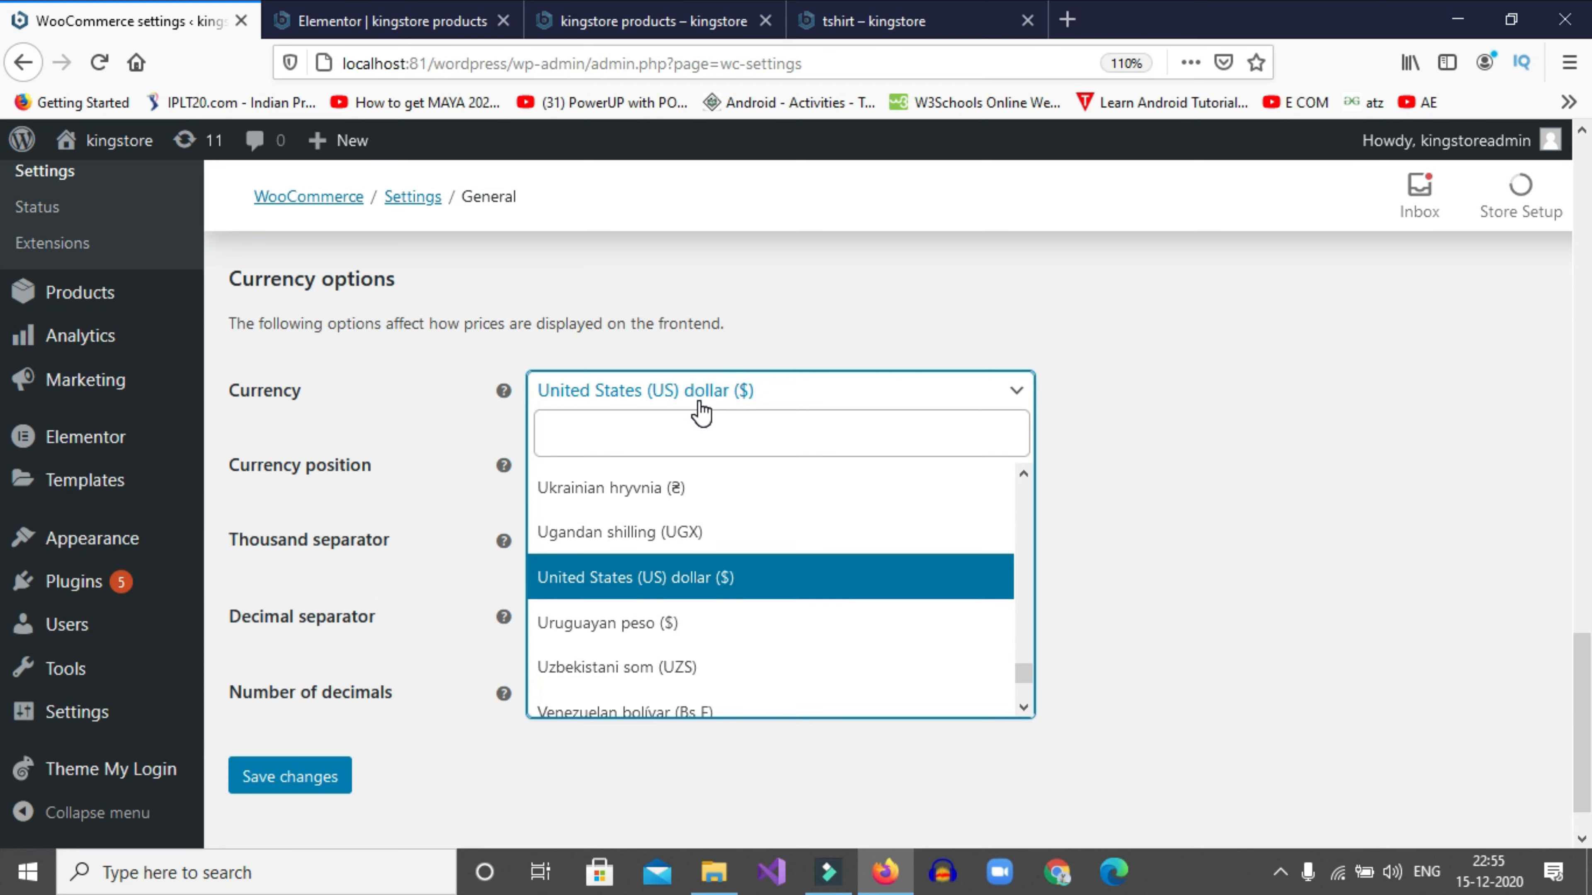
{"action": "type", "text": "in"}
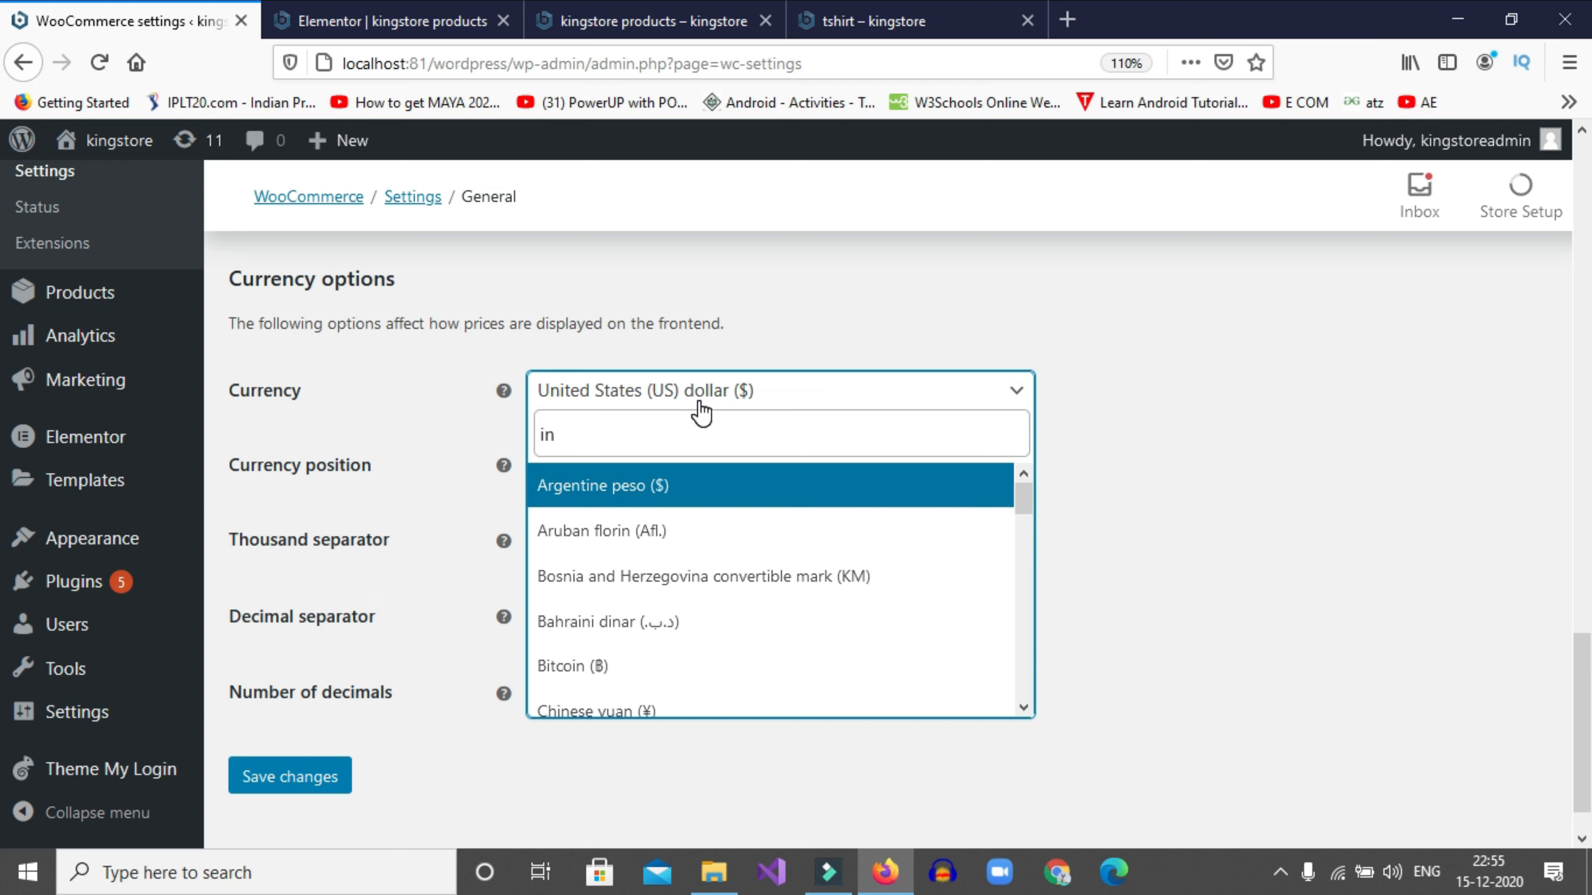
{"action": "type", "text": "di"}
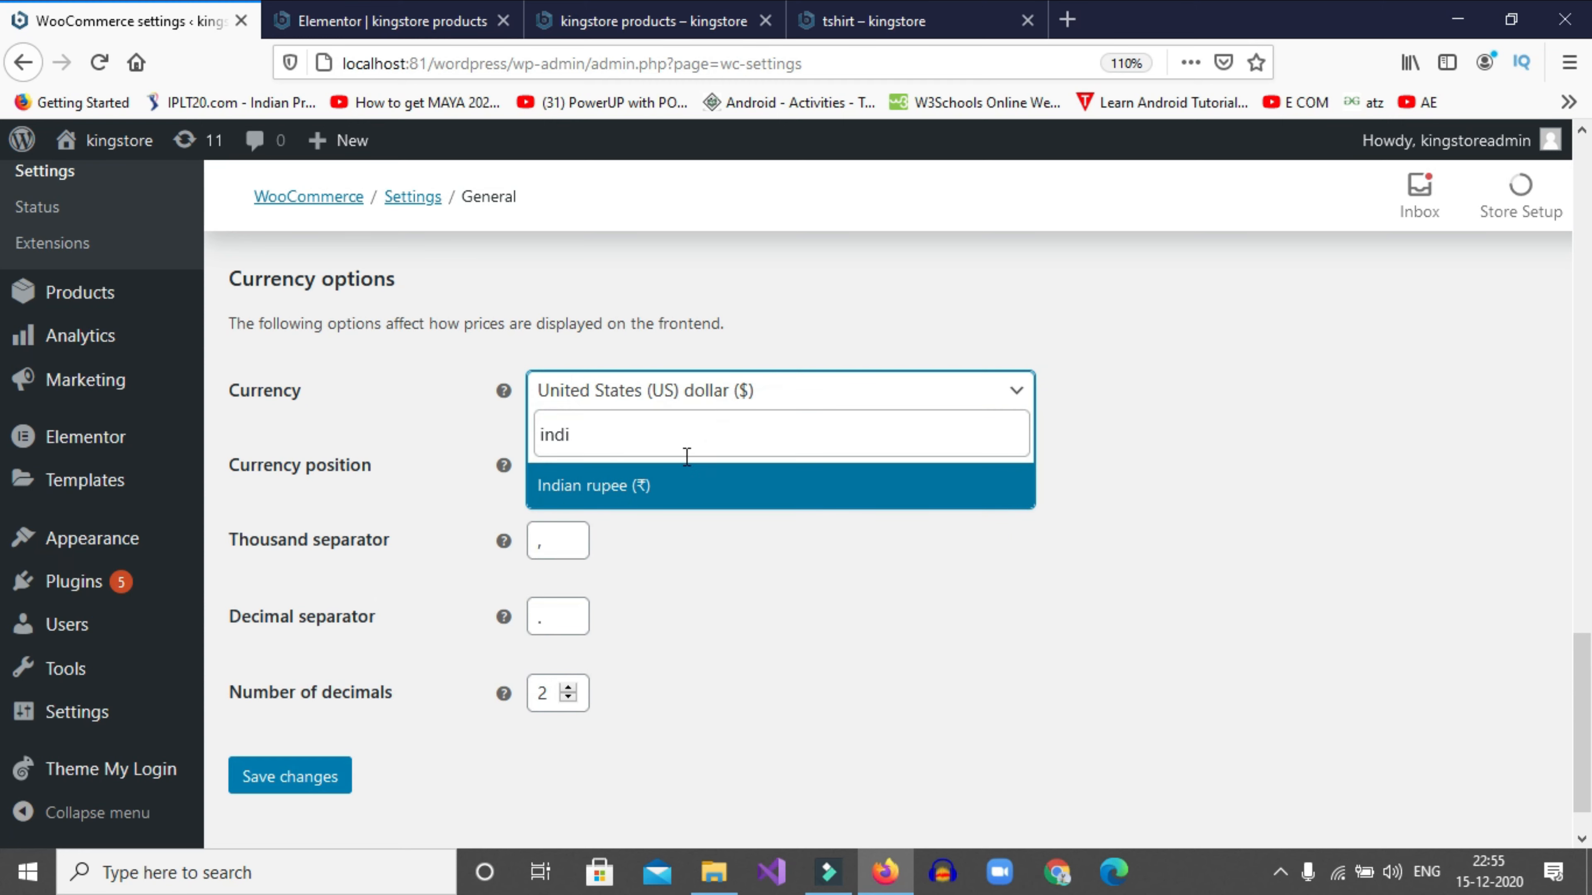
{"action": "left_click", "coordinate": [622, 490]}
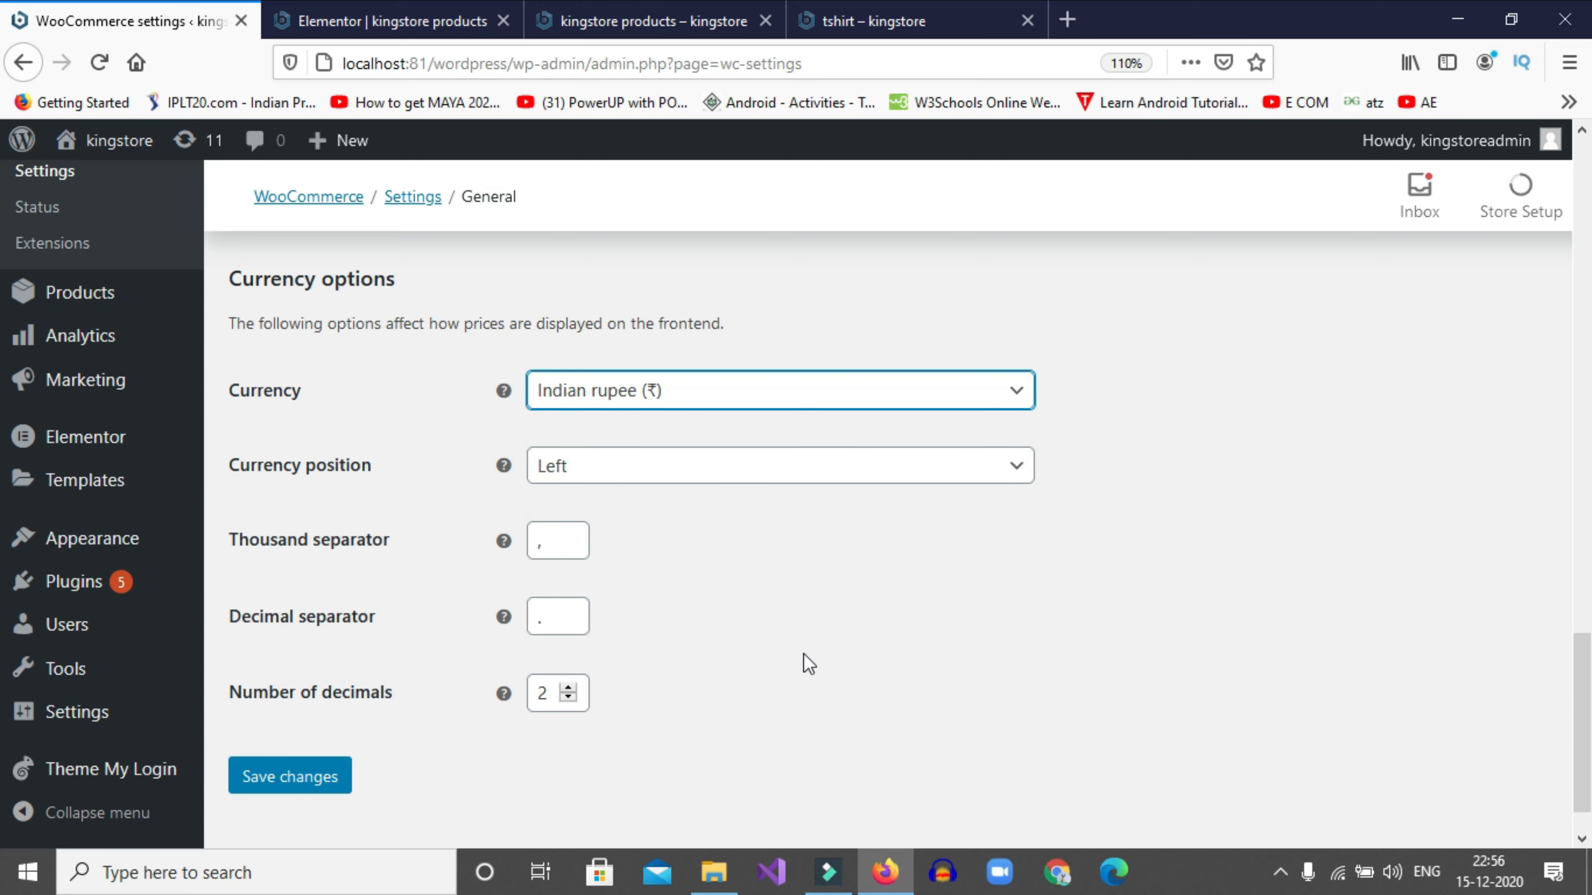
{"action": "left_click", "coordinate": [287, 780]}
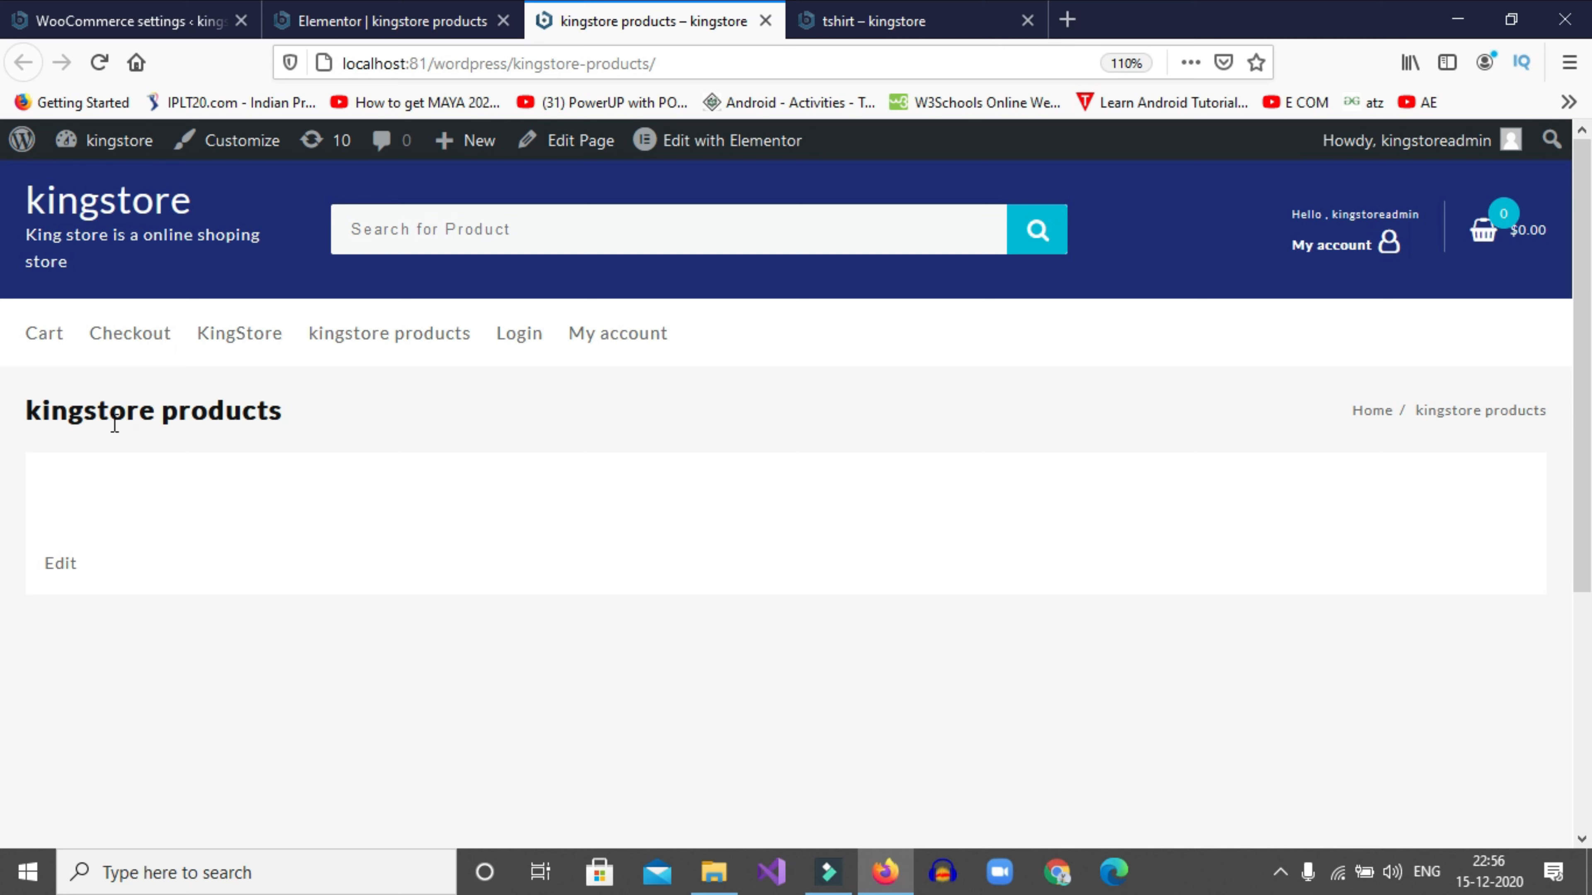
Reload the kingstore products shop page, open the Blue Nike shoes product and check the currency of its sale price
{"action": "left_click", "coordinate": [100, 63]}
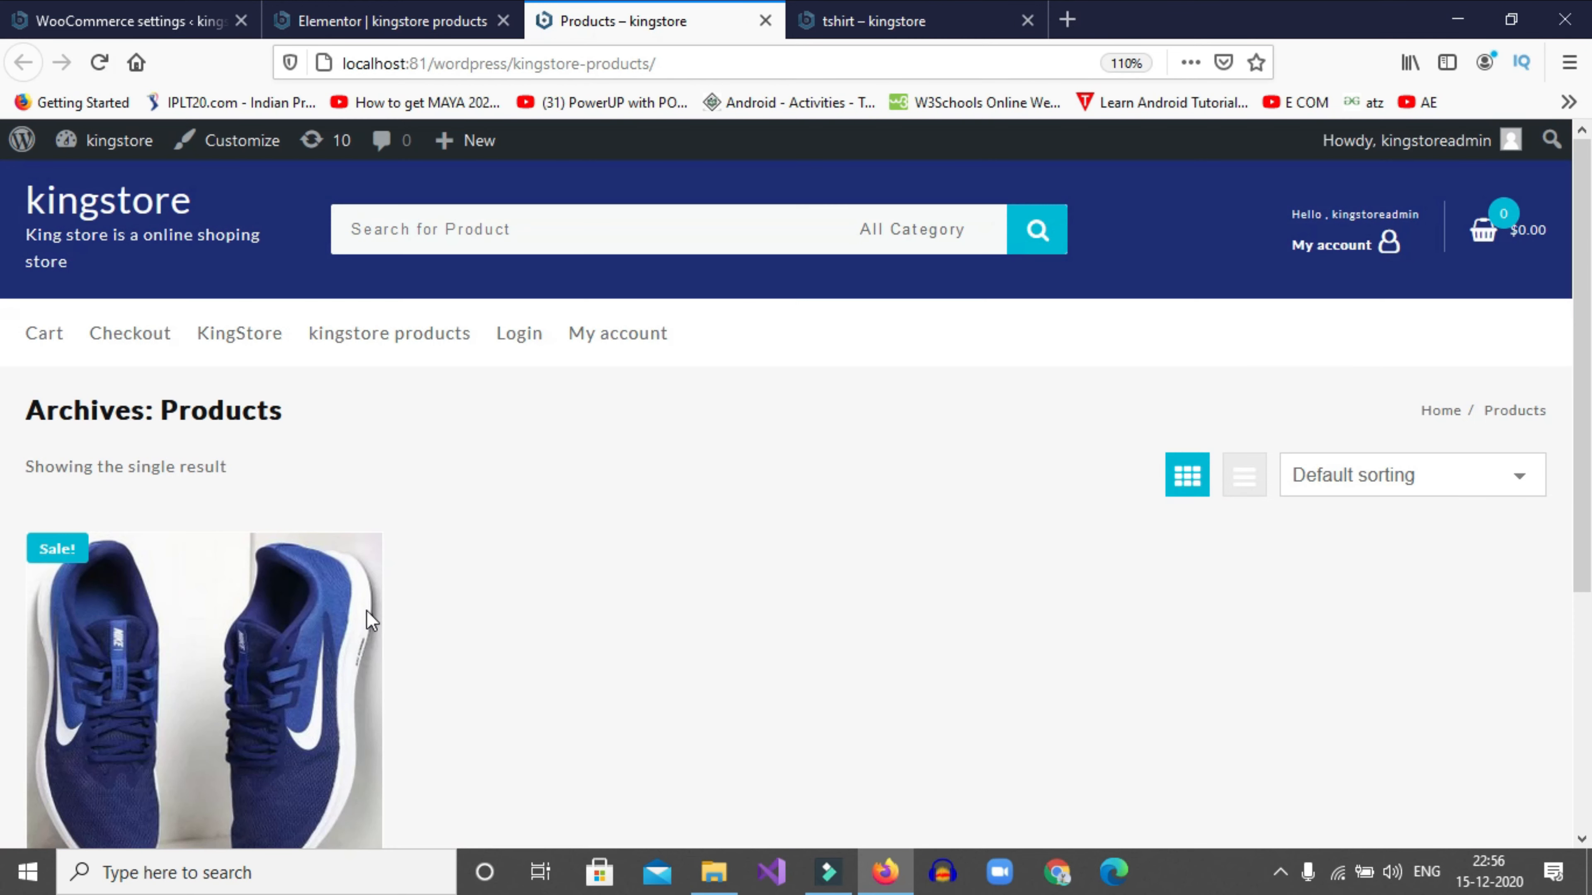
{"action": "scroll", "coordinate": [527, 574], "scroll_direction": "down", "scroll_amount": 3}
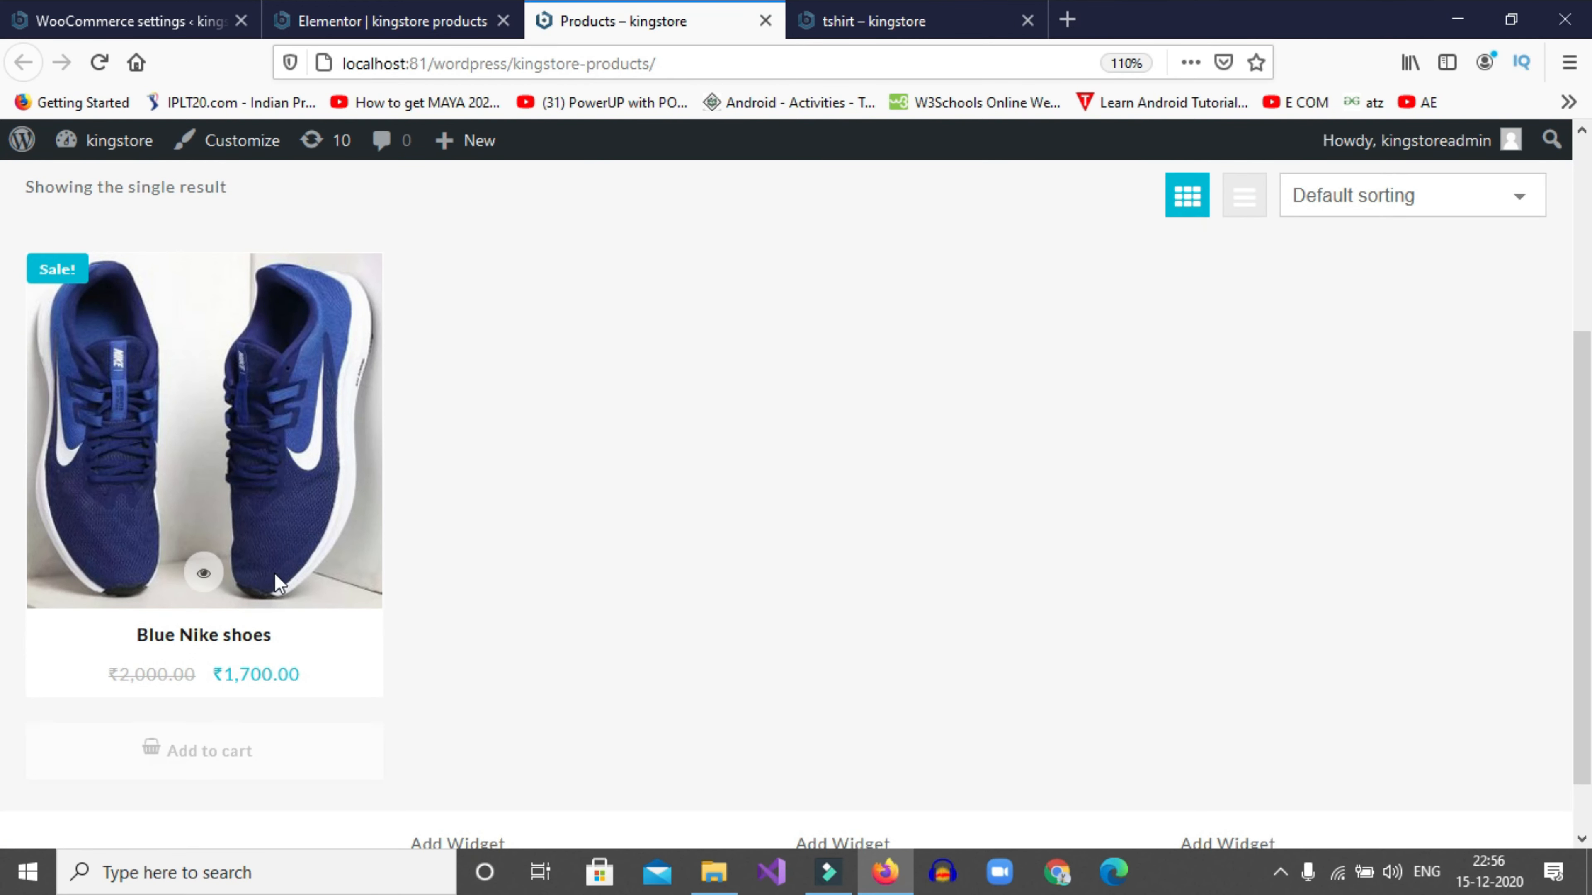
{"action": "left_click", "coordinate": [226, 459]}
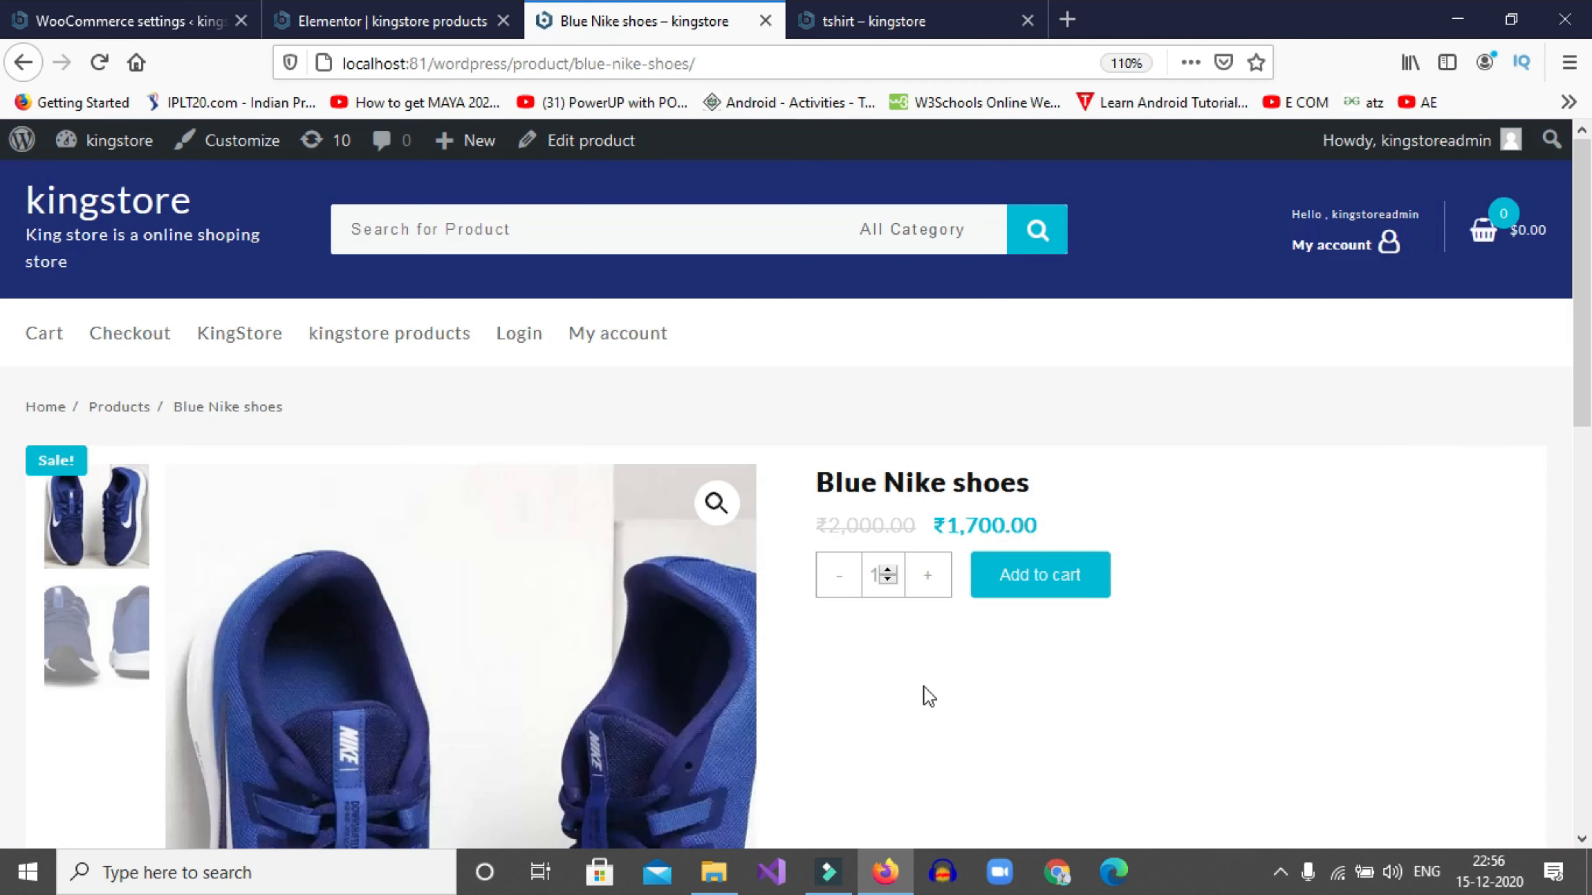
{"action": "left_click_drag", "start_coordinate": [932, 524], "coordinate": [1051, 541]}
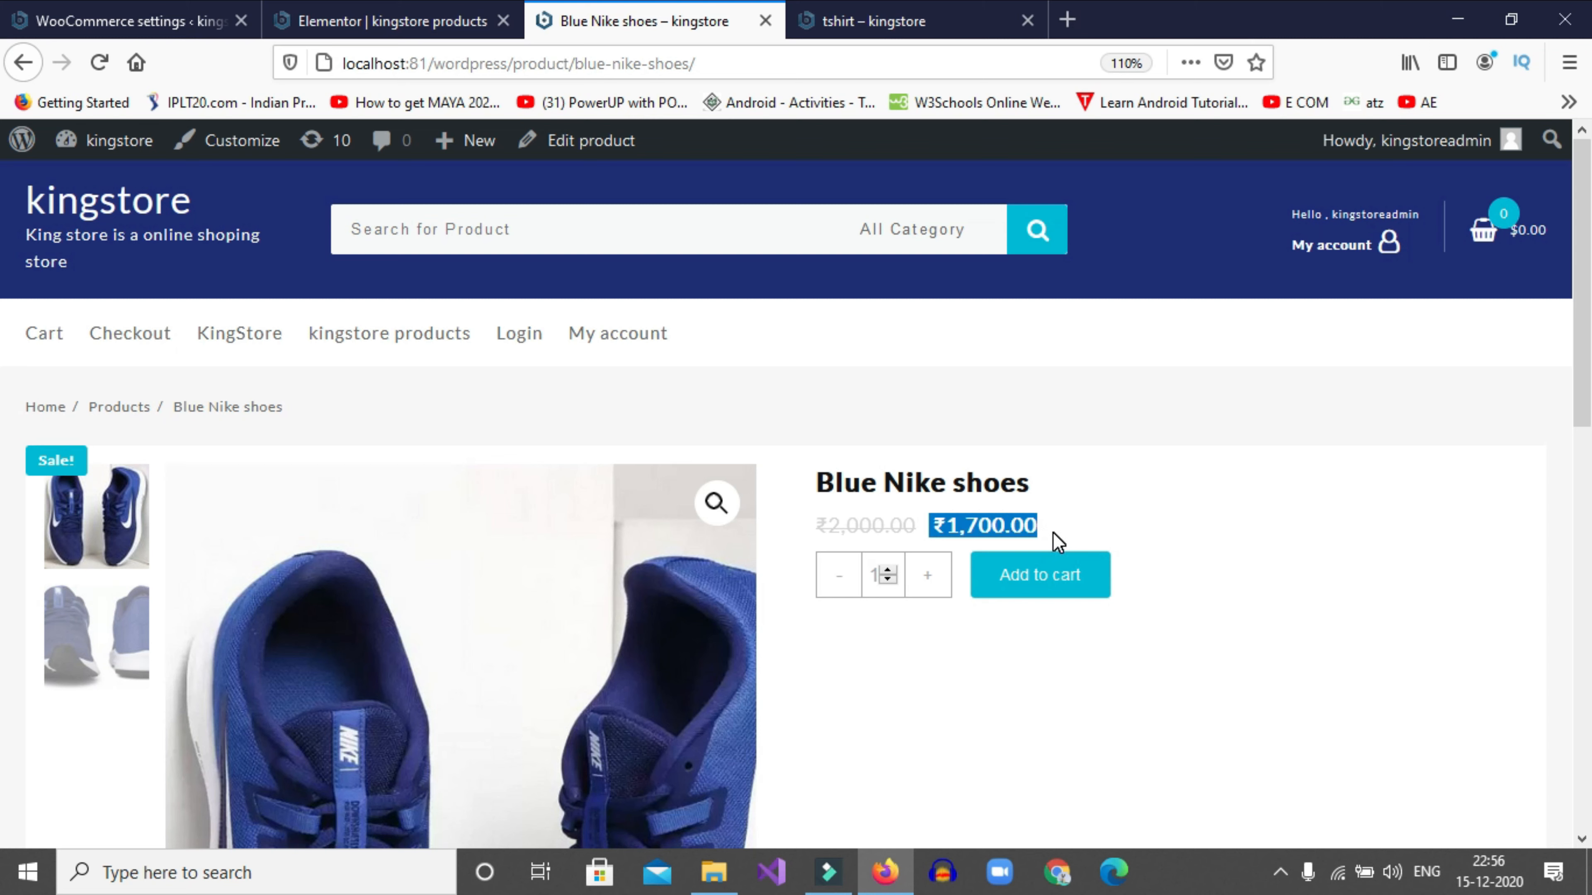
{"action": "left_click", "coordinate": [1120, 525]}
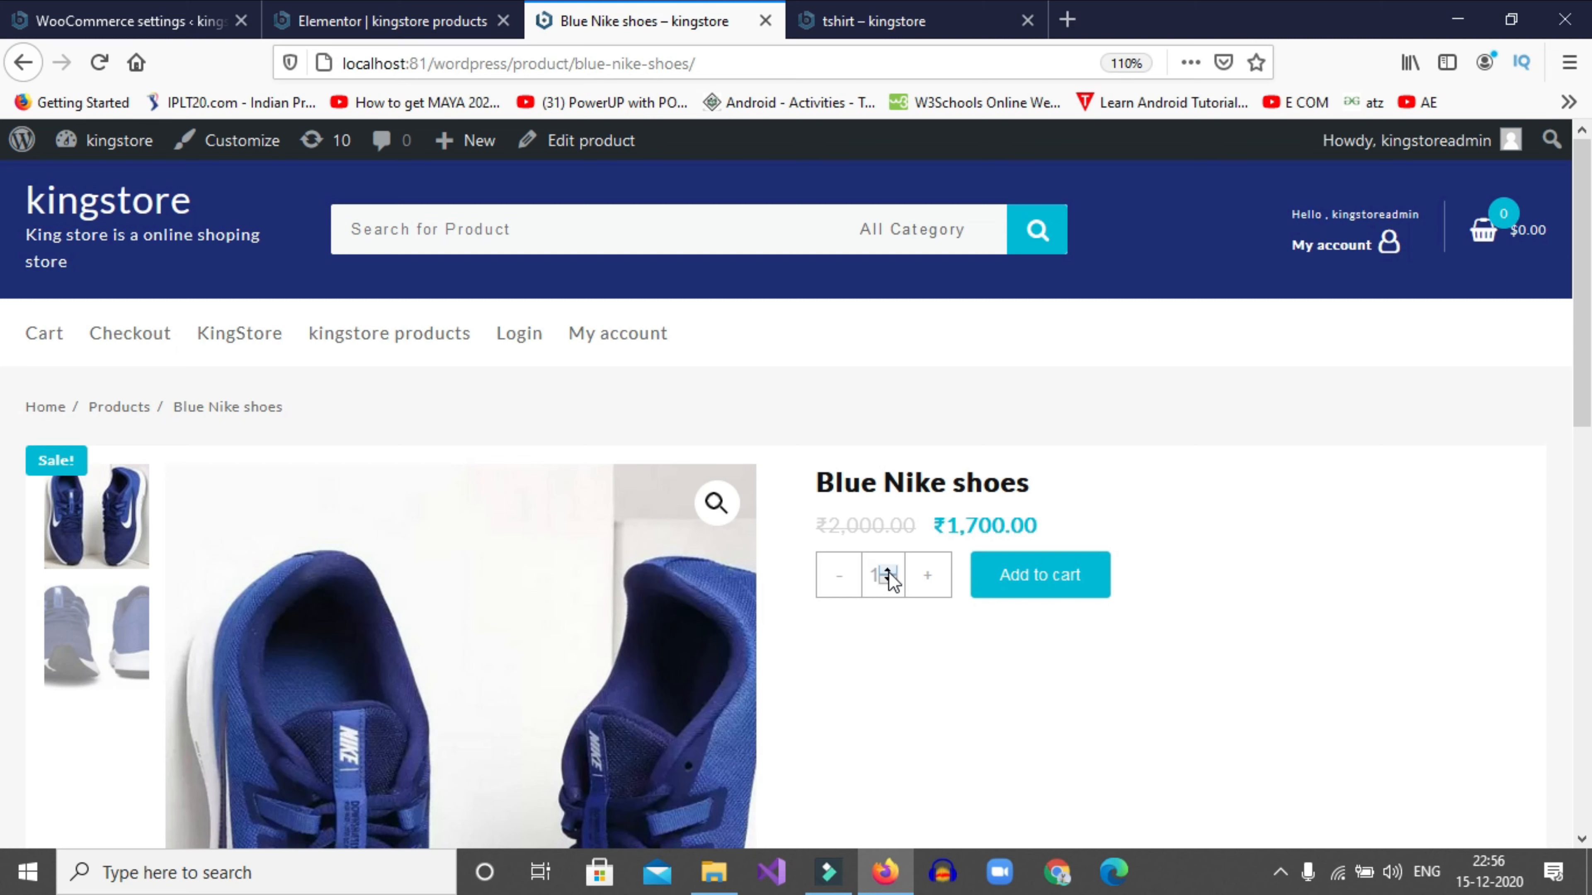
Try out the quantity control on the Blue Nike shoes page and add 1 unit to the cart
{"action": "left_click", "coordinate": [889, 574]}
{"action": "left_click", "coordinate": [890, 575]}
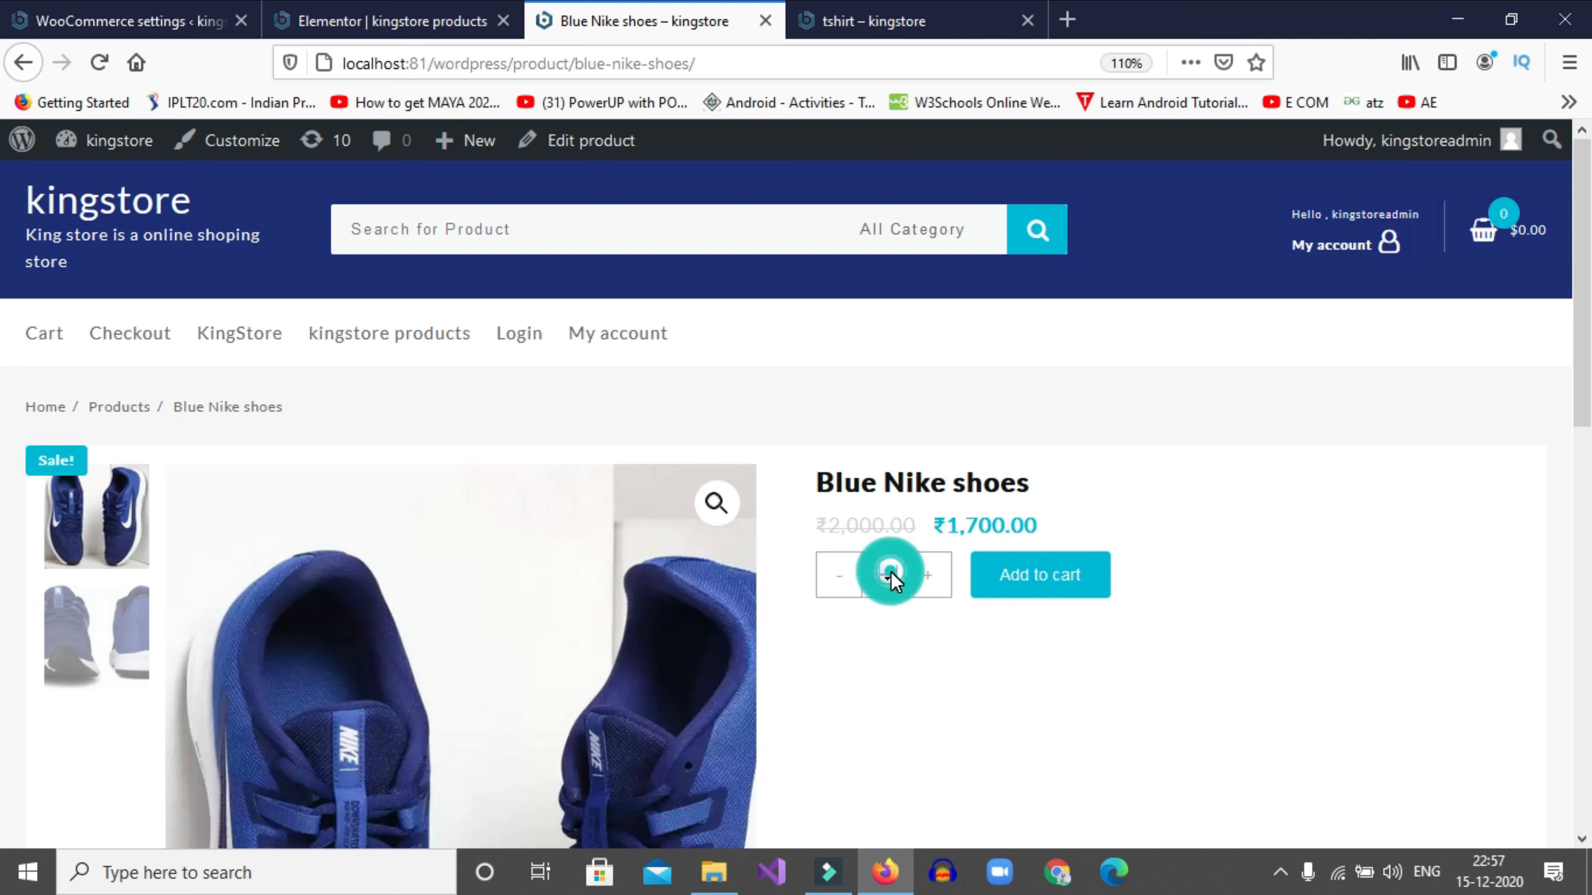
{"action": "left_click", "coordinate": [890, 574]}
{"action": "left_click", "coordinate": [891, 573]}
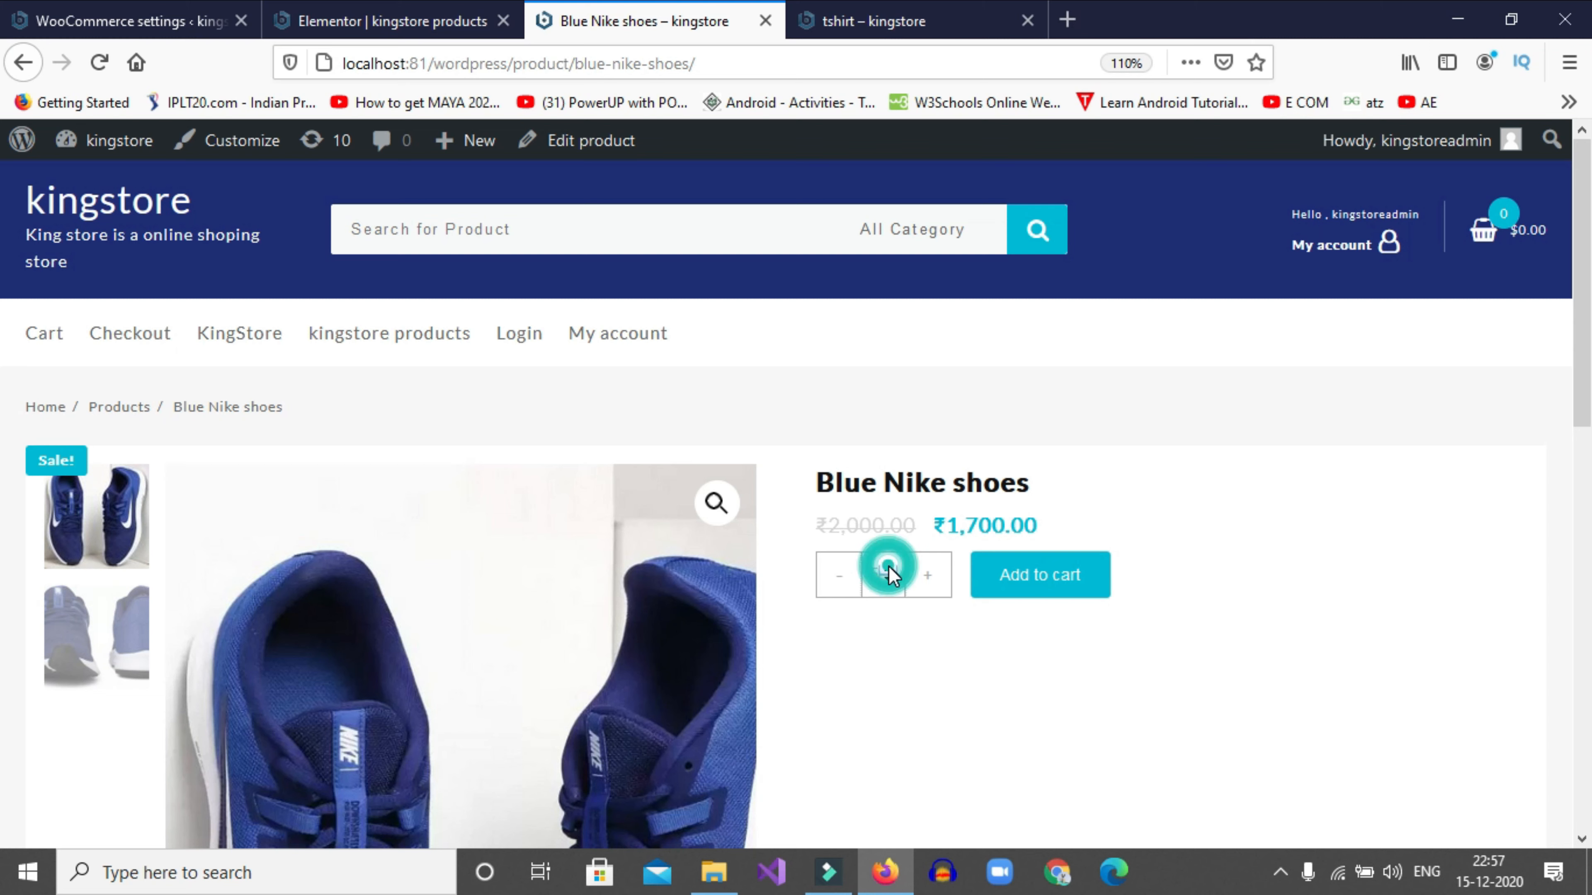
{"action": "left_click", "coordinate": [888, 576]}
{"action": "left_click", "coordinate": [889, 576]}
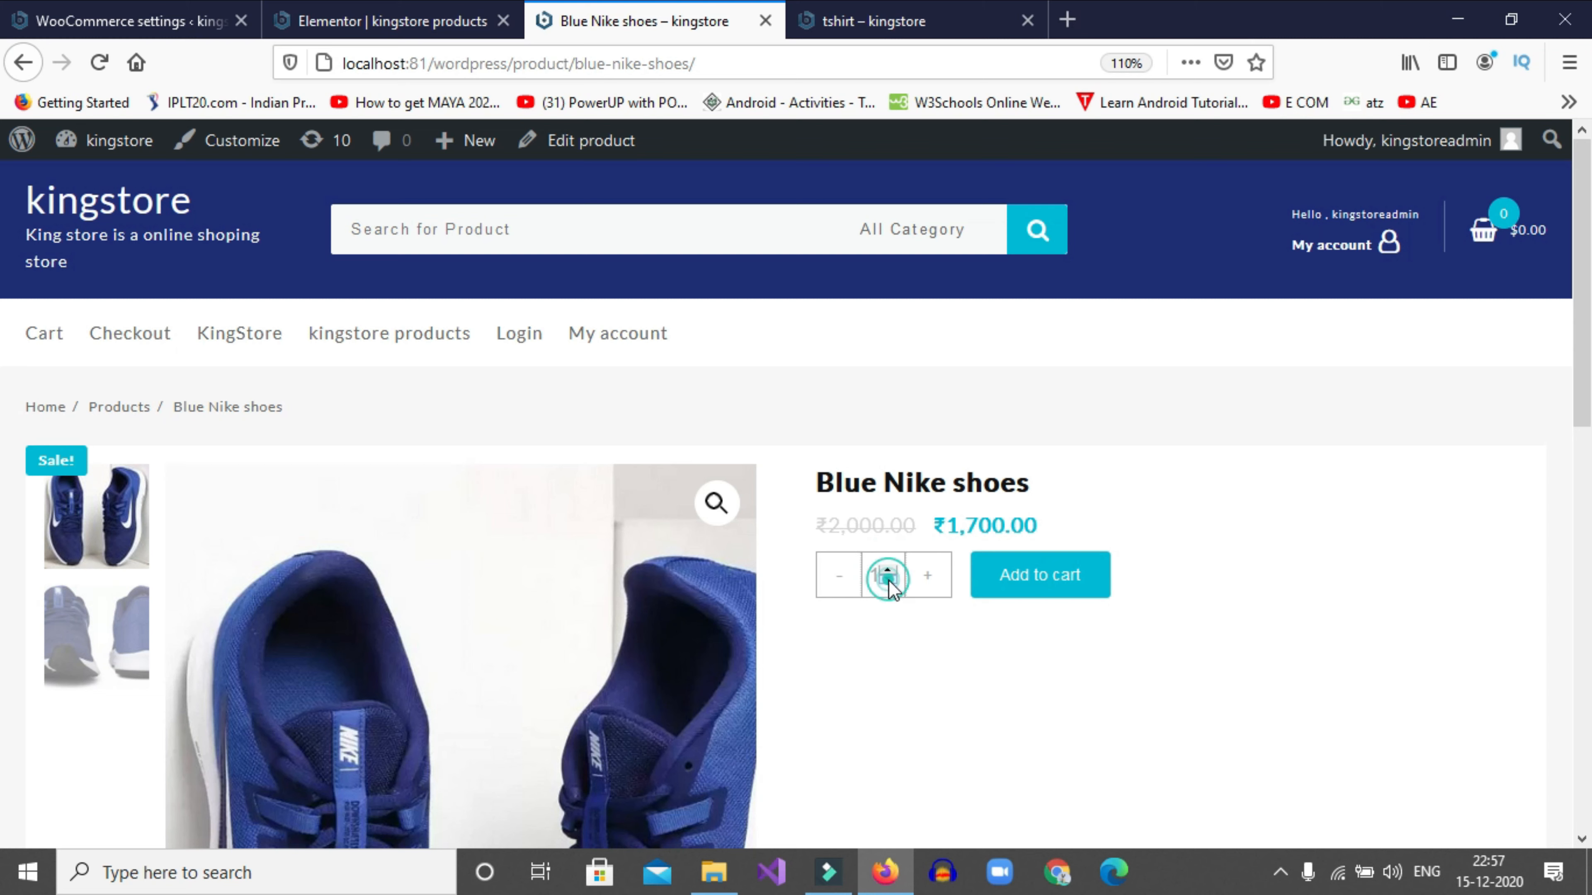
{"action": "left_click", "coordinate": [1039, 576]}
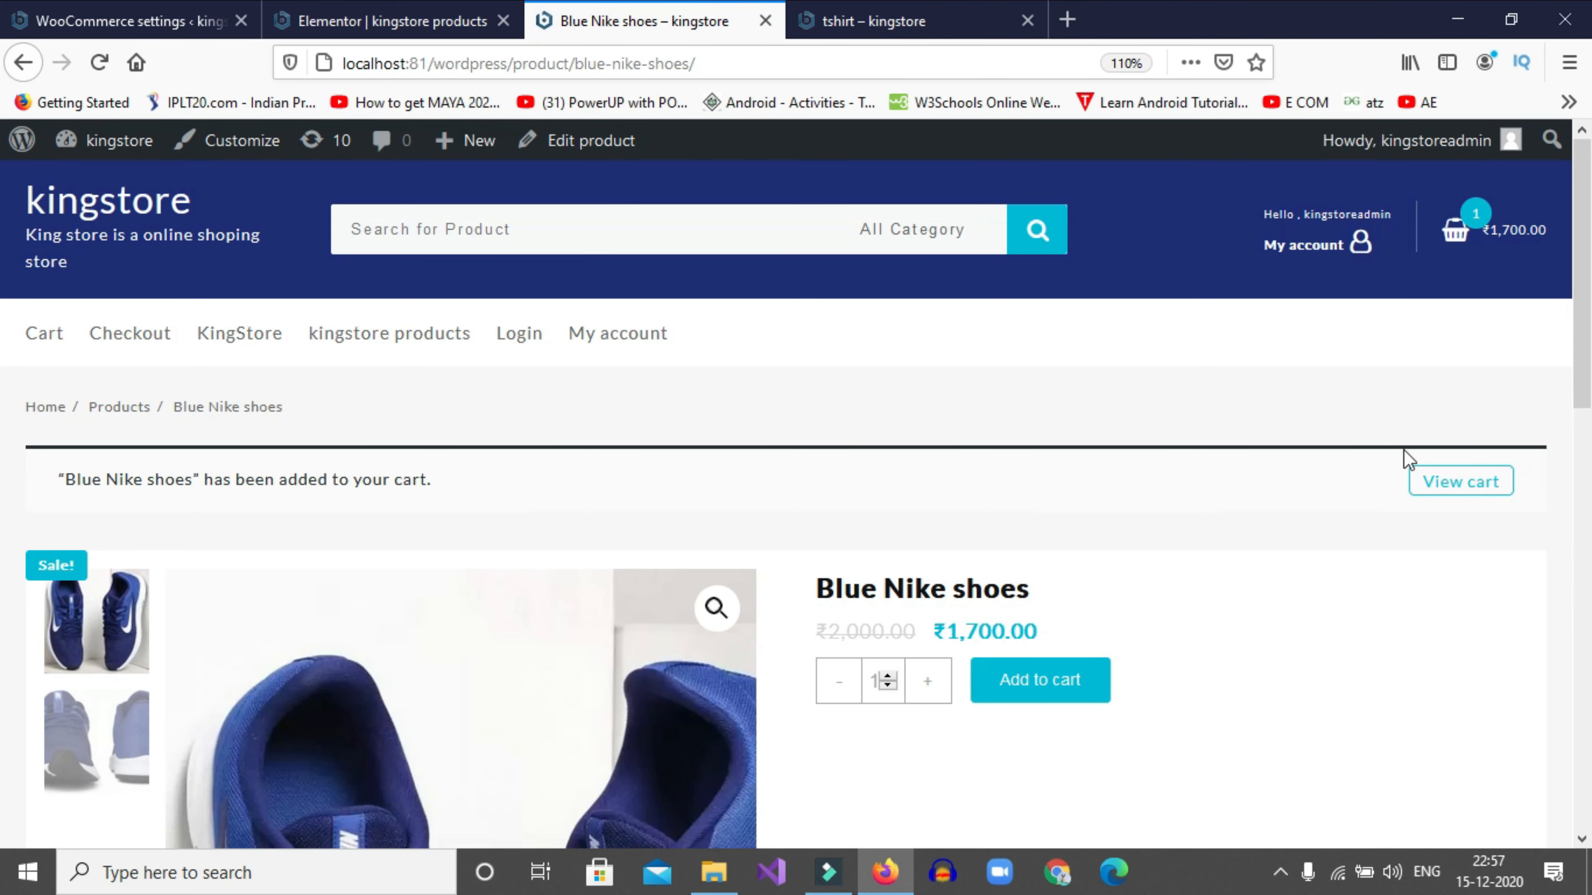
Open the shopping cart and review its Blue Nike shoes line, coupon field, cart totals and checkout option
{"action": "left_click", "coordinate": [1474, 248]}
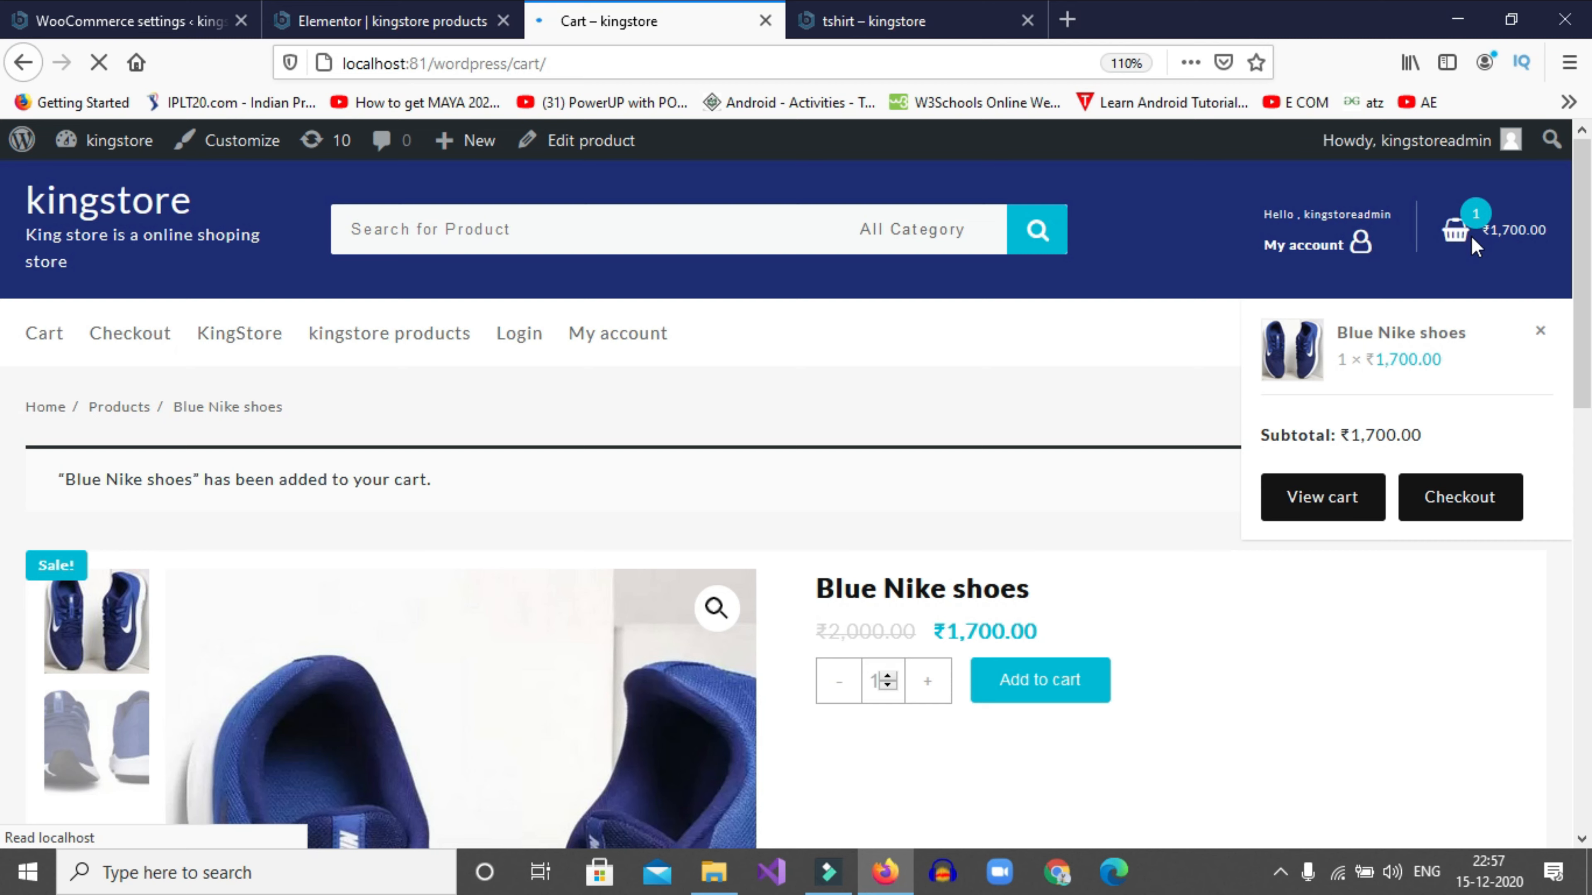
{"action": "scroll", "coordinate": [1431, 597], "scroll_direction": "down", "scroll_amount": 3}
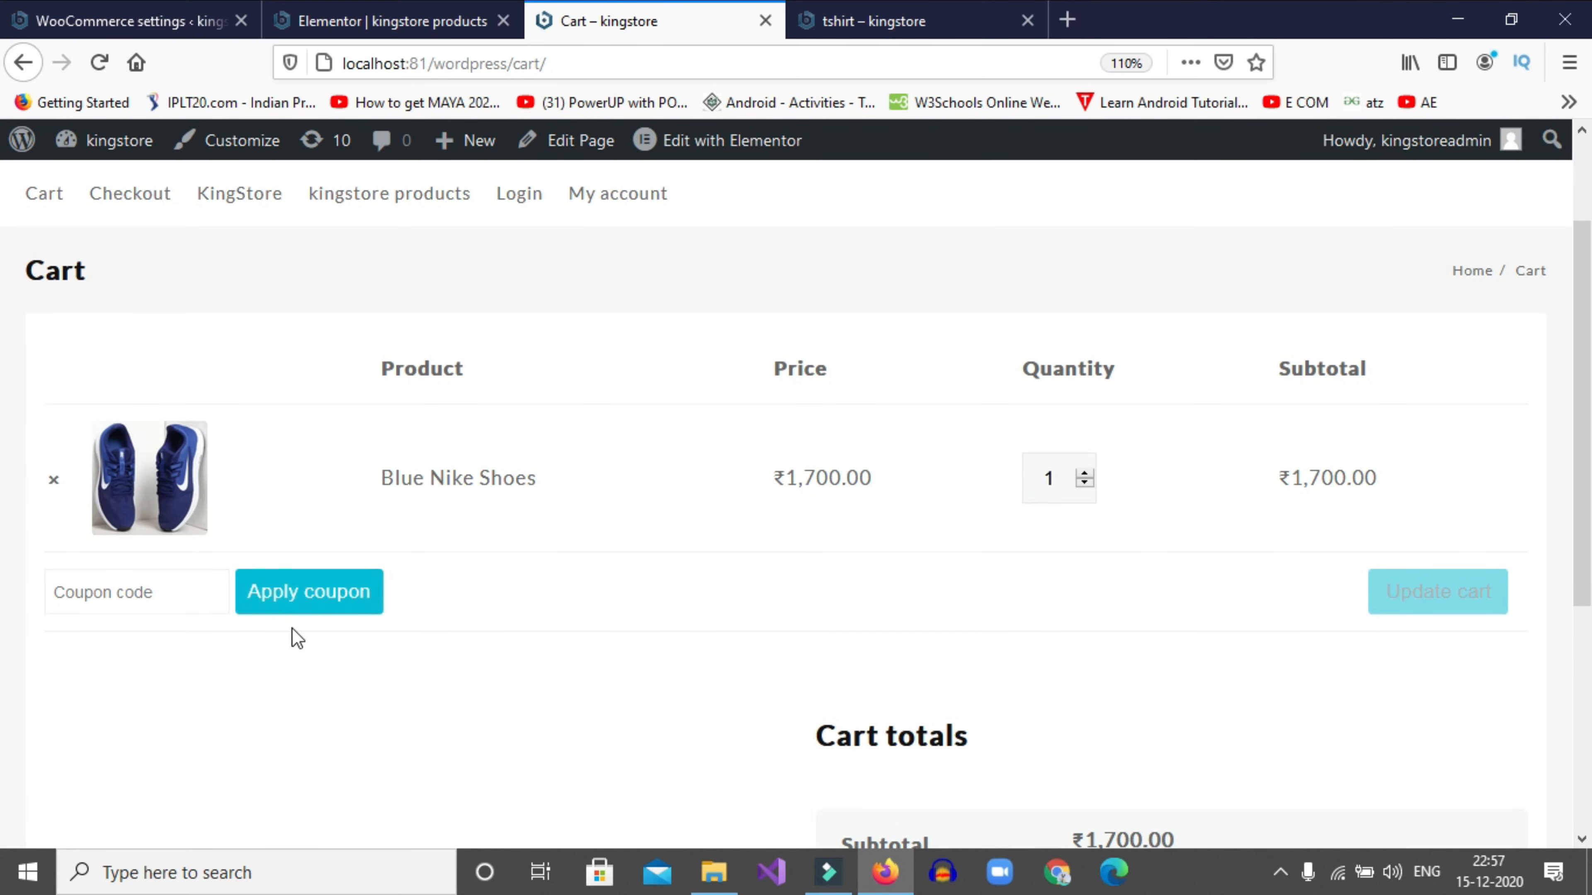
{"action": "scroll", "coordinate": [1016, 477], "scroll_direction": "down", "scroll_amount": 5}
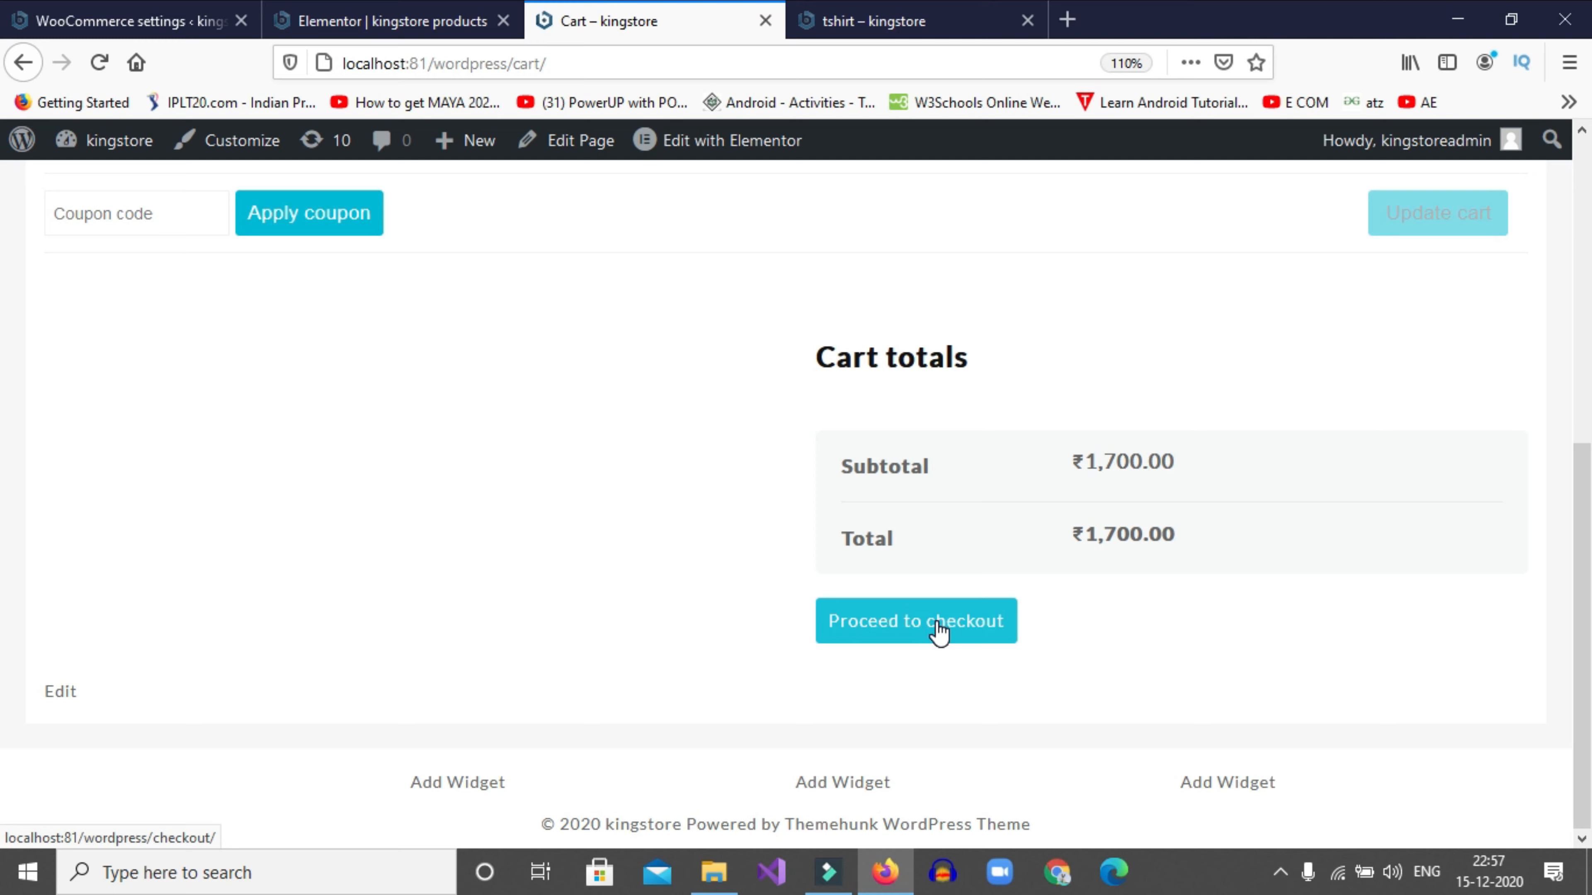
{"action": "scroll", "coordinate": [462, 643], "scroll_direction": "up", "scroll_amount": 8}
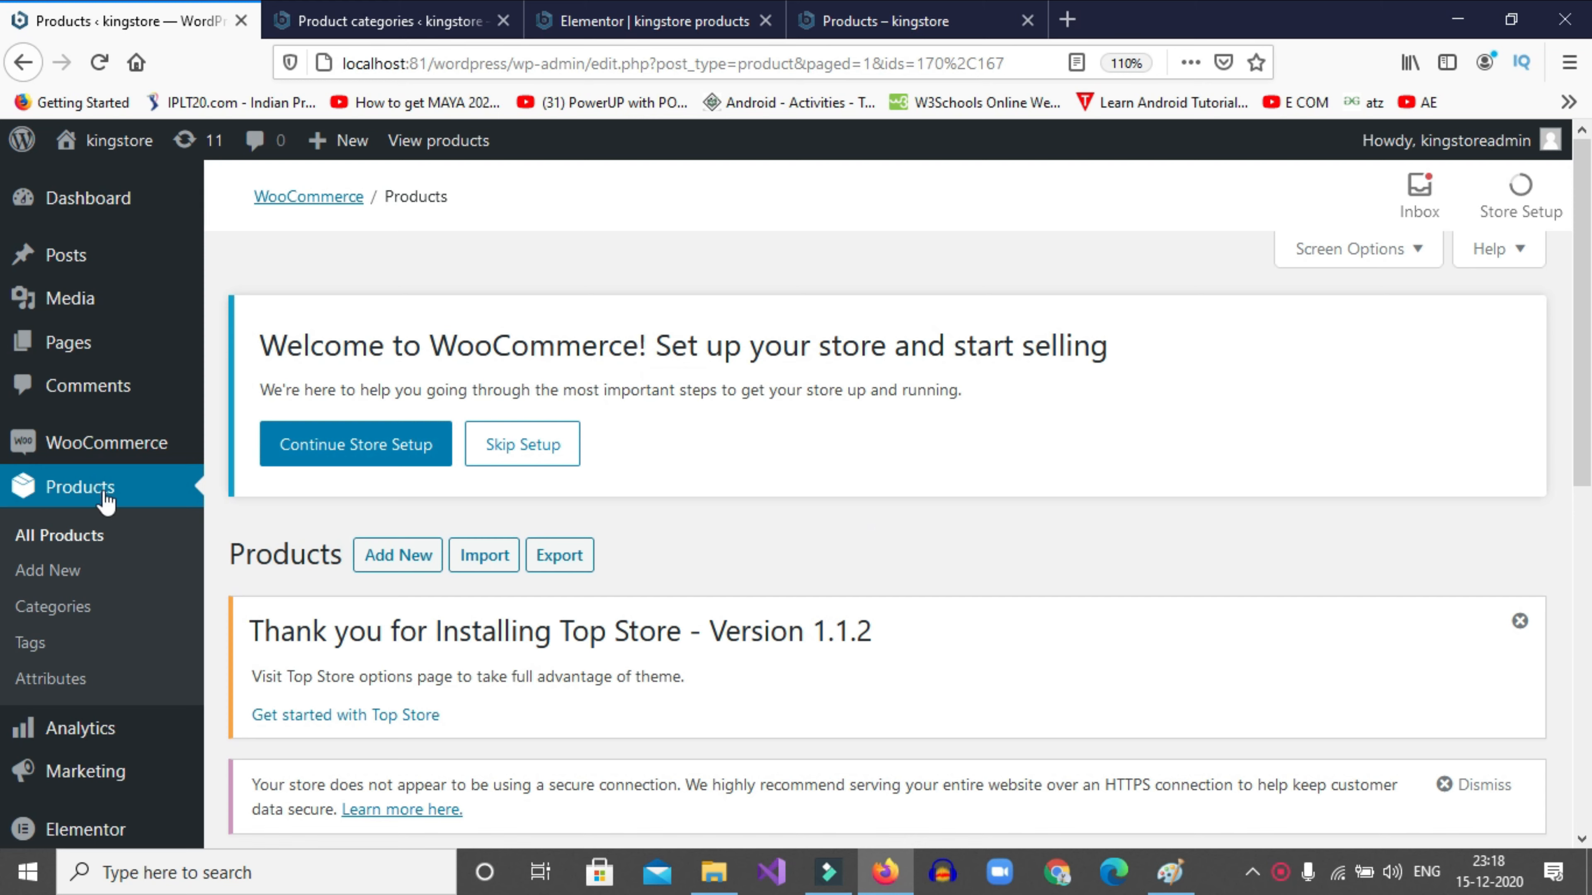
Start a new WooCommerce product named "Green chili"
{"action": "left_click", "coordinate": [414, 558]}
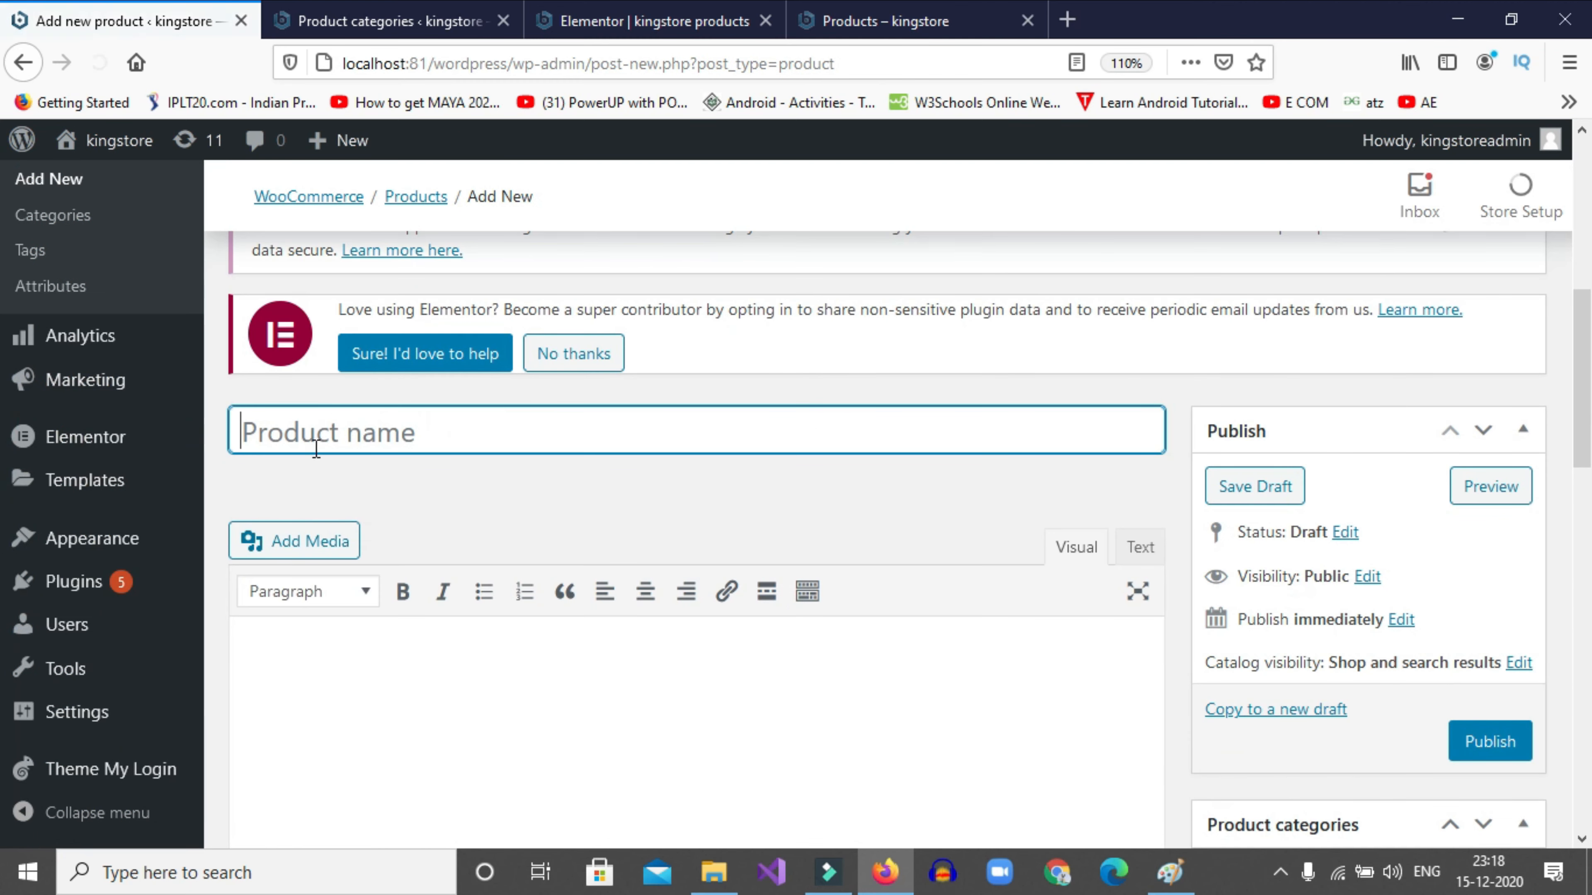
{"action": "left_click", "coordinate": [320, 444]}
{"action": "type", "text": "Green c"}
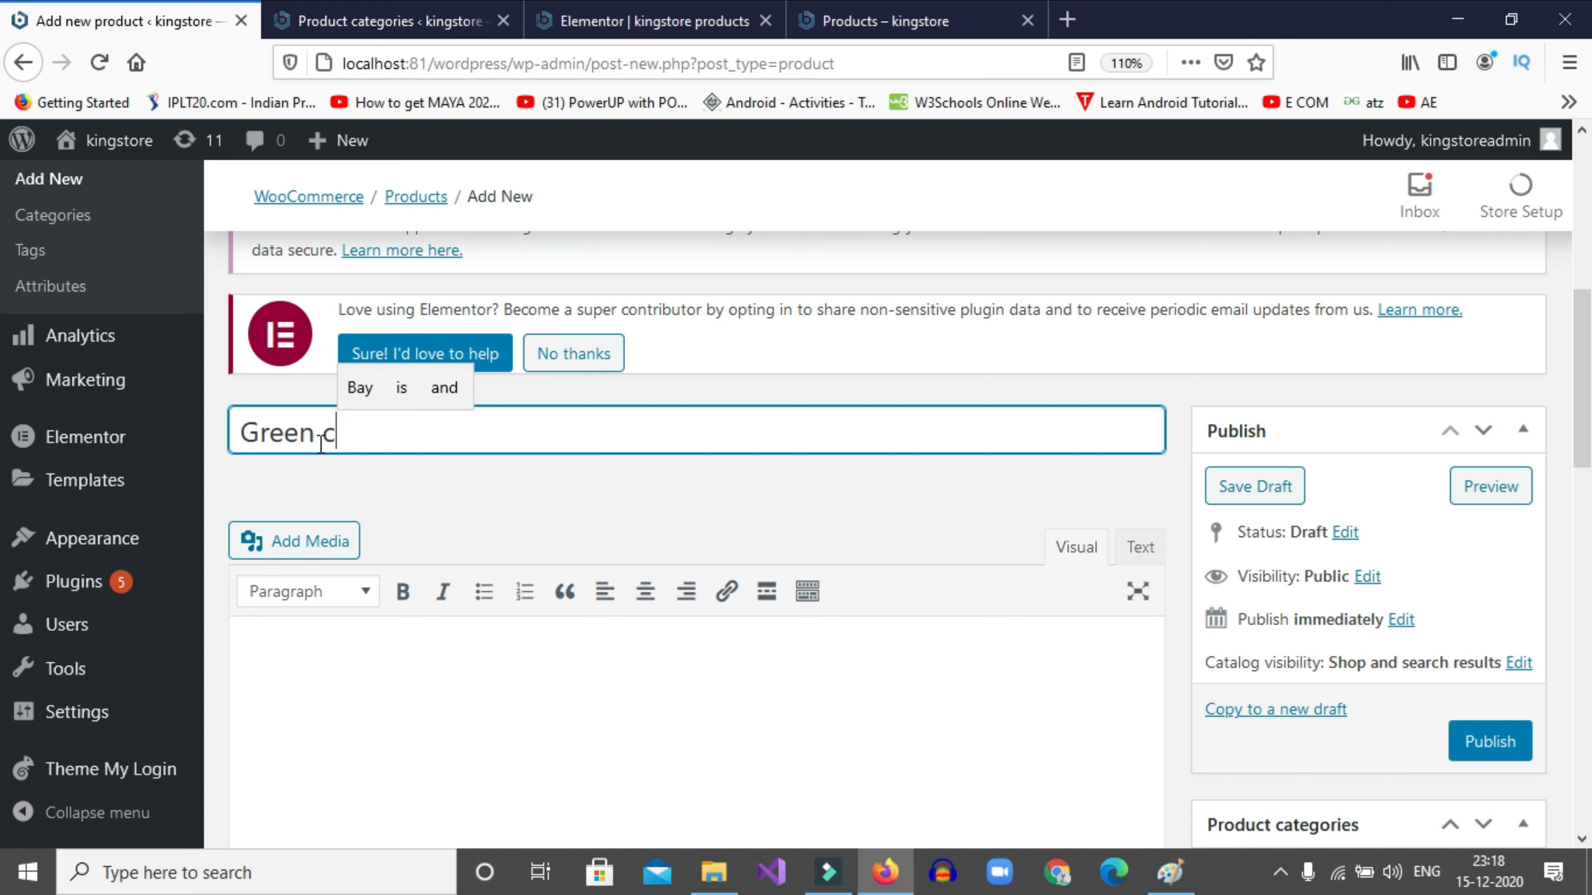
{"action": "type", "text": "hili"}
{"action": "left_click", "coordinate": [339, 669]}
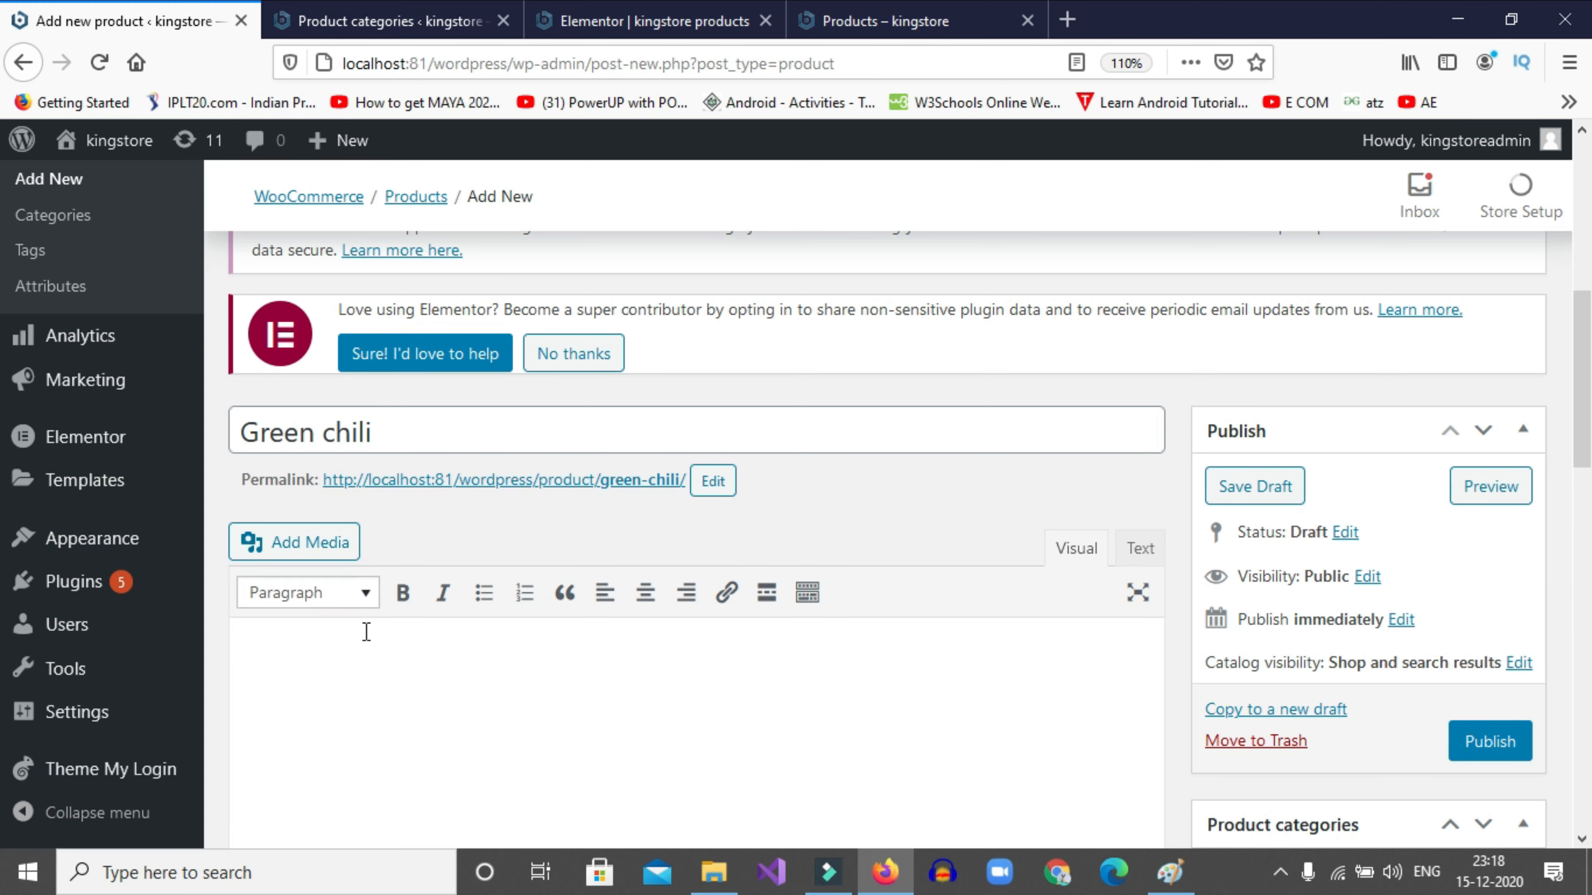
Enter "Get healthy vegetables from farmers for best price" as the main description of the Green chili product
{"action": "scroll", "coordinate": [367, 634], "scroll_direction": "down", "scroll_amount": 2}
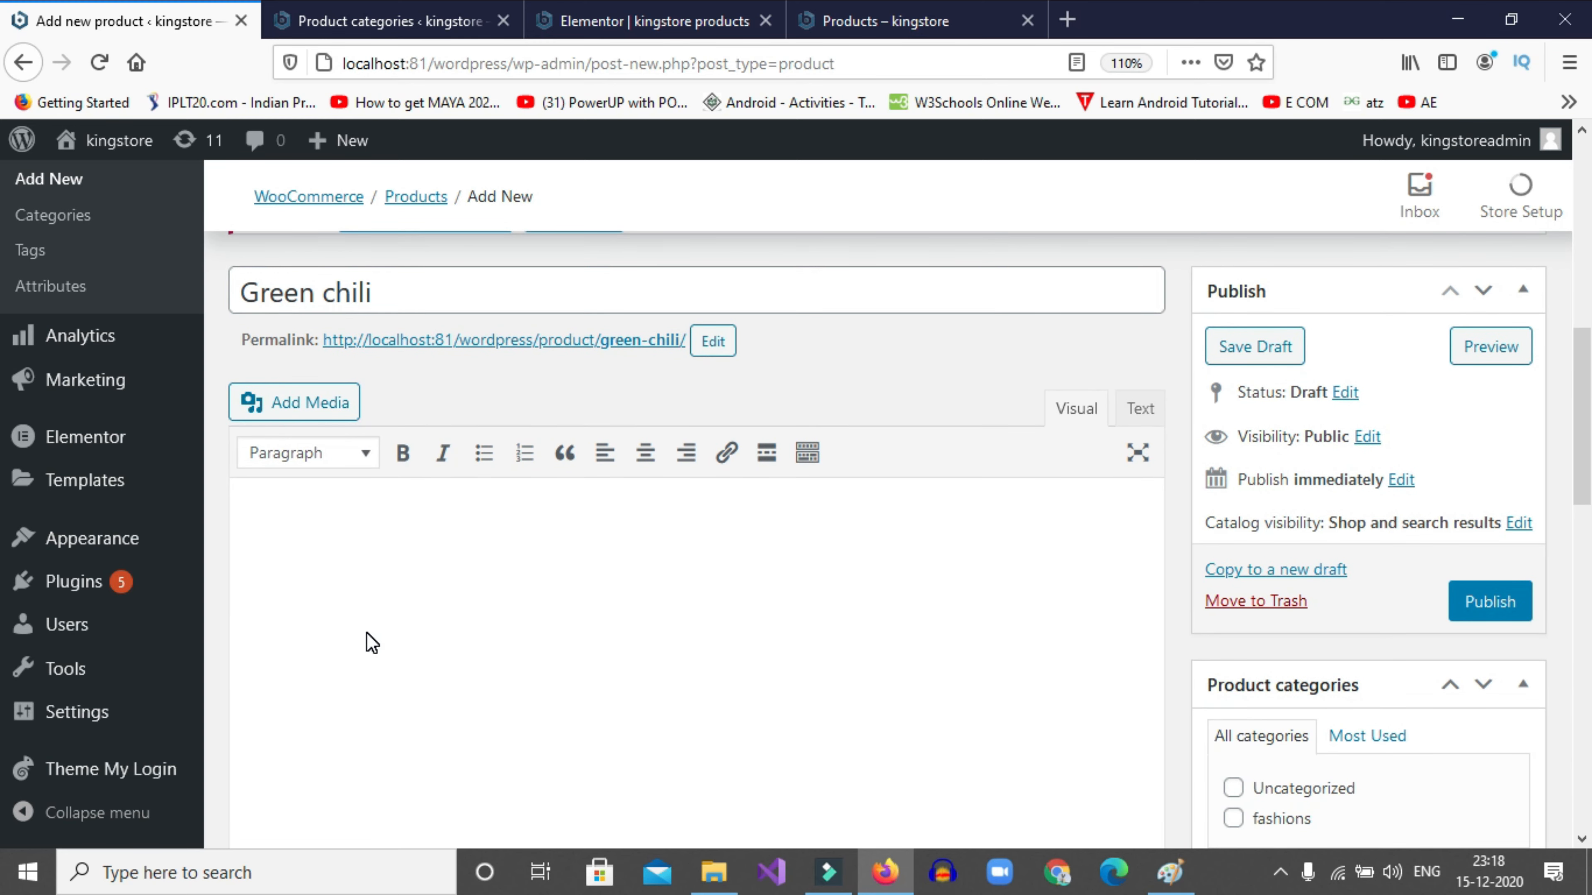
{"action": "scroll", "coordinate": [365, 632], "scroll_direction": "up", "scroll_amount": 5}
{"action": "scroll", "coordinate": [435, 577], "scroll_direction": "down", "scroll_amount": 5}
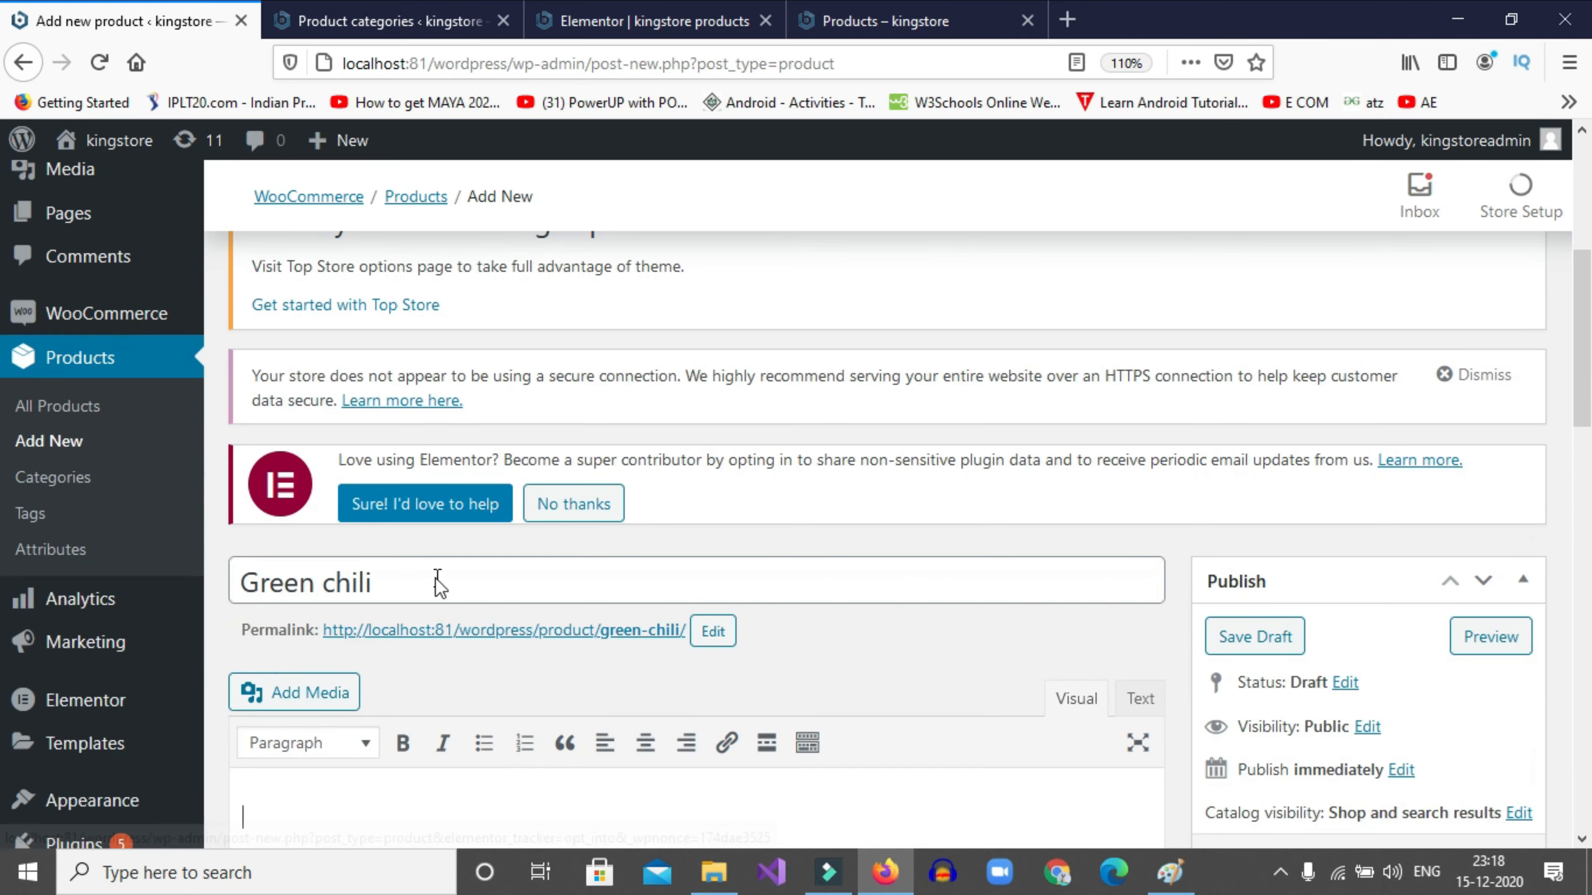
{"action": "left_click", "coordinate": [374, 530]}
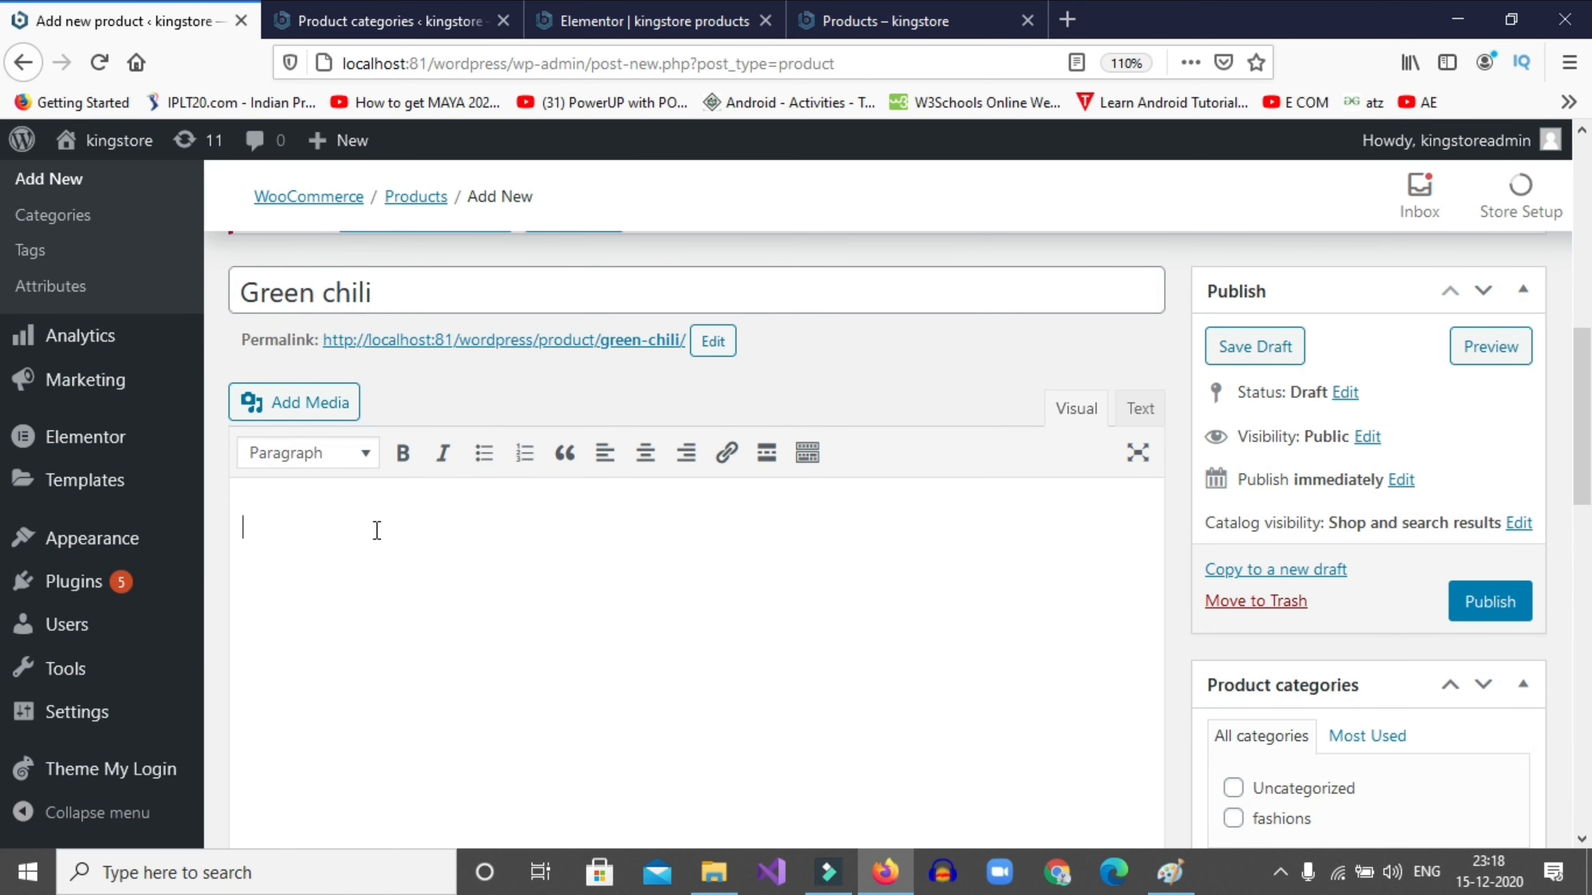
{"action": "type", "text": "Get healthy vegetables from farmers for best price"}
{"action": "scroll", "coordinate": [401, 523], "scroll_direction": "down", "scroll_amount": 4}
{"action": "scroll", "coordinate": [462, 498], "scroll_direction": "up", "scroll_amount": 5}
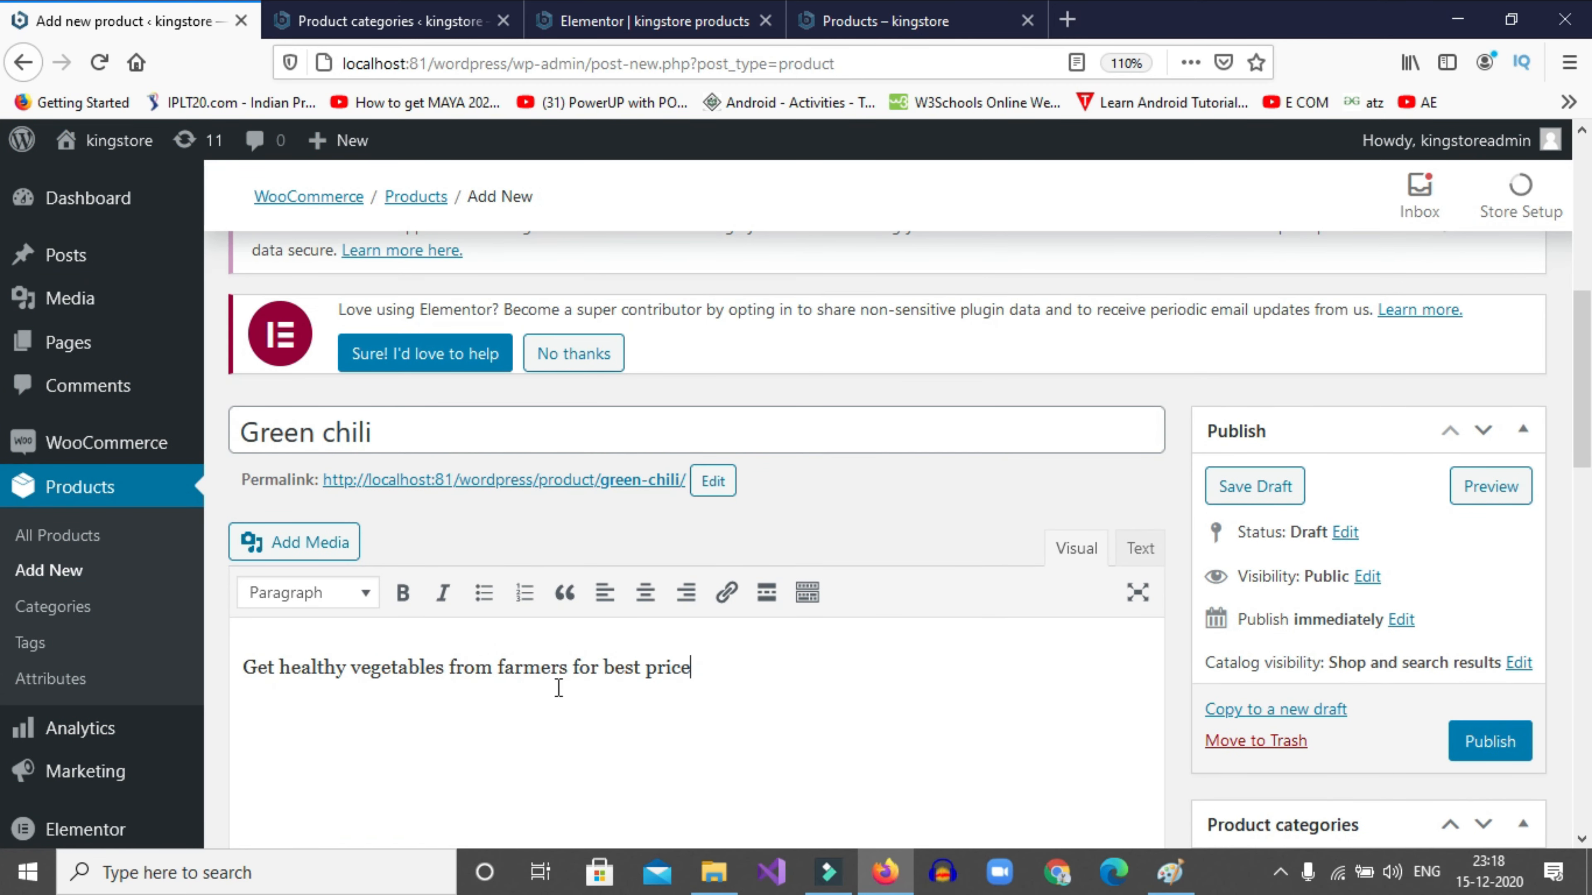
Set the Green chili product's regular price to ₹30 and its sale price to ₹25
{"action": "scroll", "coordinate": [714, 680], "scroll_direction": "down", "scroll_amount": 10}
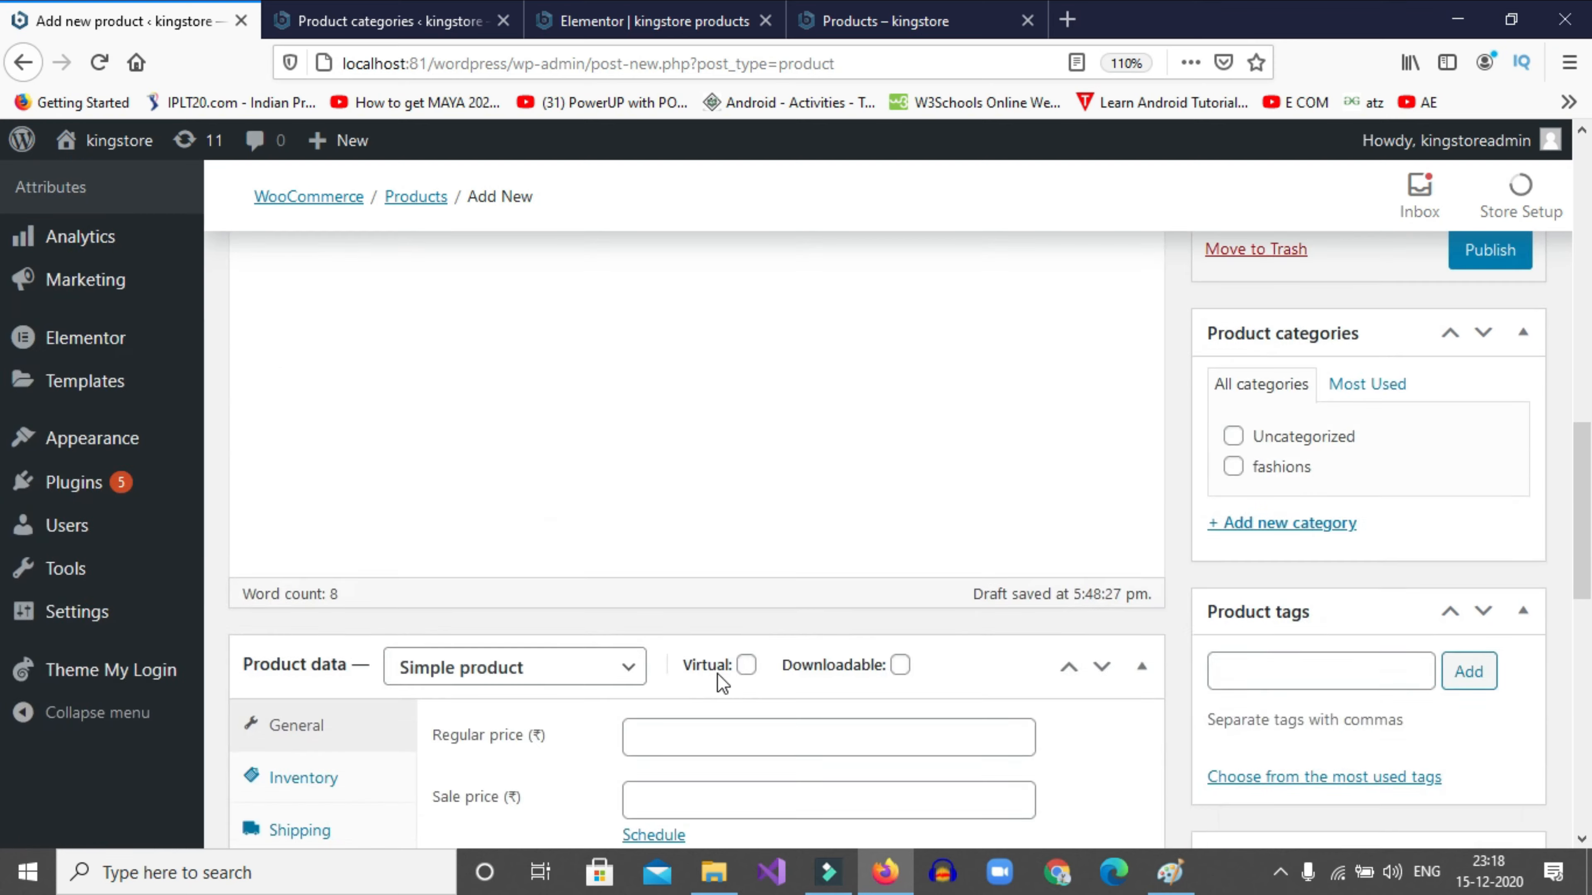
{"action": "left_click", "coordinate": [691, 391]}
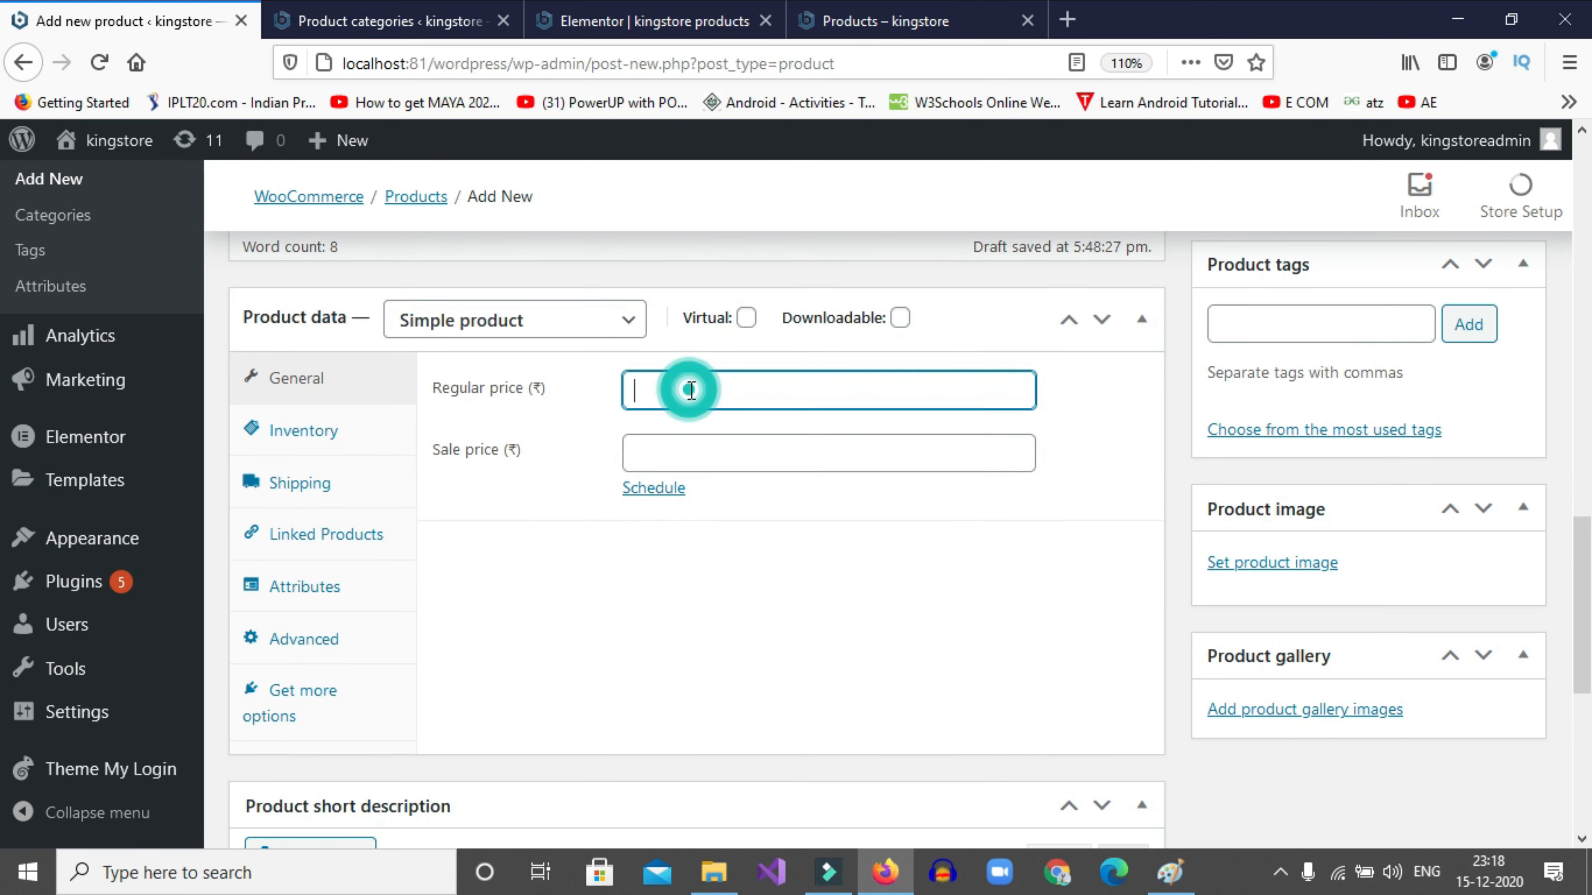
{"action": "type", "text": "30"}
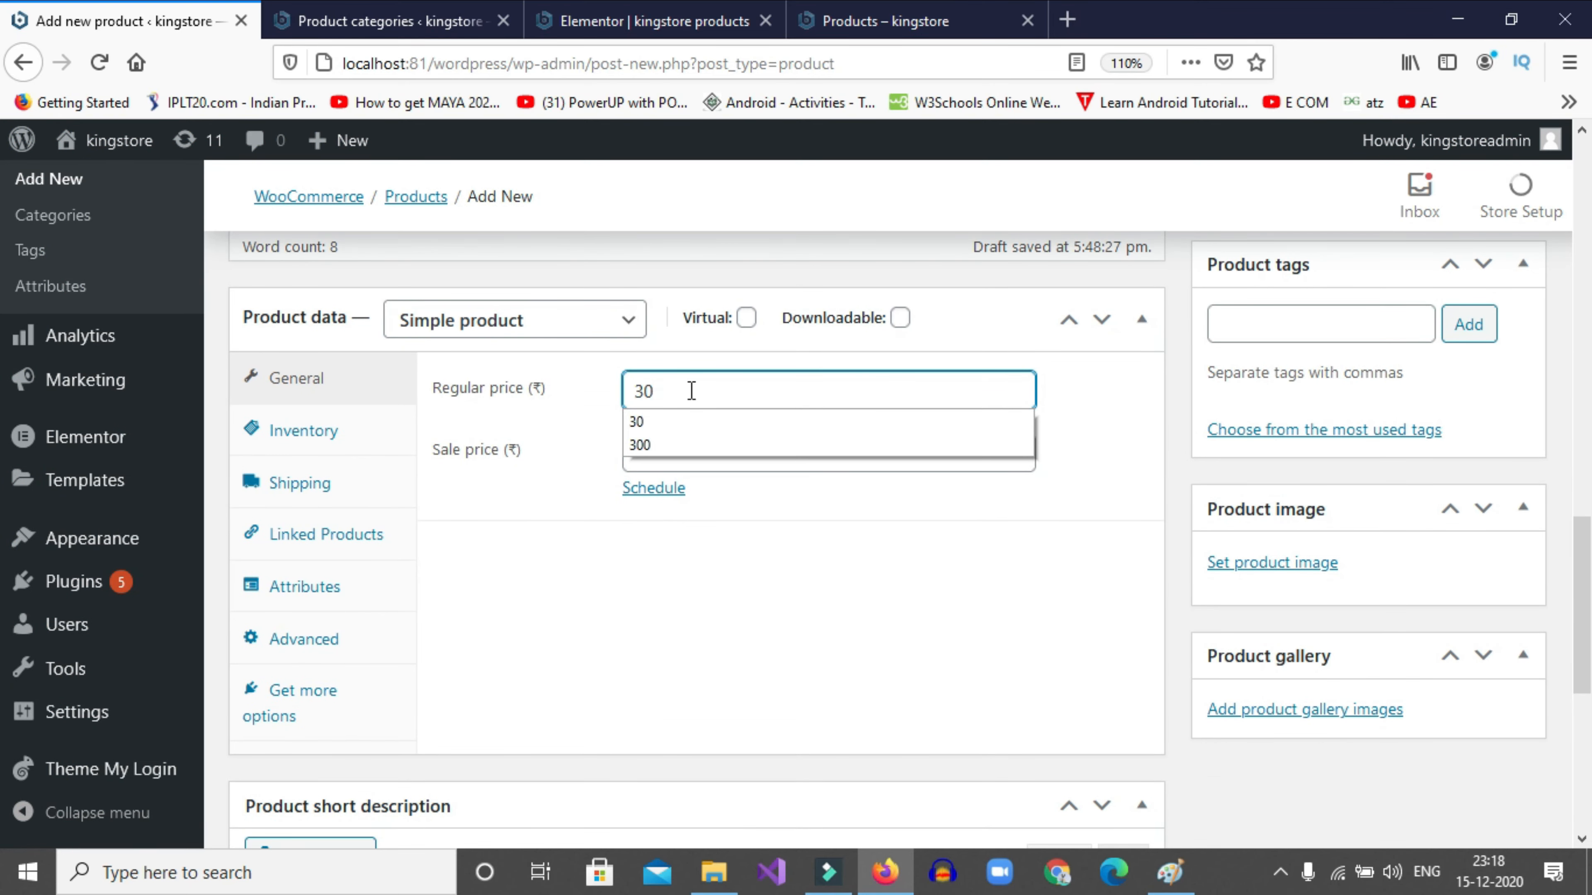
{"action": "key", "text": "Tab"}
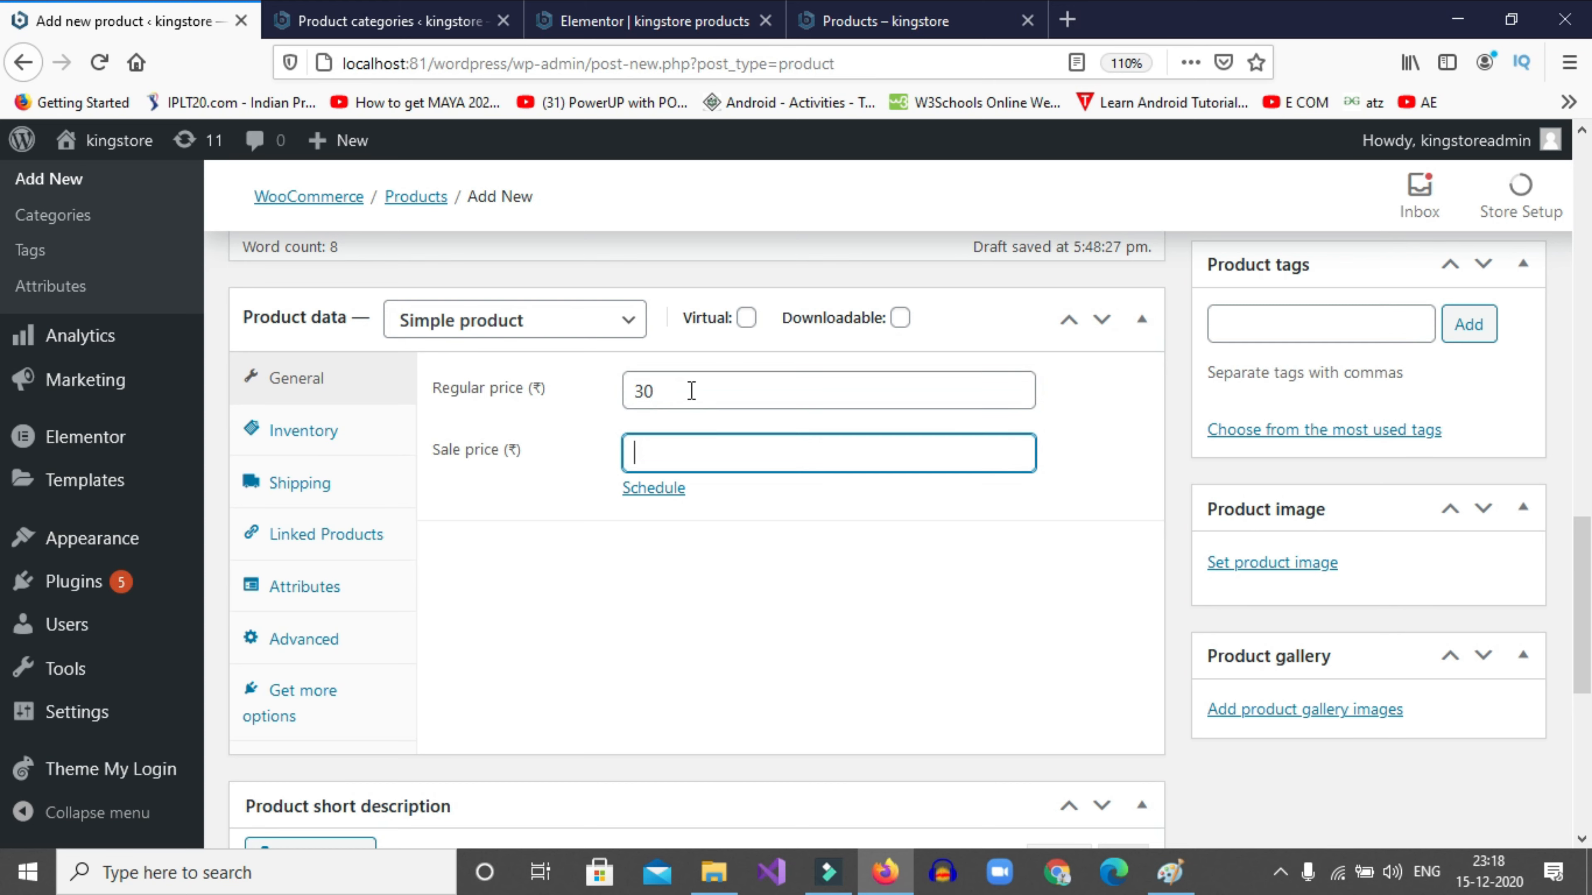
{"action": "type", "text": "25"}
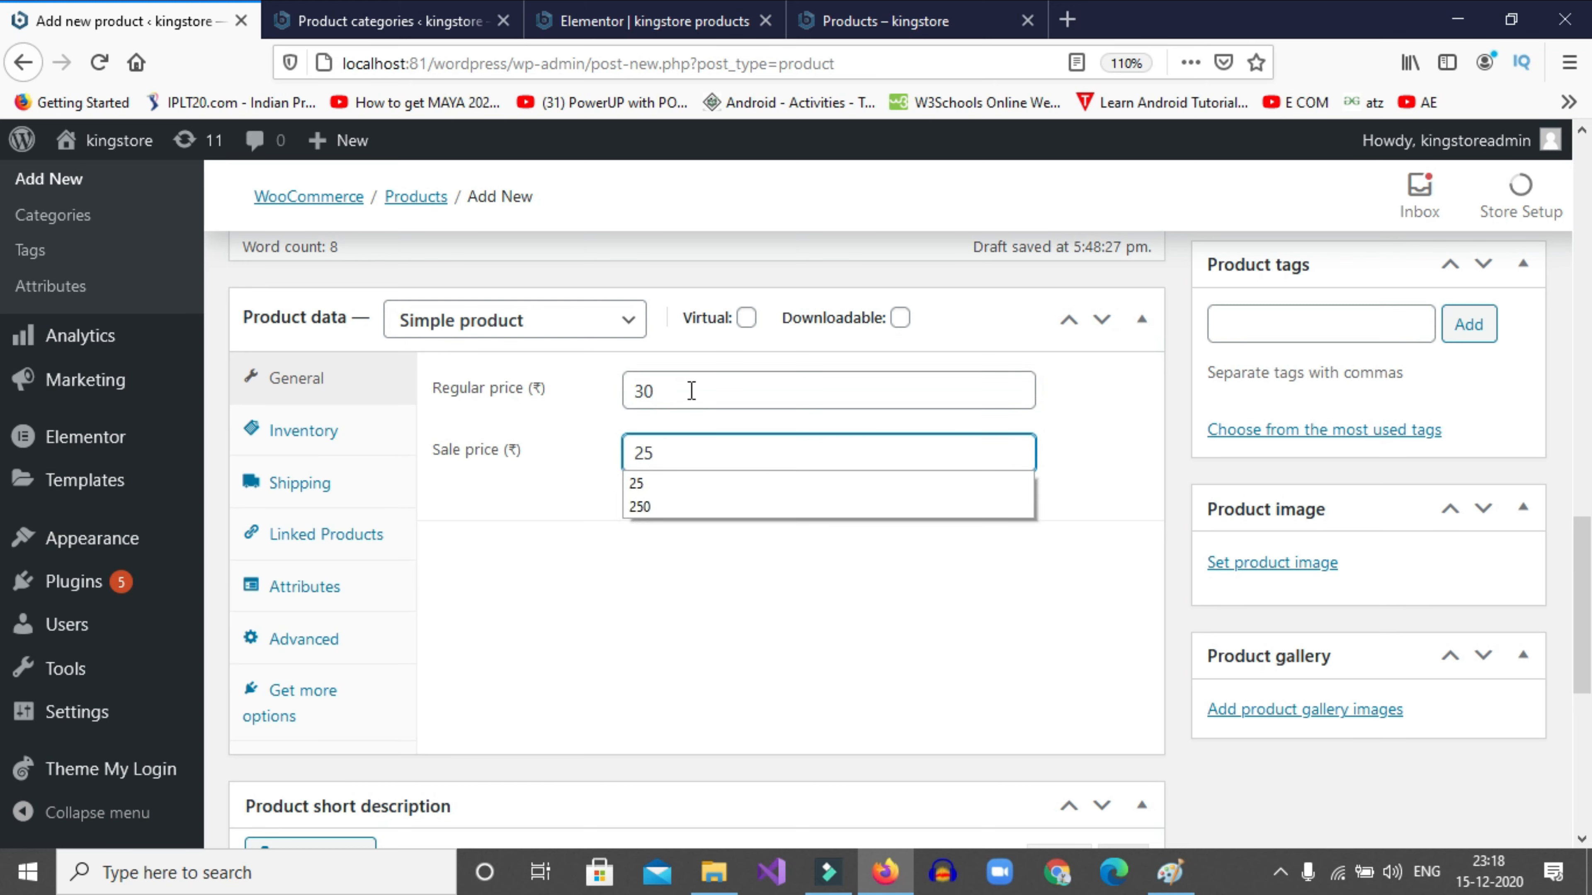
{"action": "left_click", "coordinate": [686, 649]}
Fill in the product short description with "Get healthy vegetables from farmers for best price"
{"action": "scroll", "coordinate": [516, 545], "scroll_direction": "down", "scroll_amount": 3}
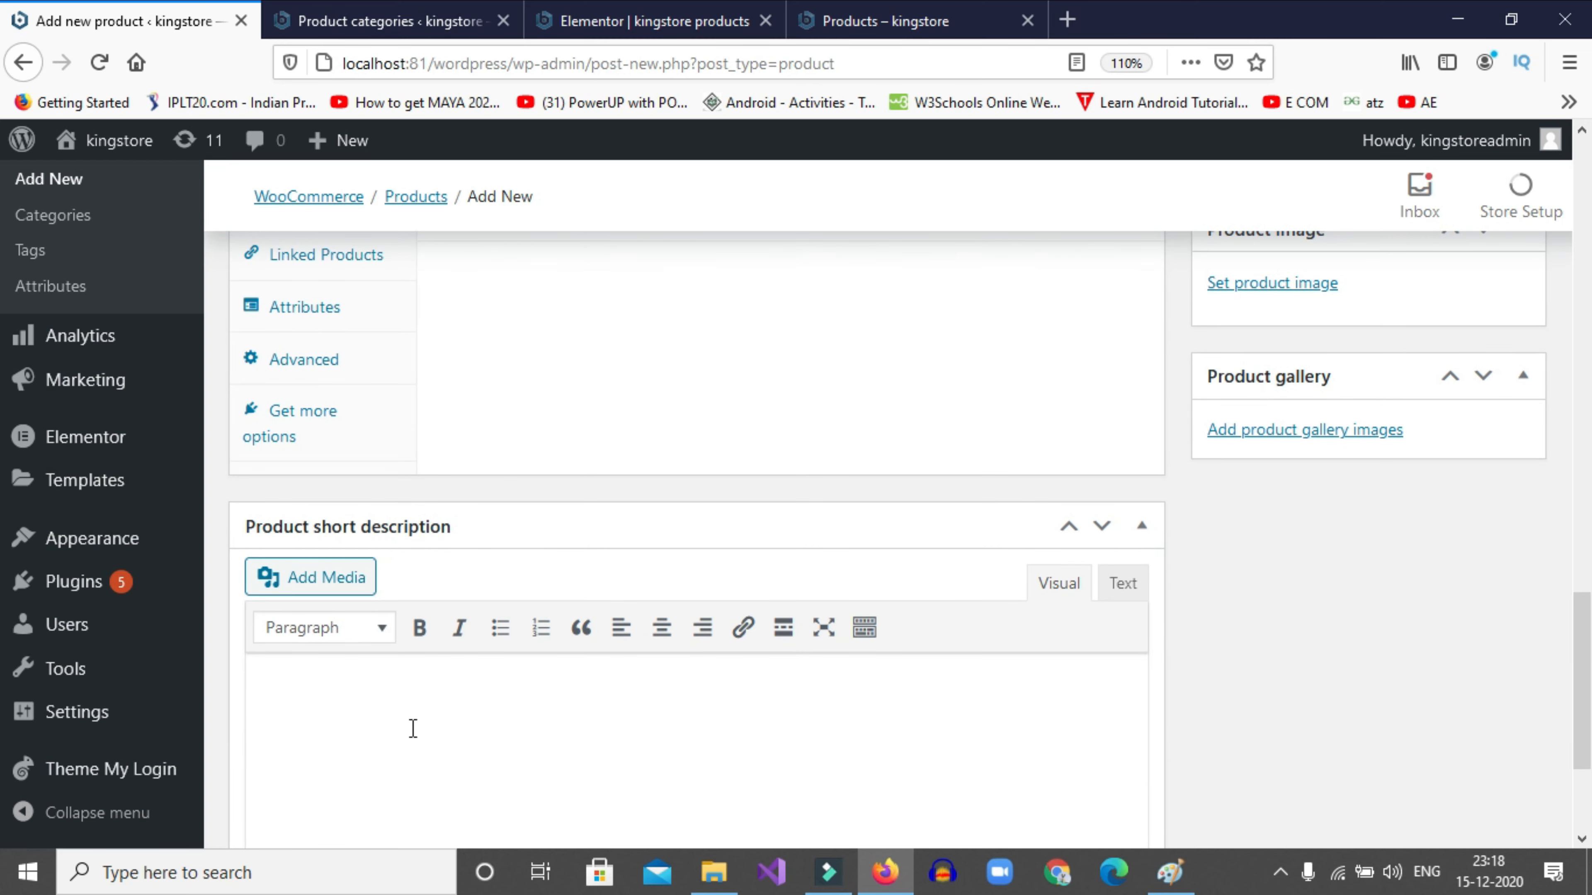
{"action": "left_click", "coordinate": [380, 719]}
{"action": "type", "text": "Get healthy vegetables from farmers for best price"}
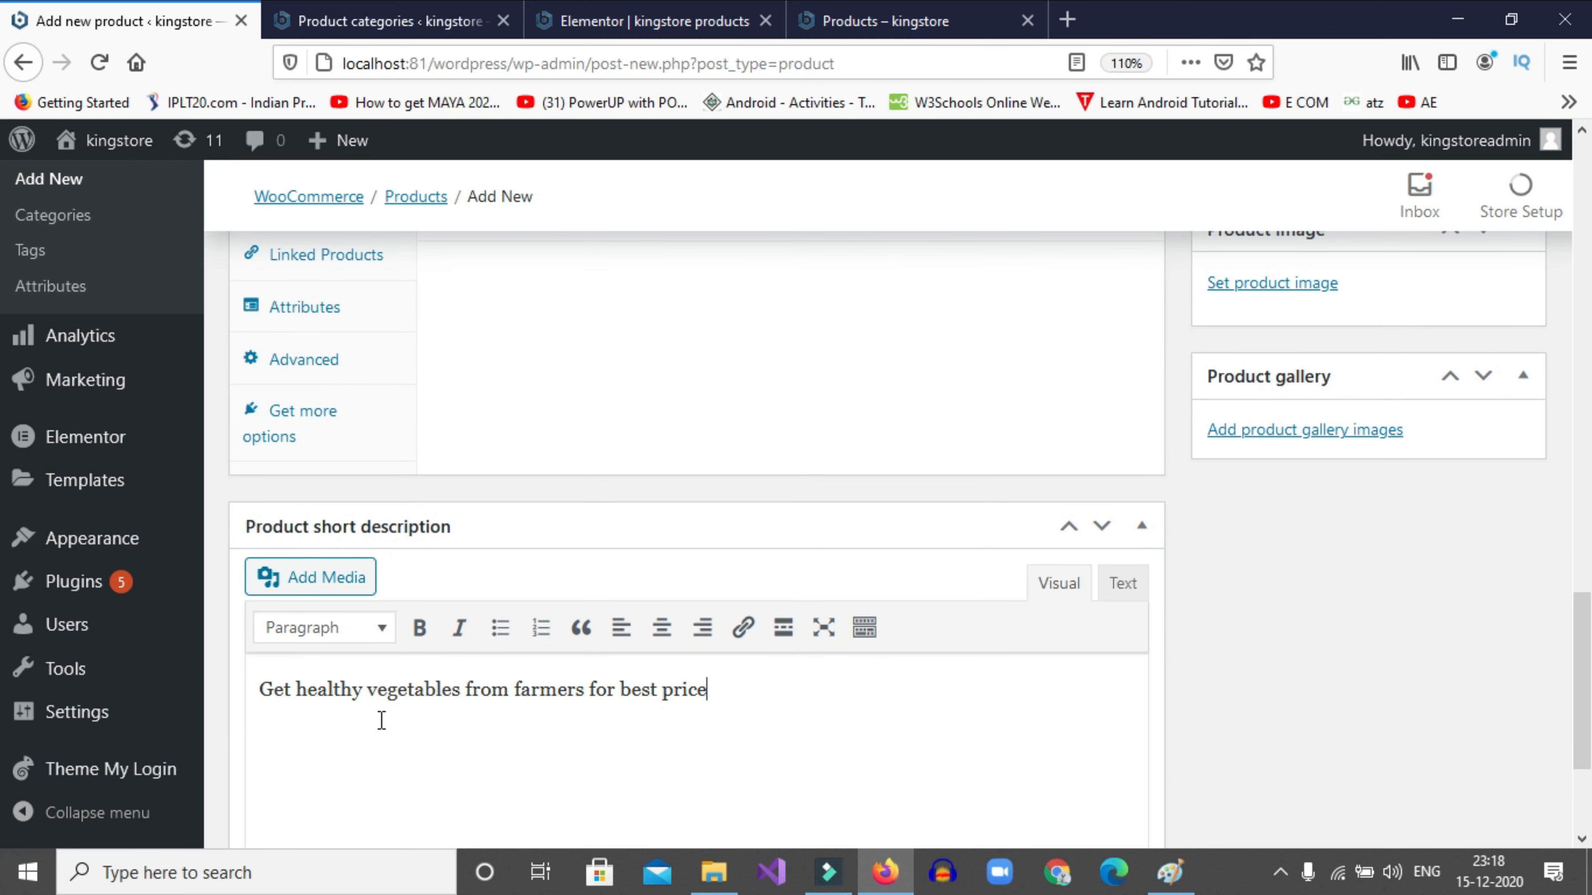
{"action": "scroll", "coordinate": [1275, 642], "scroll_direction": "up", "scroll_amount": 10}
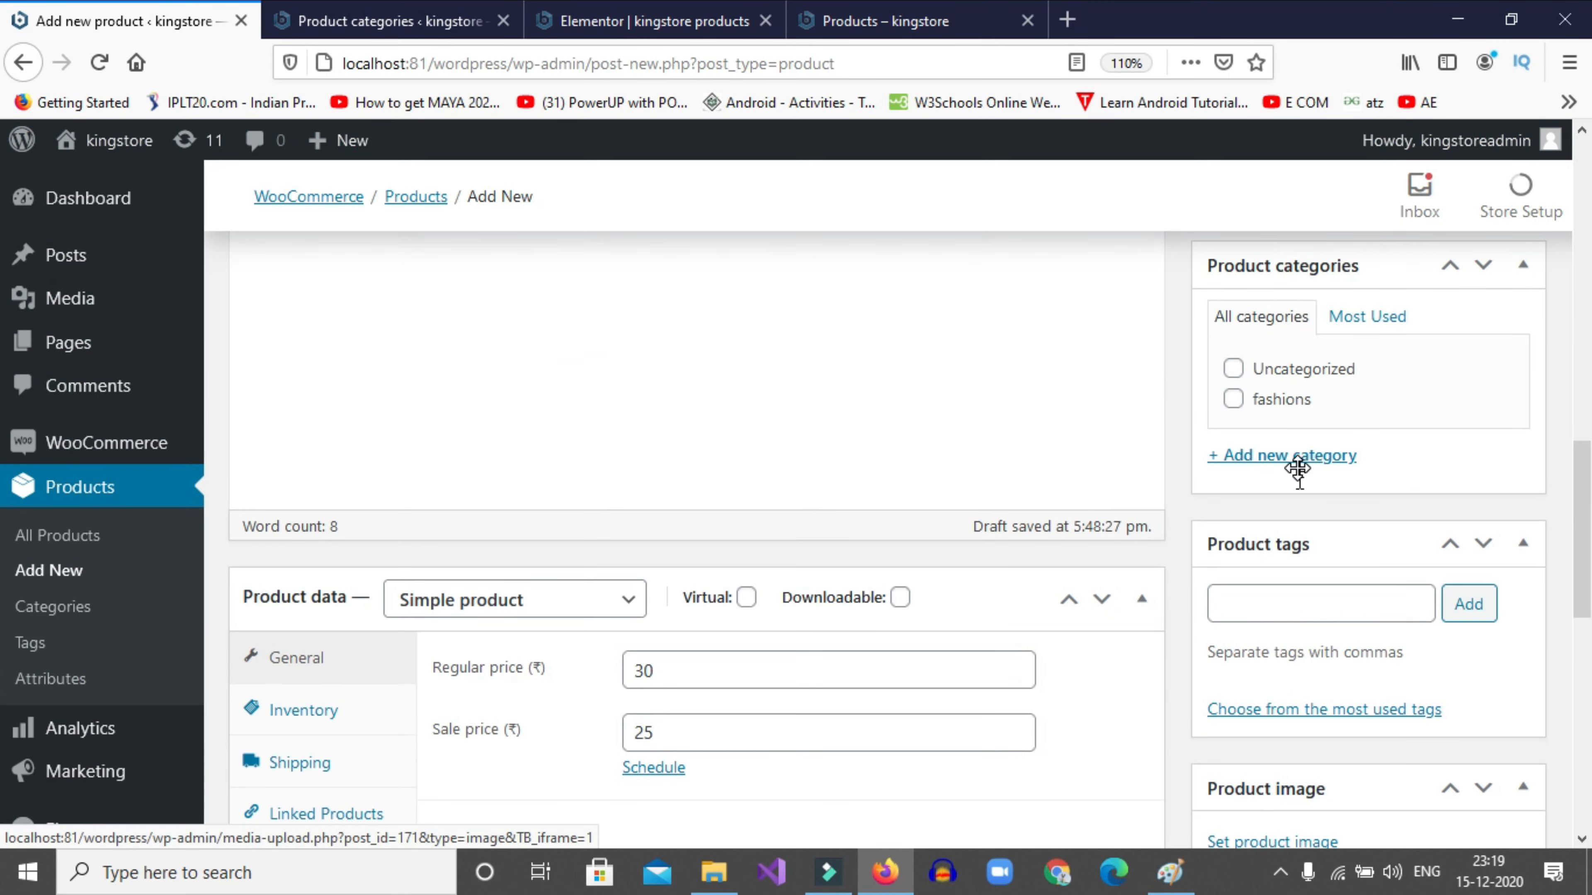
{"action": "scroll", "coordinate": [1297, 467], "scroll_direction": "up", "scroll_amount": 2}
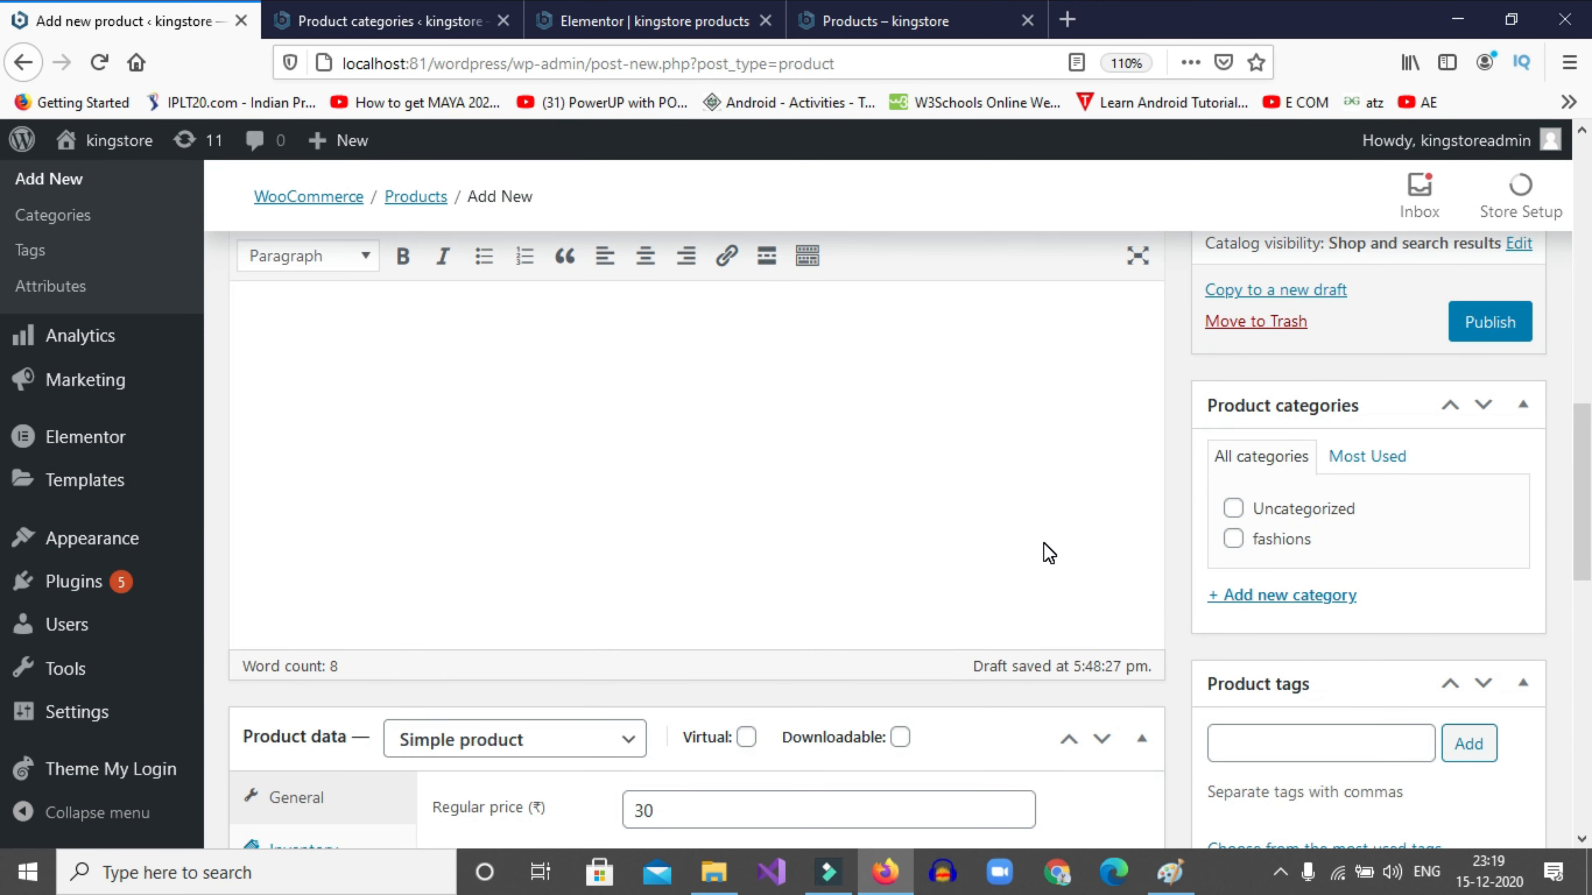
Create a new product category named "groceries" for the Green chili product and also assign it to Uncategorized
{"action": "left_click", "coordinate": [1265, 604]}
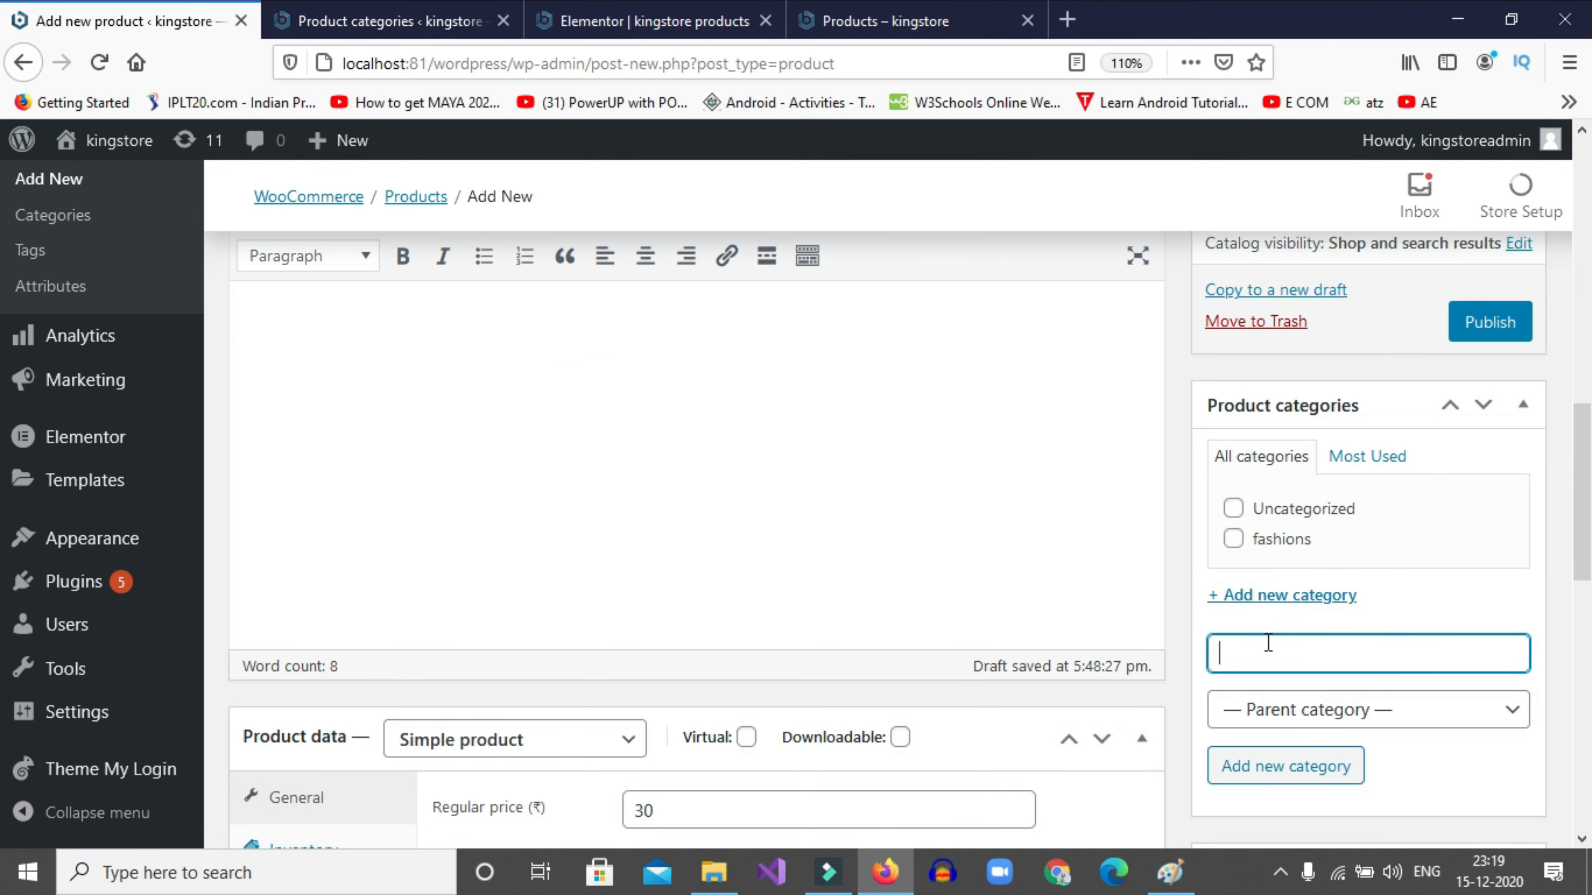
{"action": "left_click", "coordinate": [1263, 645]}
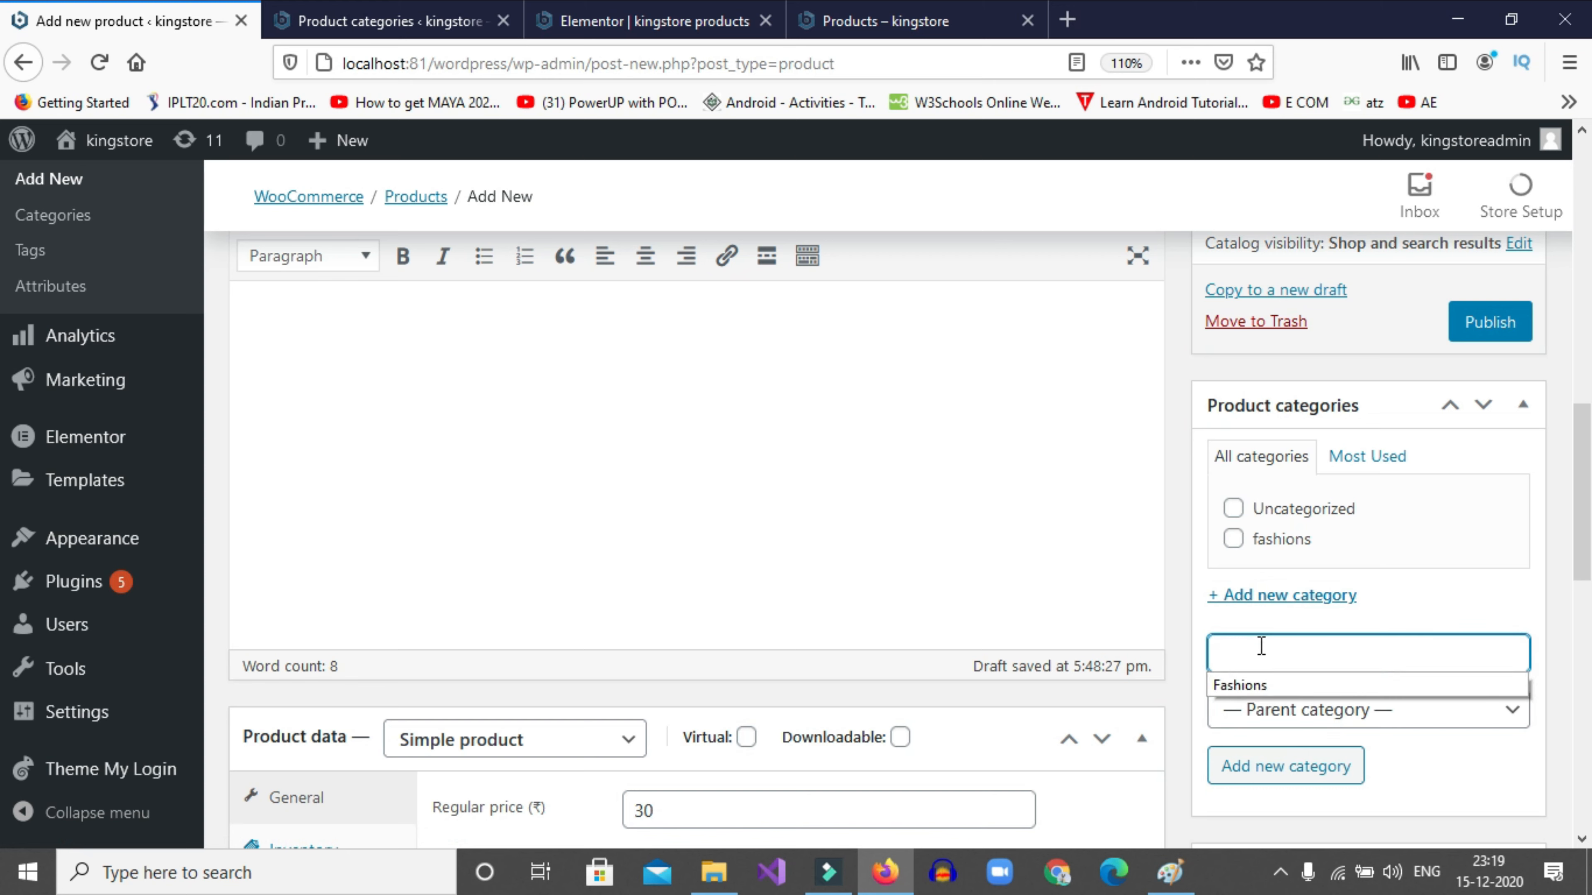
{"action": "type", "text": "gloceri"}
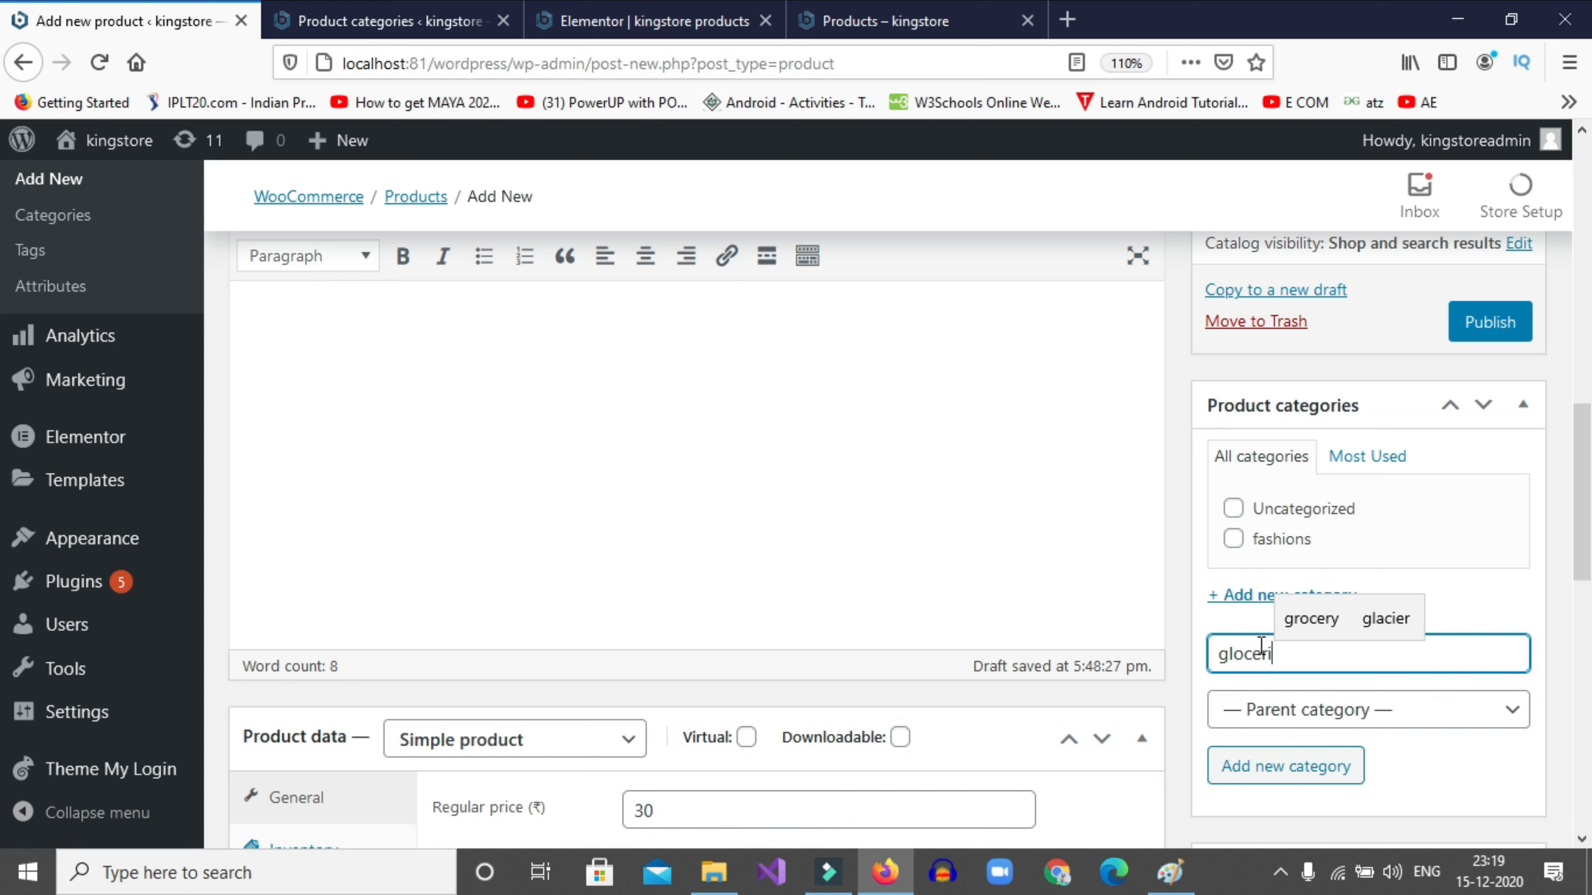
{"action": "type", "text": "es"}
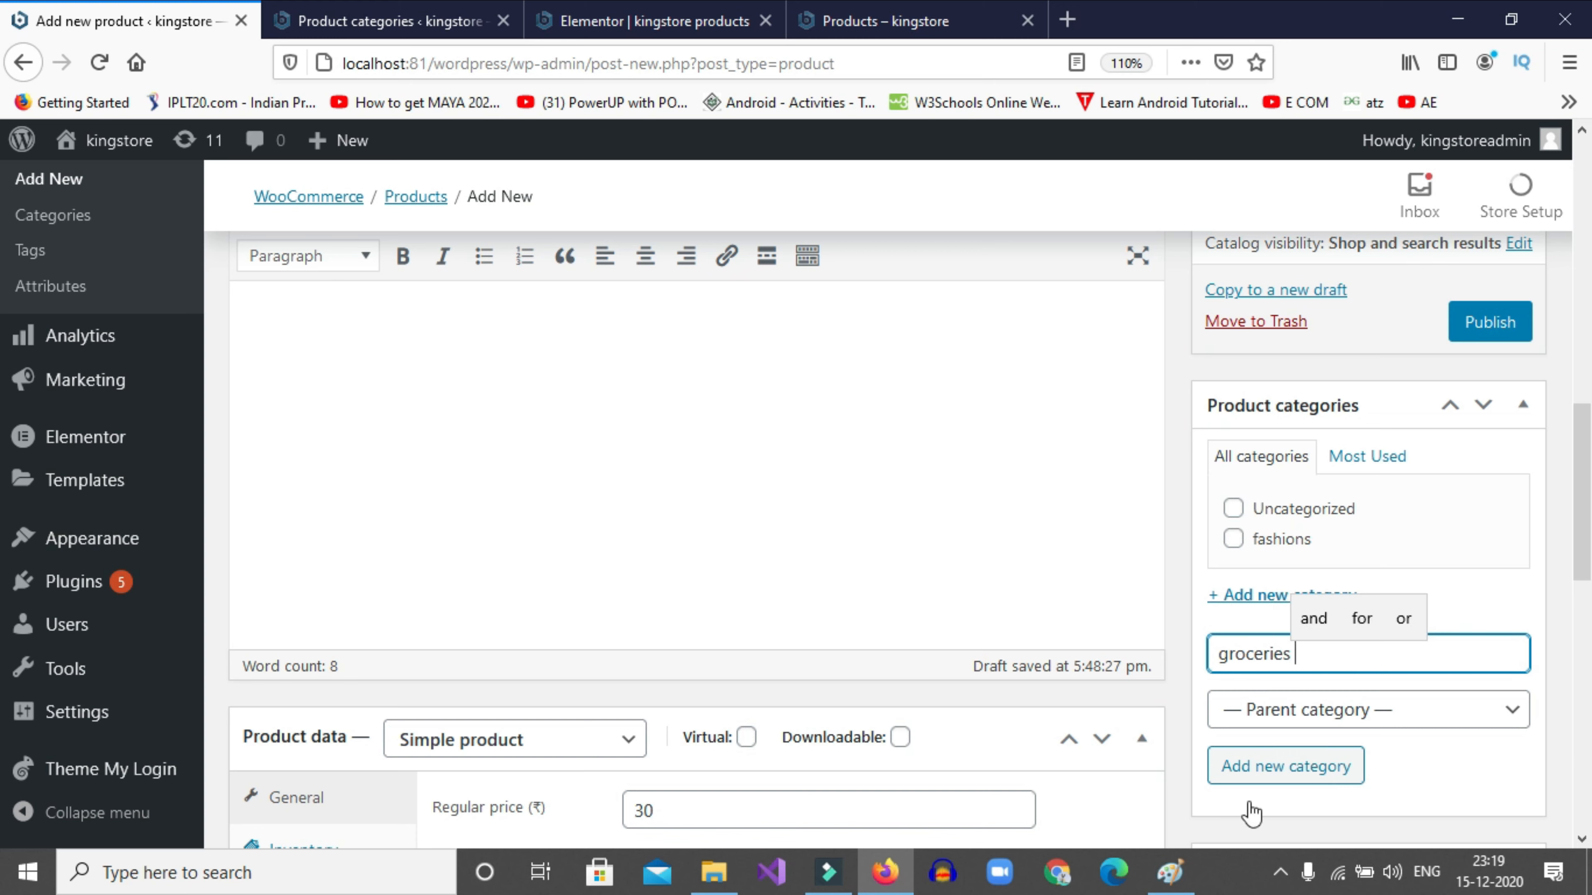
{"action": "left_click", "coordinate": [1272, 772]}
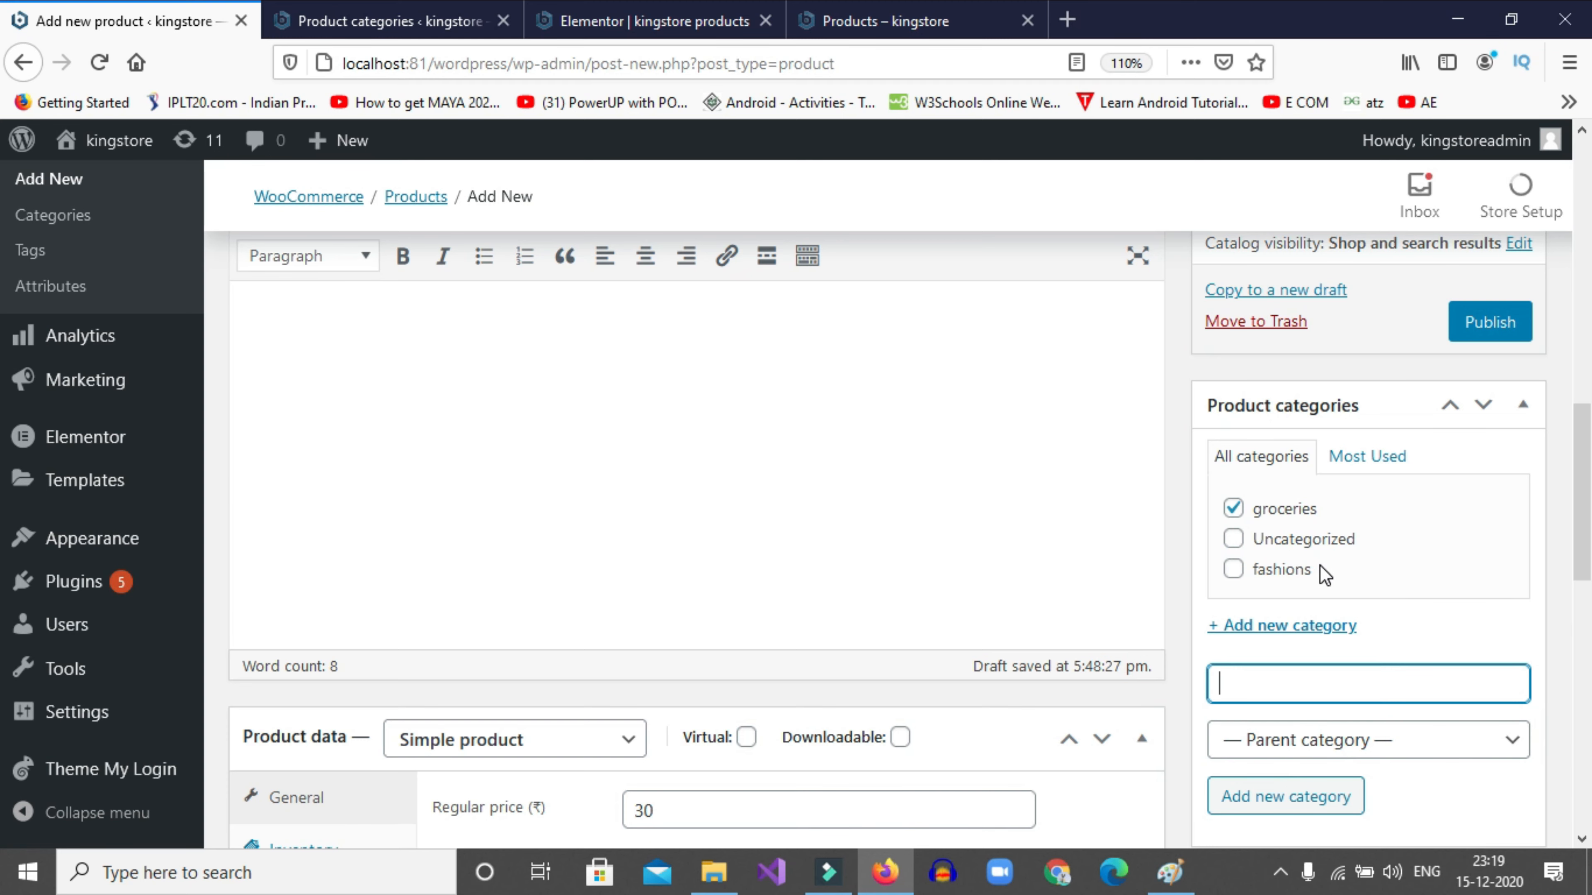
{"action": "scroll", "coordinate": [1322, 567], "scroll_direction": "down", "scroll_amount": 2}
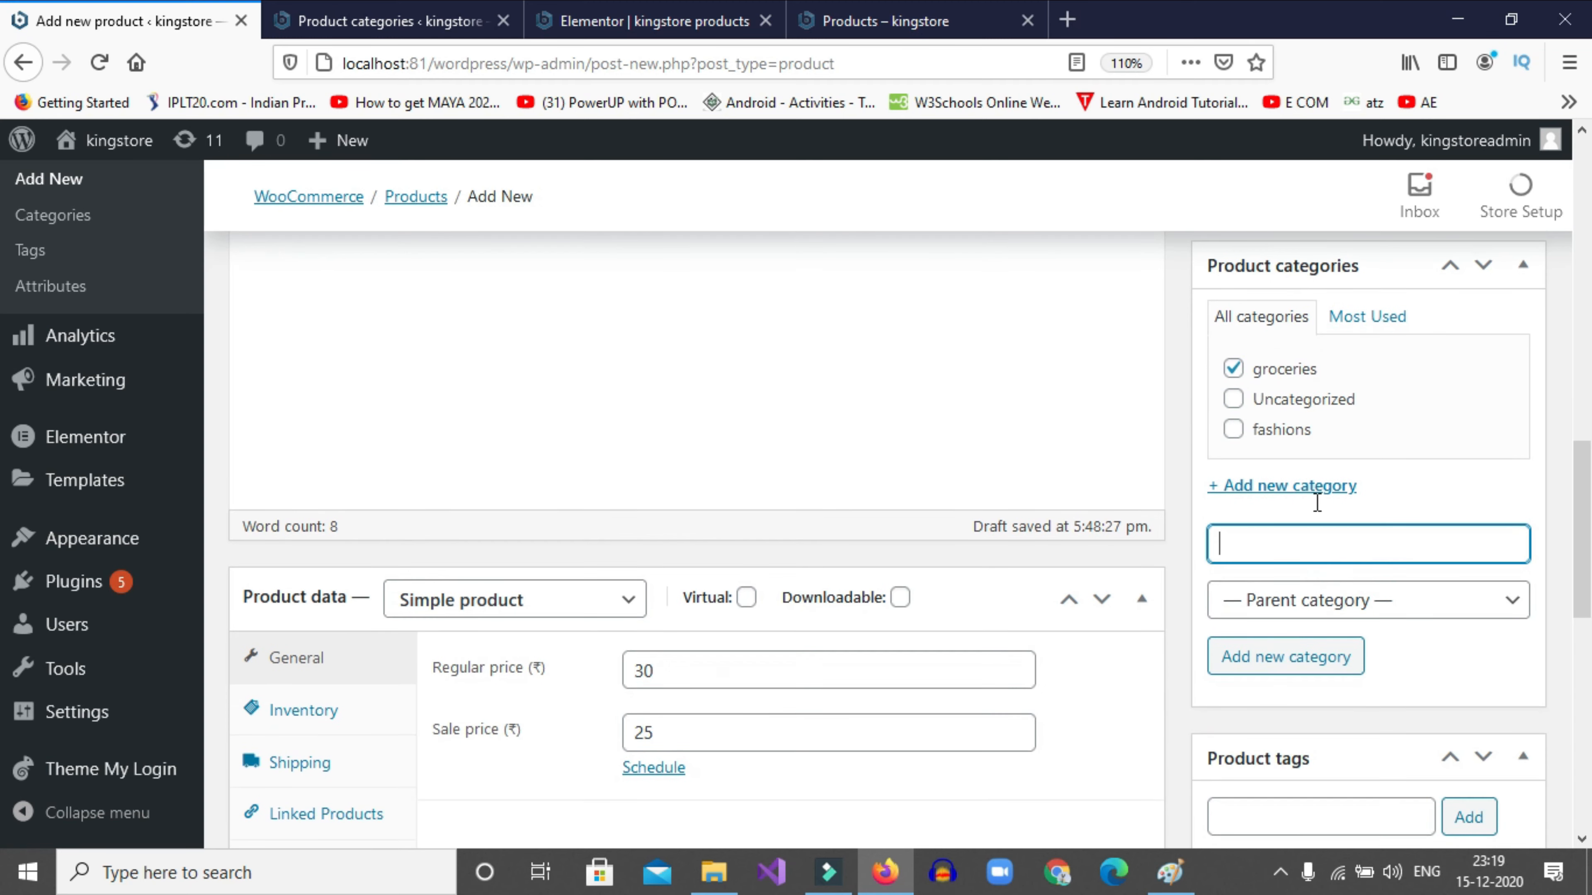
{"action": "left_click", "coordinate": [1233, 400]}
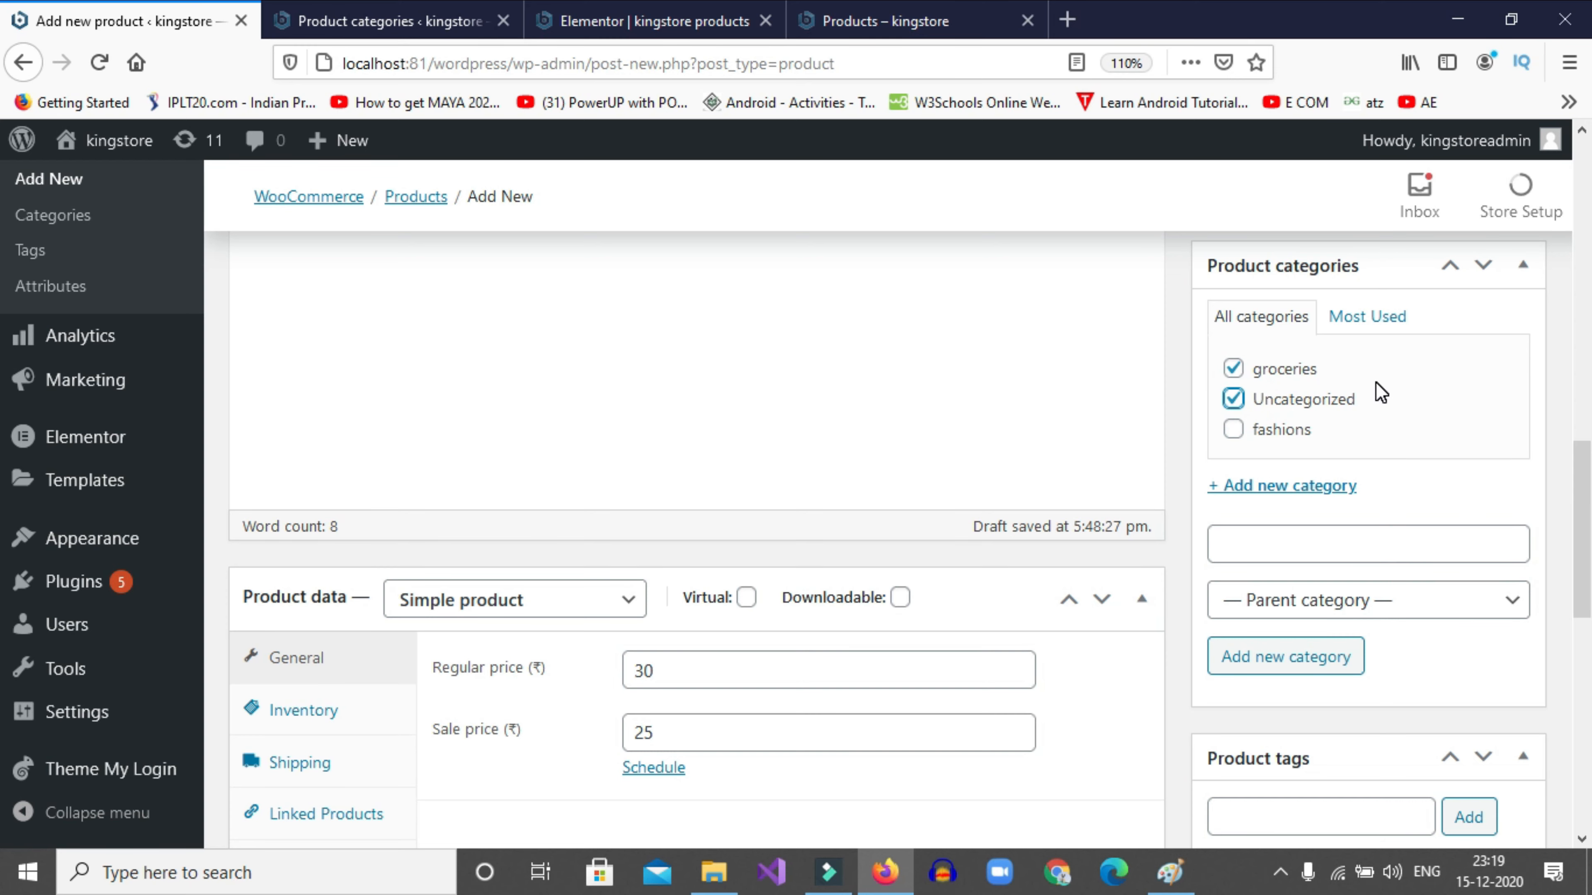
Add the product tags "green chili" and "chilis" to the Green chili product
{"action": "scroll", "coordinate": [1375, 382], "scroll_direction": "down", "scroll_amount": 2}
{"action": "scroll", "coordinate": [1343, 505], "scroll_direction": "up", "scroll_amount": 2}
{"action": "scroll", "coordinate": [1404, 450], "scroll_direction": "down", "scroll_amount": 4}
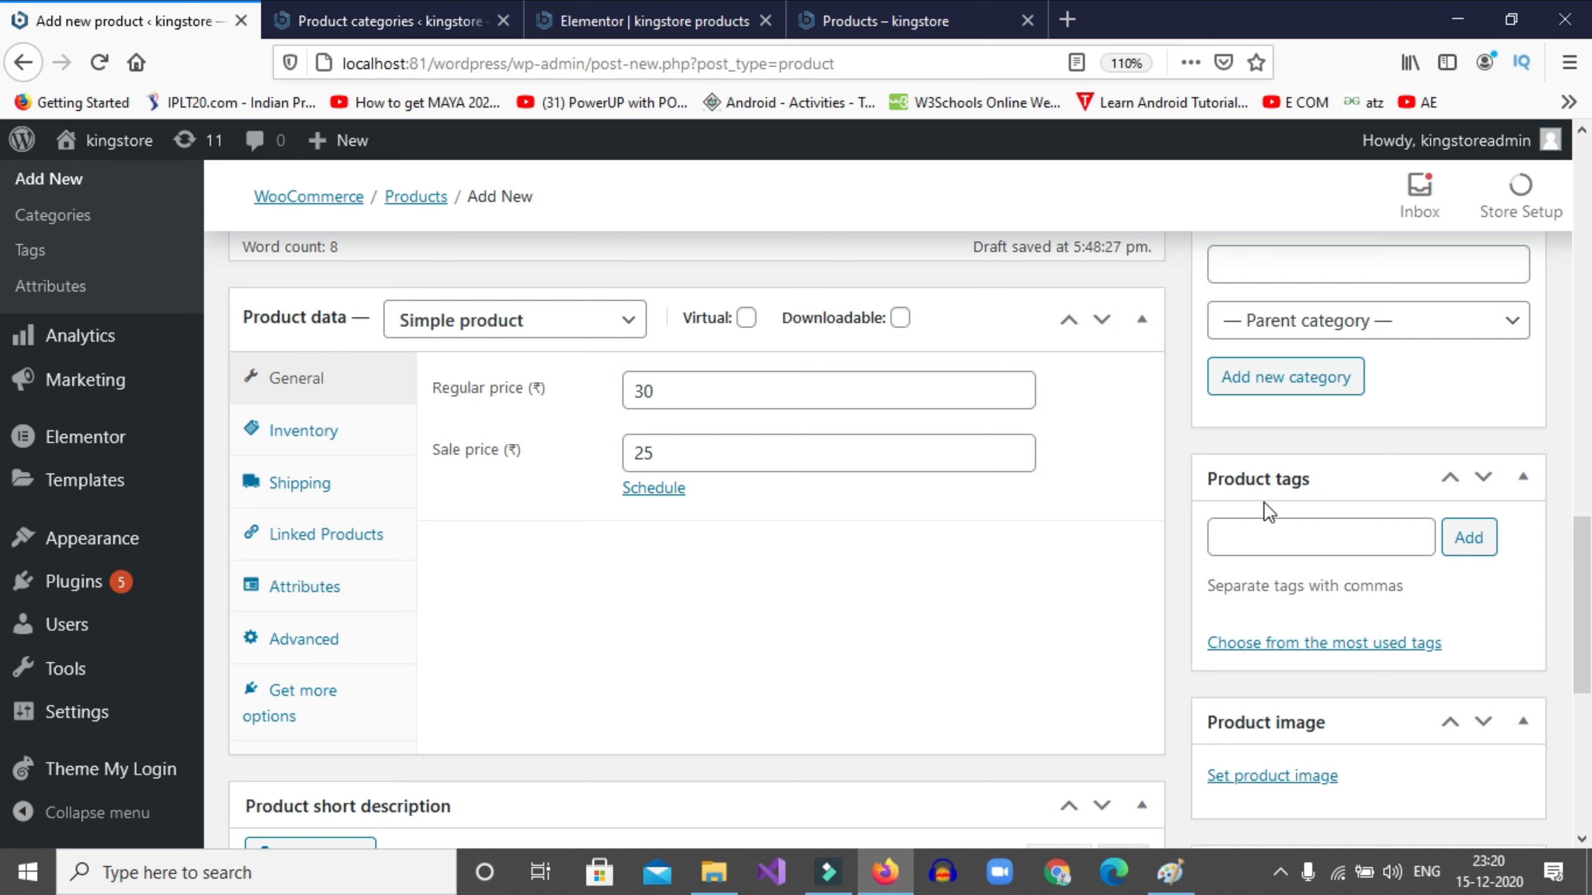
{"action": "left_click", "coordinate": [1288, 524]}
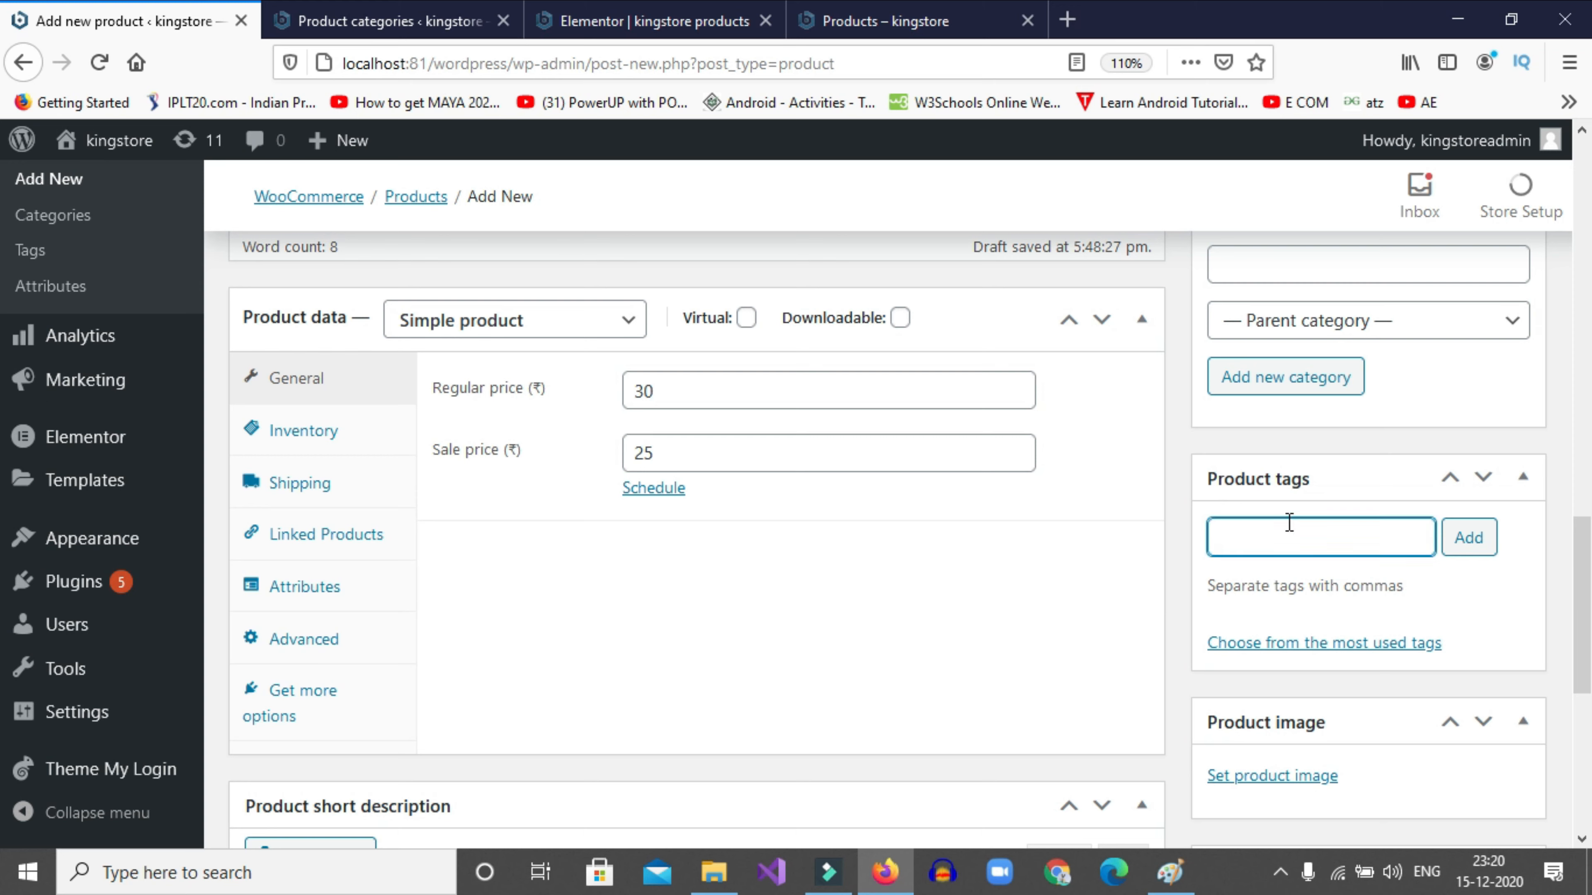
{"action": "type", "text": "gr"}
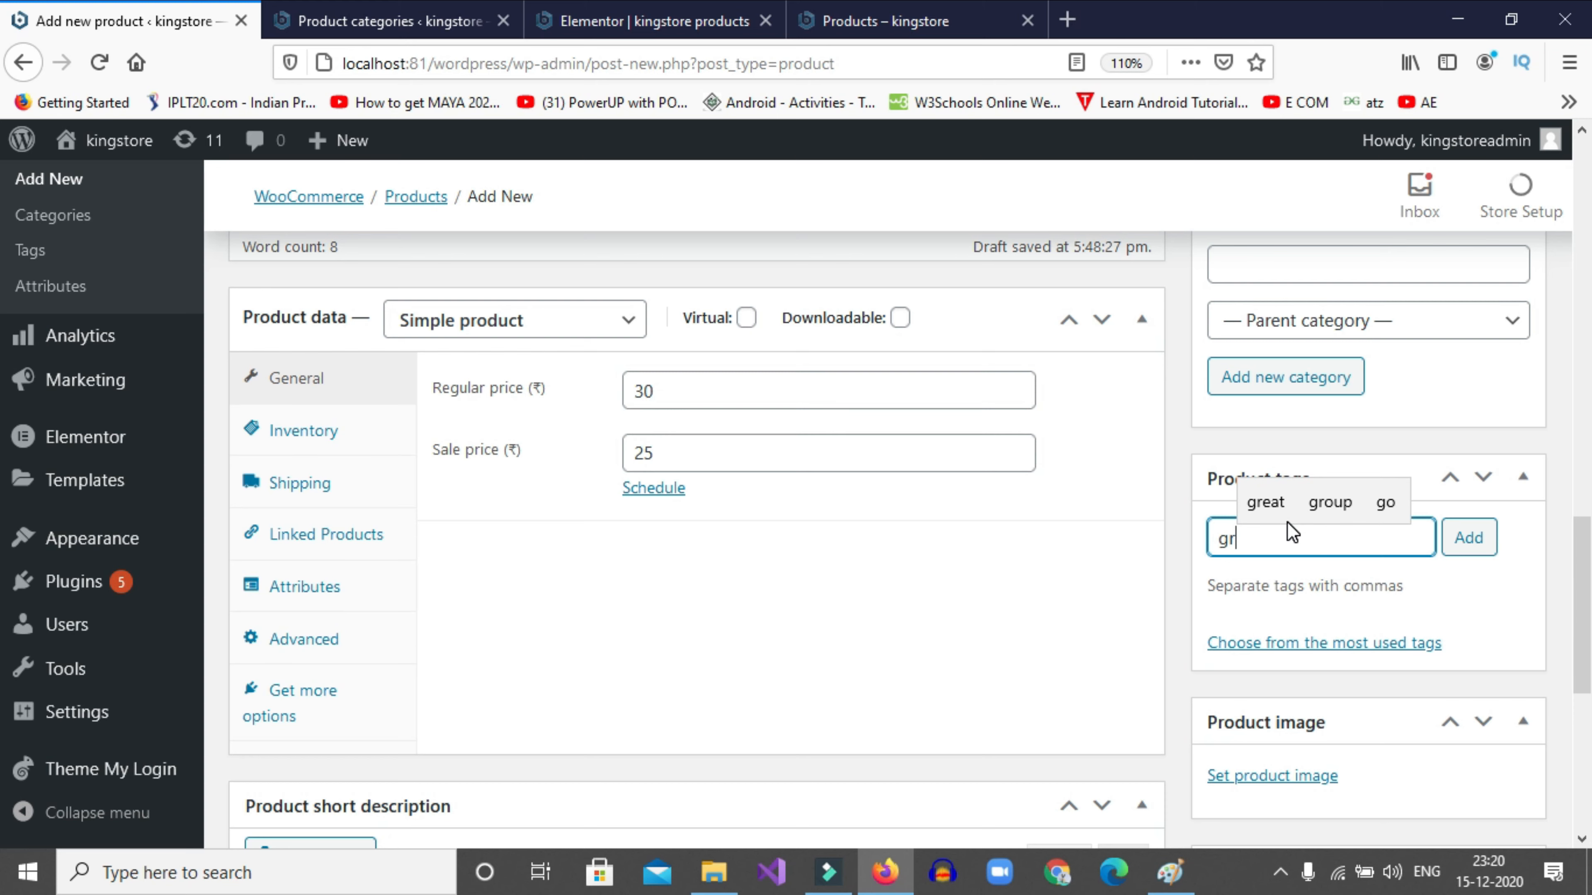
{"action": "type", "text": "een chi"}
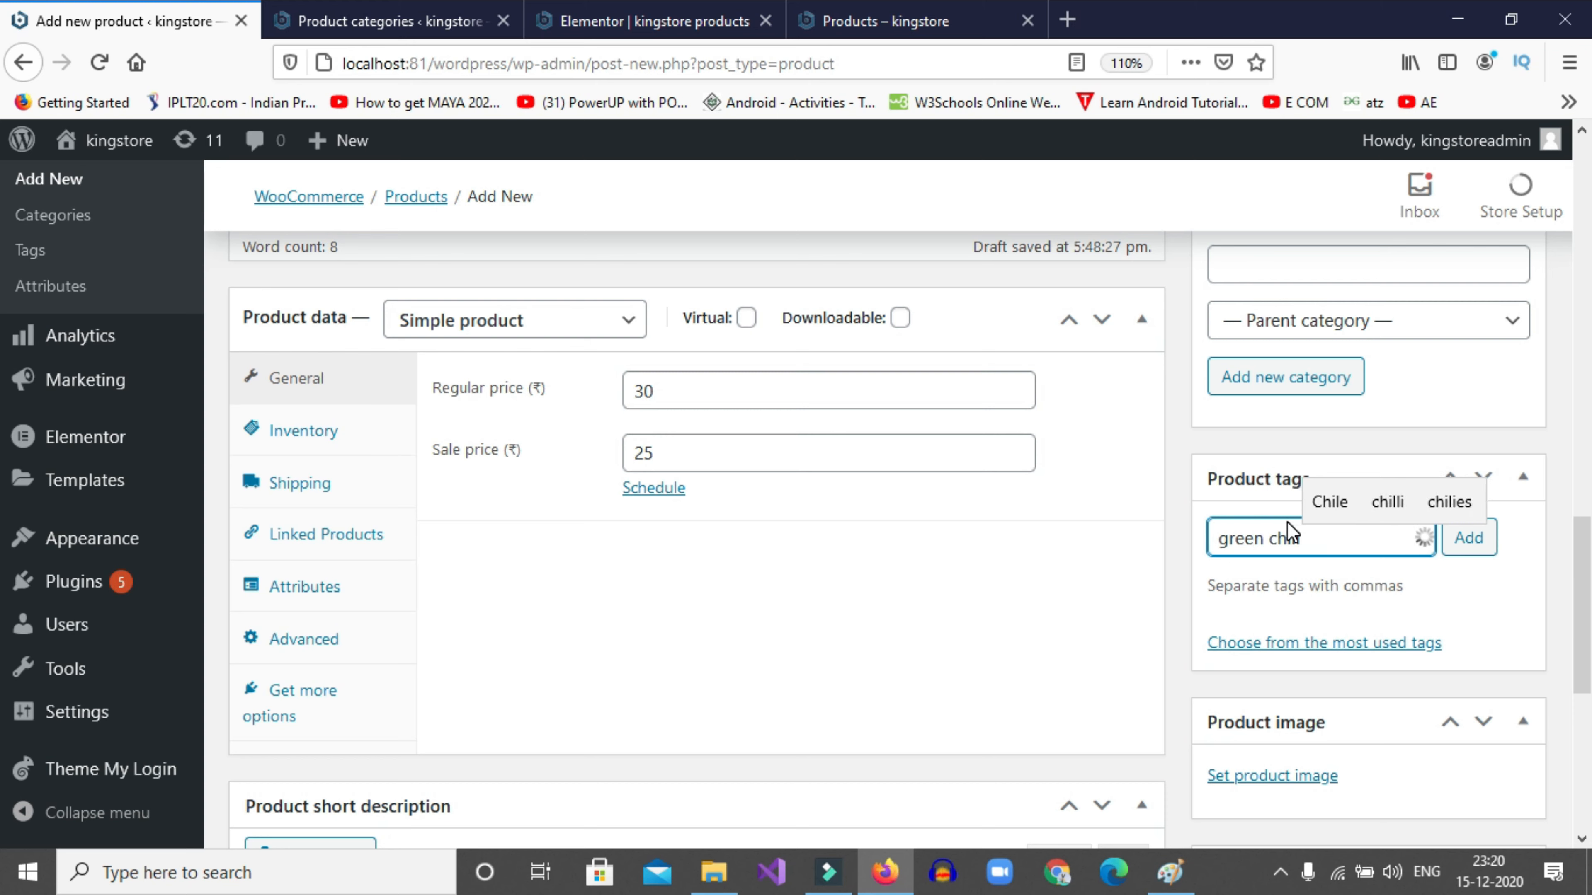
{"action": "type", "text": "li"}
{"action": "left_click", "coordinate": [1492, 555]}
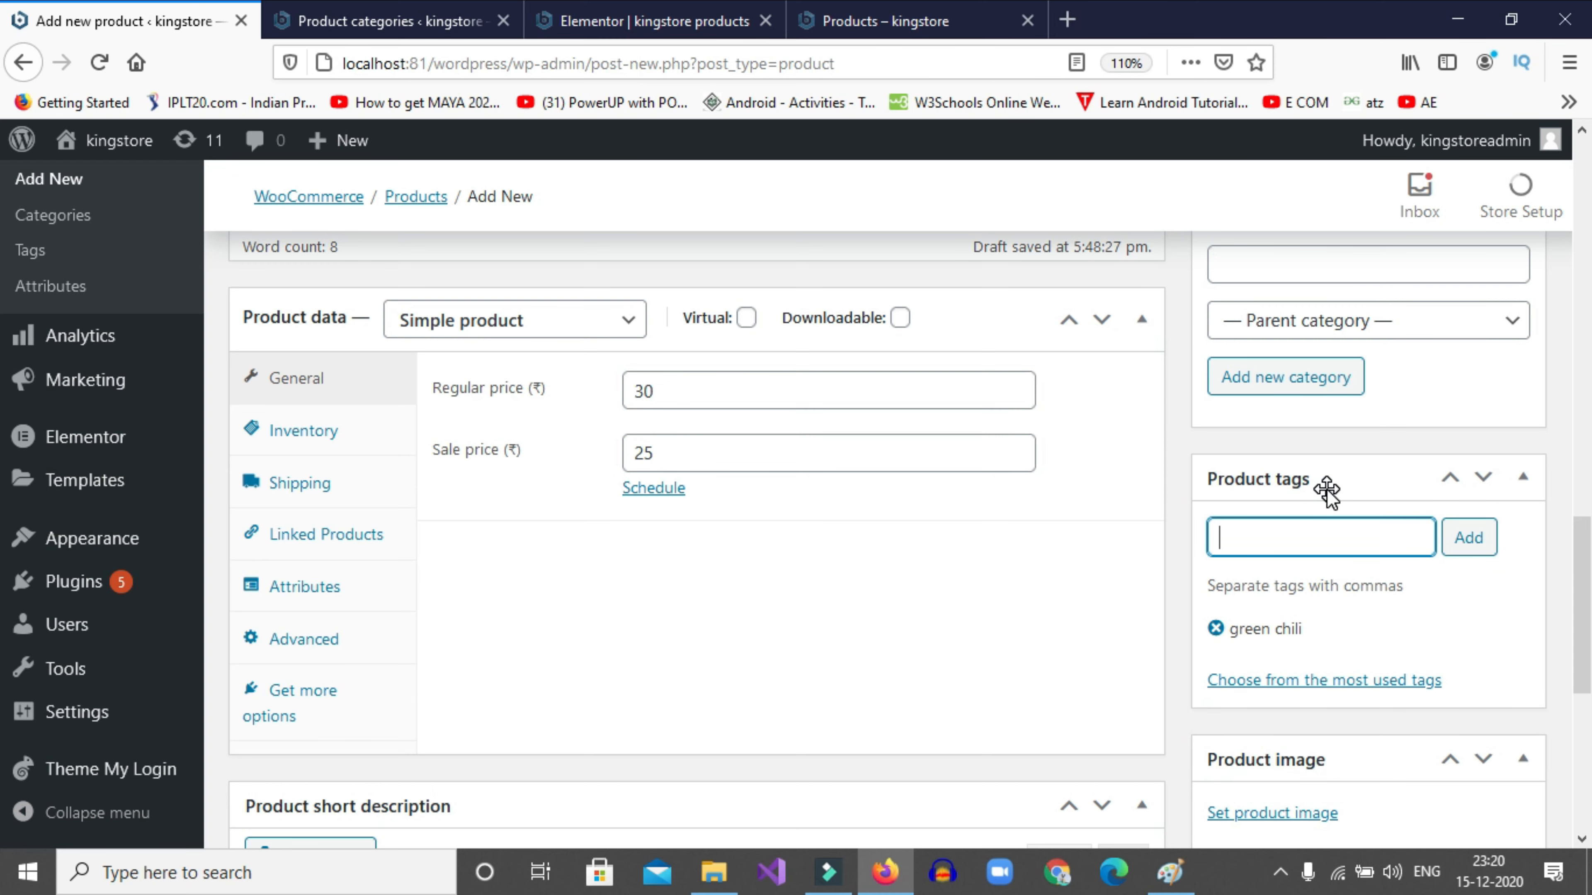
{"action": "scroll", "coordinate": [1327, 483], "scroll_direction": "down", "scroll_amount": 2}
{"action": "type", "text": "chili"}
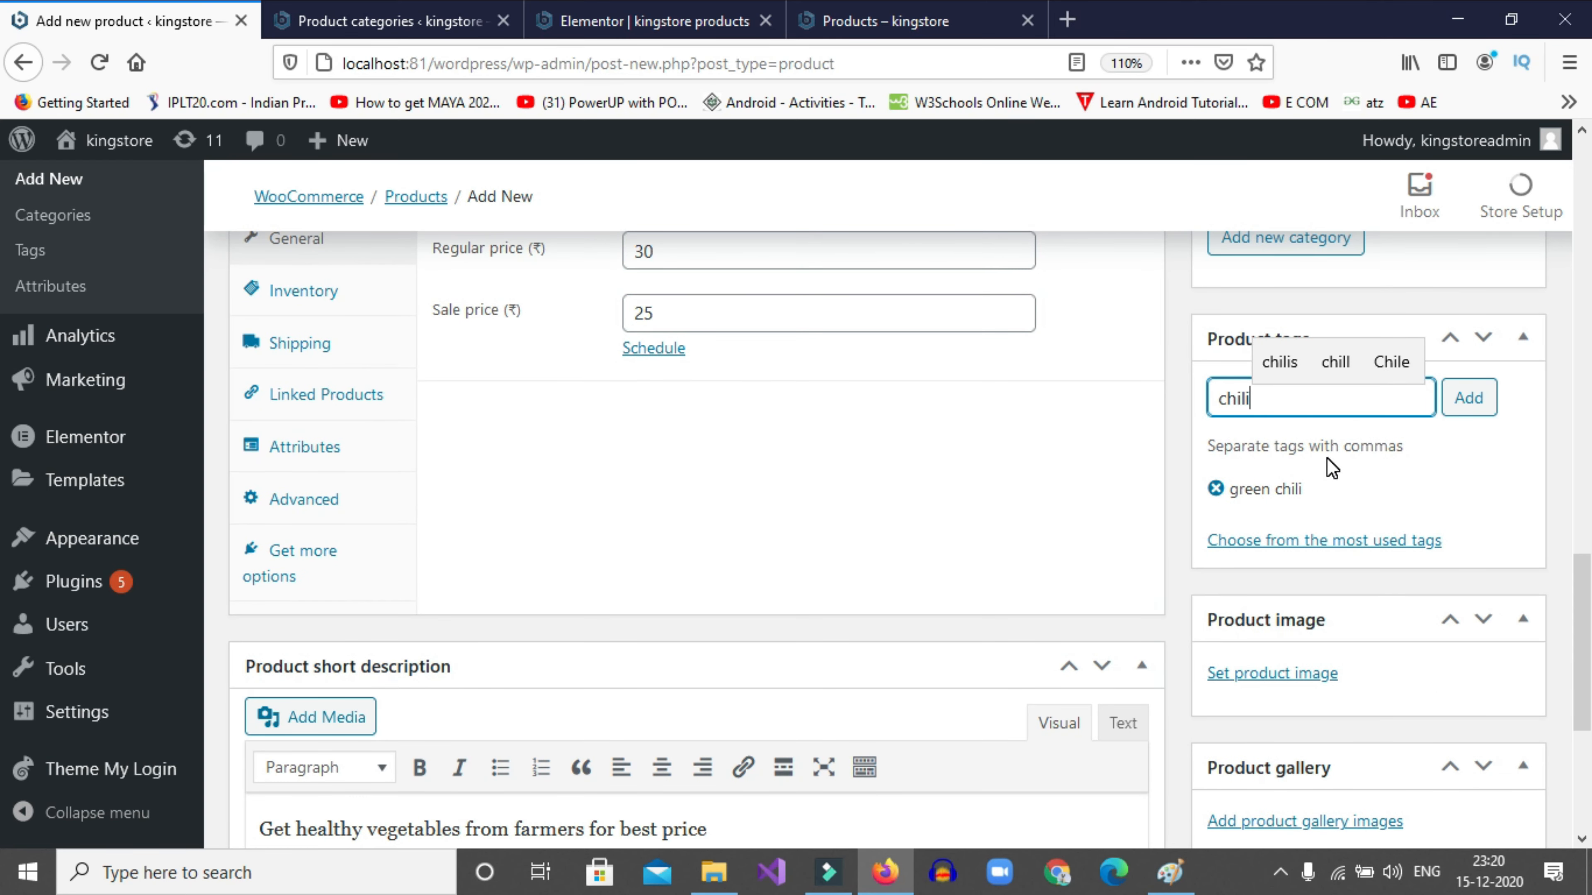
{"action": "left_click", "coordinate": [1280, 362]}
{"action": "left_click", "coordinate": [1464, 402]}
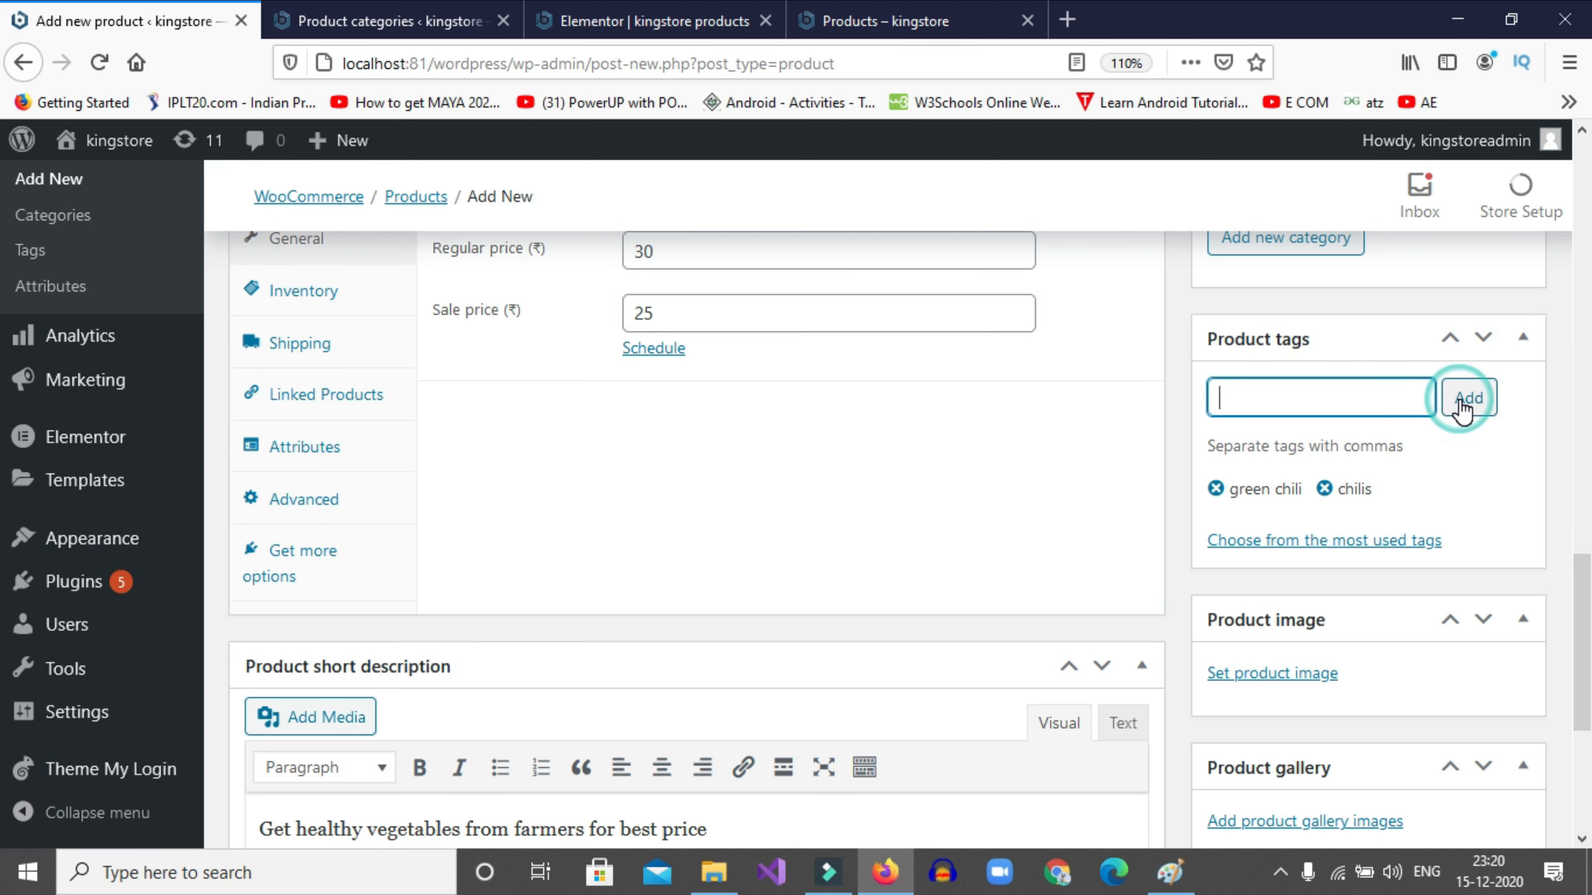
Upload green chille.jpg, green chilli 2.jpg and green chilli 3.jpg from the kingstore products folder through the product image chooser
{"action": "scroll", "coordinate": [1469, 459], "scroll_direction": "down", "scroll_amount": 2}
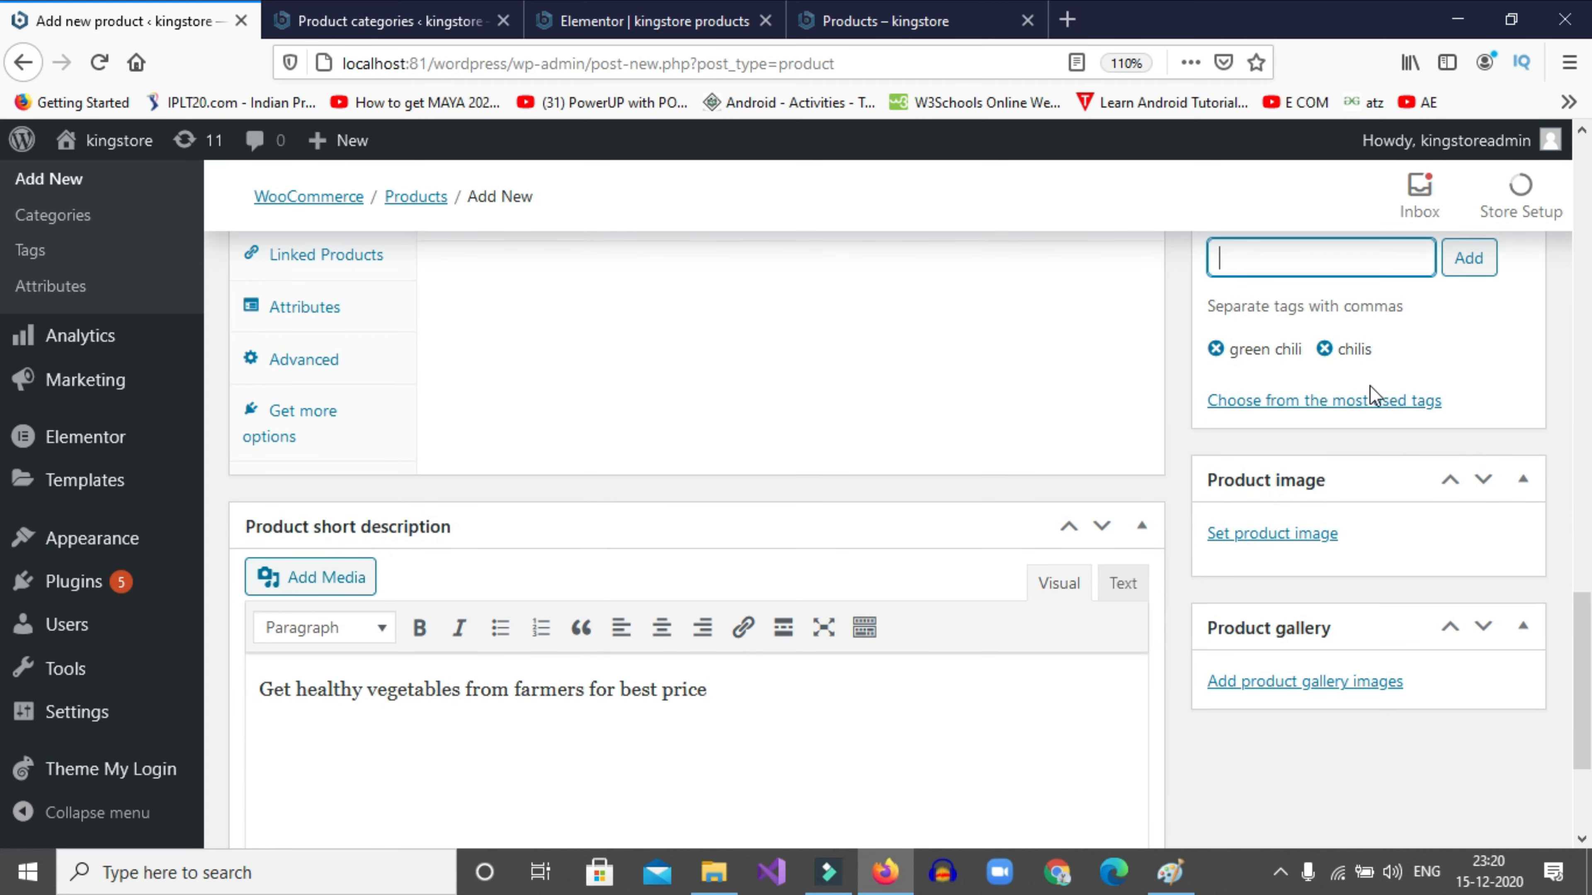
{"action": "left_click", "coordinate": [1288, 536]}
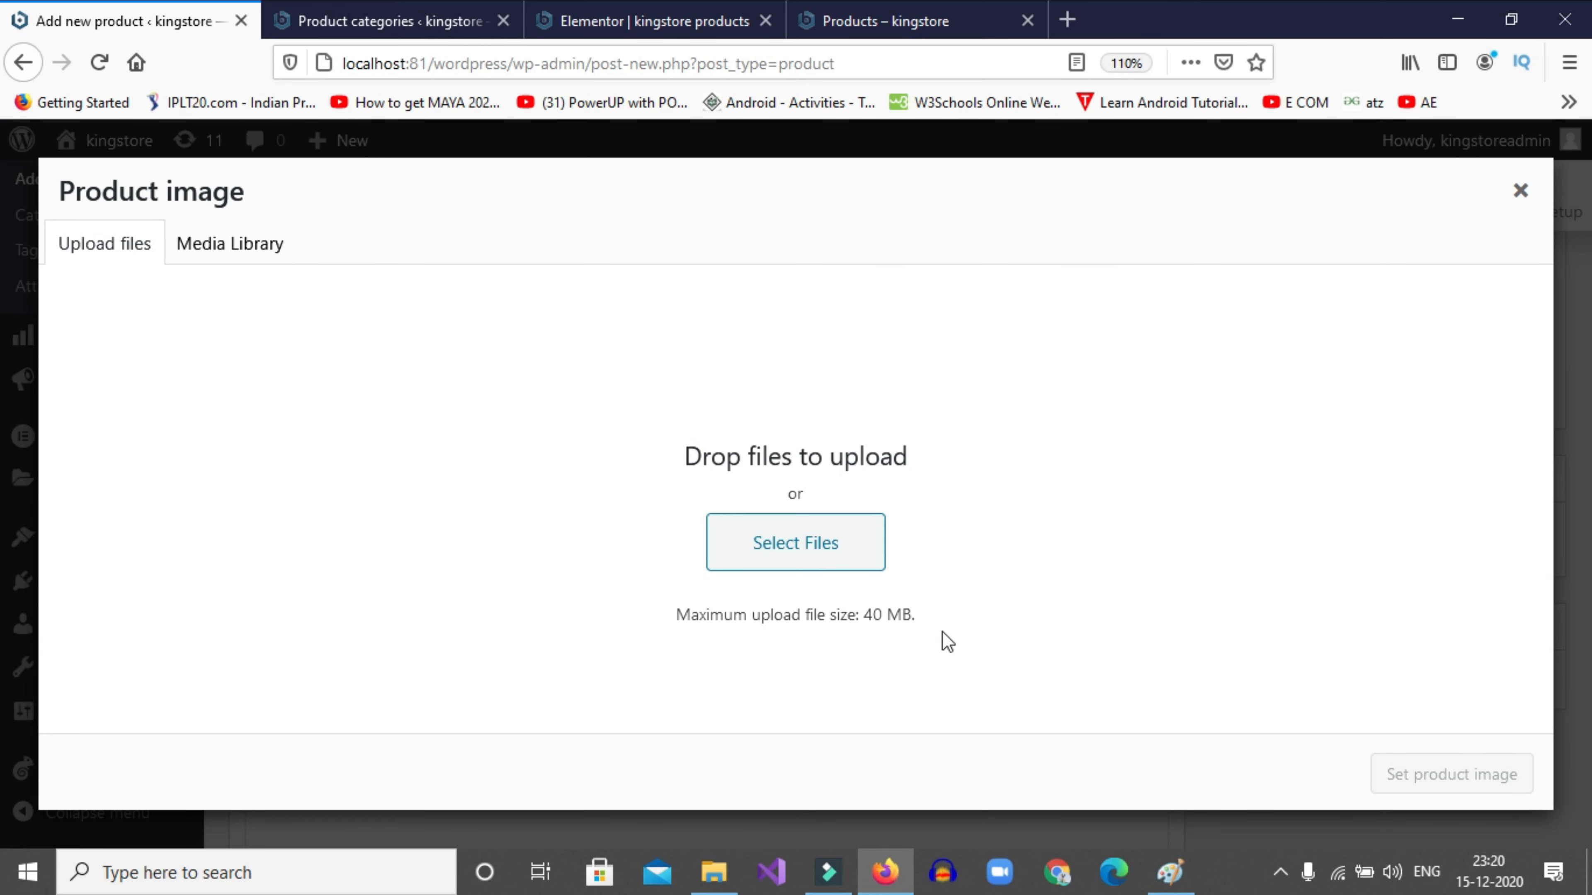
{"action": "left_click", "coordinate": [108, 259]}
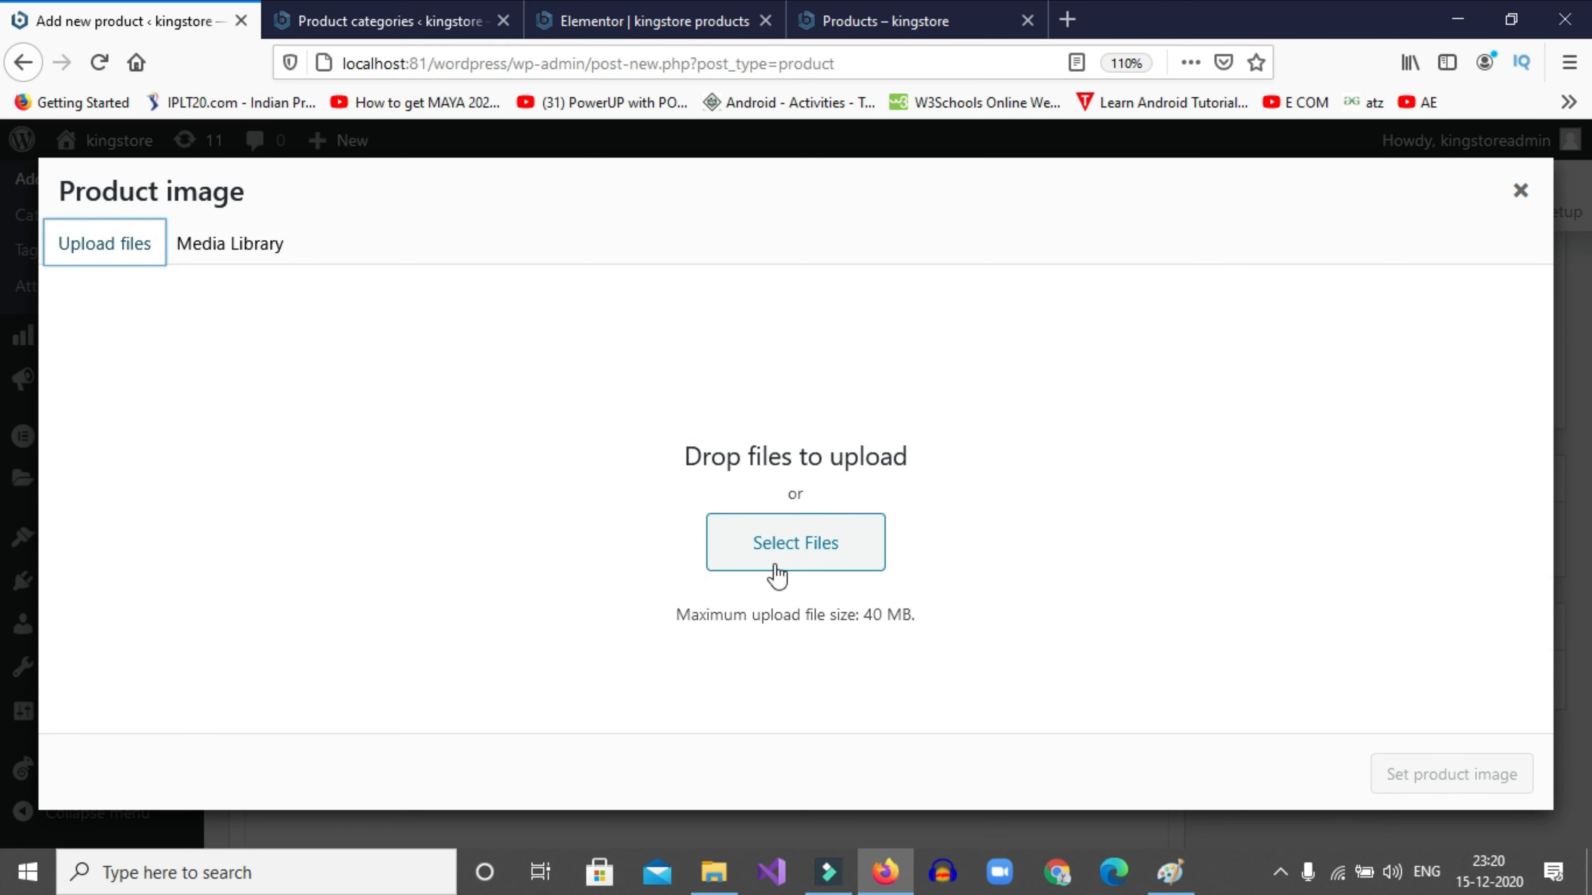
{"action": "left_click", "coordinate": [824, 557]}
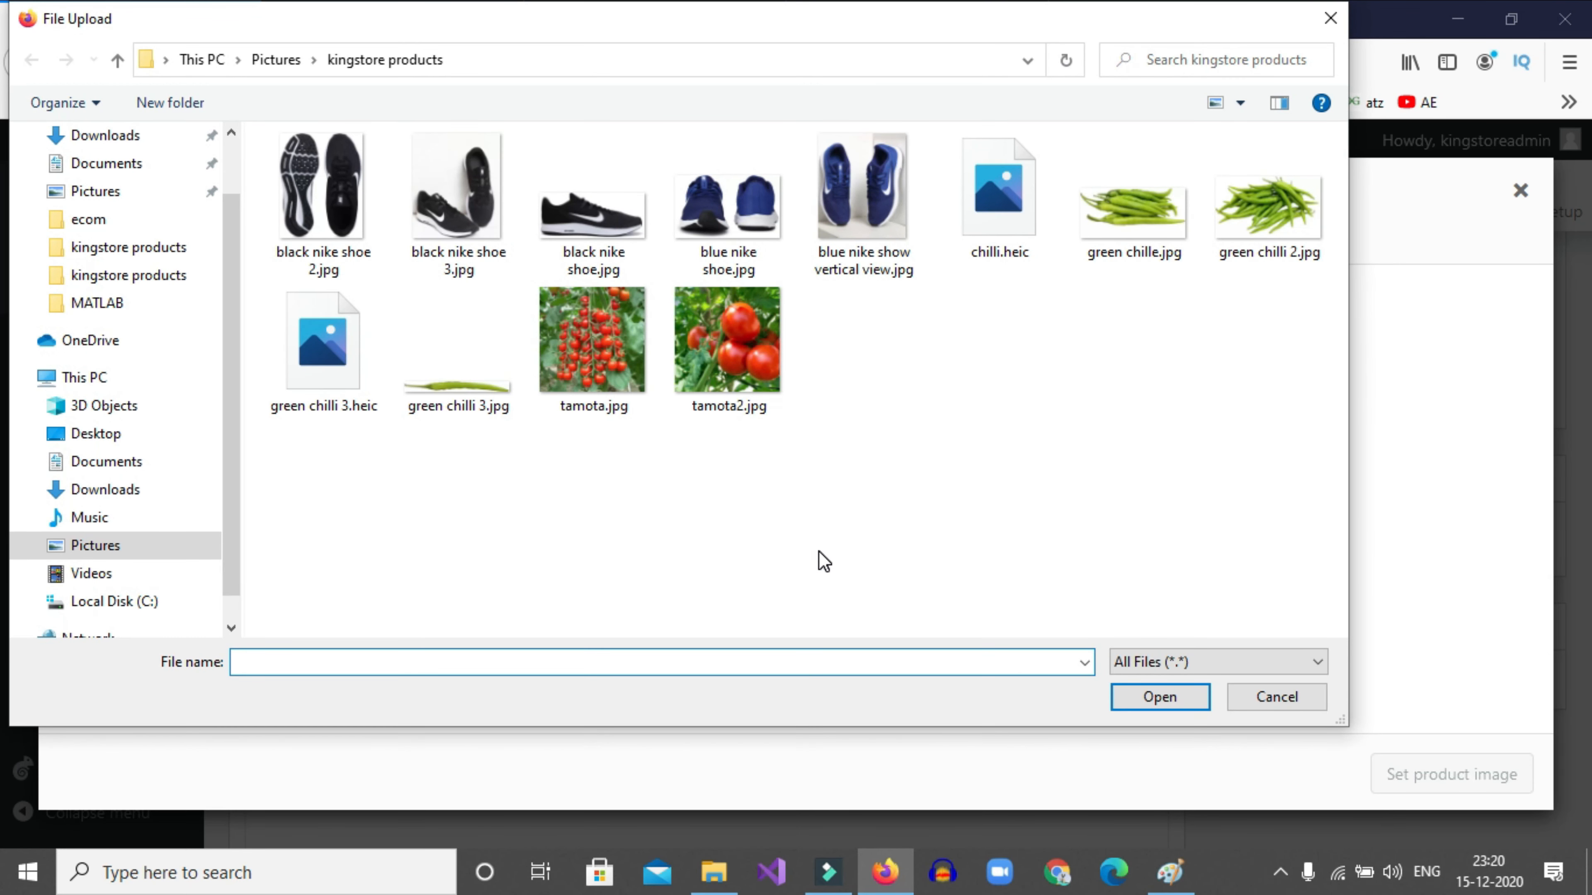
{"action": "left_click", "coordinate": [1140, 230]}
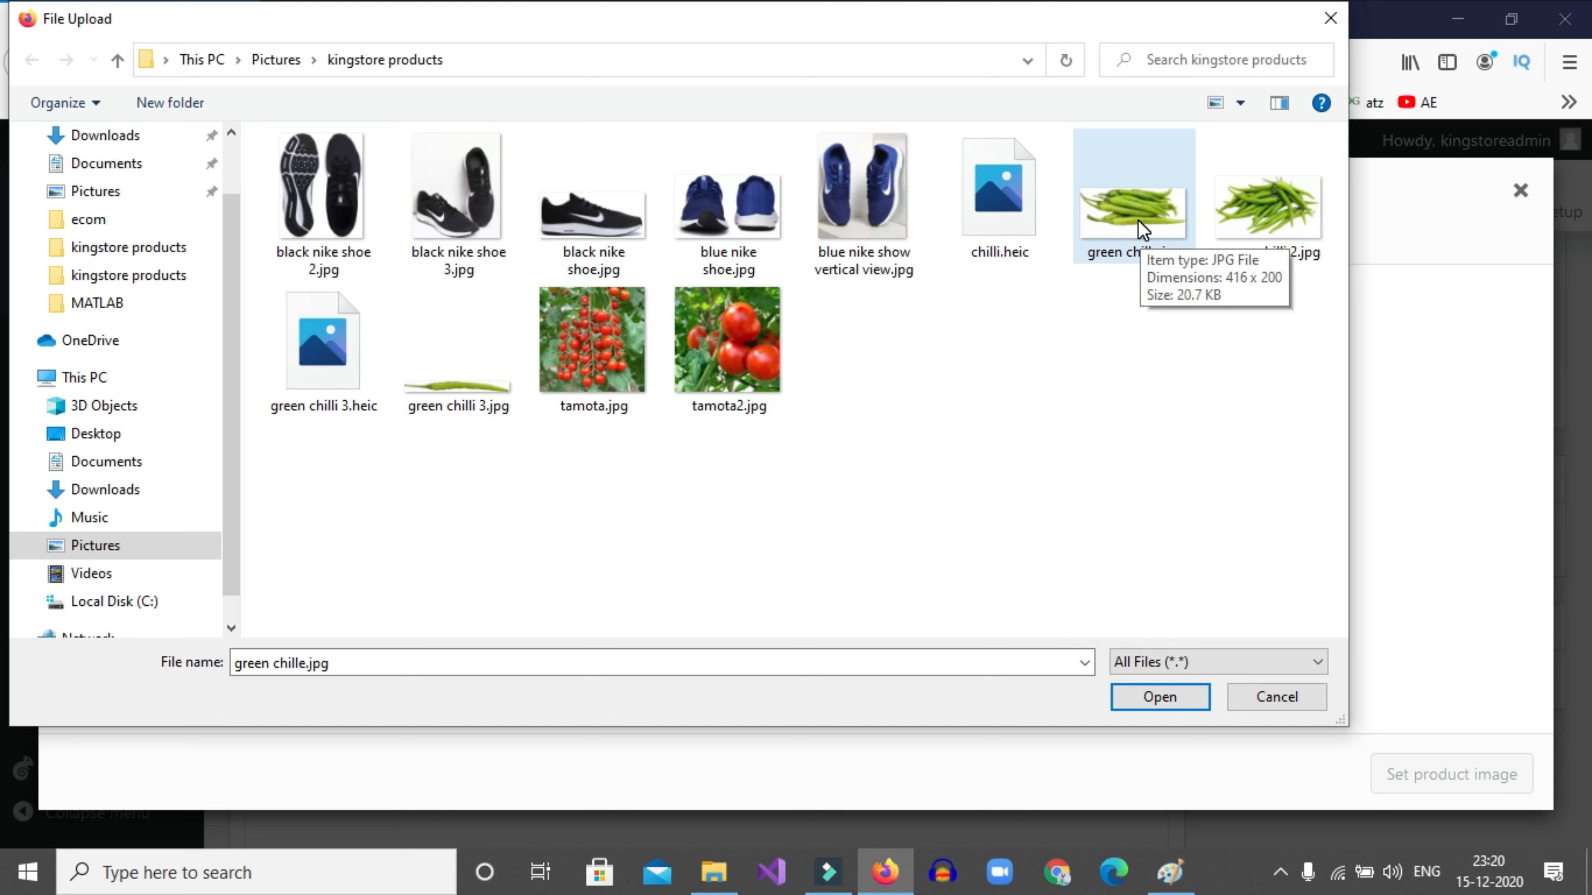
{"action": "left_click", "coordinate": [1141, 228]}
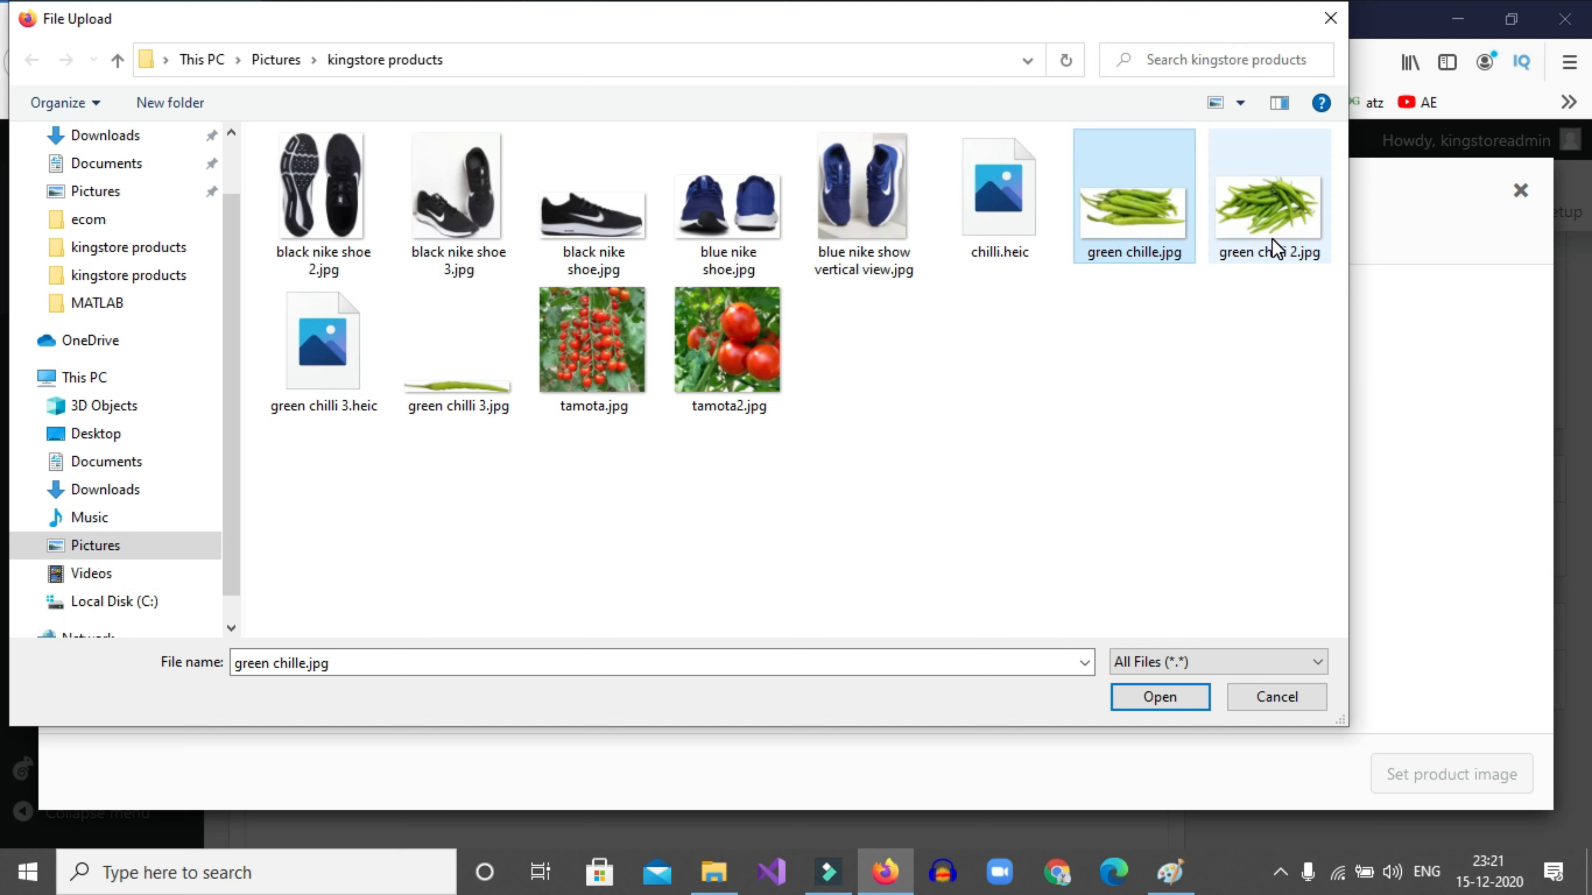
{"action": "left_click", "coordinate": [1267, 258], "text": "ctrl"}
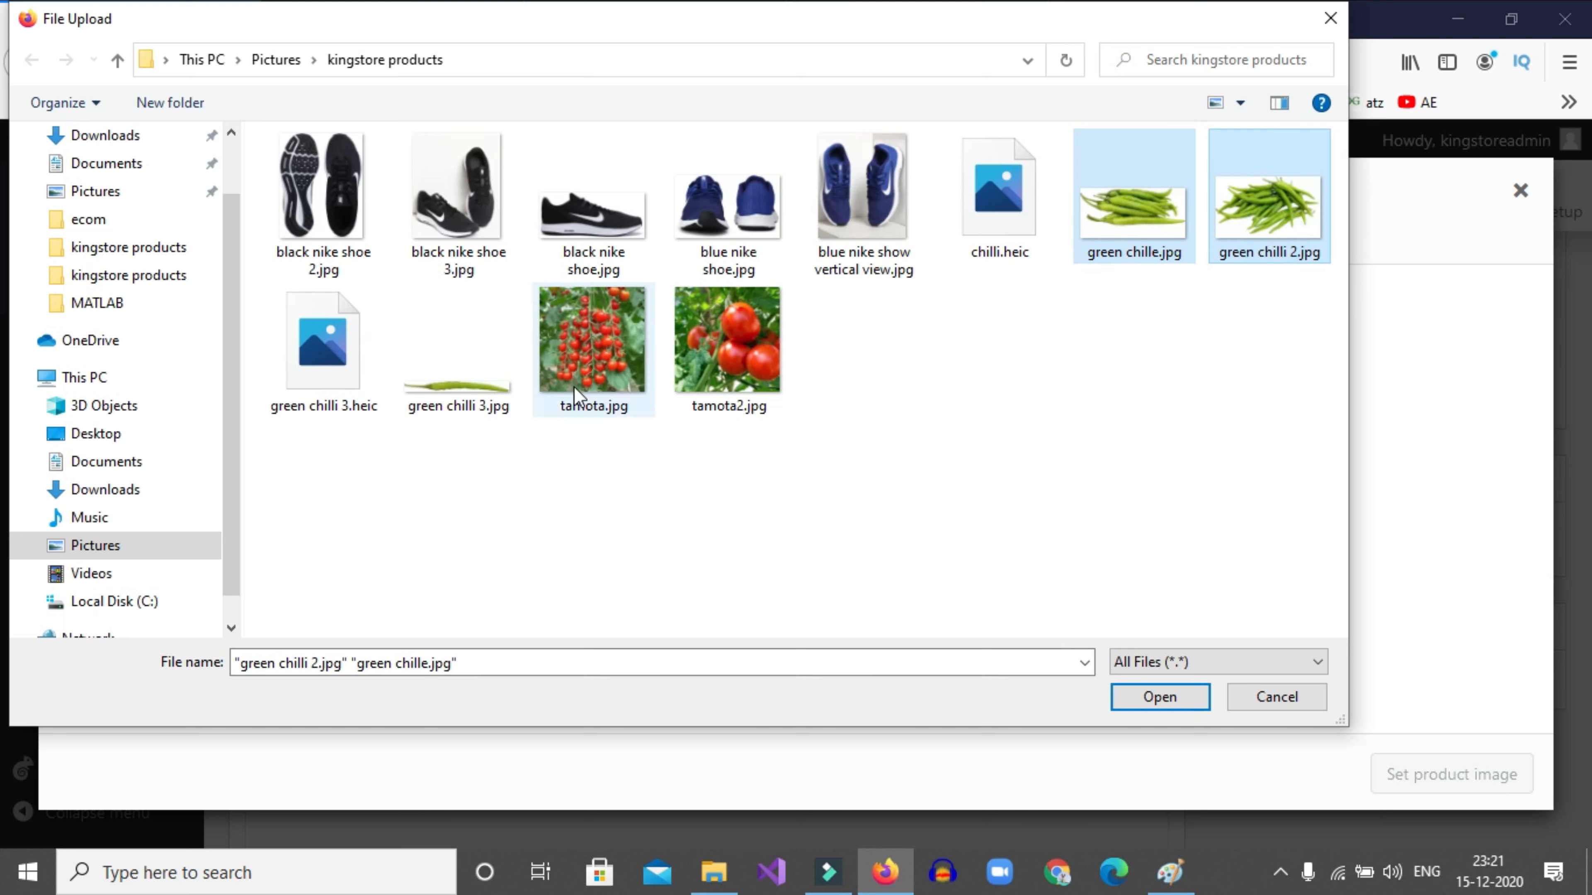
{"action": "left_click", "coordinate": [423, 377], "text": "ctrl"}
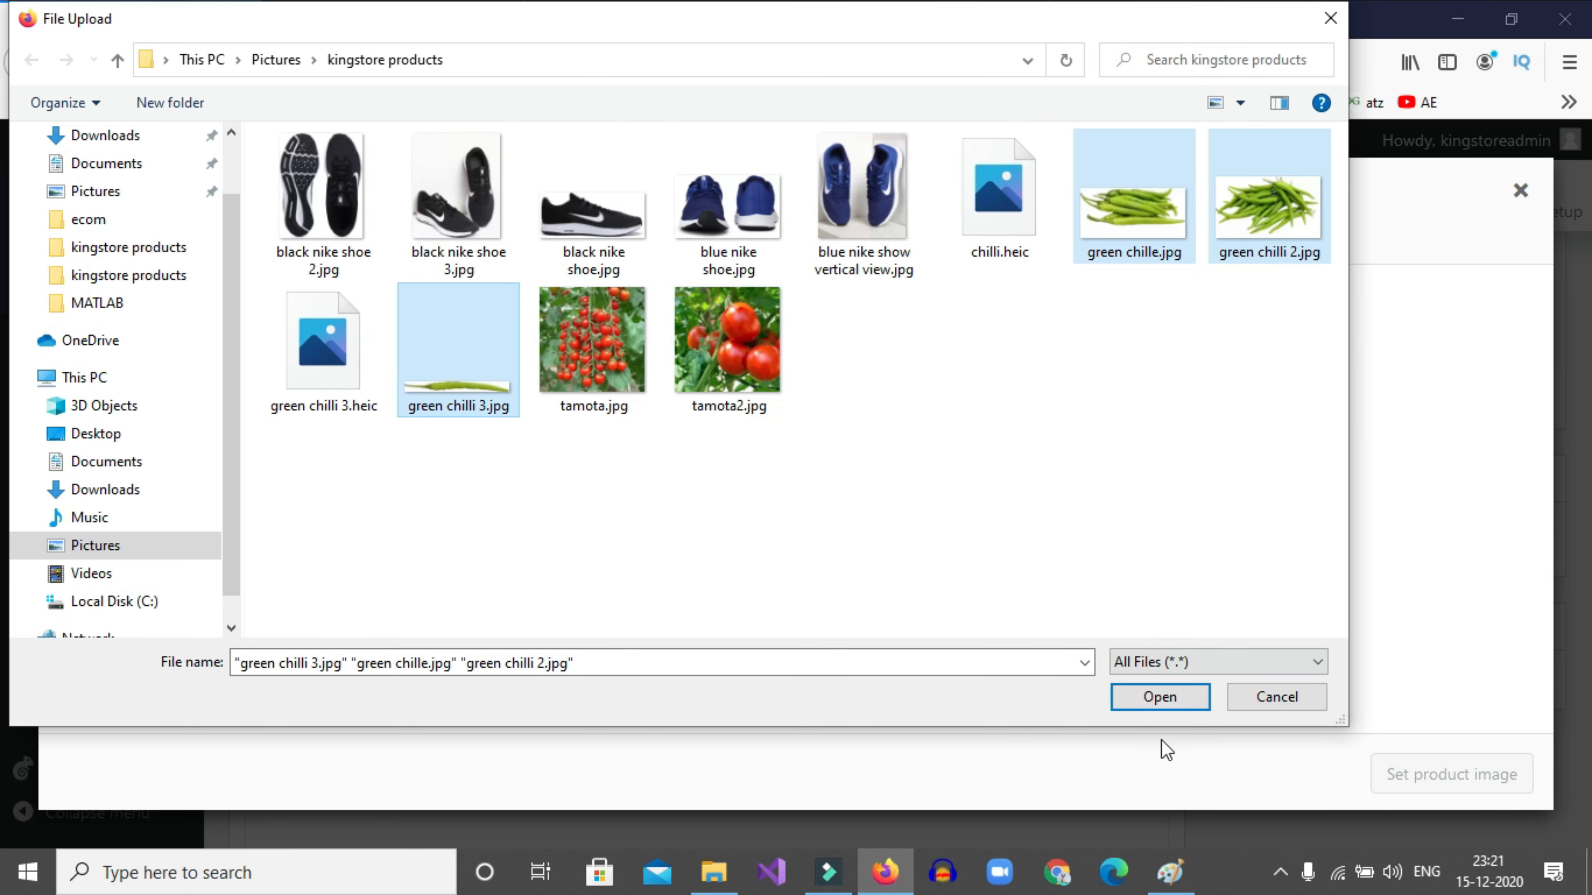
{"action": "left_click", "coordinate": [1155, 705]}
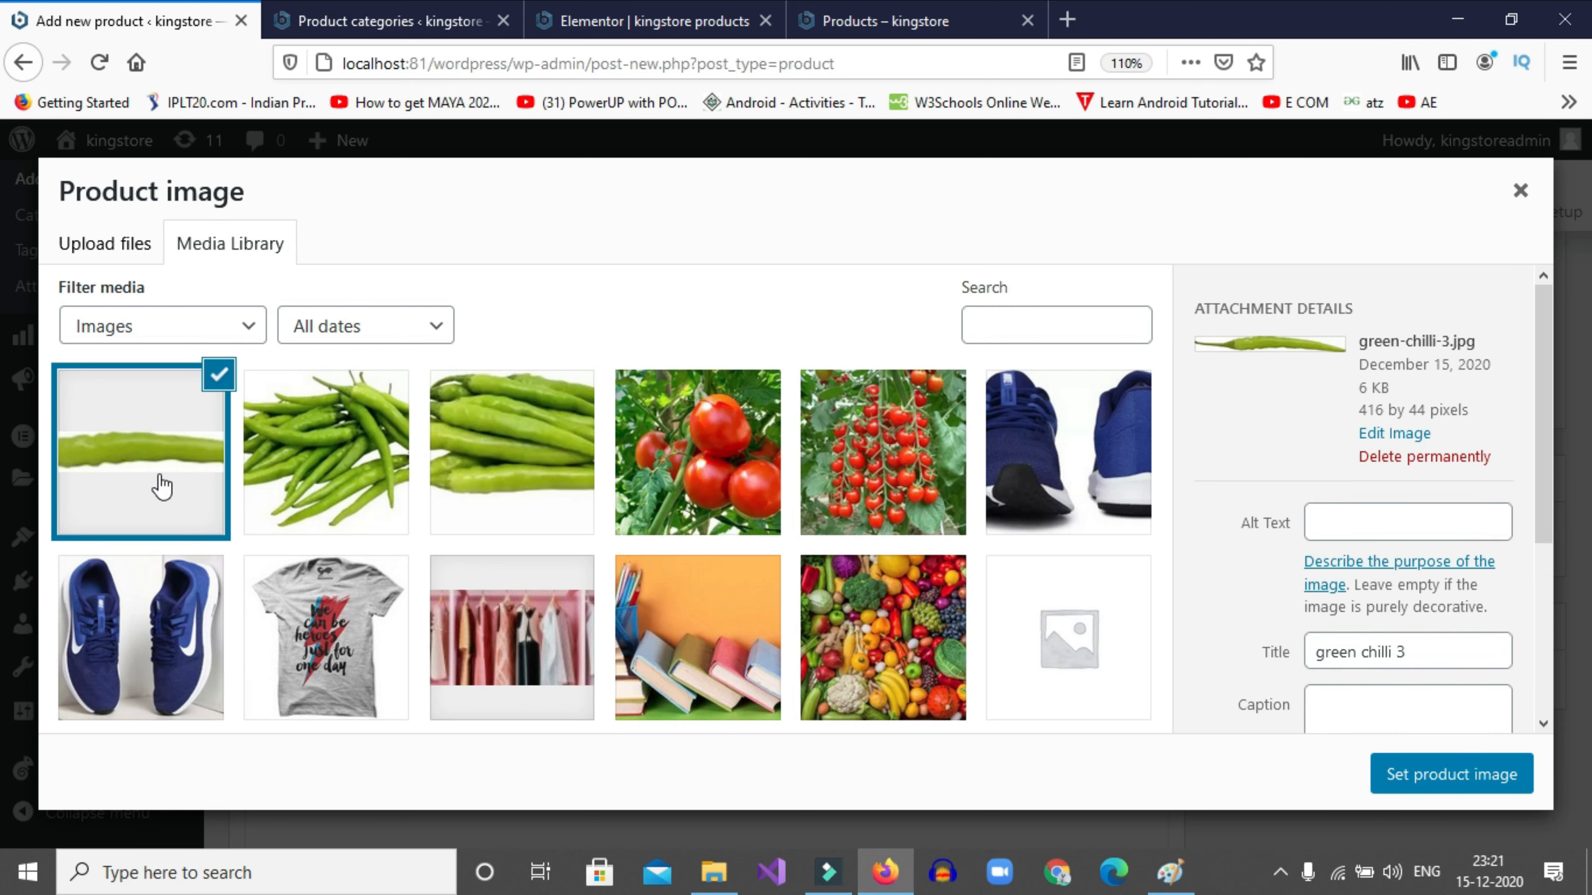
Give green-chilli-3.jpg the alt text "Green chilli" and set it as the product image
{"action": "left_click", "coordinate": [1381, 516]}
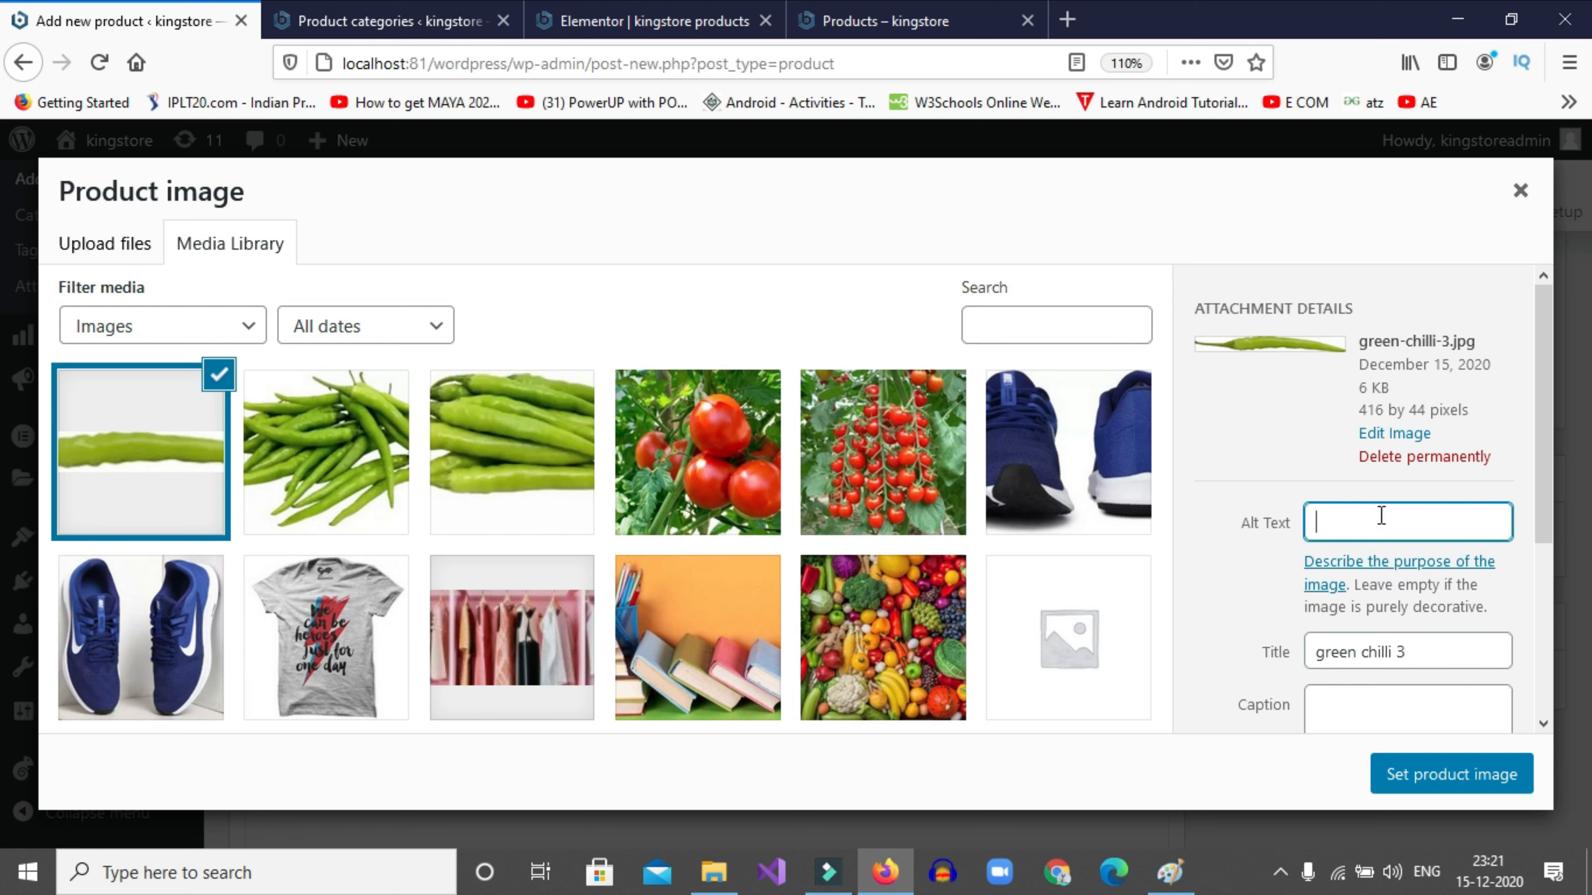
{"action": "type", "text": "Gr"}
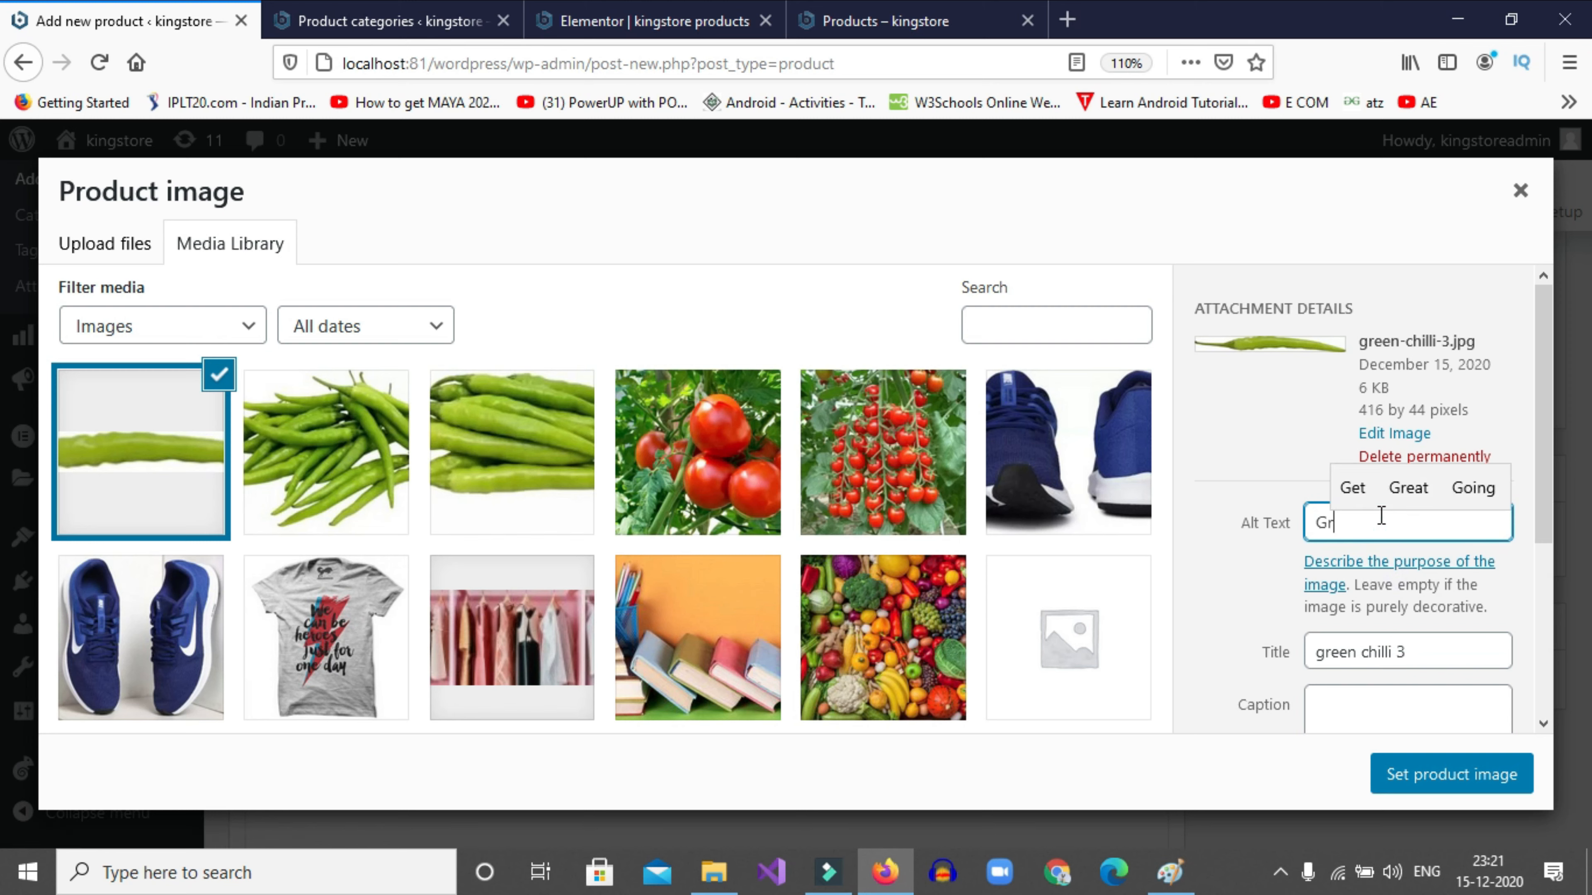
{"action": "type", "text": "een chilli"}
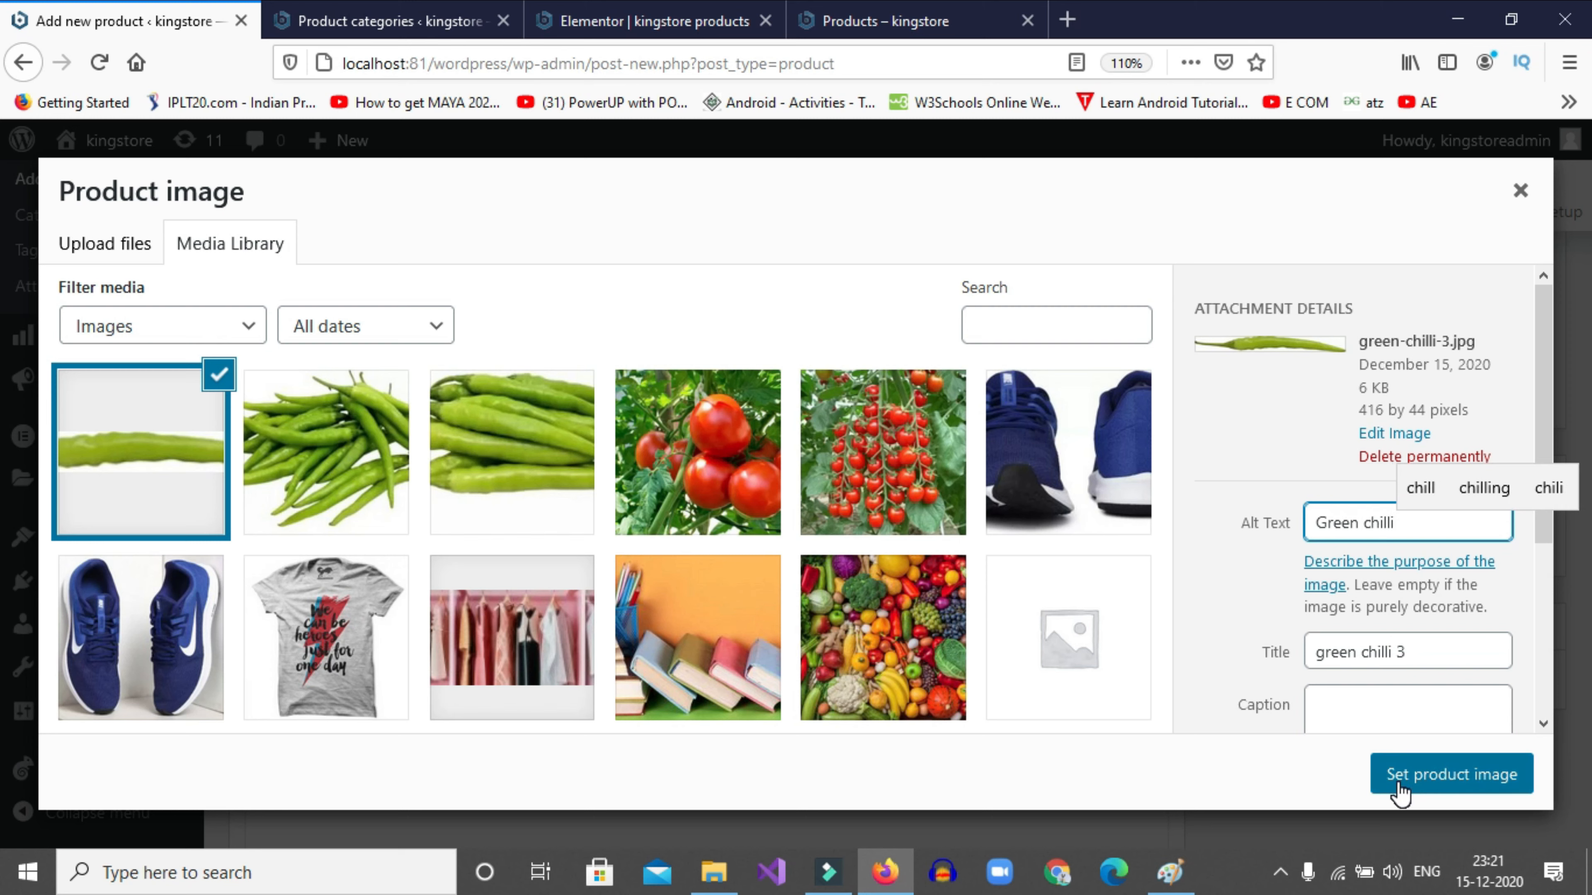
{"action": "left_click", "coordinate": [1439, 791]}
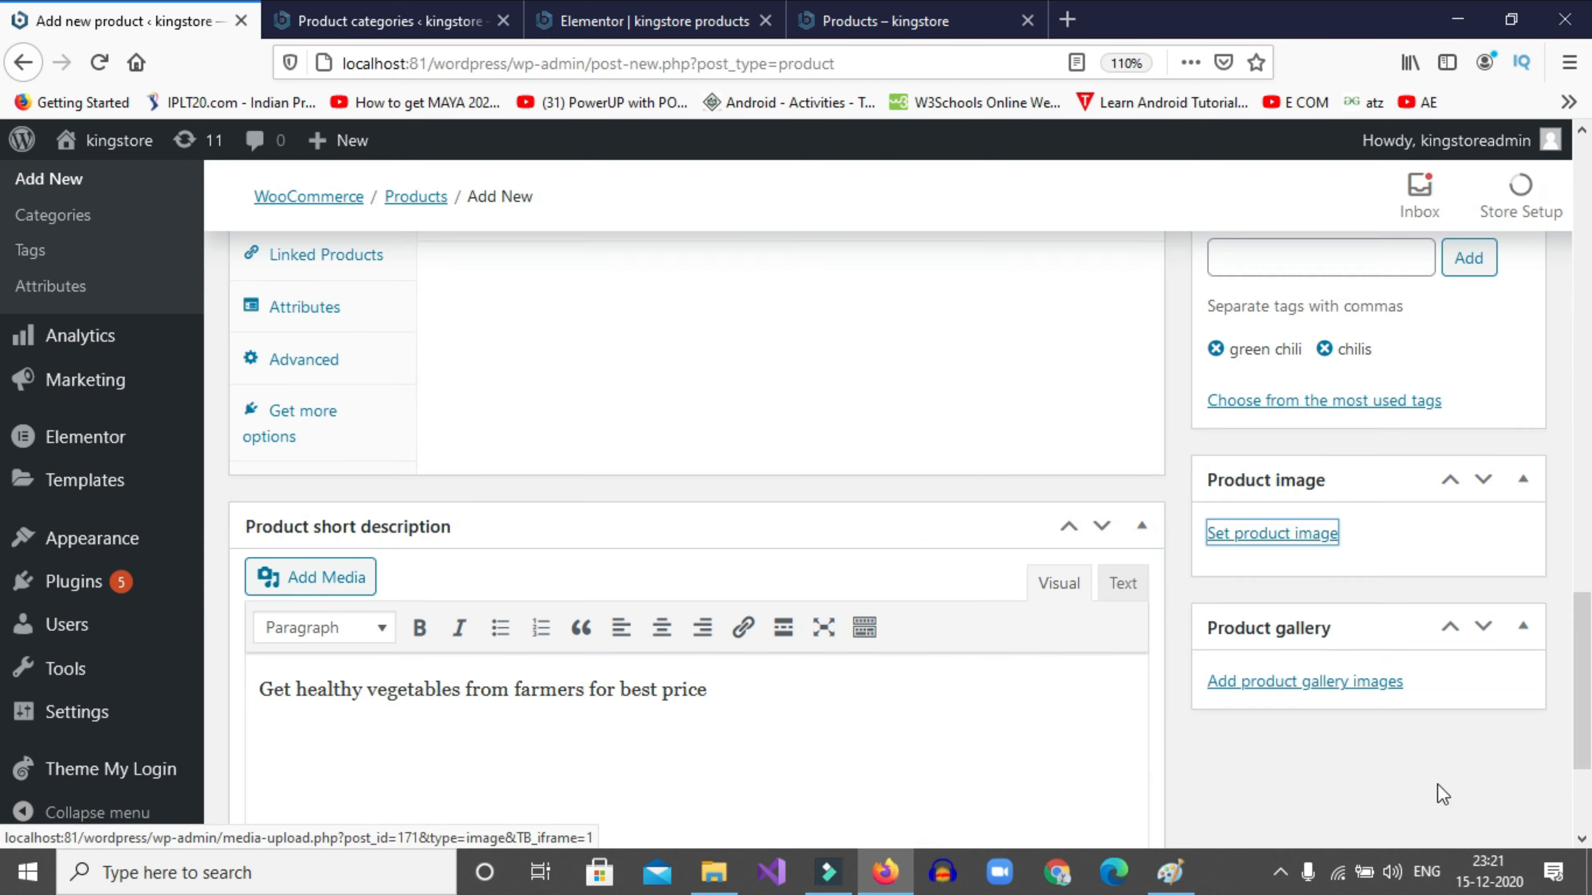
Add the three uploaded green chilli images from the media library to the product gallery
{"action": "scroll", "coordinate": [1360, 530], "scroll_direction": "down", "scroll_amount": 2}
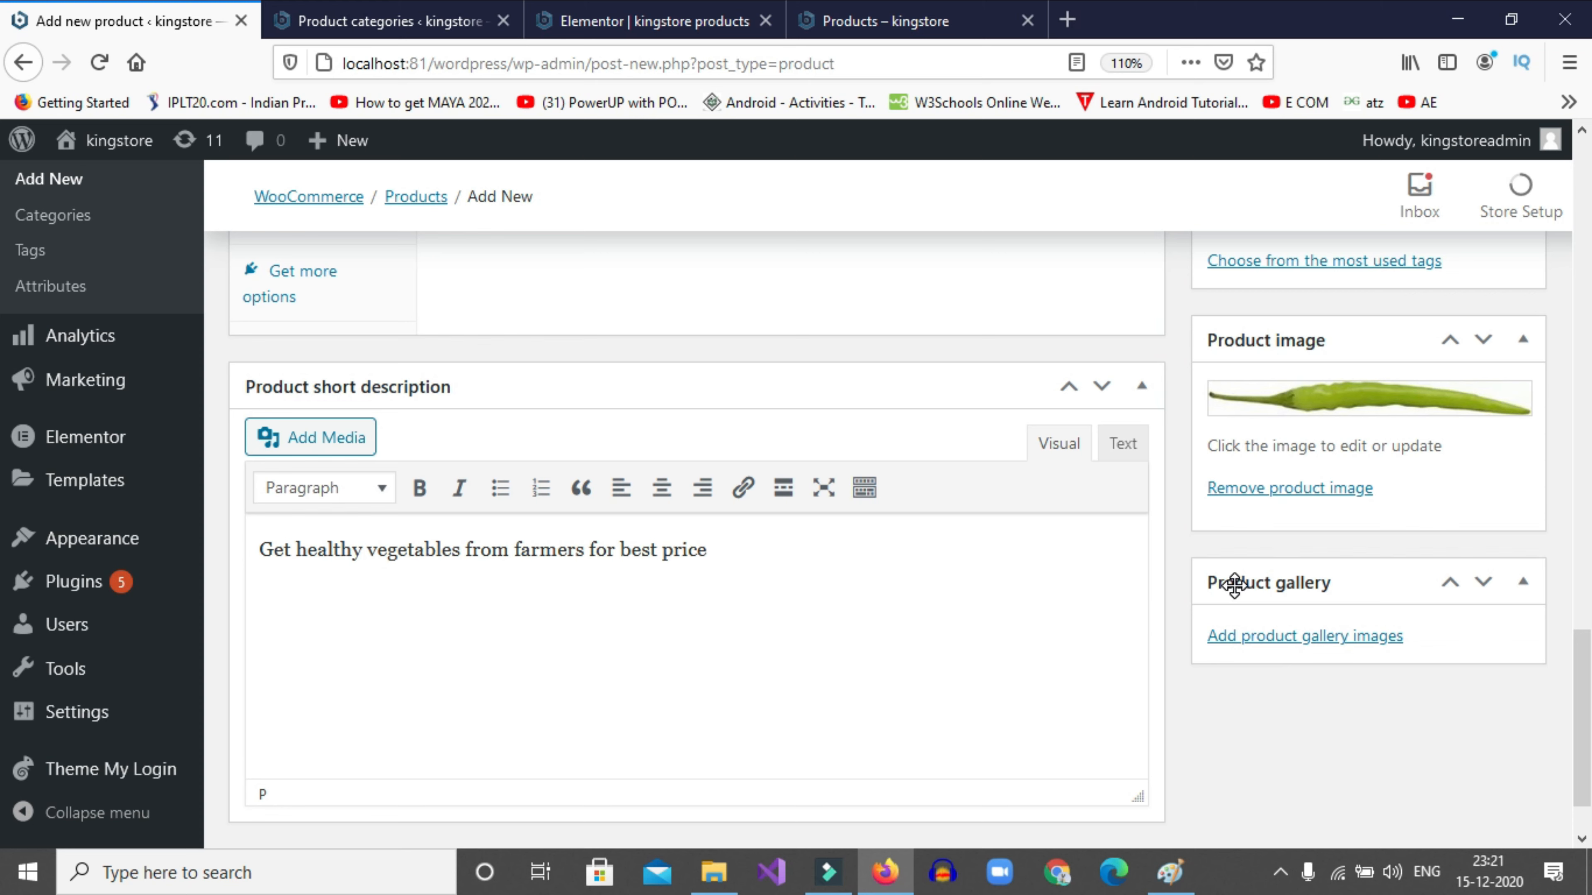
{"action": "left_click", "coordinate": [1250, 640]}
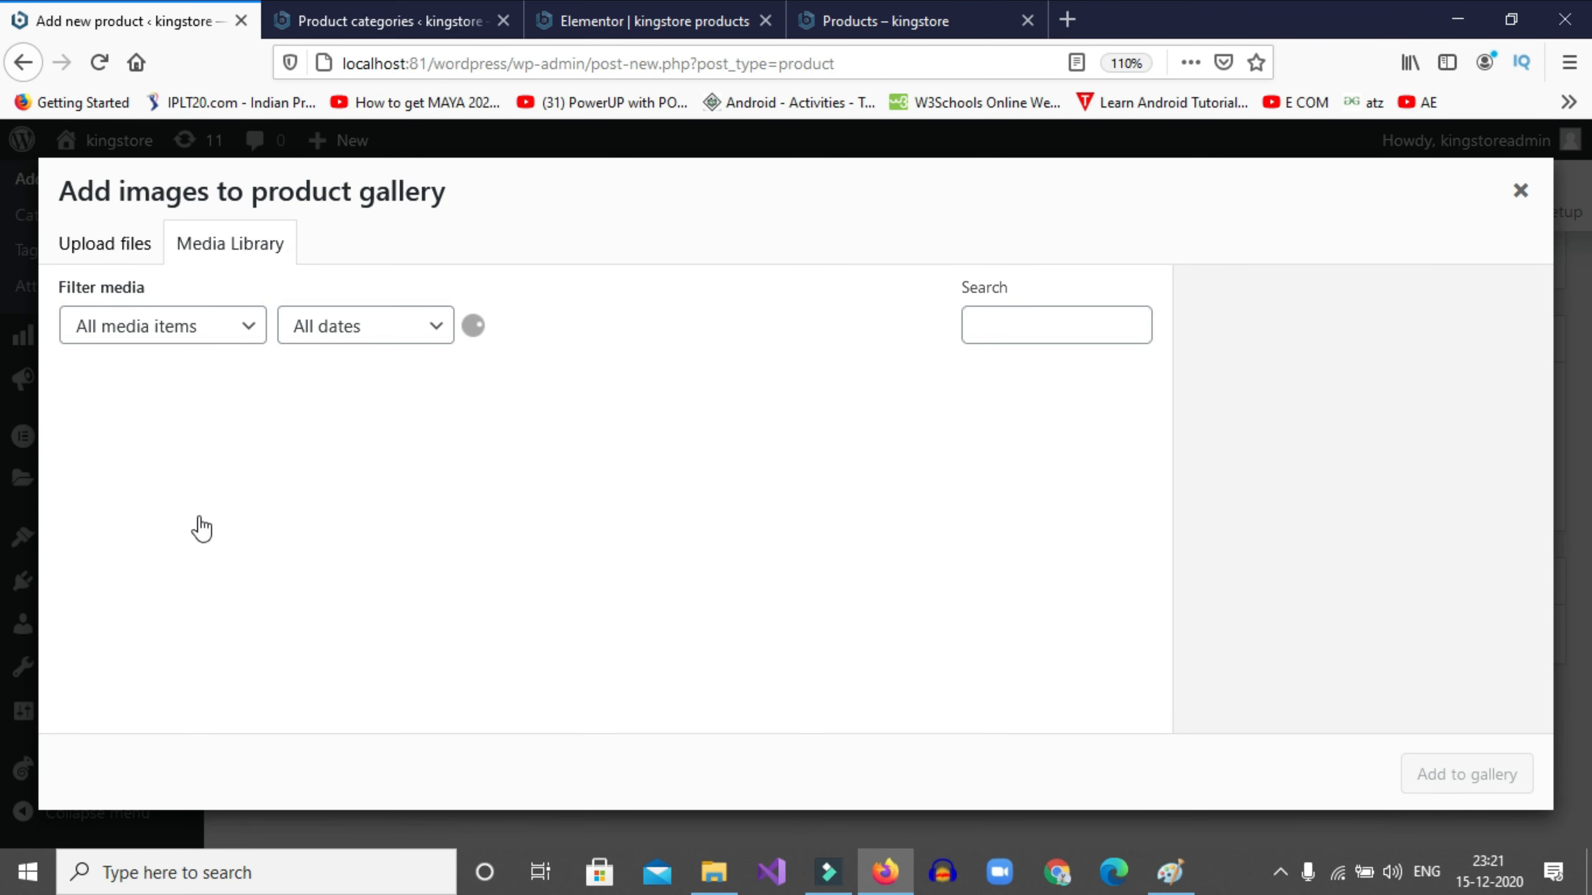
{"action": "left_click", "coordinate": [130, 482]}
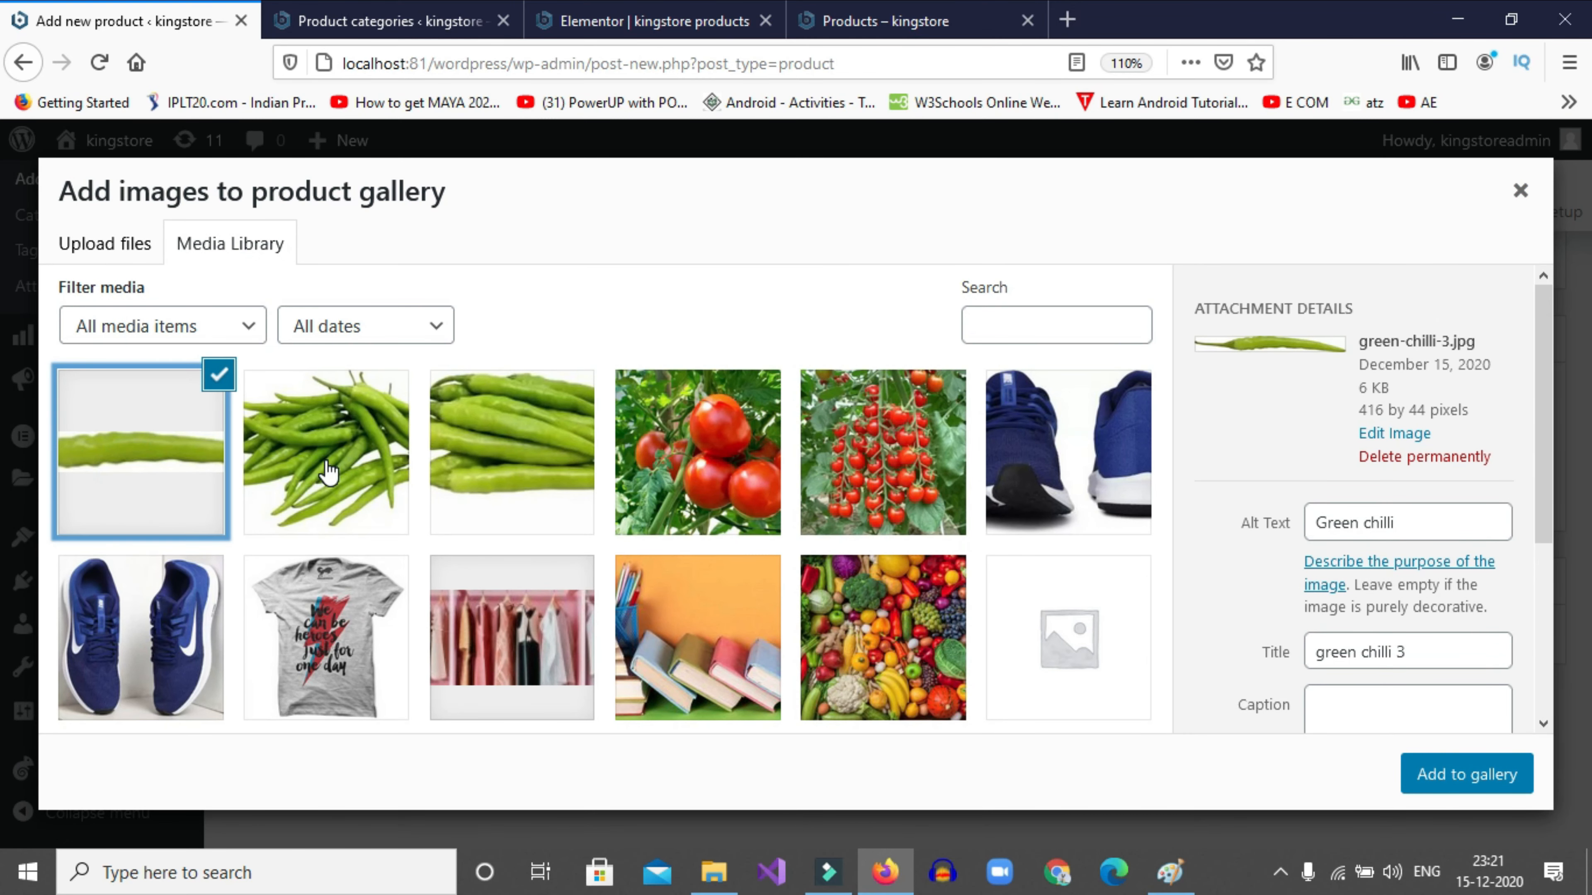
{"action": "left_click", "coordinate": [316, 469]}
{"action": "left_click", "coordinate": [502, 473]}
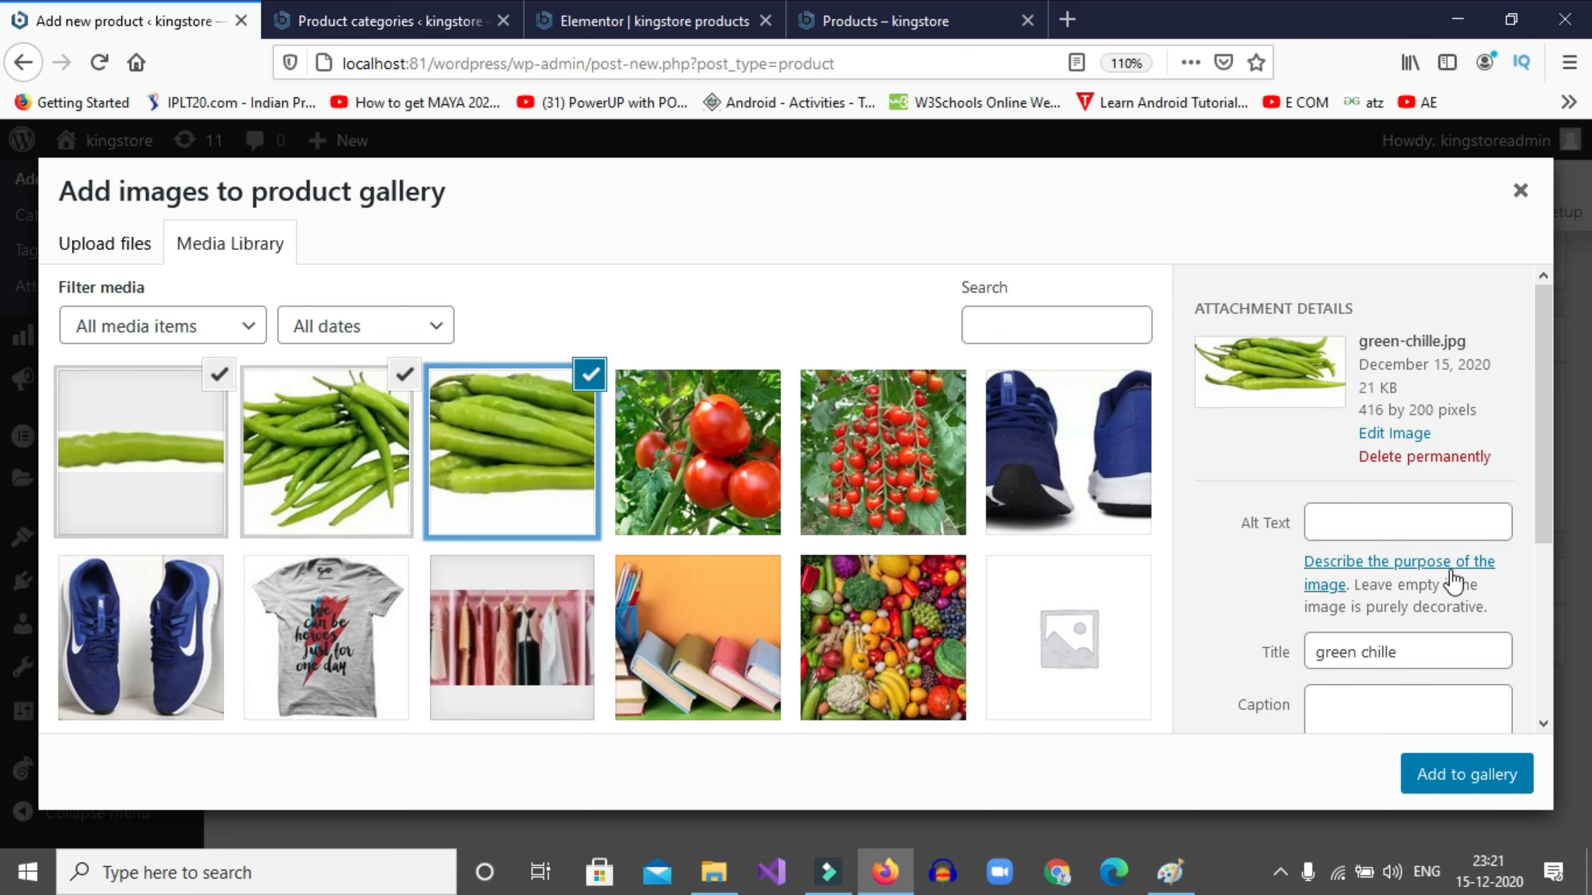
{"action": "left_click", "coordinate": [1469, 777]}
Publish the Green chili product
{"action": "scroll", "coordinate": [848, 641], "scroll_direction": "down", "scroll_amount": 2}
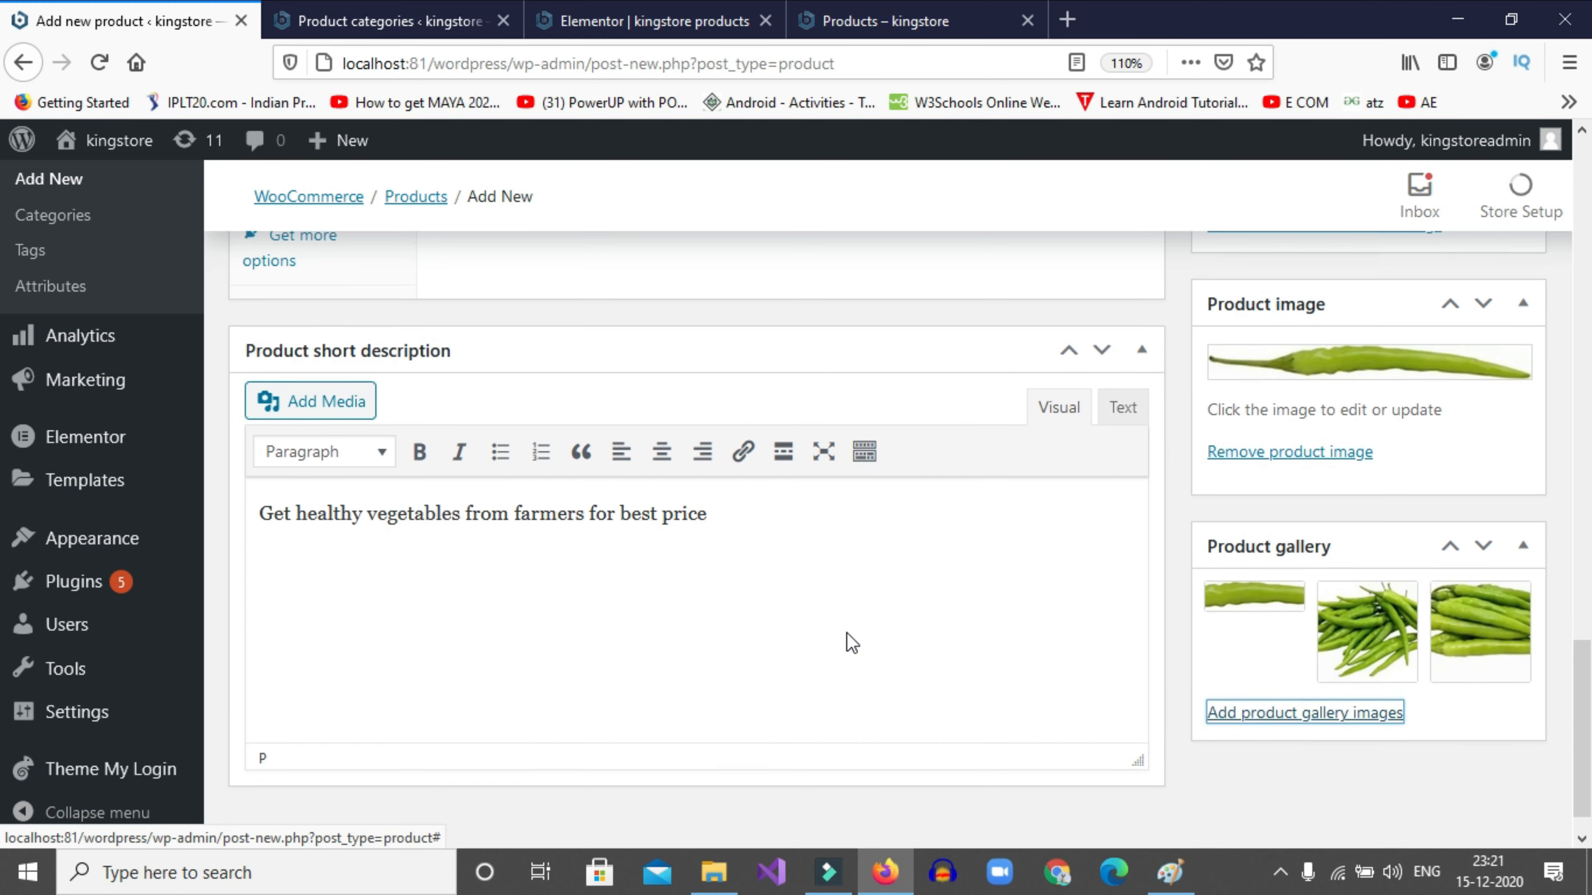
{"action": "scroll", "coordinate": [1404, 565], "scroll_direction": "up", "scroll_amount": 5}
{"action": "scroll", "coordinate": [1398, 590], "scroll_direction": "up", "scroll_amount": 10}
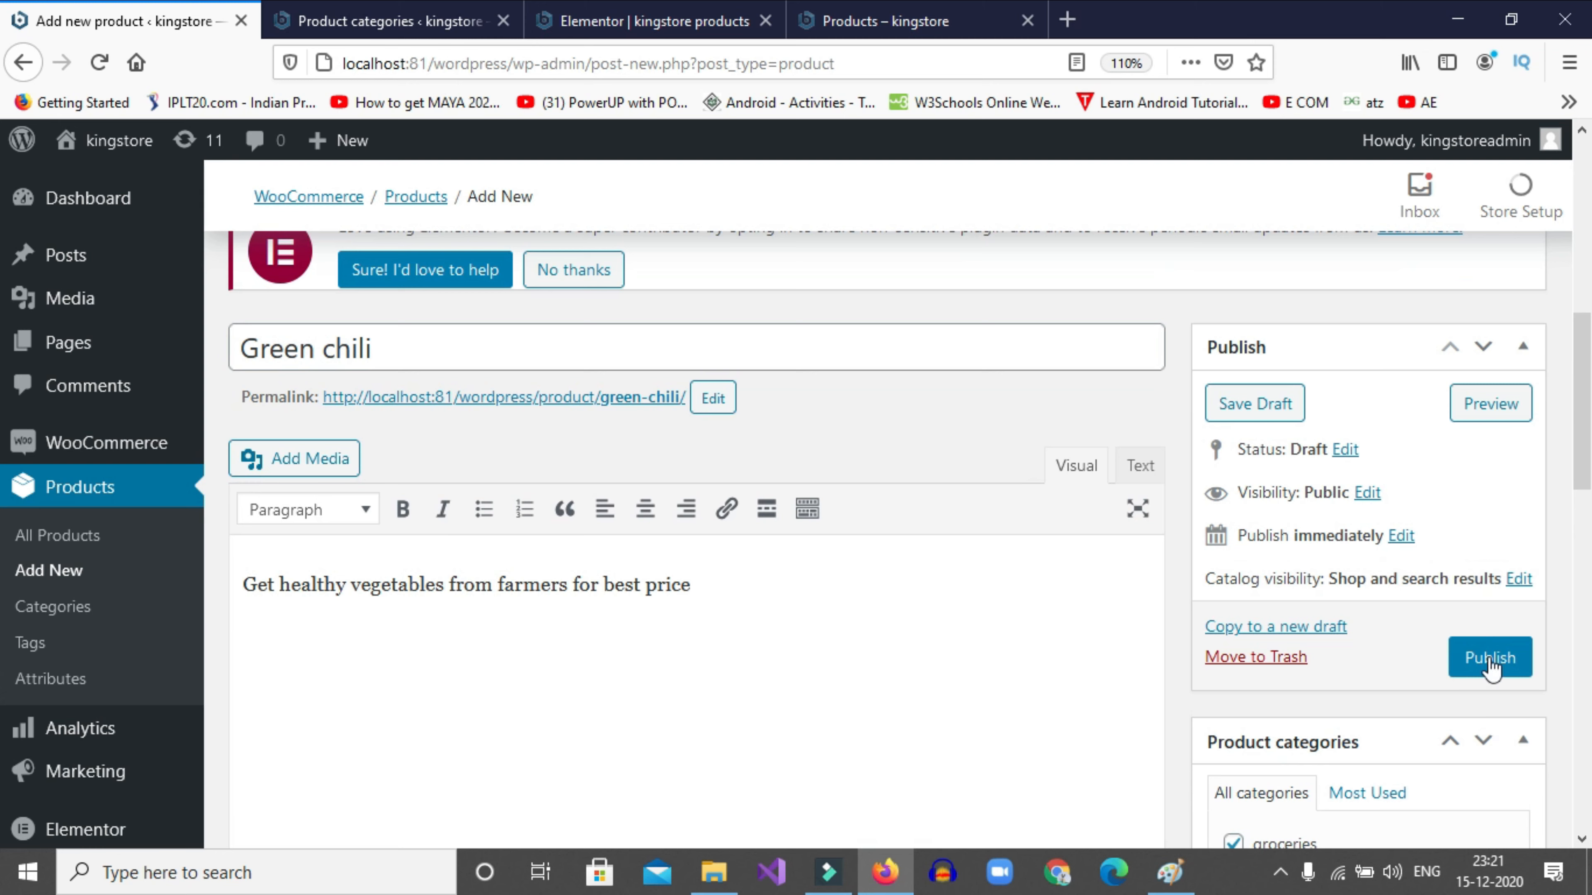
{"action": "left_click", "coordinate": [1492, 656]}
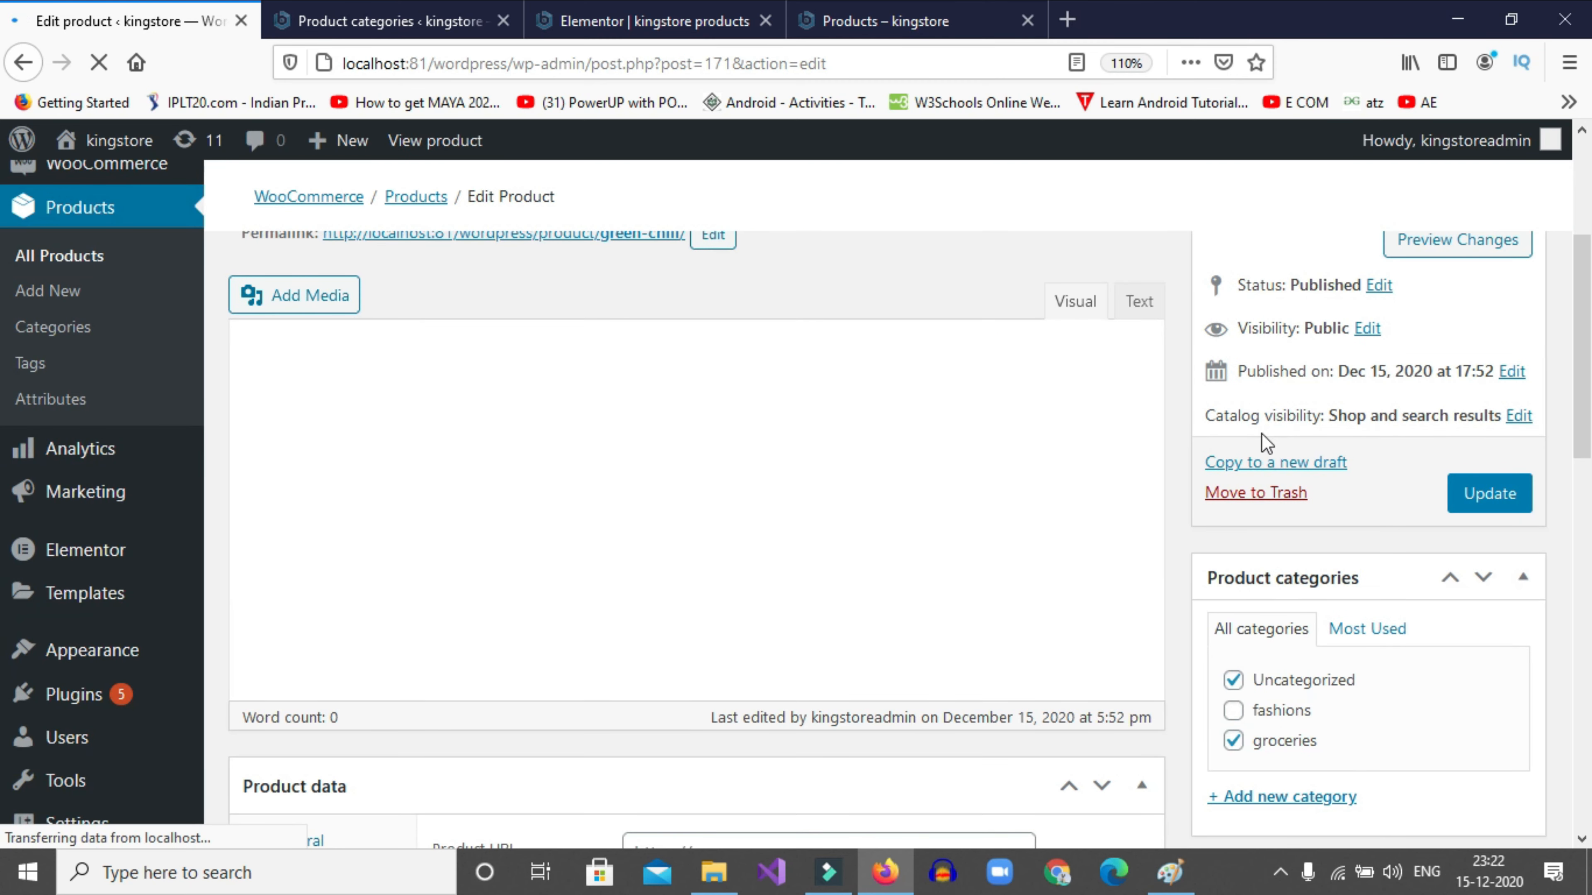
{"action": "scroll", "coordinate": [1316, 480], "scroll_direction": "up", "scroll_amount": 2}
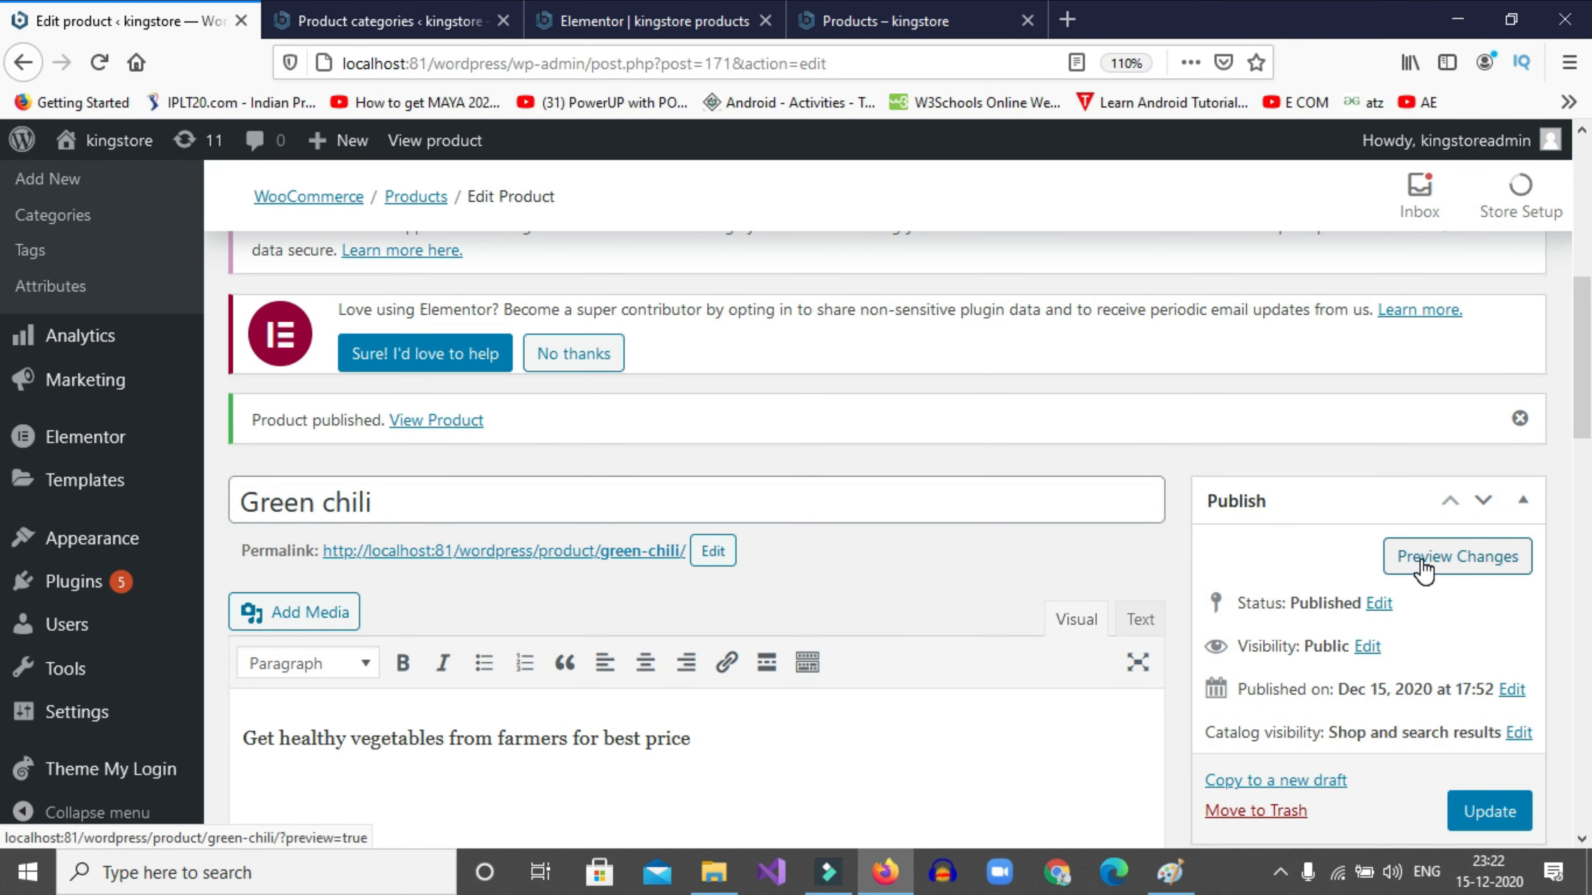
Preview the Green chili product page, view each of its gallery images and look over the description area
{"action": "left_click", "coordinate": [1423, 557]}
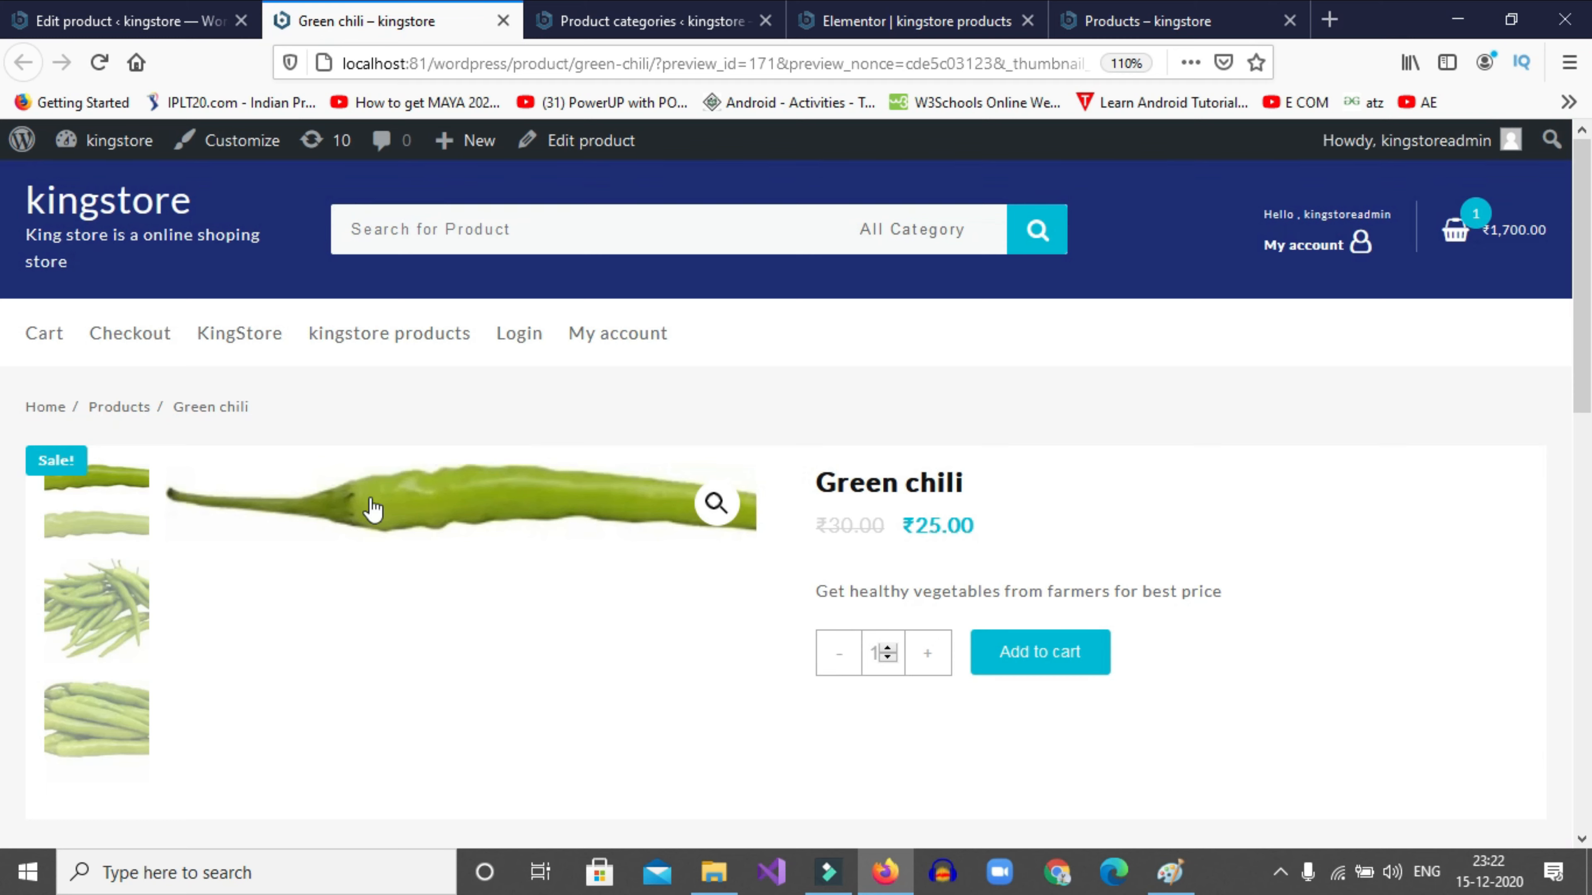
{"action": "left_click", "coordinate": [94, 536]}
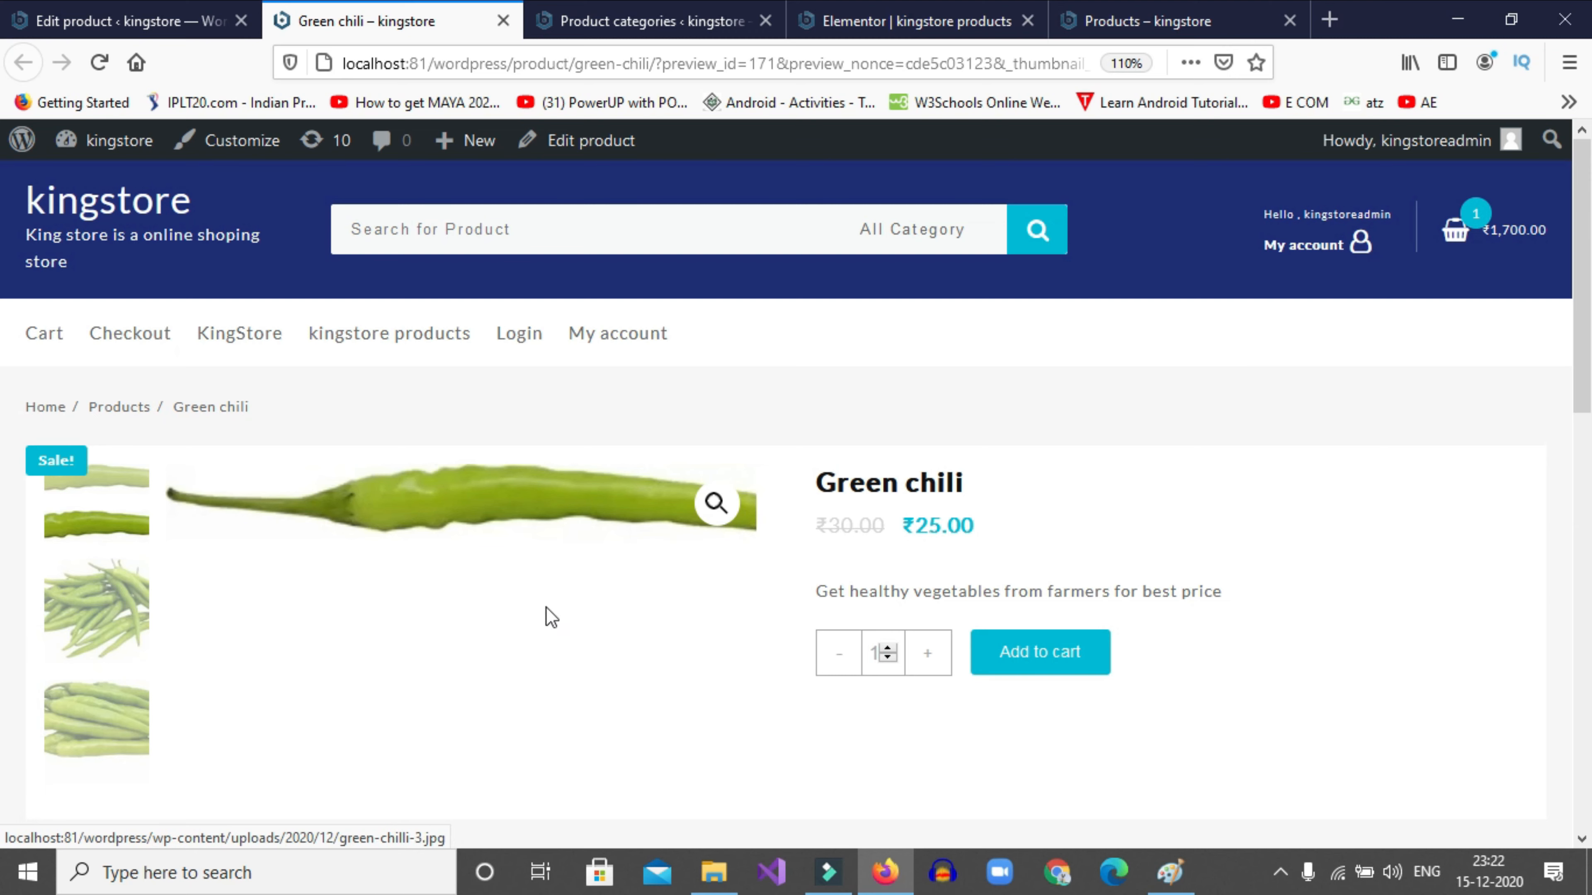
{"action": "left_click", "coordinate": [103, 592]}
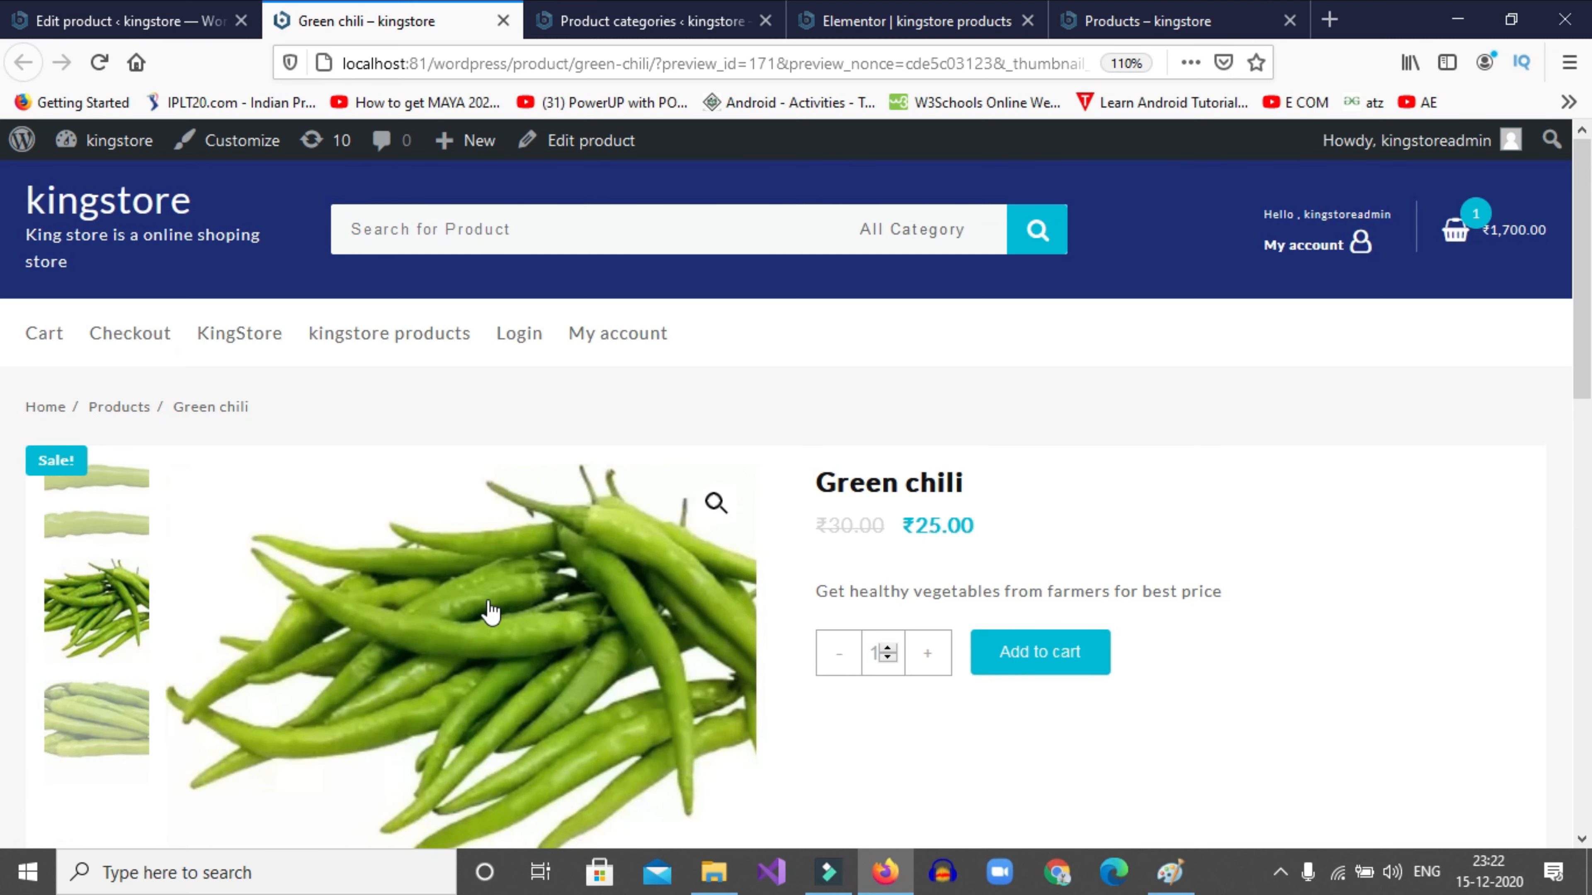
{"action": "scroll", "coordinate": [542, 555], "scroll_direction": "down", "scroll_amount": 2}
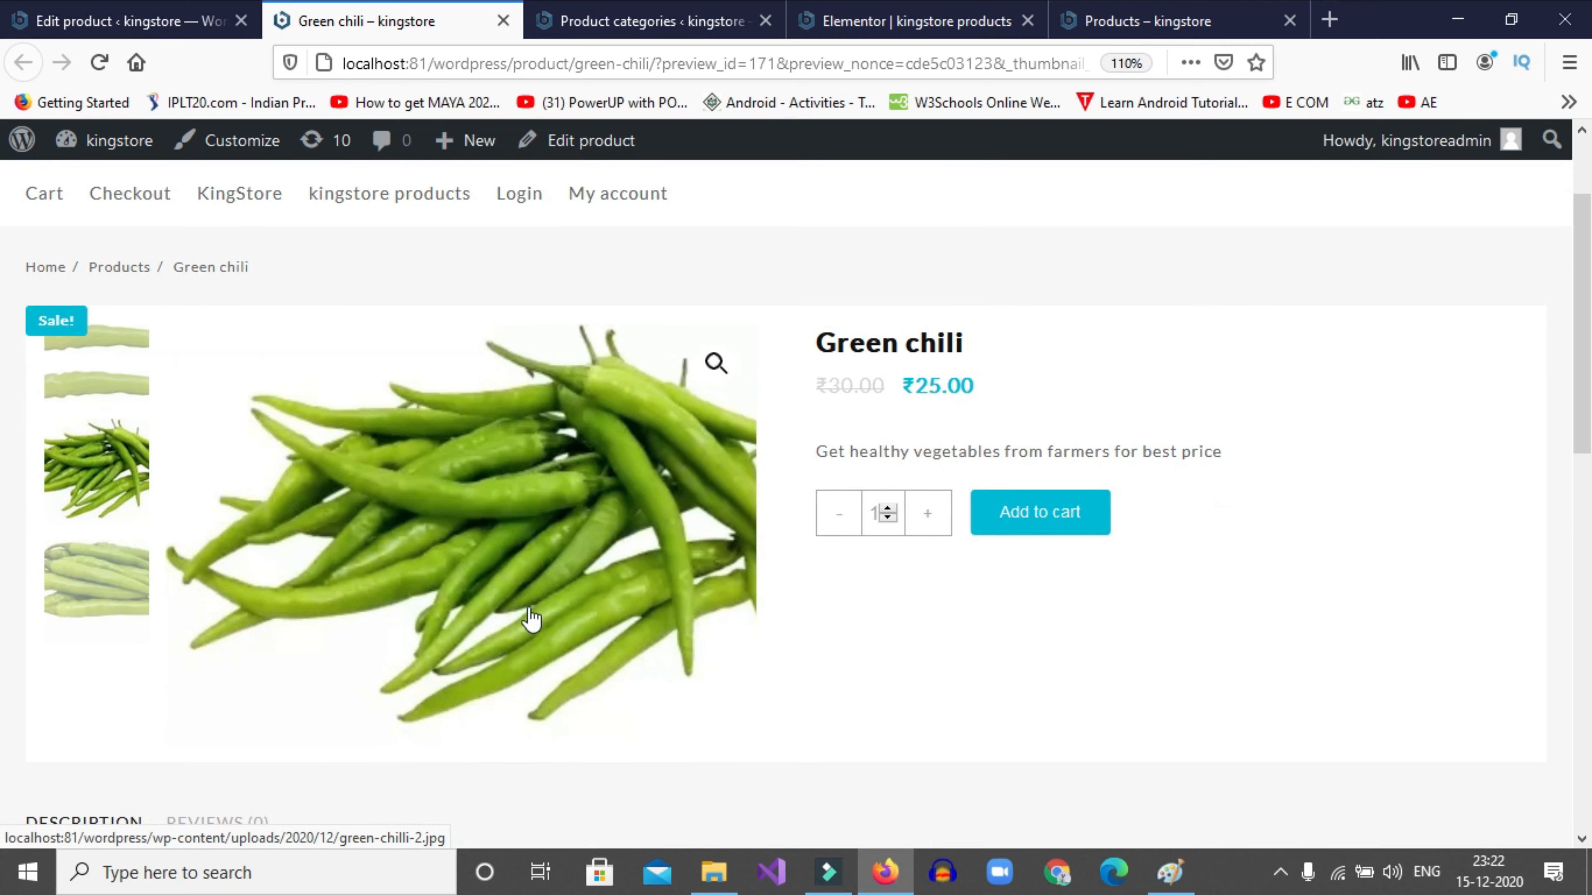
{"action": "left_click", "coordinate": [109, 596]}
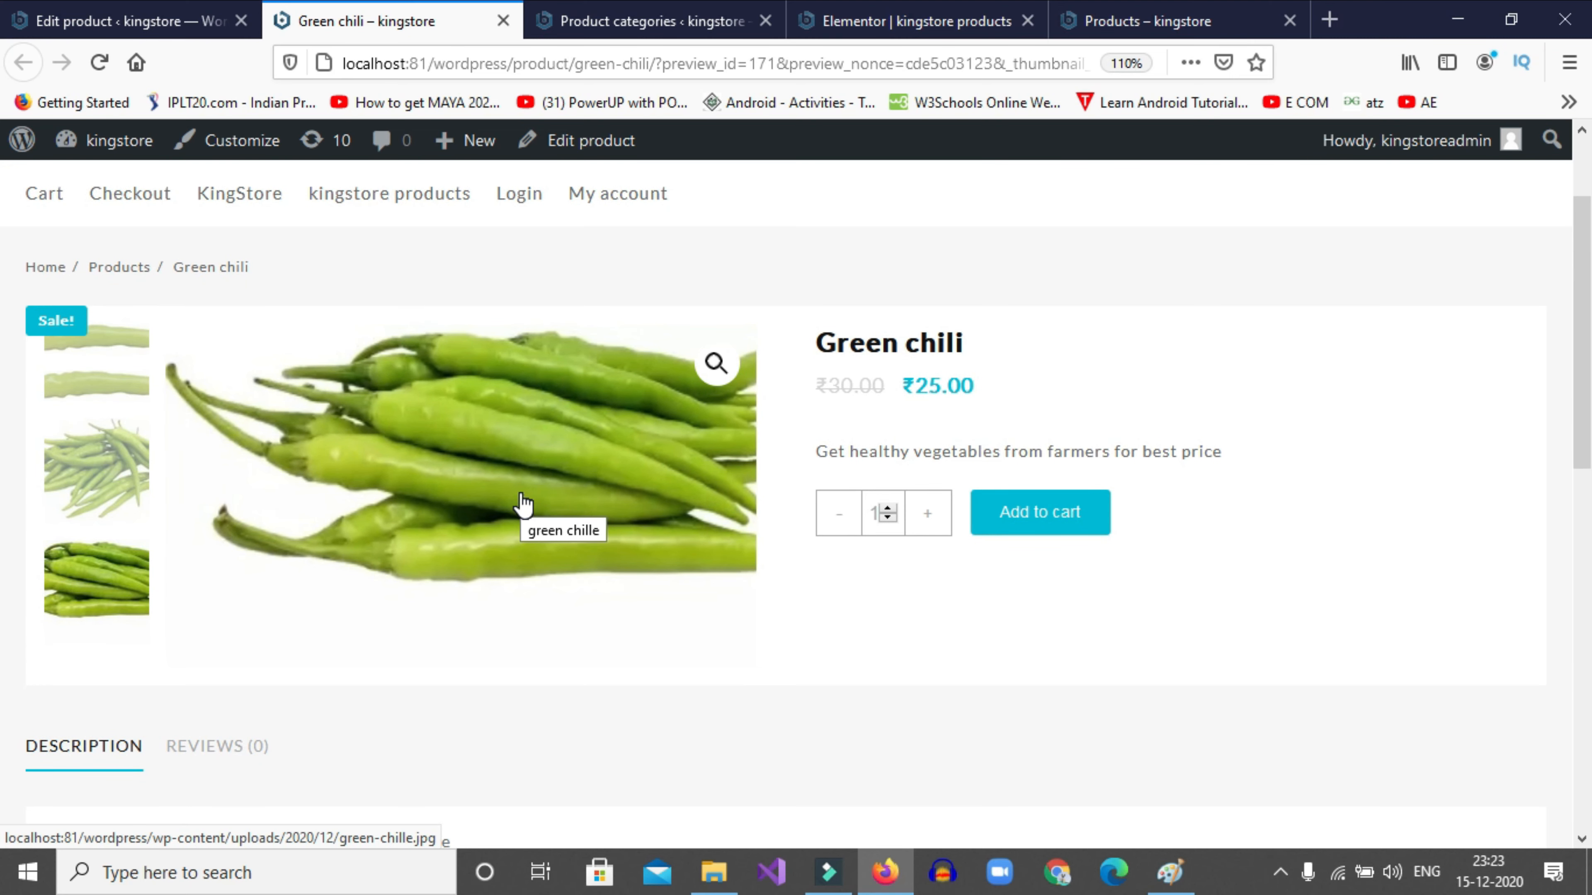
{"action": "scroll", "coordinate": [658, 447], "scroll_direction": "down", "scroll_amount": 5}
{"action": "scroll", "coordinate": [658, 439], "scroll_direction": "up", "scroll_amount": 7}
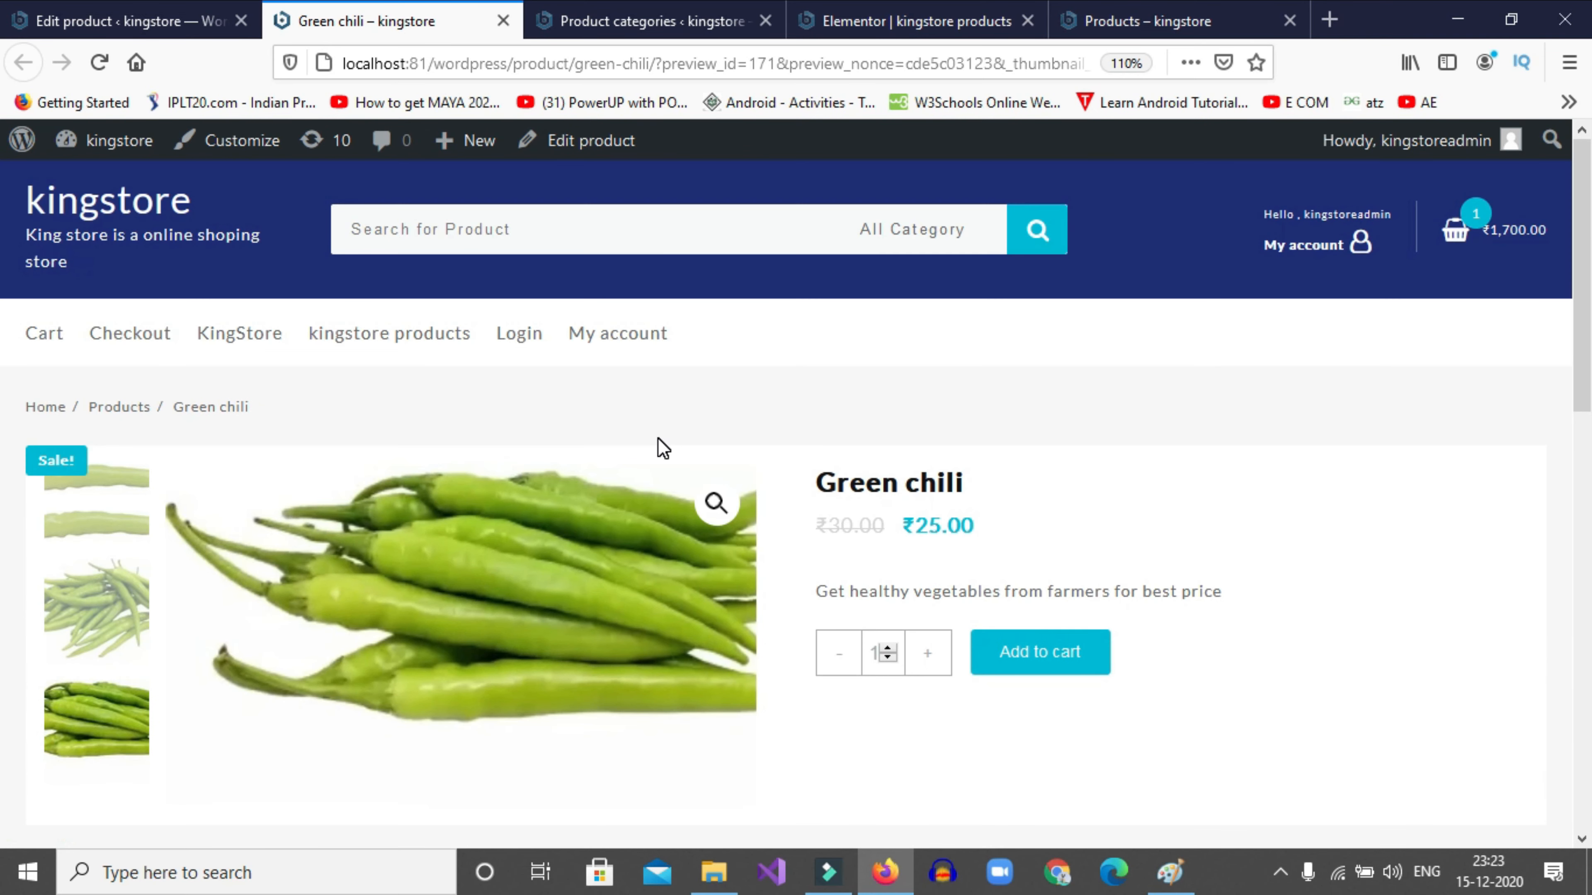
Open the kingstore products page, look over the product listing and open the Blue Nike shoes product
{"action": "left_click", "coordinate": [378, 338]}
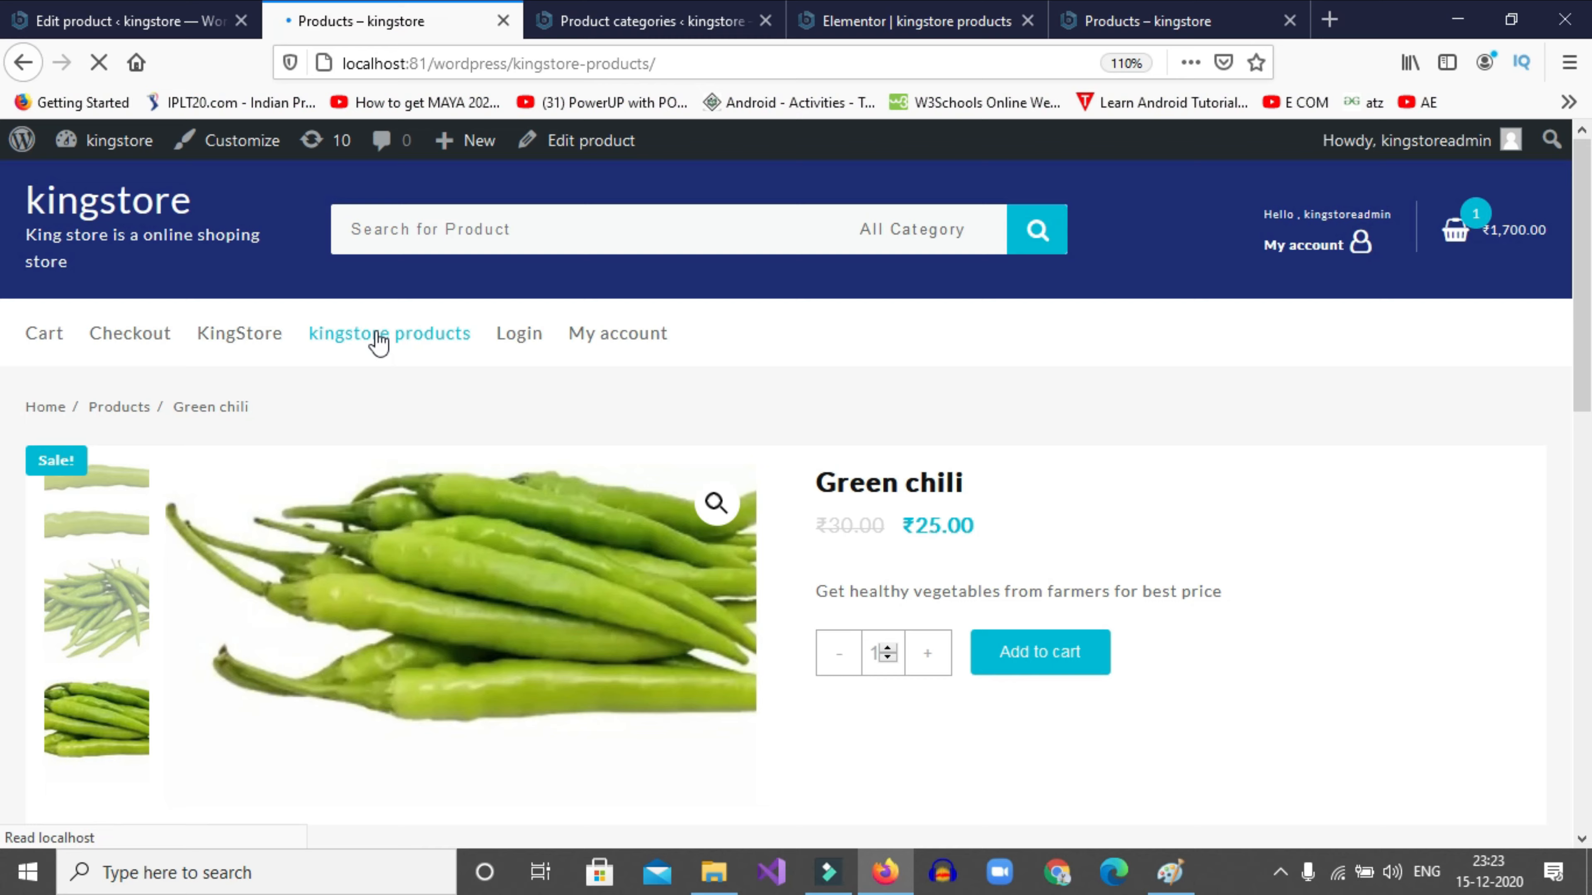
{"action": "scroll", "coordinate": [751, 601], "scroll_direction": "down", "scroll_amount": 3}
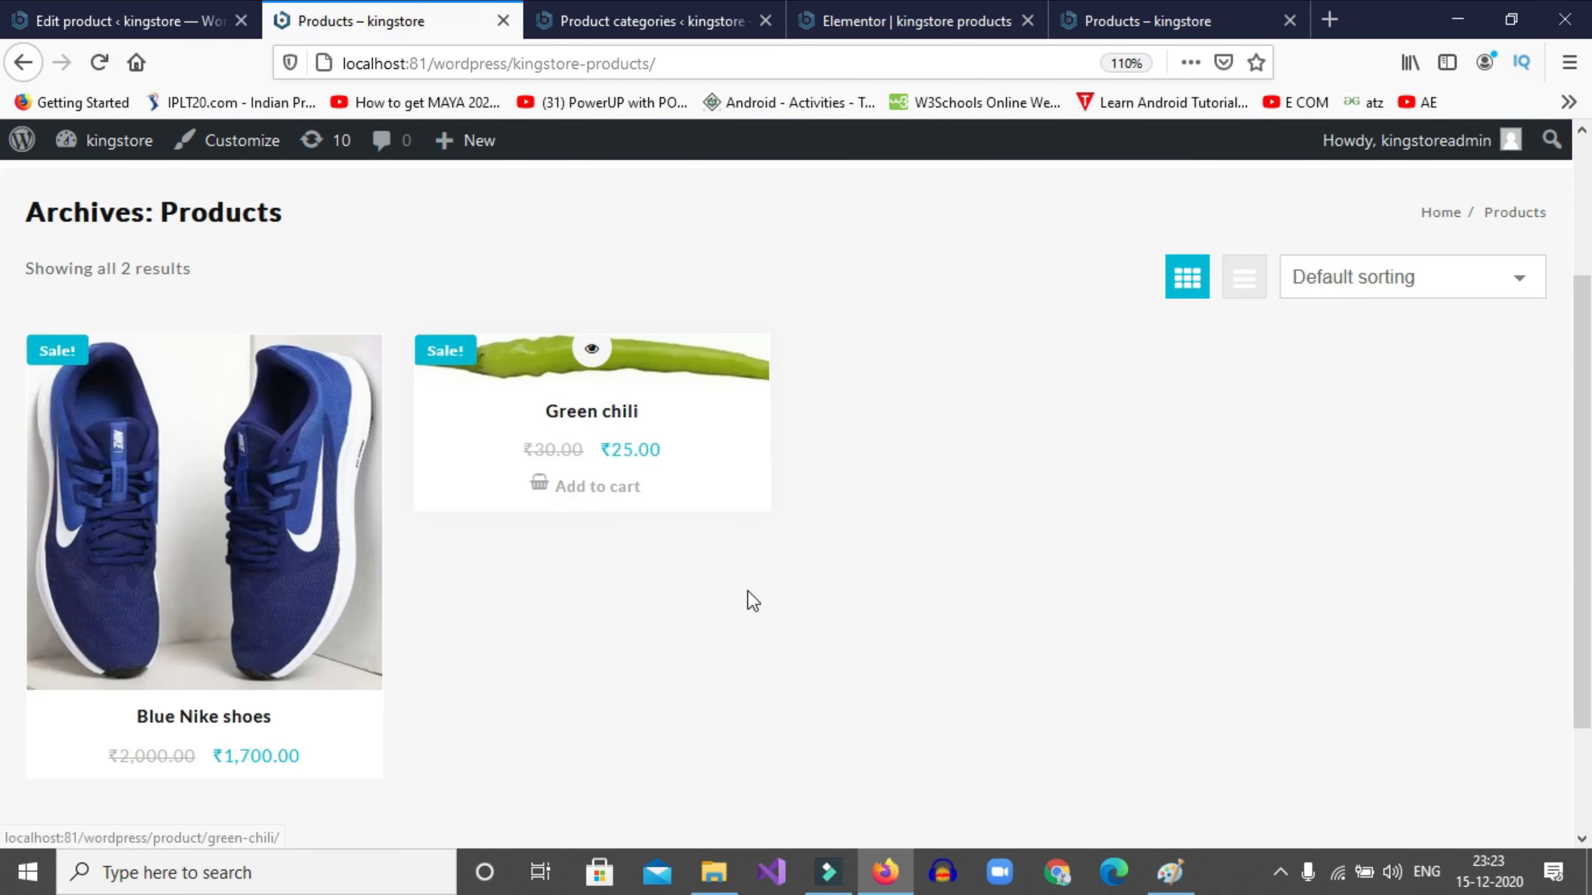
{"action": "scroll", "coordinate": [751, 601], "scroll_direction": "down", "scroll_amount": 1}
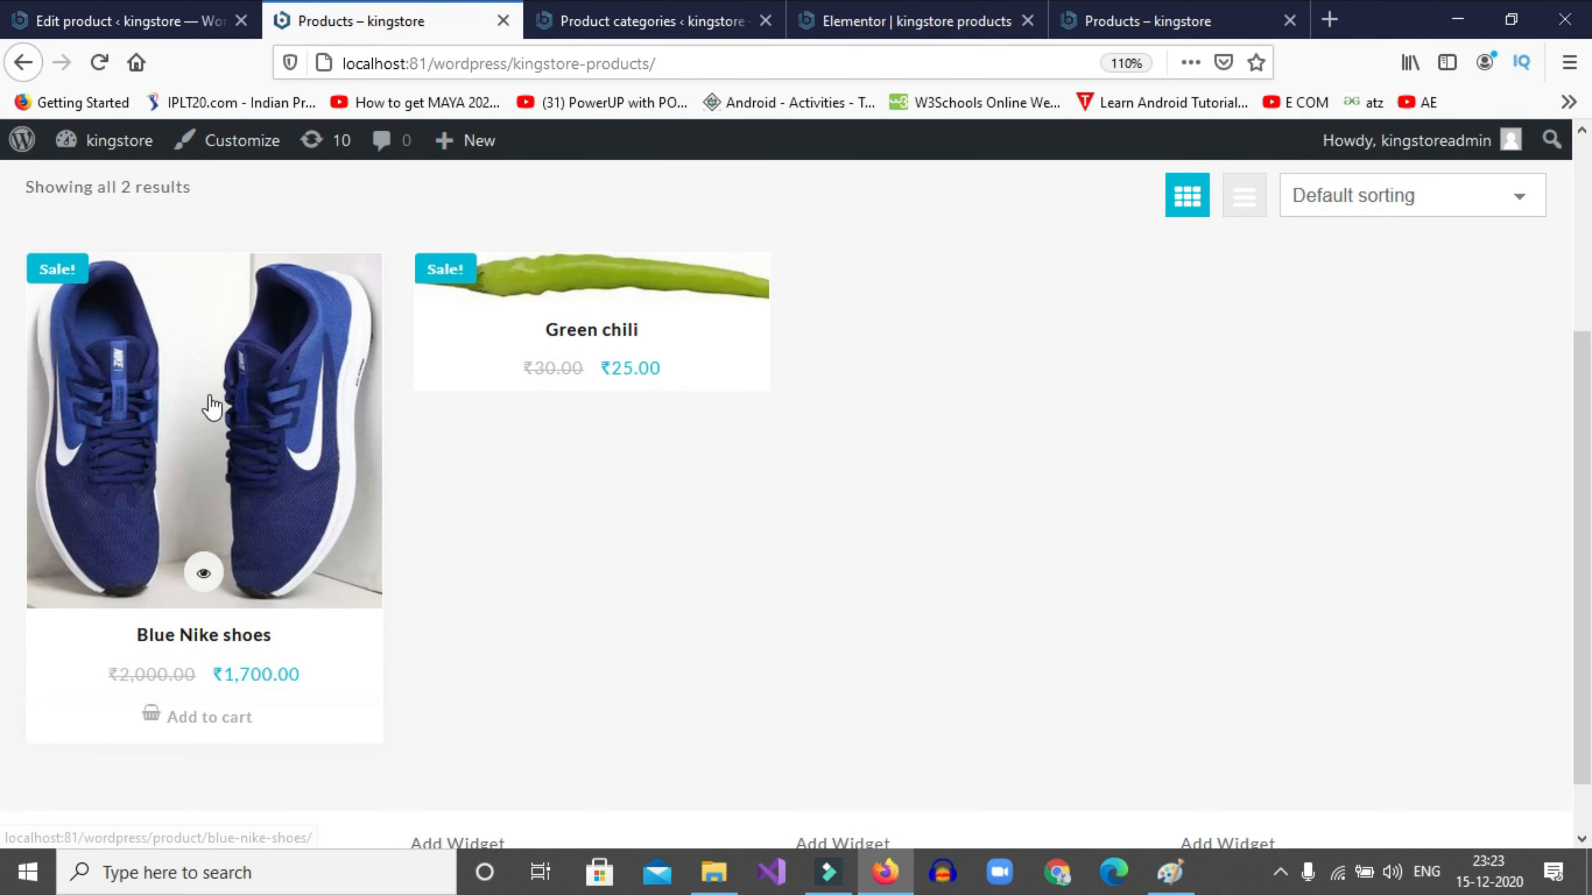
{"action": "left_click", "coordinate": [235, 463]}
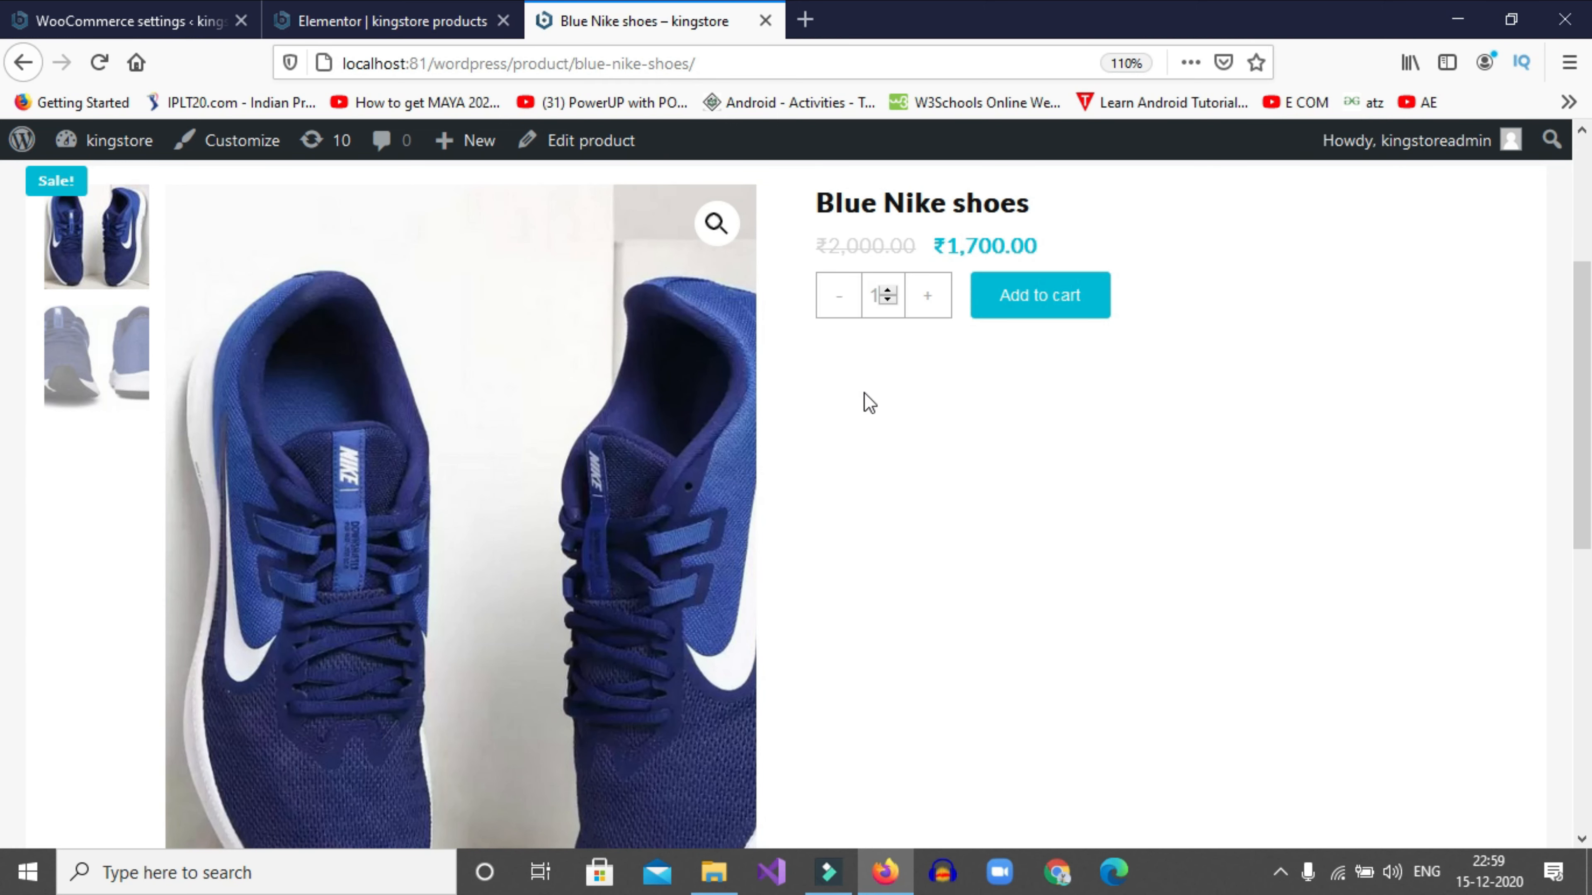
{"action": "left_click", "coordinate": [833, 369]}
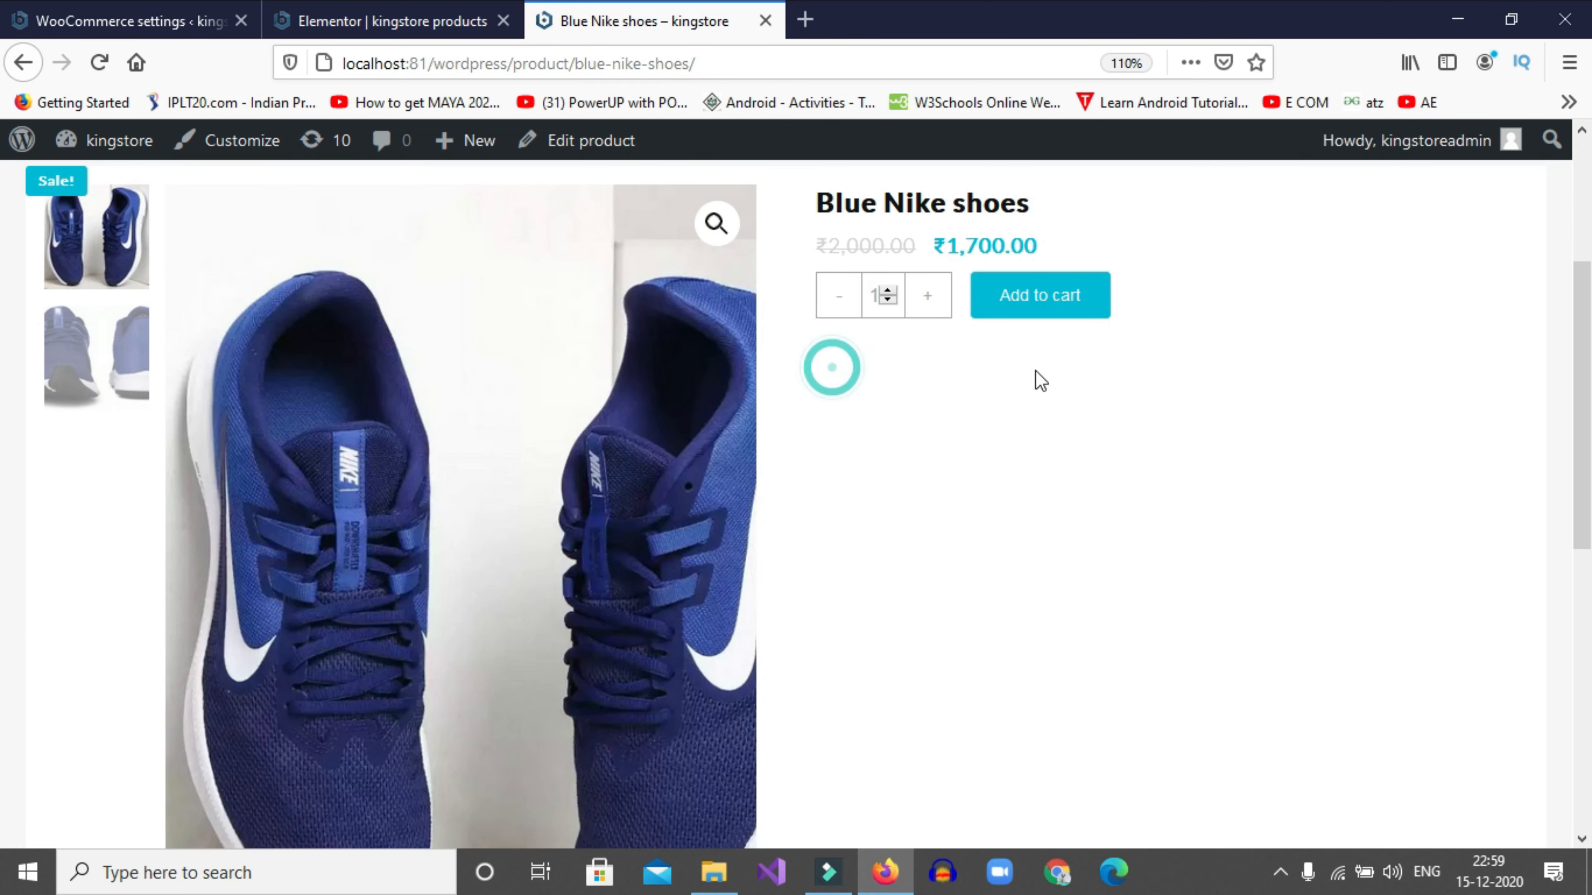
{"action": "left_click", "coordinate": [854, 380]}
{"action": "left_click", "coordinate": [905, 385]}
{"action": "left_click", "coordinate": [1045, 397]}
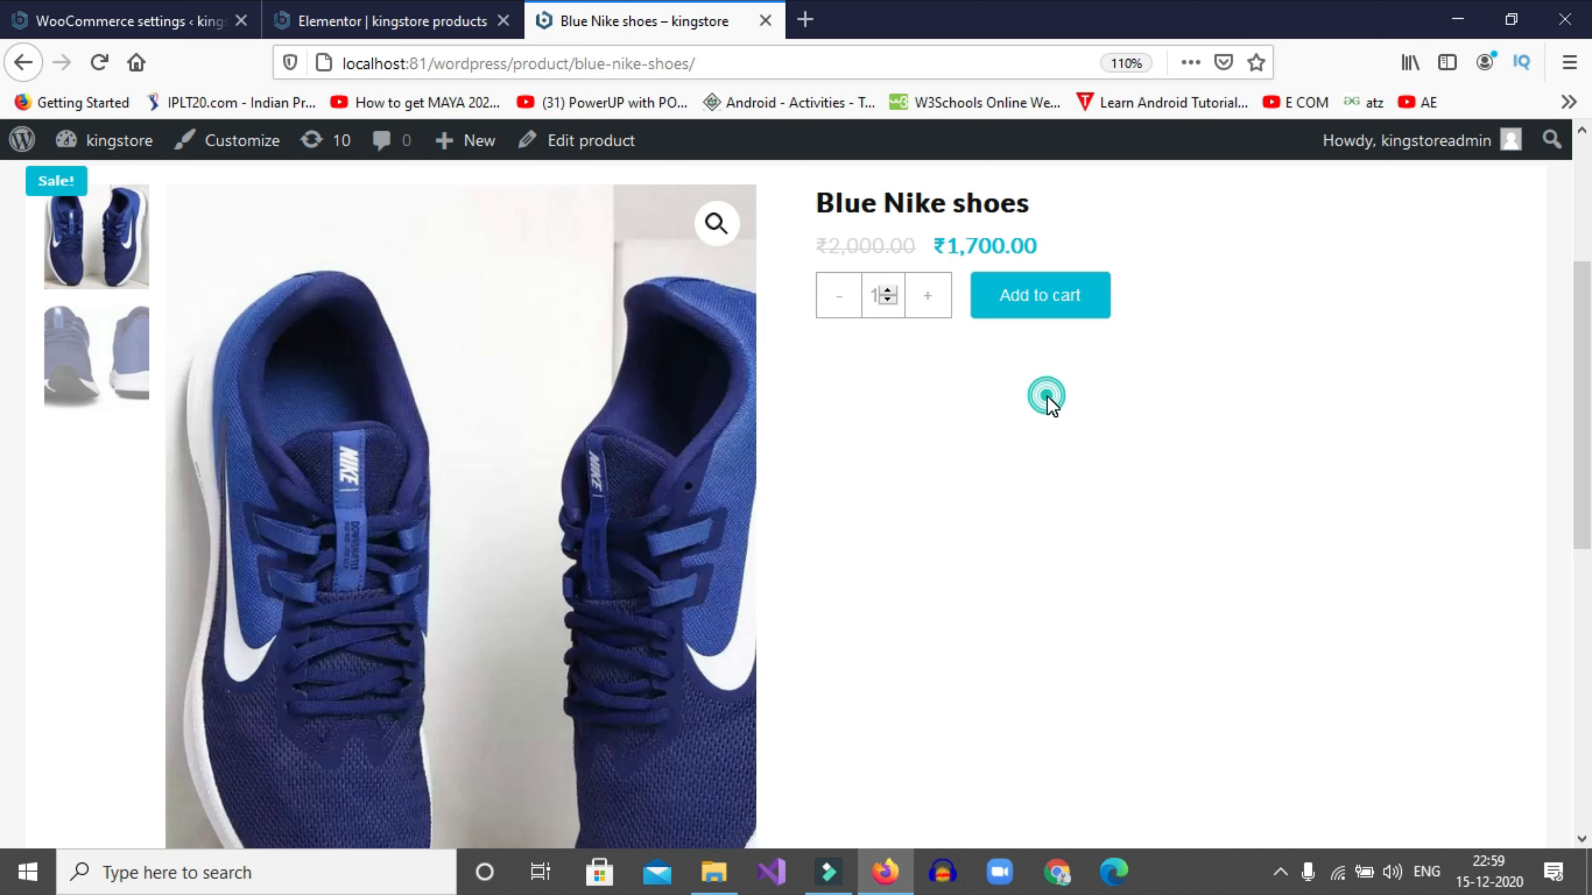
{"action": "left_click", "coordinate": [818, 465]}
{"action": "left_click", "coordinate": [998, 461]}
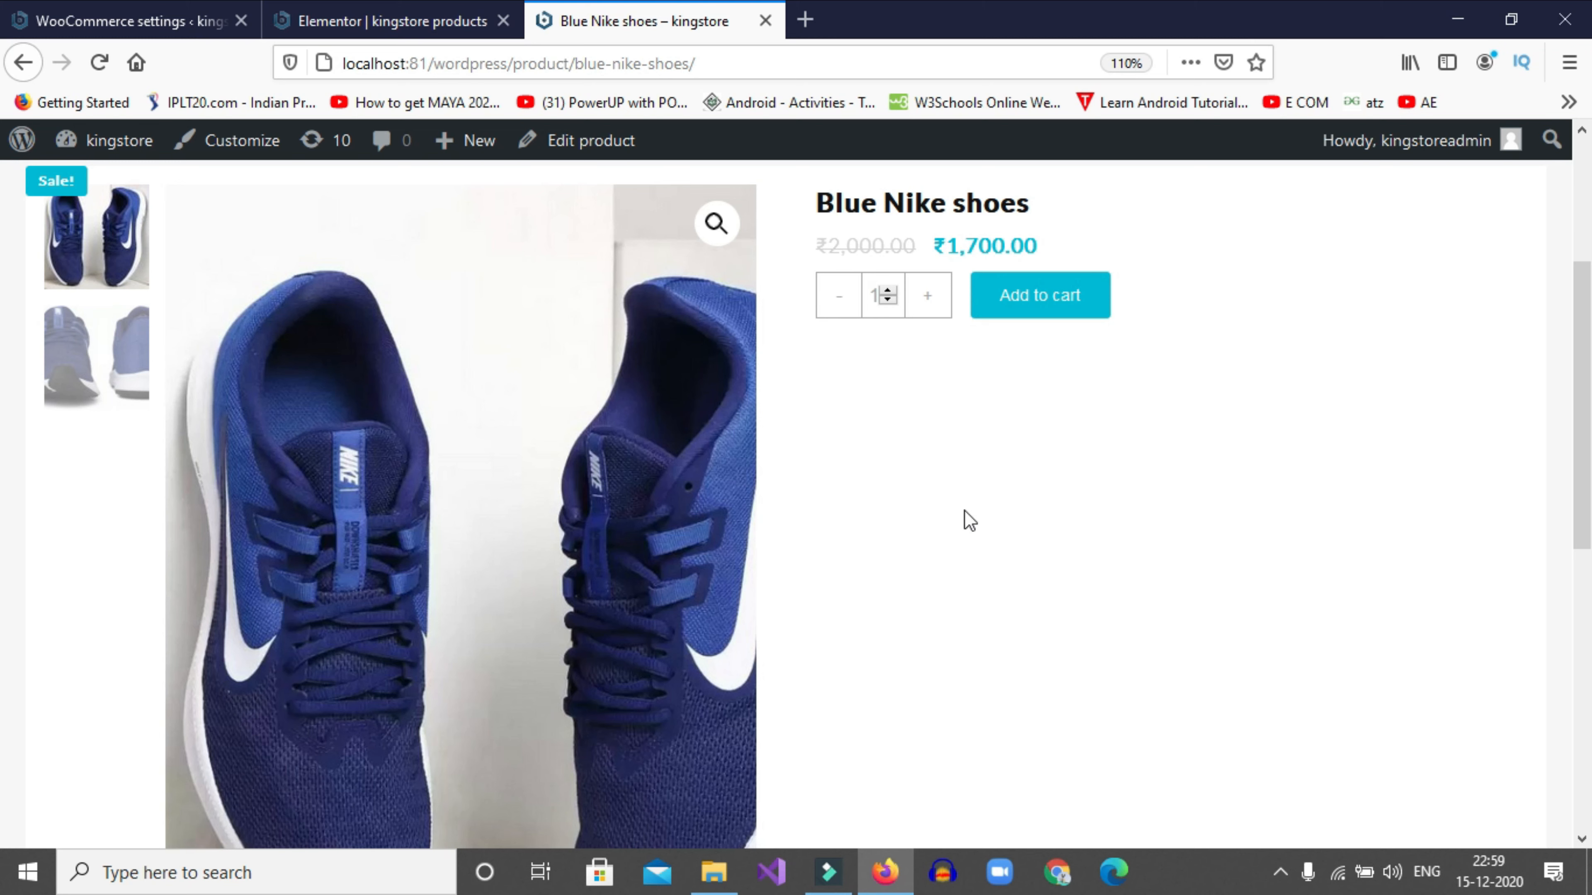